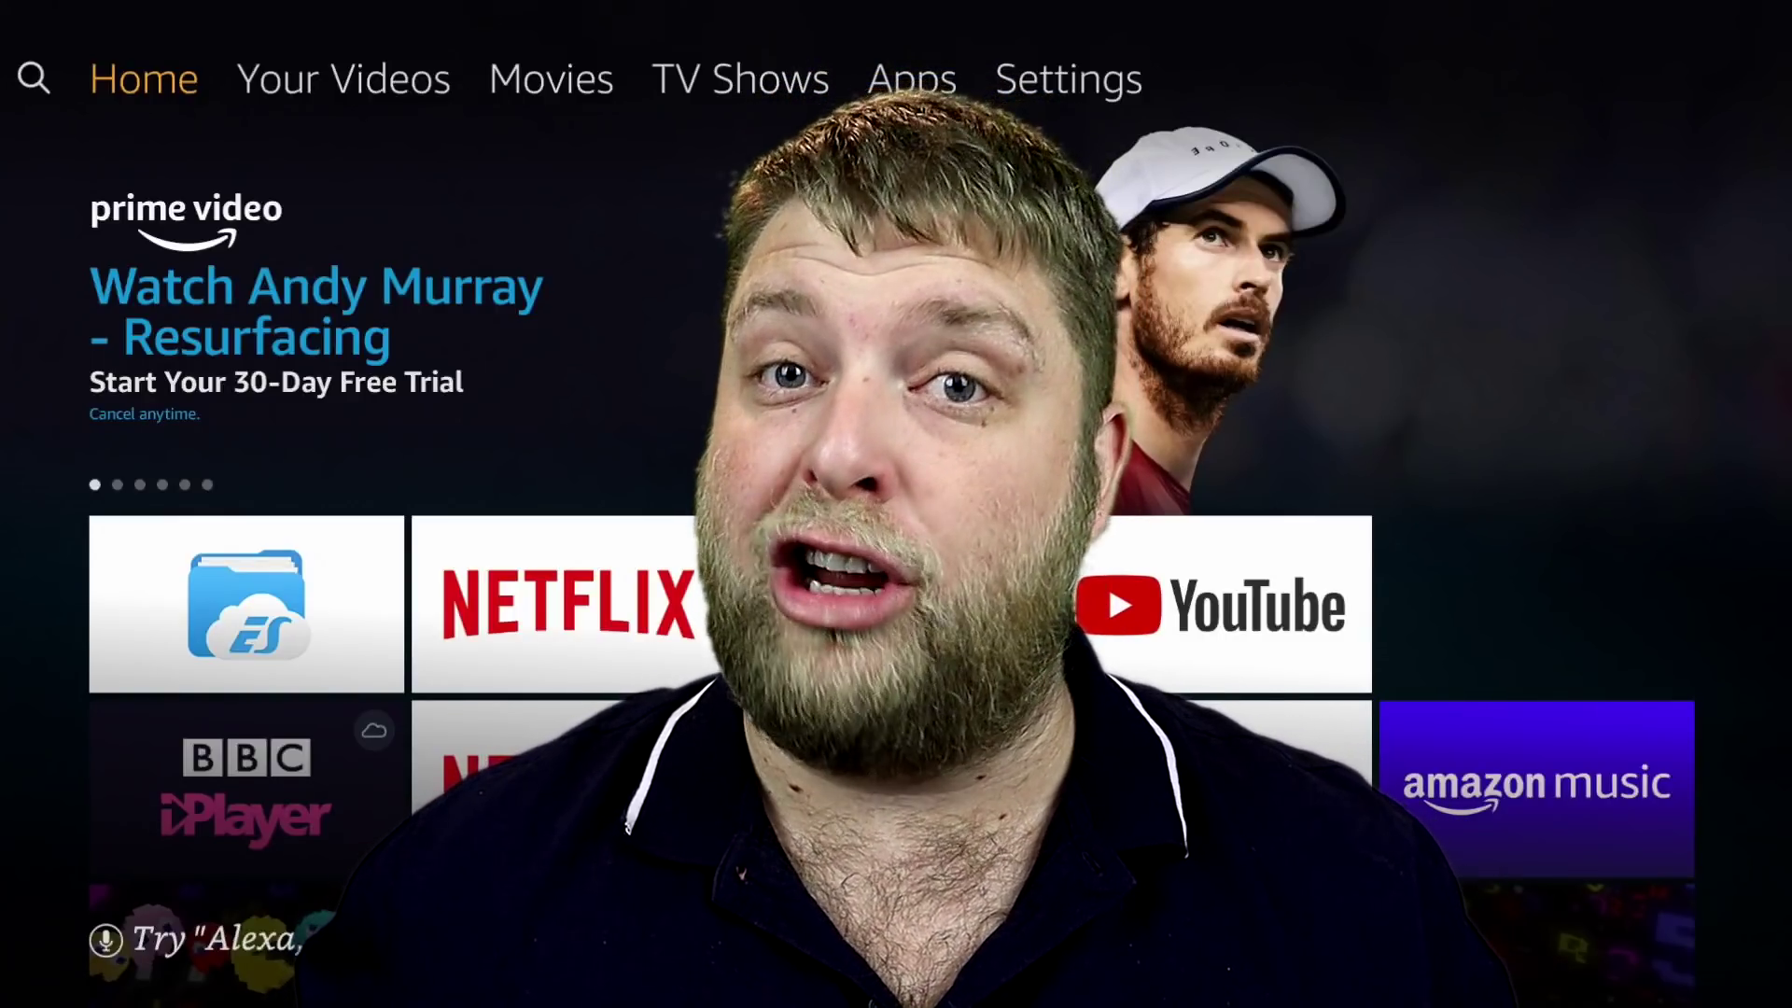
- Turn on Apps from Unknown Sources under My Fire TV > Developer Options, then return home
{"action": "key", "text": "Right"}
{"action": "key", "text": "Right"}
{"action": "key", "text": "Right"}
{"action": "key", "text": "Right"}
{"action": "key", "text": "Right"}
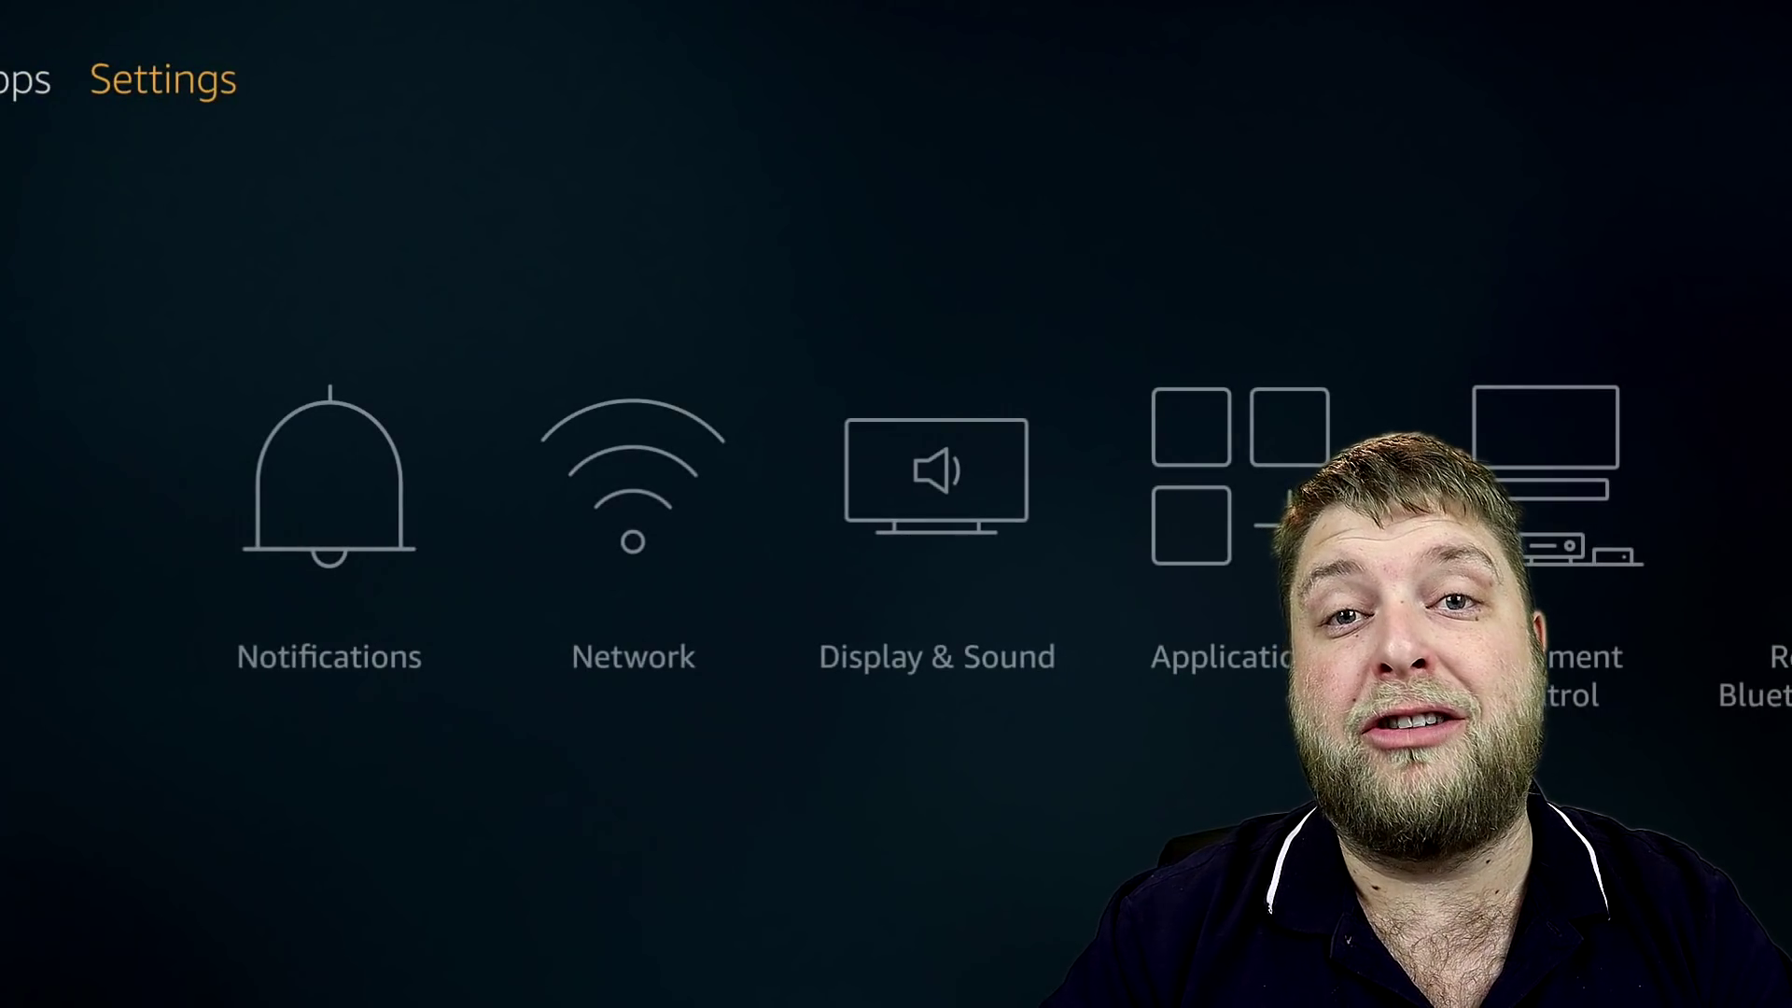
{"action": "key", "text": "Down"}
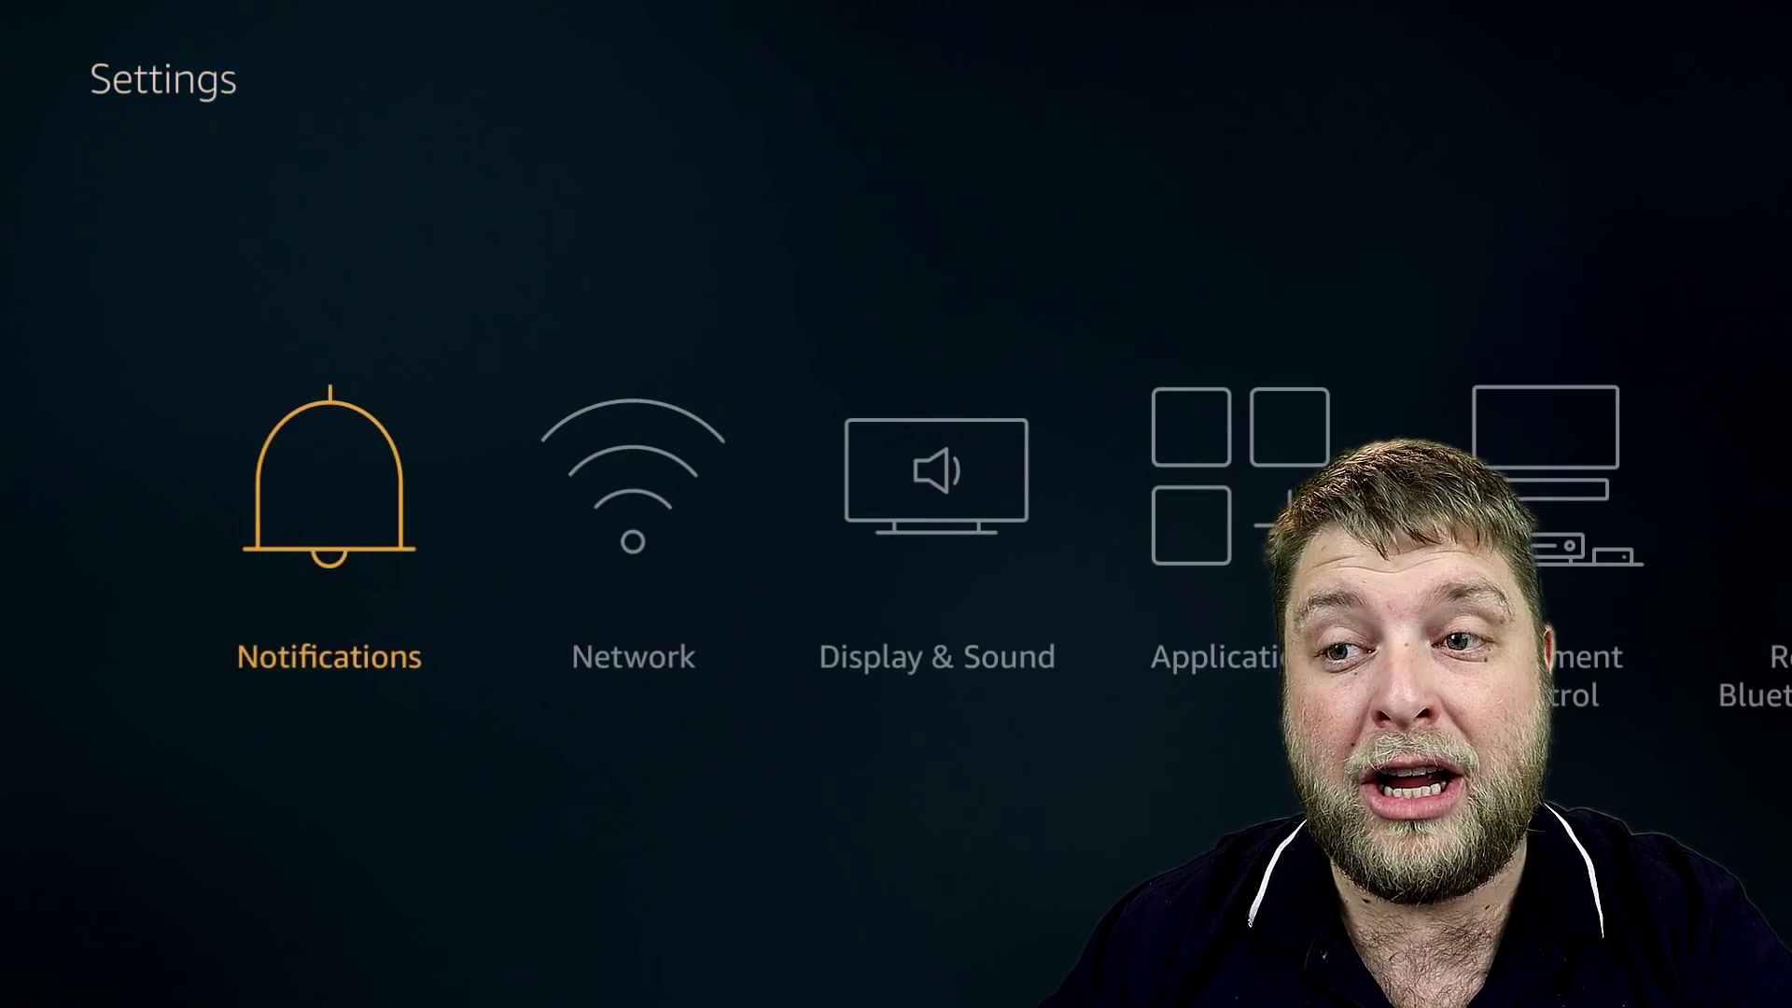
{"action": "key", "text": "Right"}
{"action": "key", "text": "Right"}
{"action": "key", "text": "Right"}
{"action": "key", "text": "Right"}
{"action": "key", "text": "Right"}
{"action": "key", "text": "Right"}
{"action": "key", "text": "Right"}
{"action": "key", "text": "Right"}
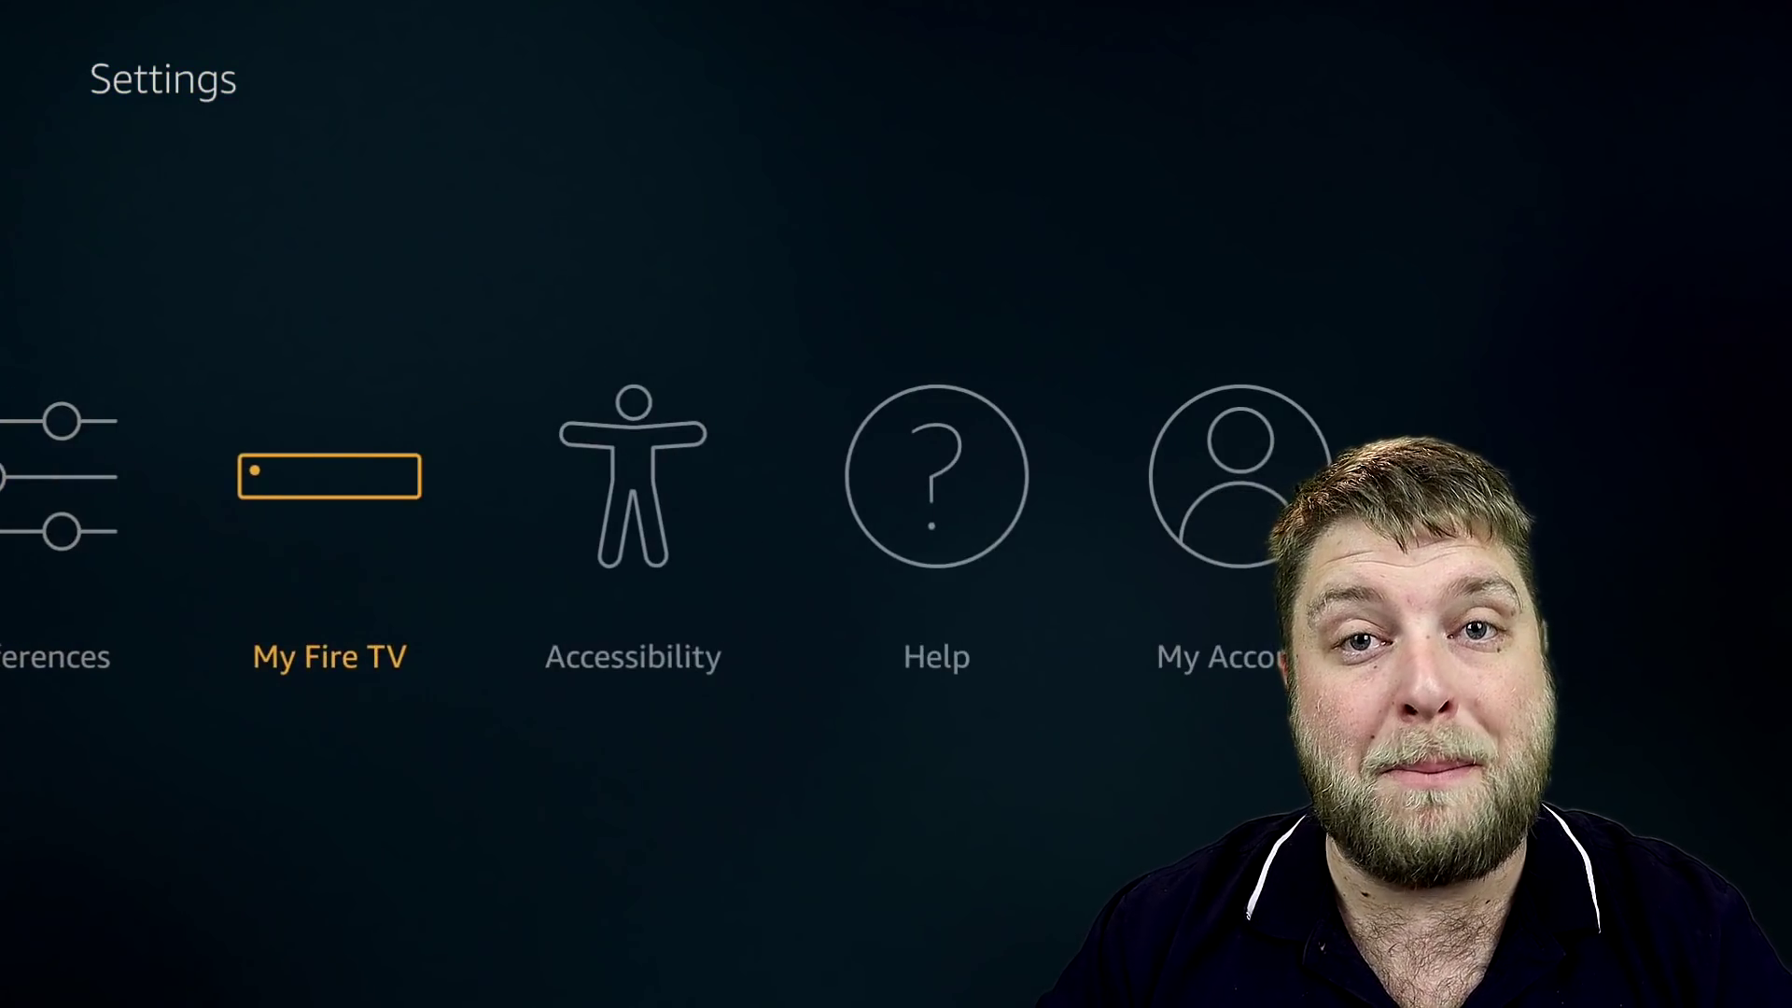
{"action": "key", "text": "Return"}
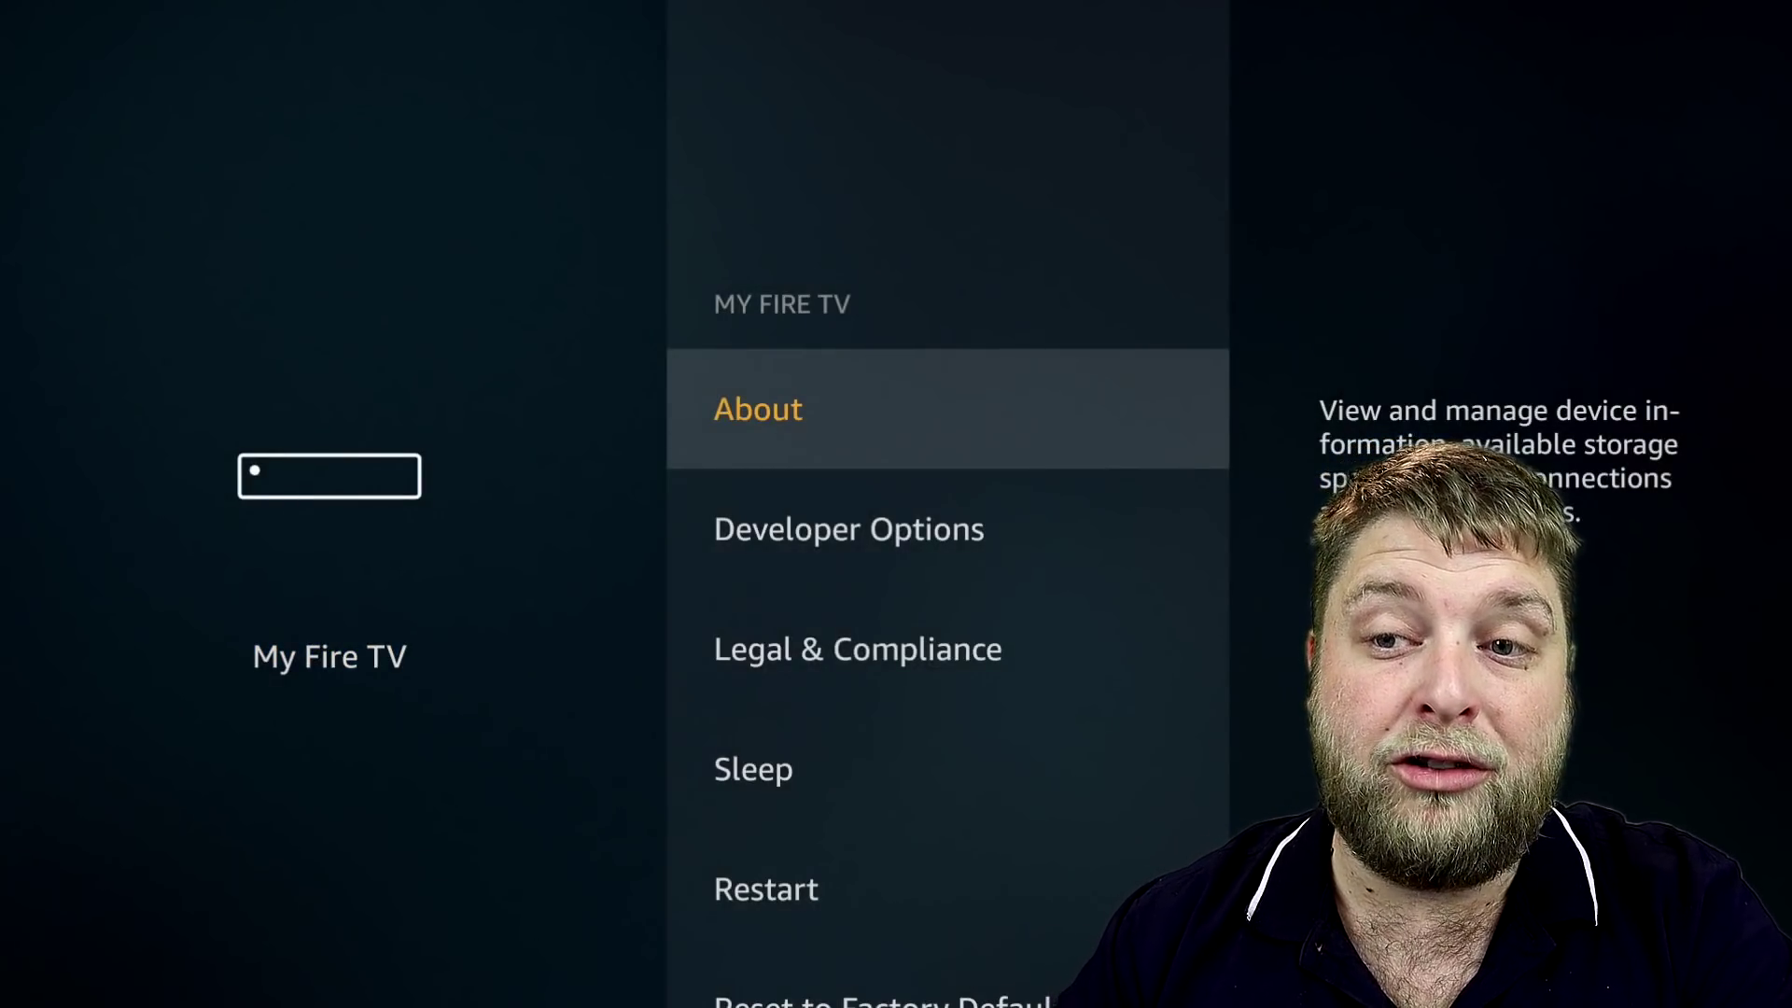
{"action": "key", "text": "Down"}
{"action": "key", "text": "Return"}
{"action": "key", "text": "Down"}
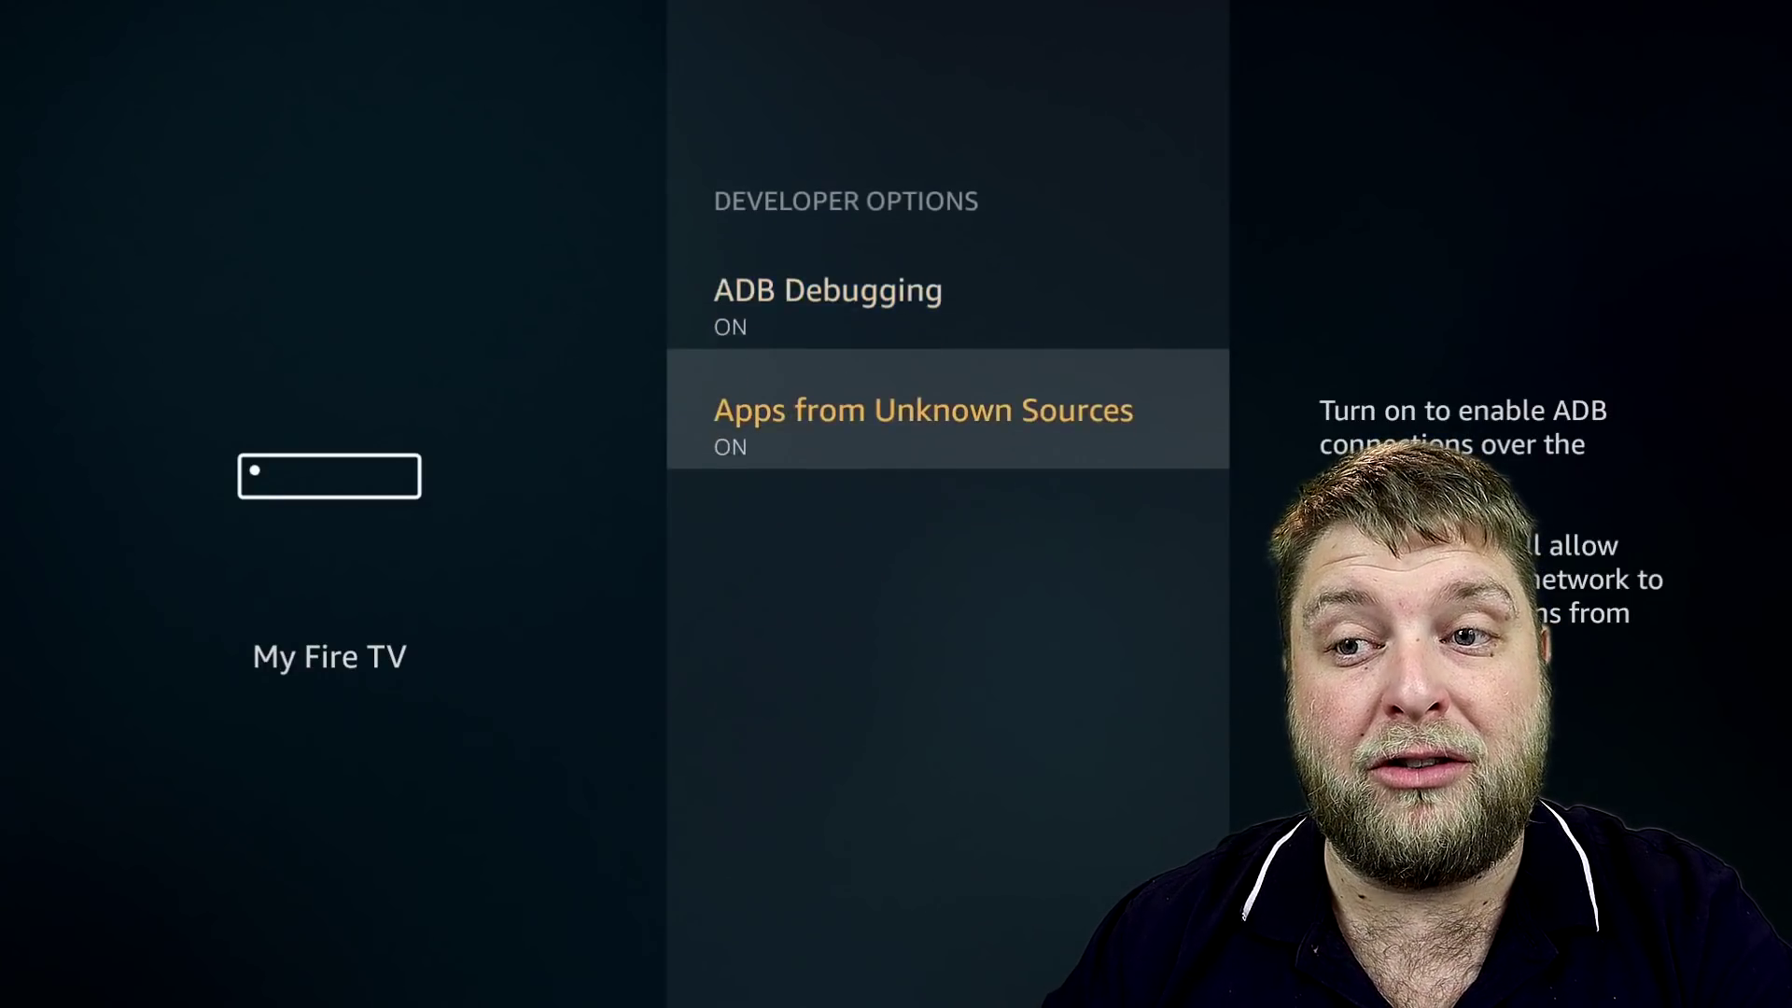
{"action": "key", "text": "Return"}
{"action": "key", "text": "Return"}
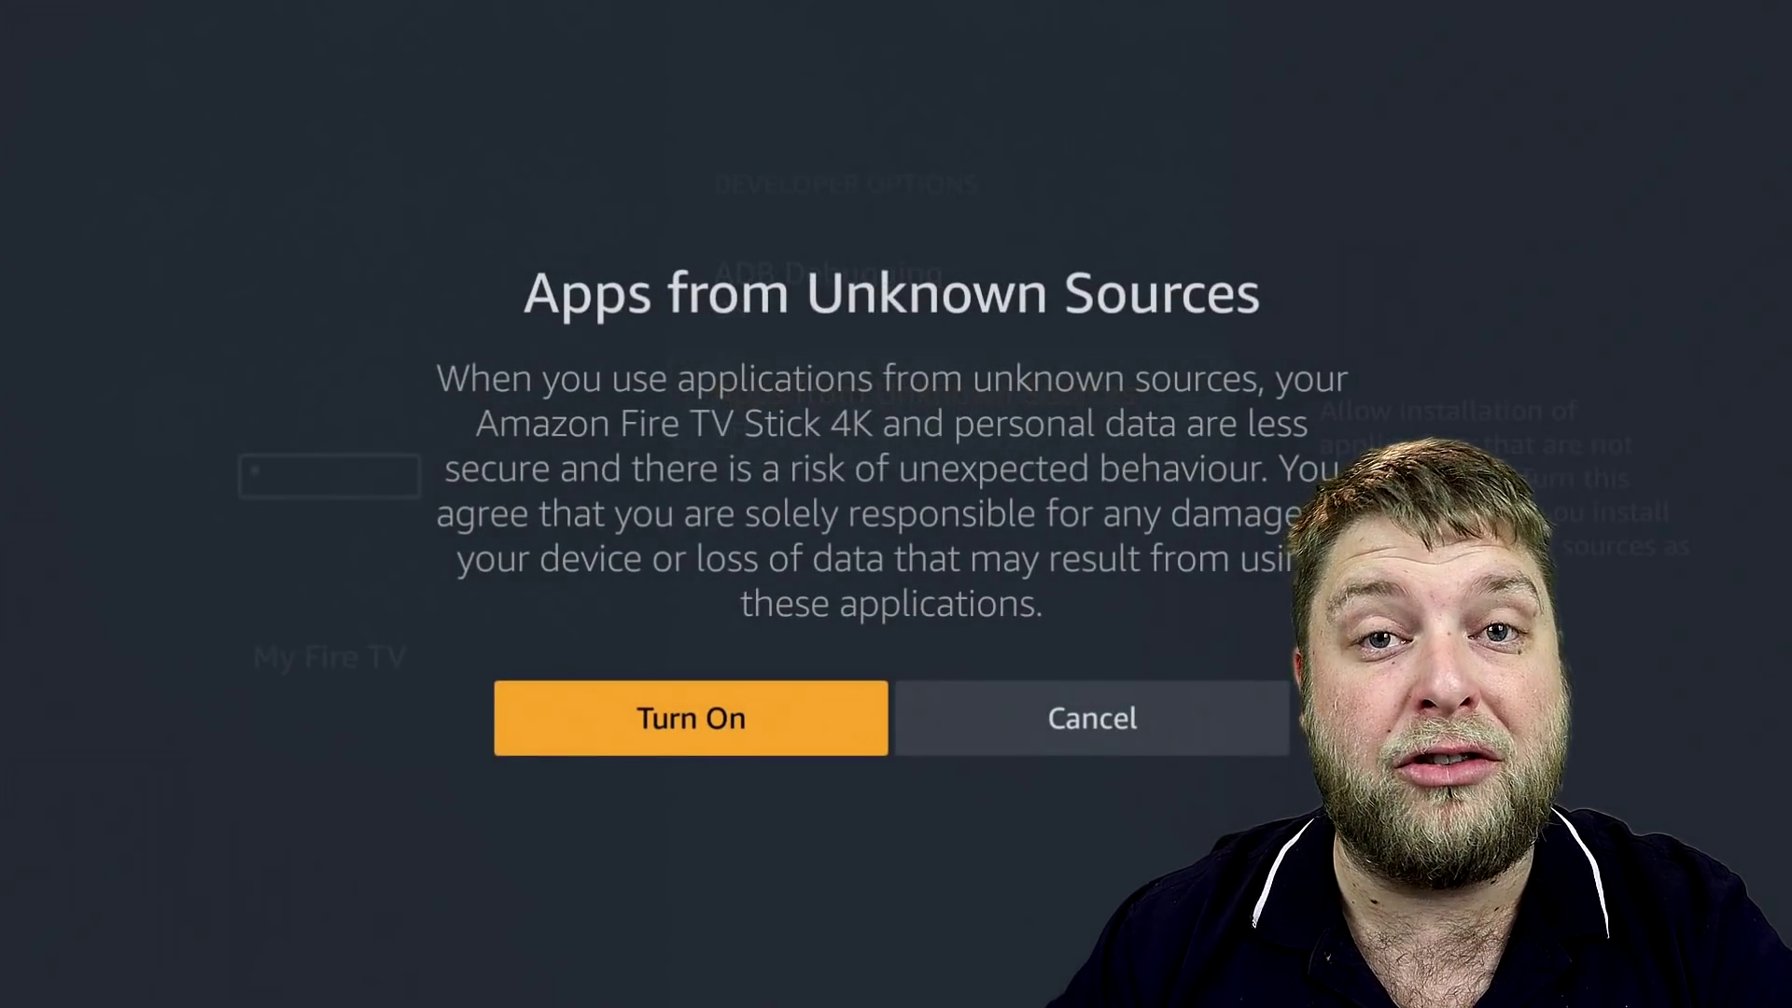
{"action": "key", "text": "Return"}
{"action": "key", "text": "Up"}
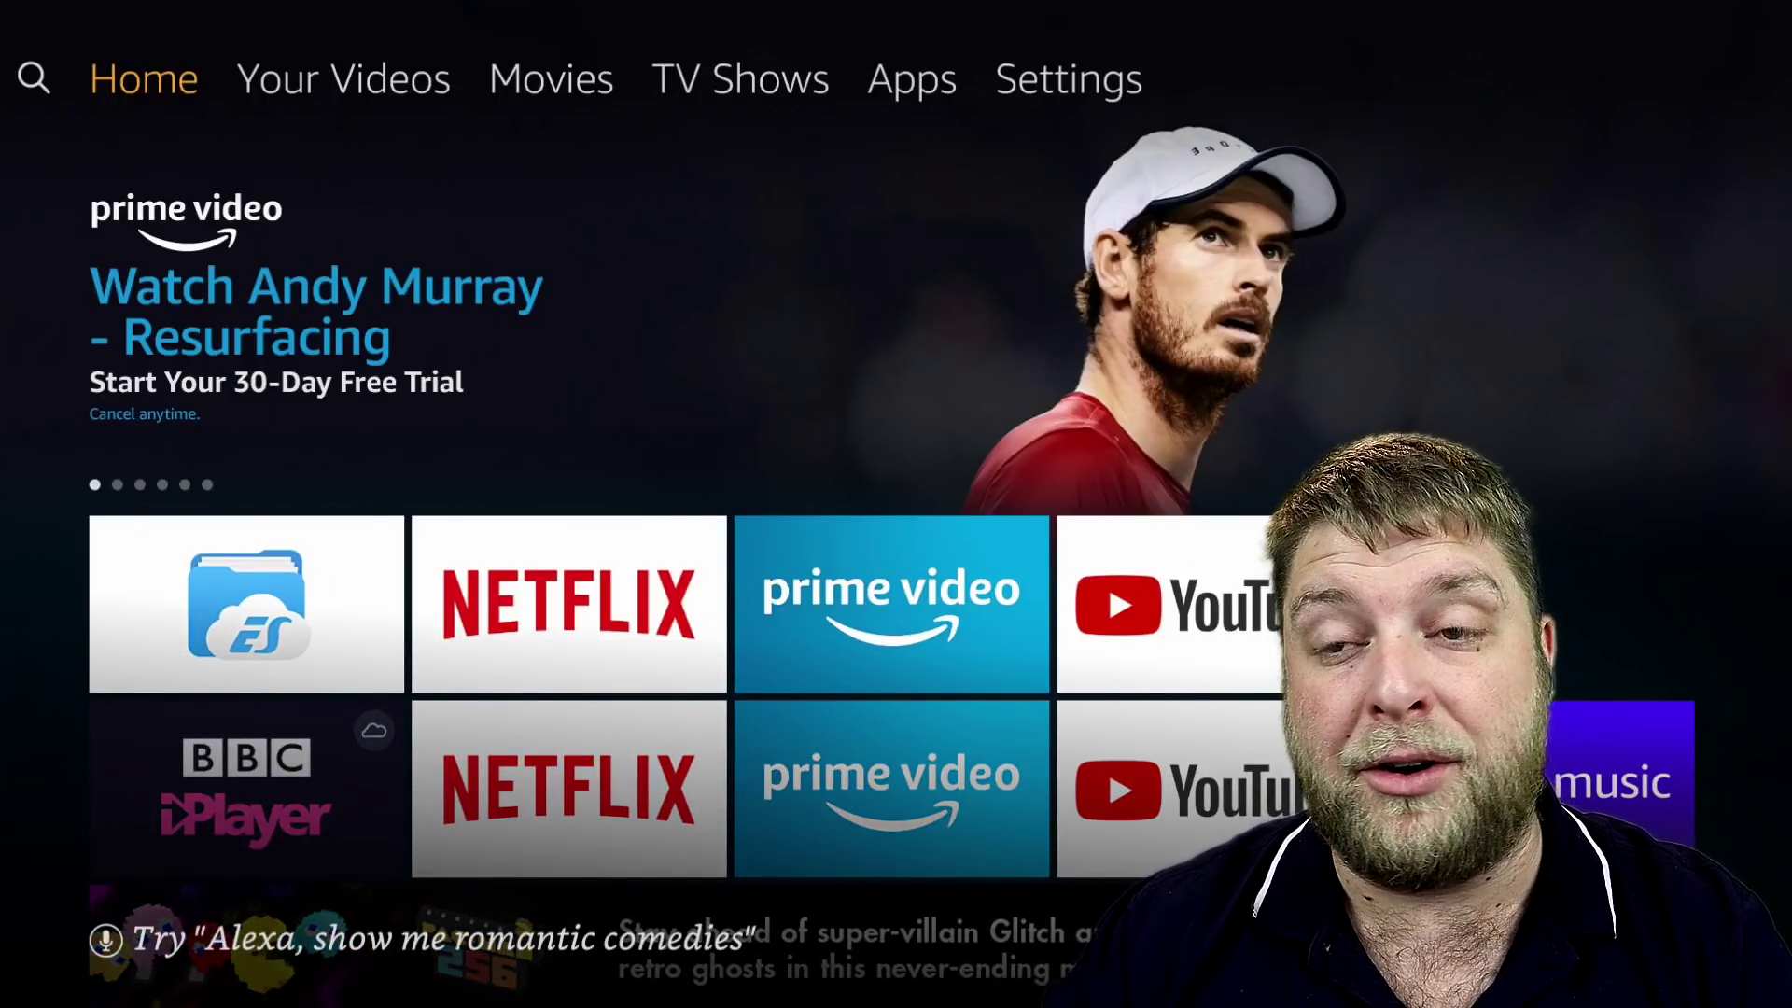
- Spell 'Dow' with the on-screen keyboard on the Search page
{"action": "key", "text": "Left"}
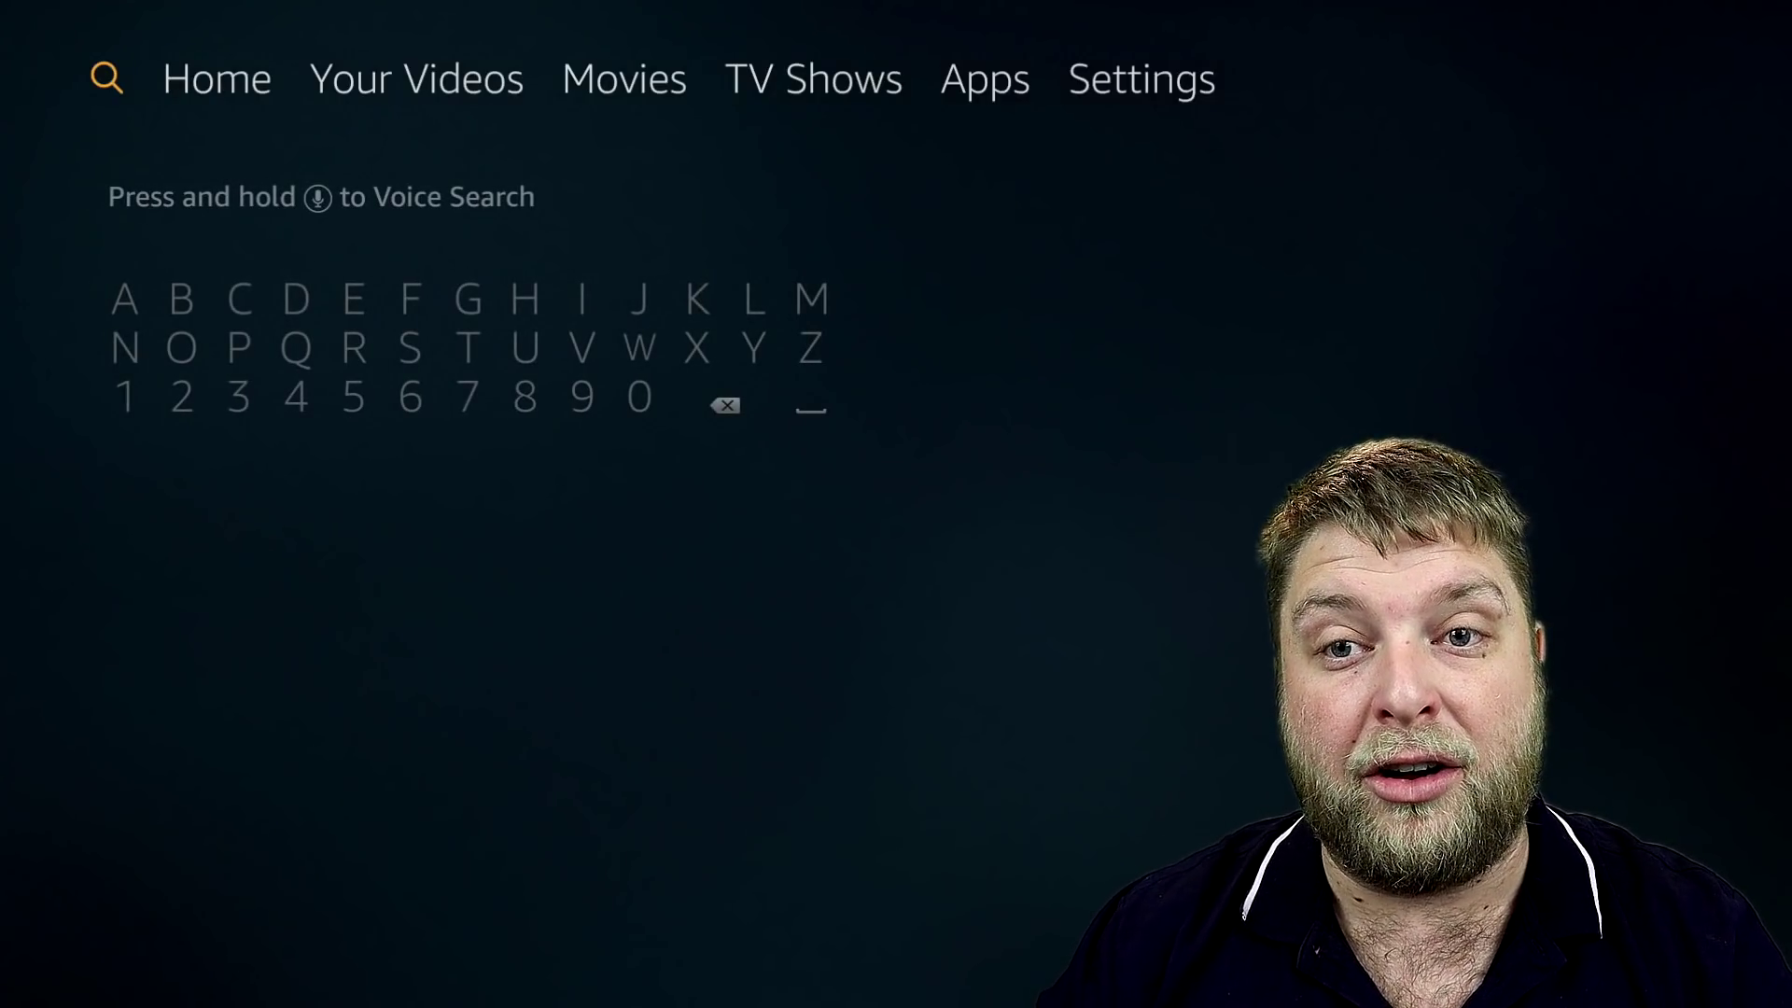
{"action": "key", "text": "Down"}
{"action": "key", "text": "Right"}
{"action": "key", "text": "Right"}
{"action": "key", "text": "Right"}
{"action": "key", "text": "Return"}
{"action": "key", "text": "Down"}
{"action": "key", "text": "Left"}
{"action": "key", "text": "Left"}
{"action": "key", "text": "Return"}
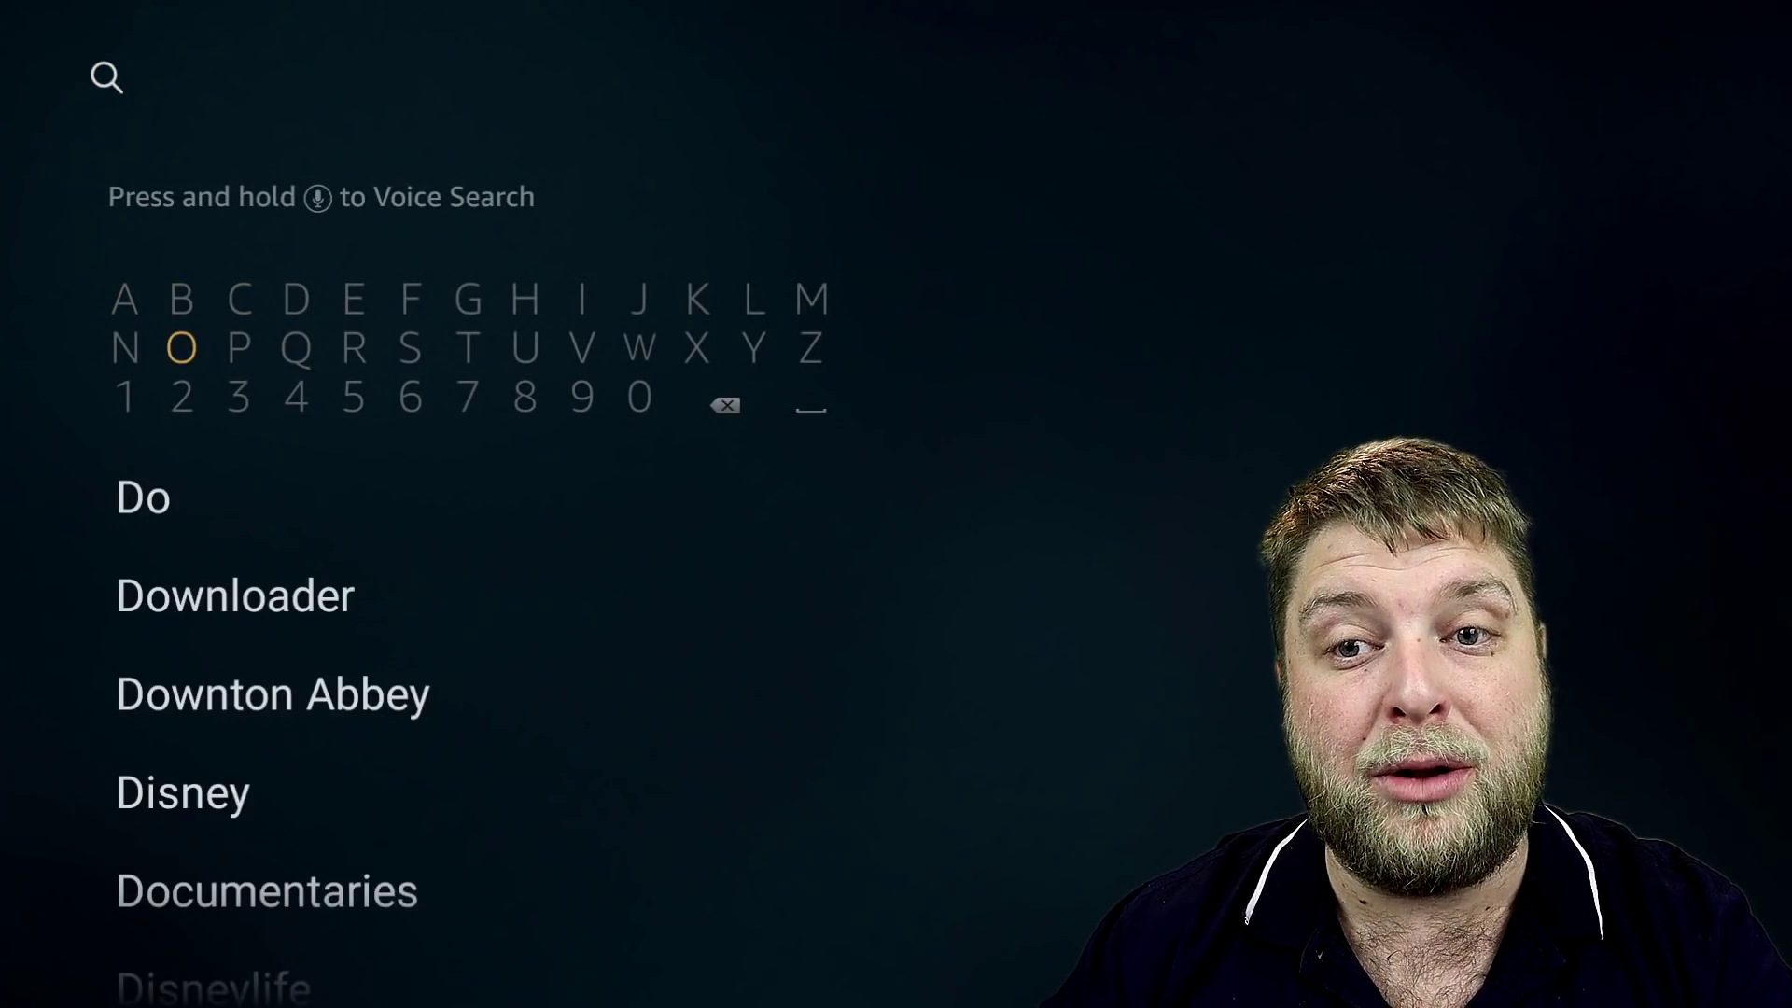
{"action": "key", "text": "Left"}
{"action": "key", "text": "Left"}
{"action": "key", "text": "Left"}
{"action": "key", "text": "Left"}
{"action": "key", "text": "Left"}
{"action": "key", "text": "Return"}
{"action": "key", "text": "Down"}
{"action": "key", "text": "Down"}
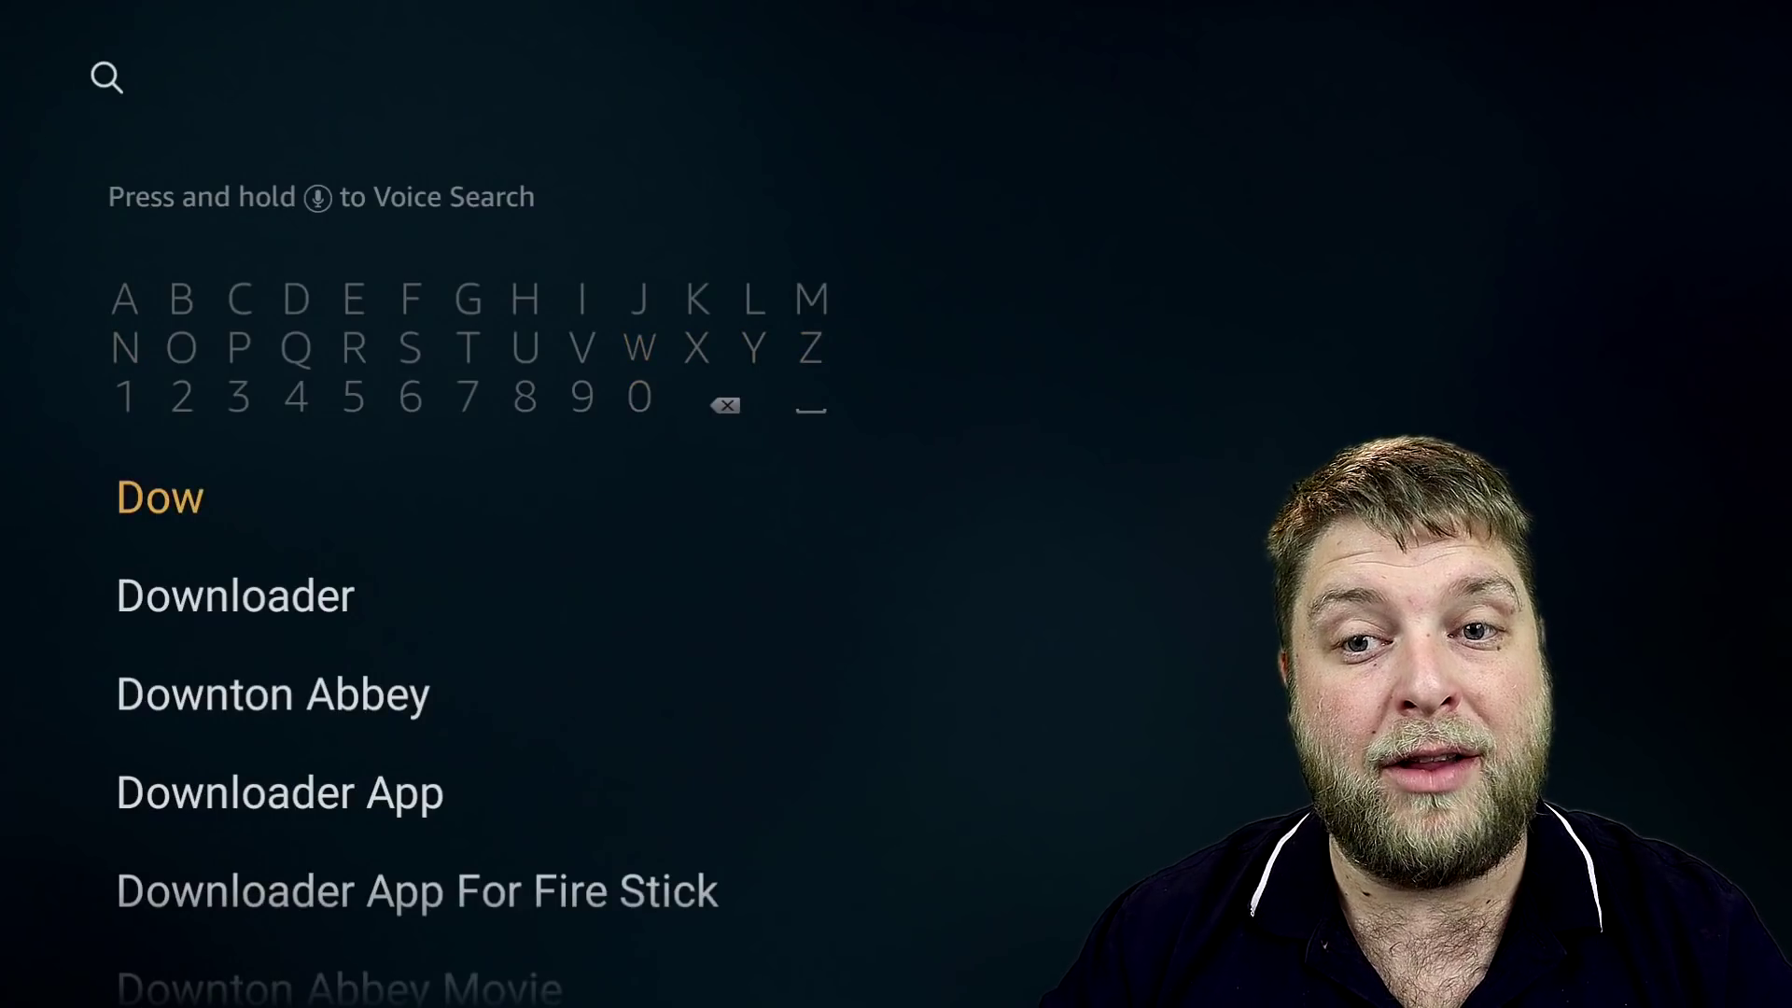
- Pick the Downloader suggestion, open its detail page and download it
{"action": "key", "text": "Down"}
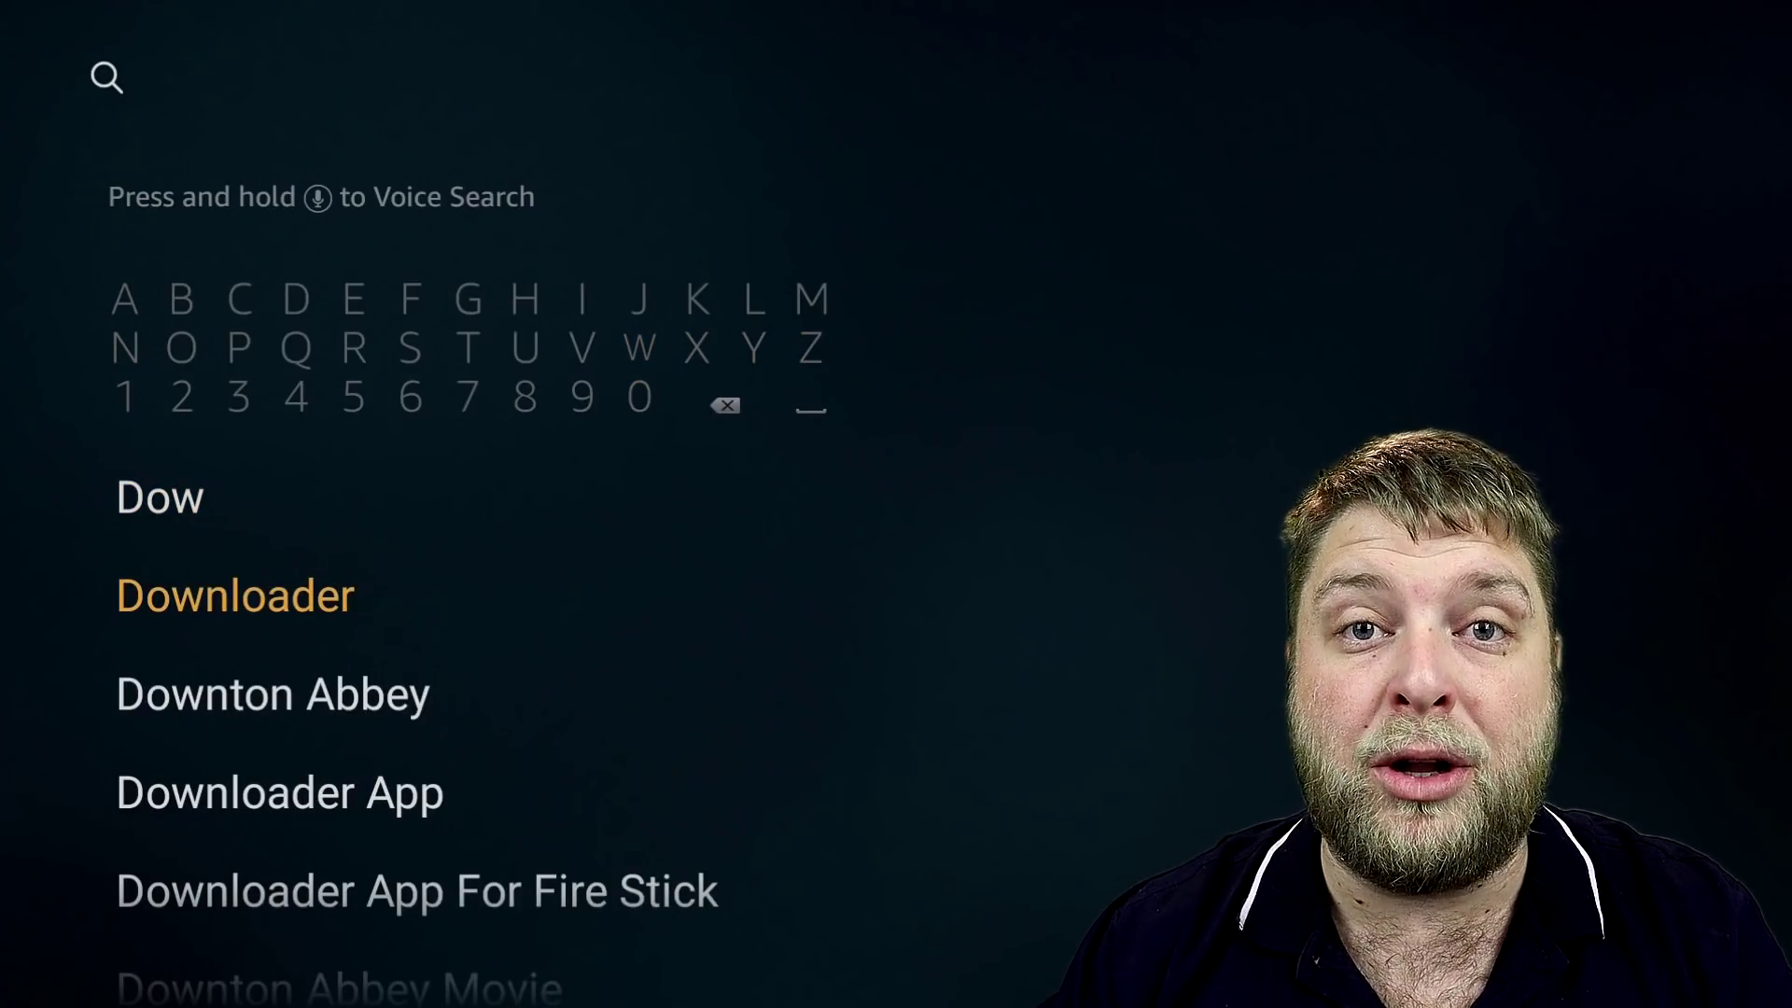
{"action": "key", "text": "Return"}
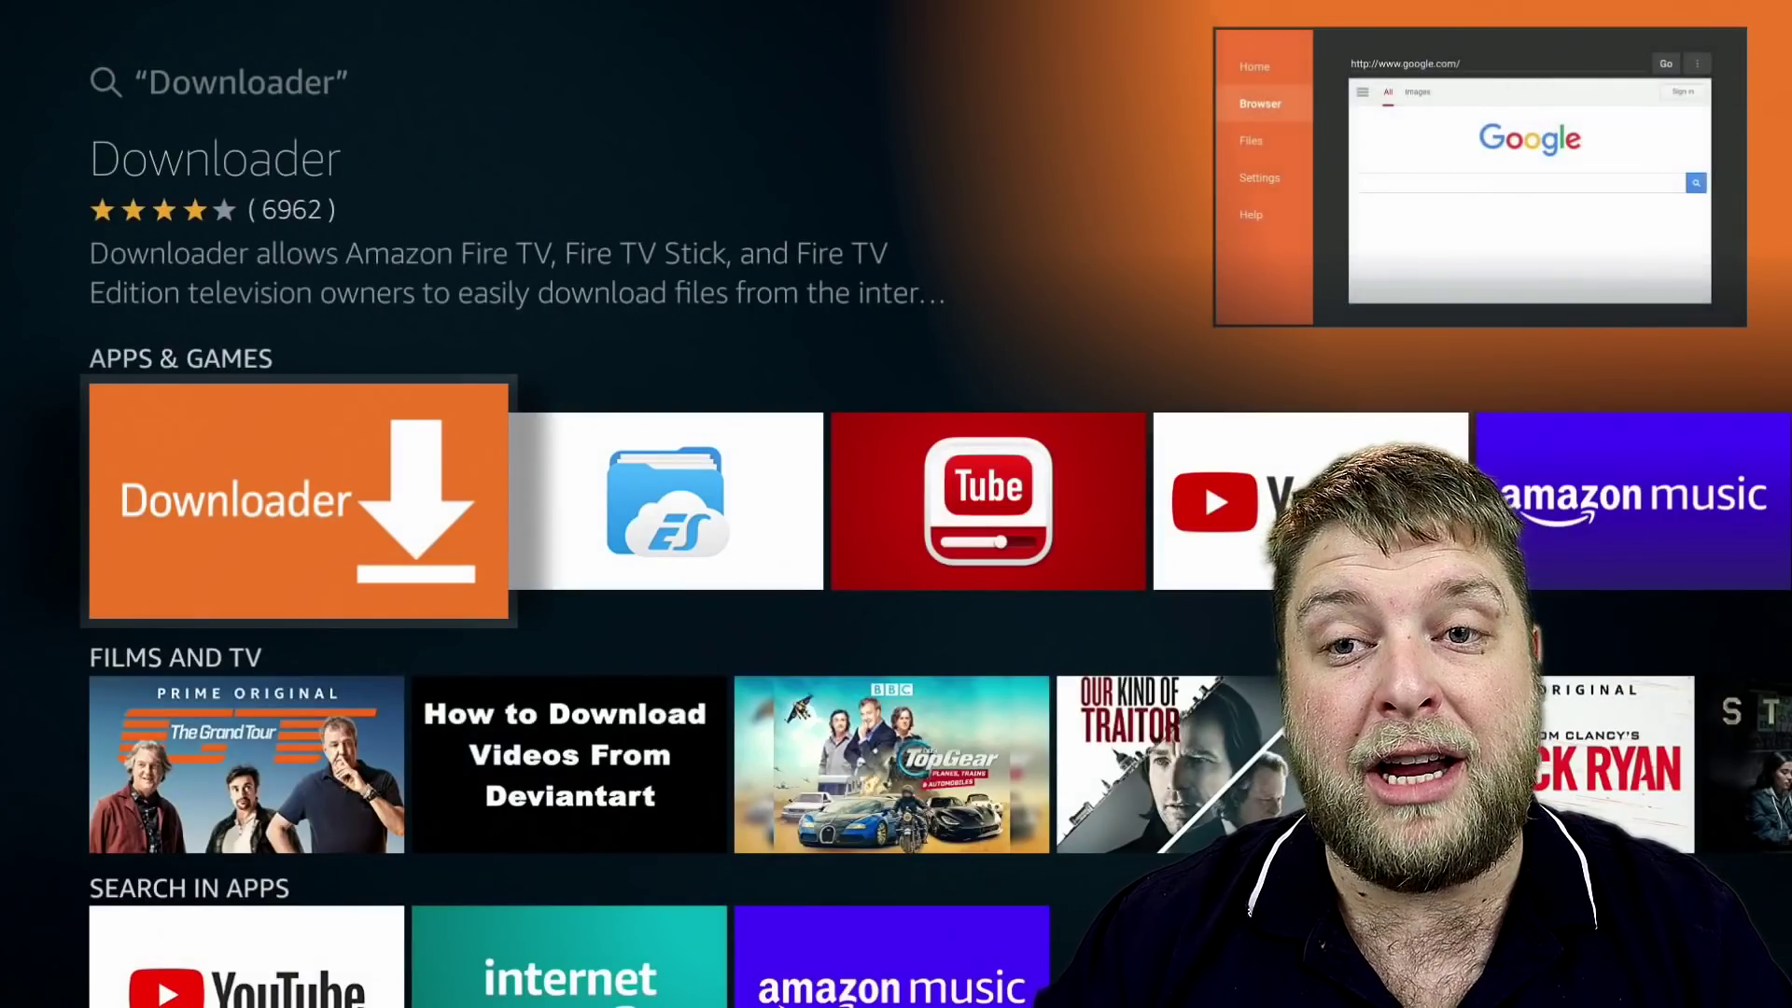
{"action": "key", "text": "Return"}
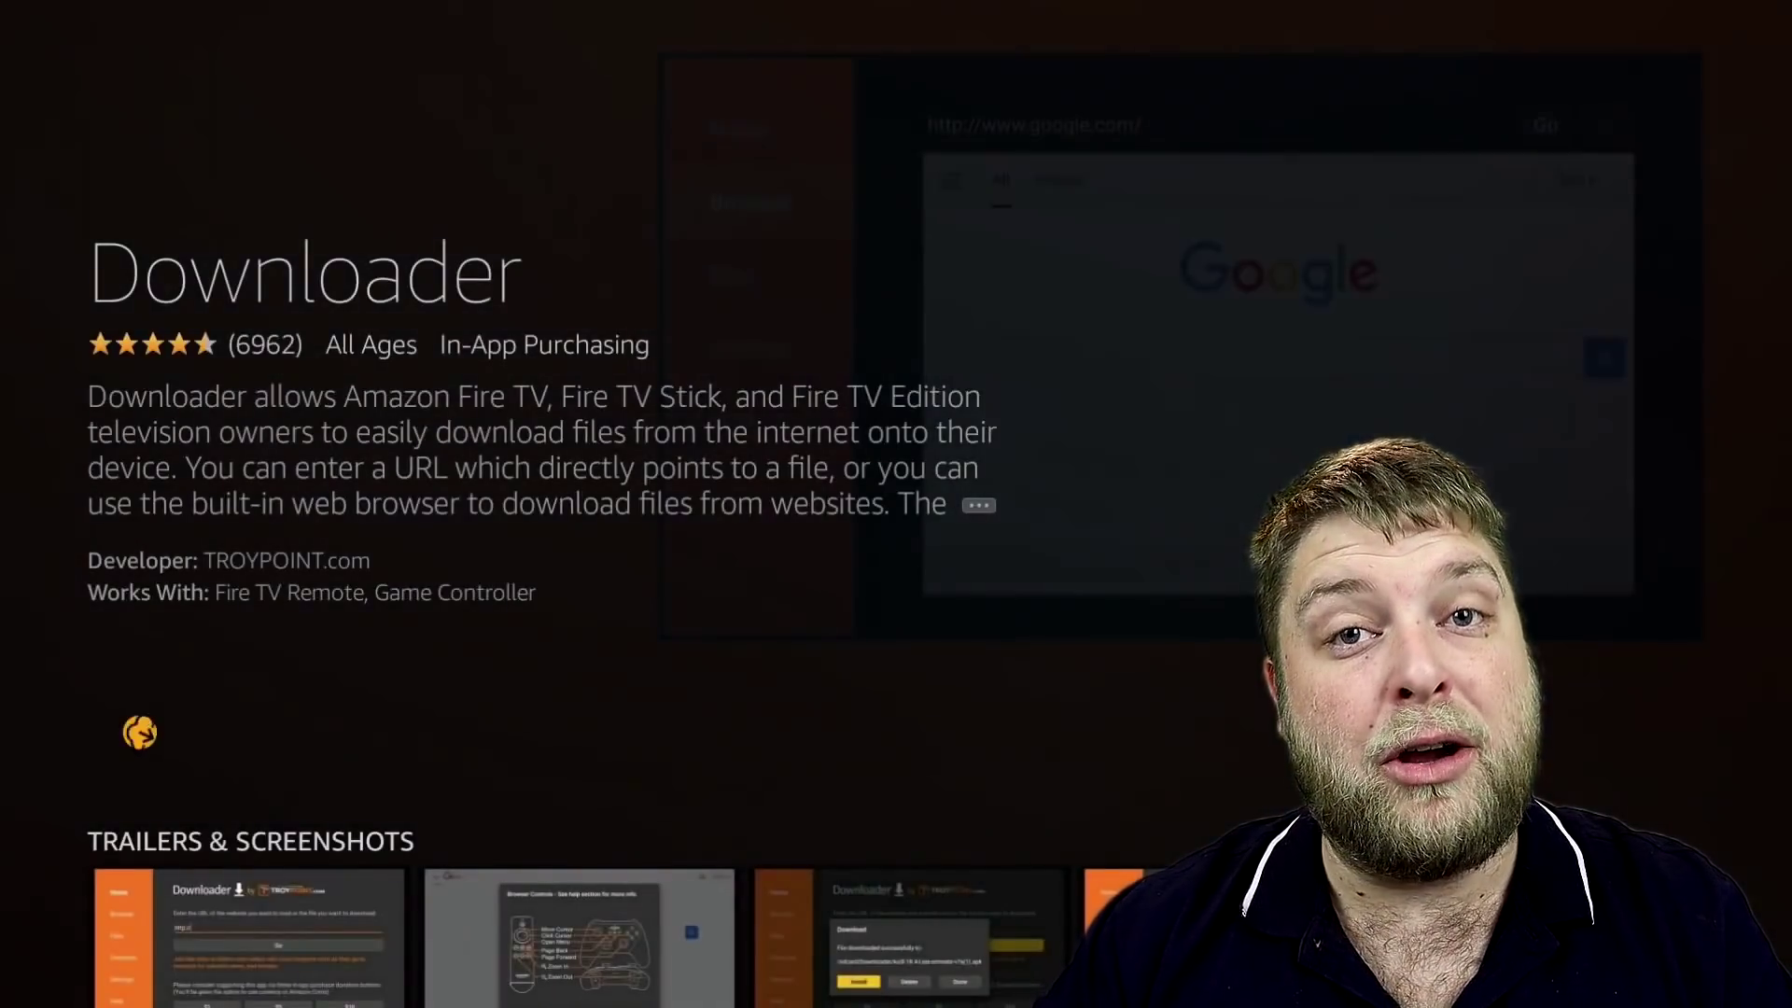
{"action": "key", "text": "Return"}
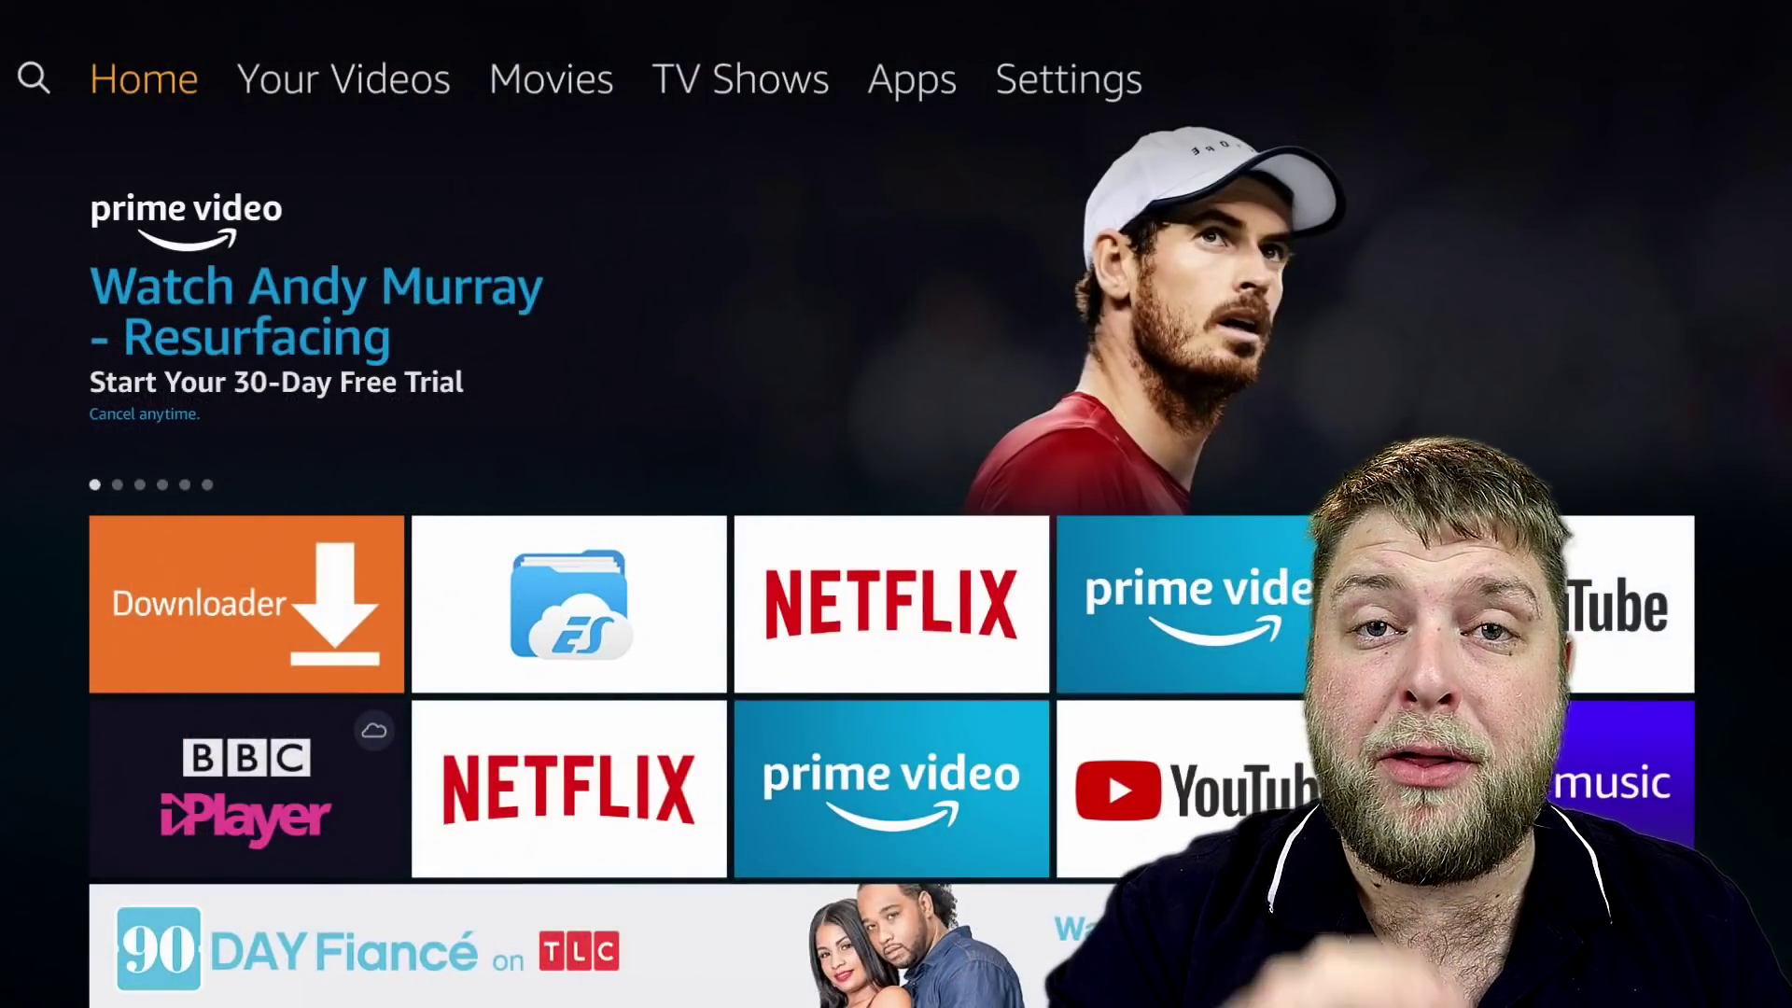
{"action": "key", "text": "Down"}
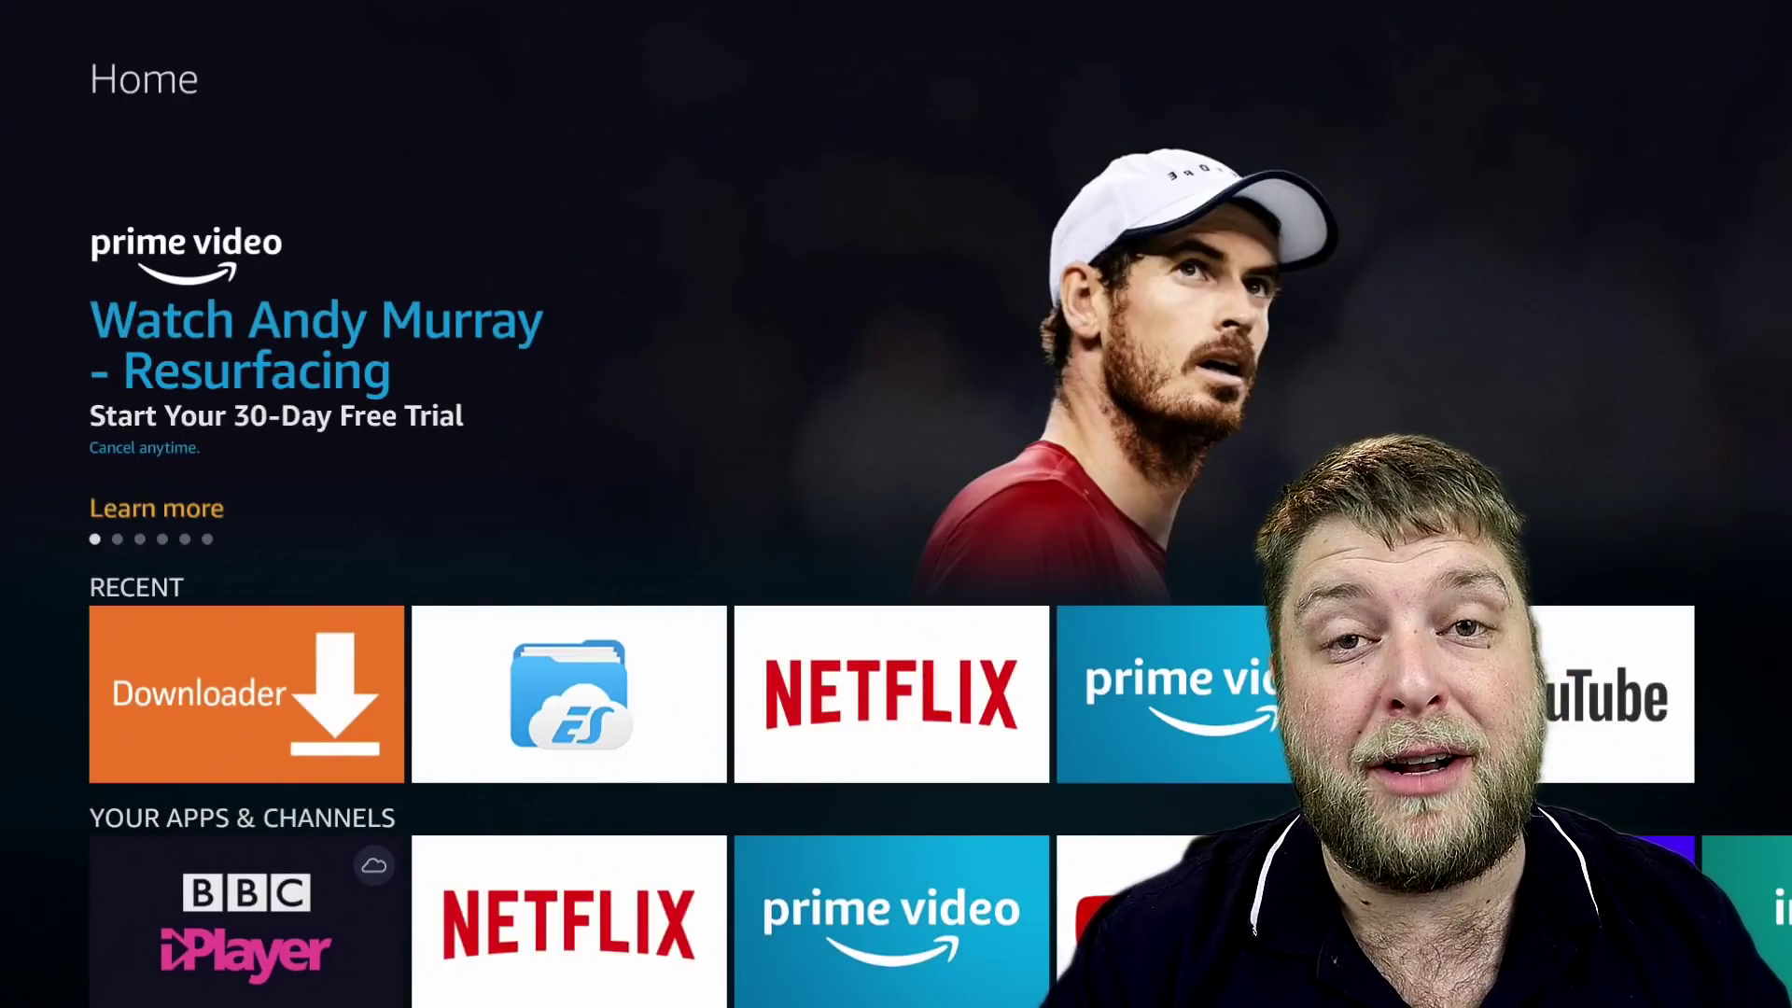
{"action": "key", "text": "Down"}
{"action": "key", "text": "Right"}
{"action": "key", "text": "Right"}
{"action": "key", "text": "Right"}
{"action": "key", "text": "Return"}
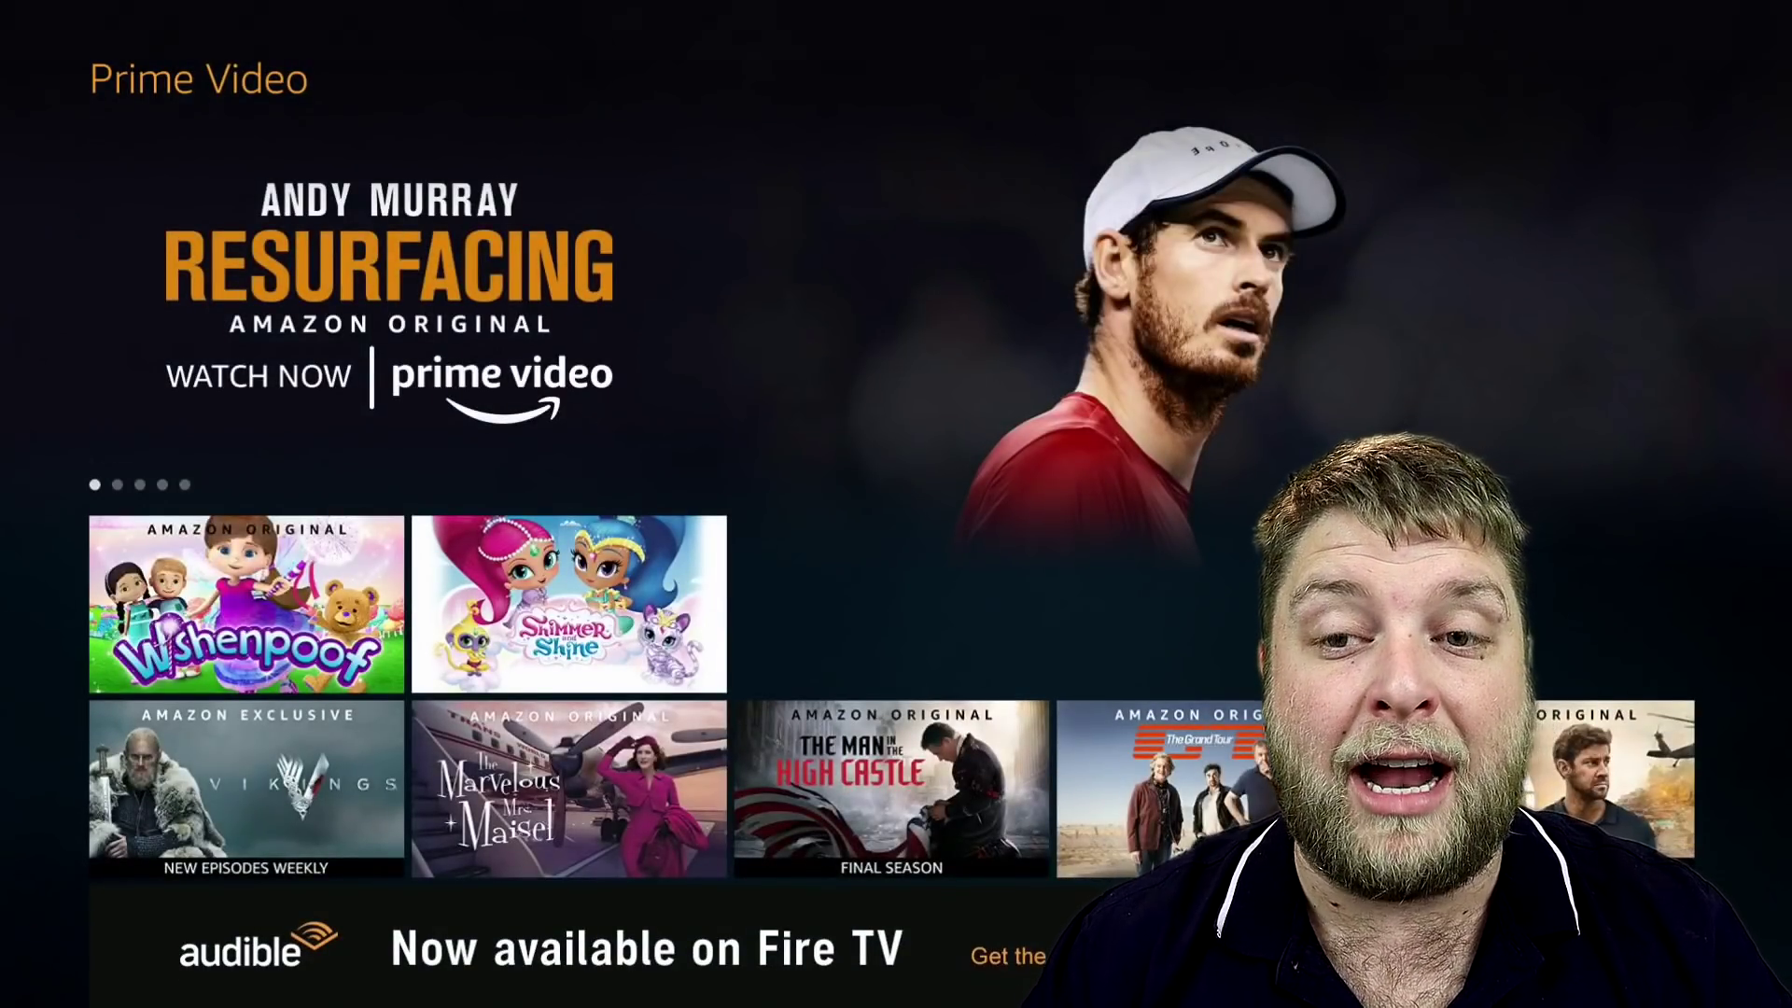
{"action": "key", "text": "Down"}
{"action": "key", "text": "Down"}
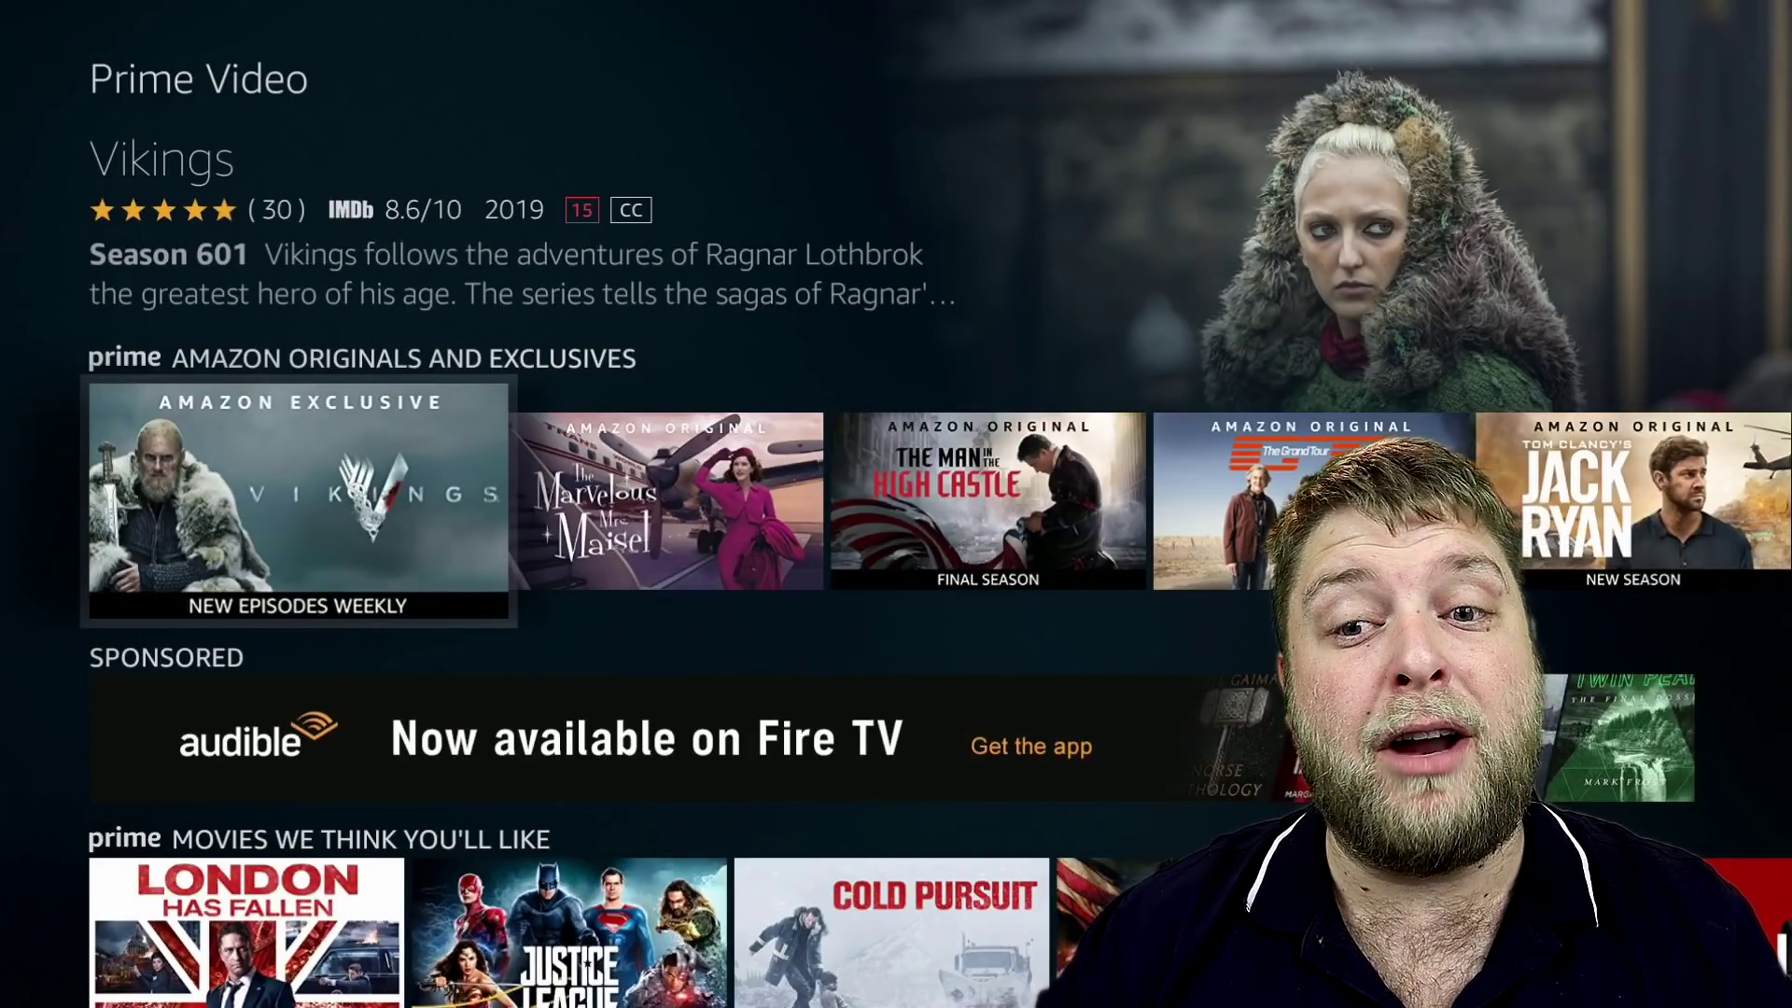
{"action": "key", "text": "Down"}
{"action": "key", "text": "Down"}
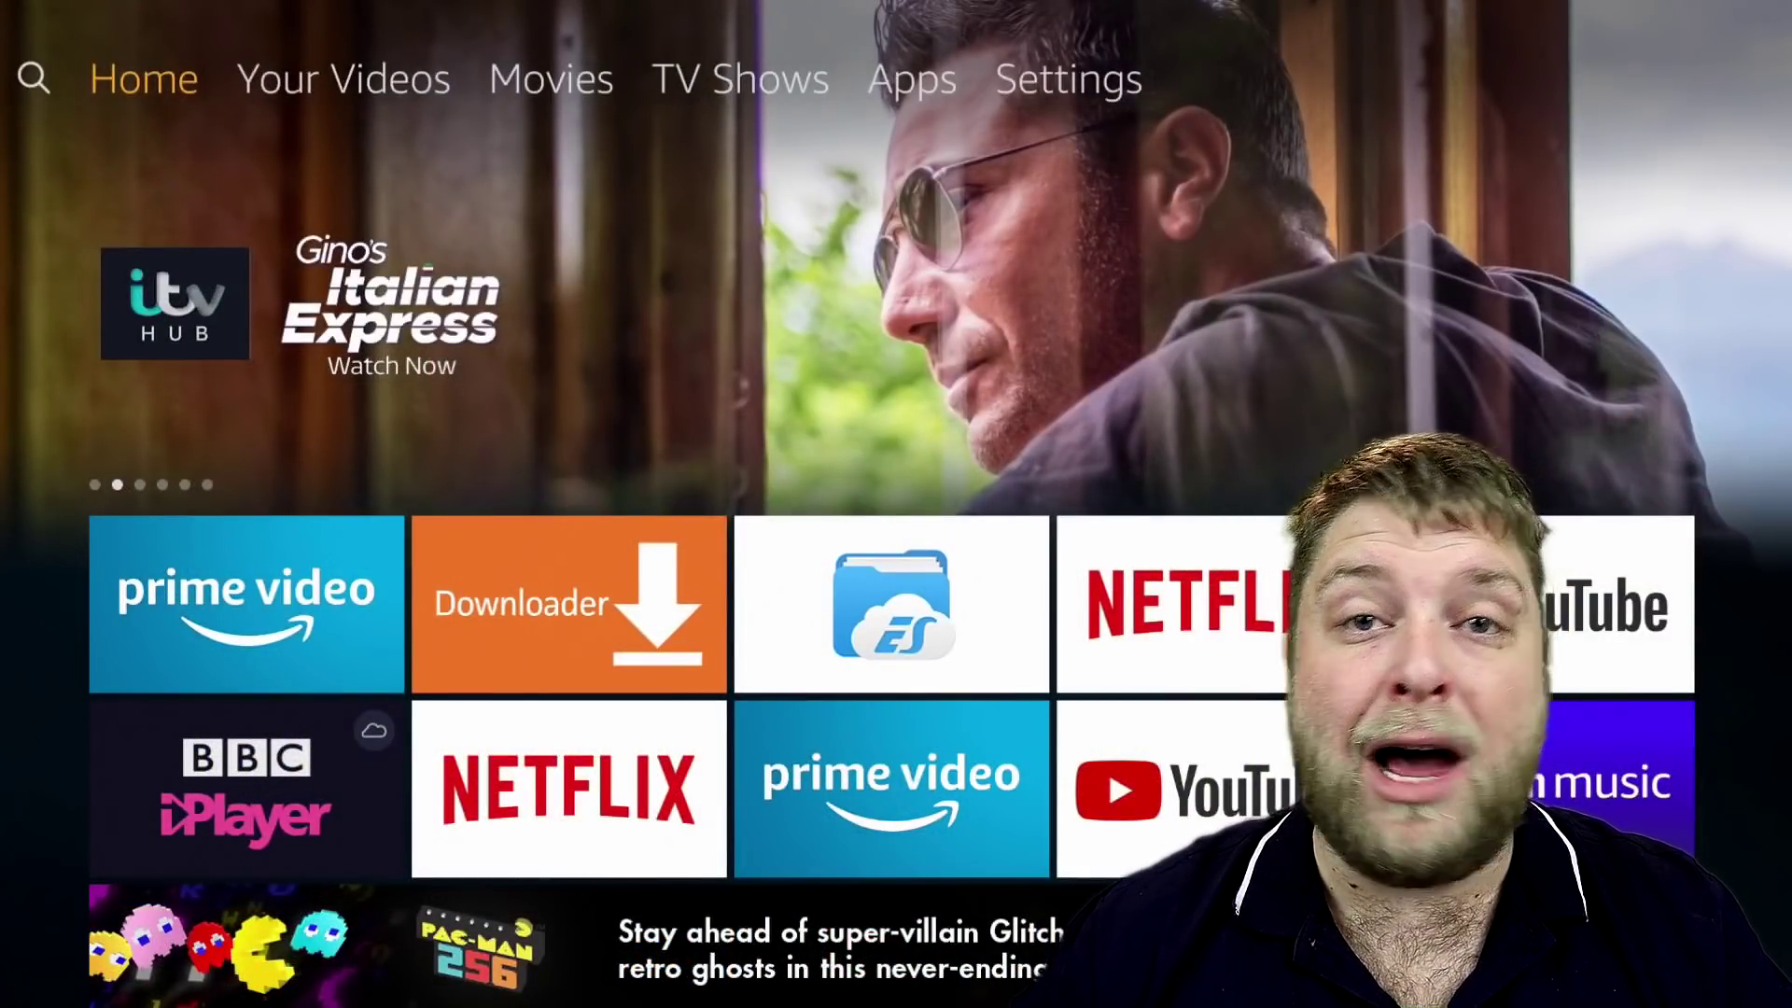
- Open Downloader's entry under Settings > Applications > Manage Installed Applications
{"action": "key", "text": "Right"}
{"action": "key", "text": "Right"}
{"action": "key", "text": "Right"}
{"action": "key", "text": "Right"}
{"action": "key", "text": "Right"}
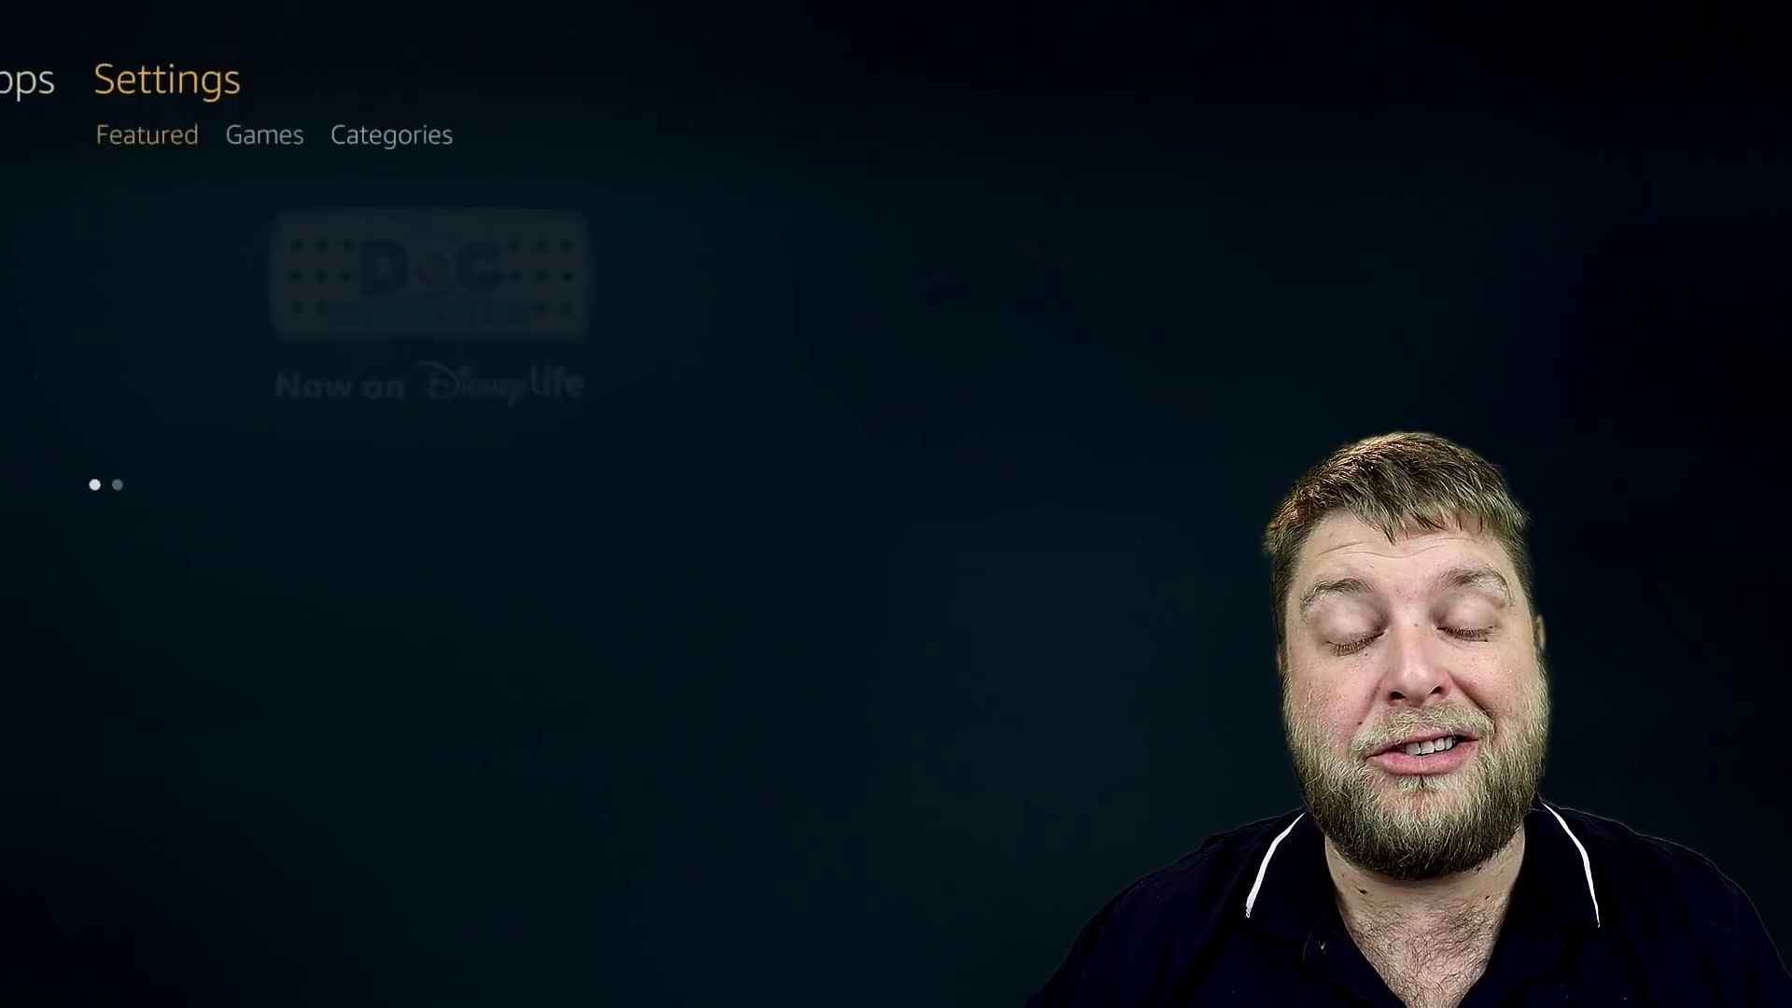
{"action": "key", "text": "Down"}
{"action": "key", "text": "Right"}
{"action": "key", "text": "Right"}
{"action": "key", "text": "Right"}
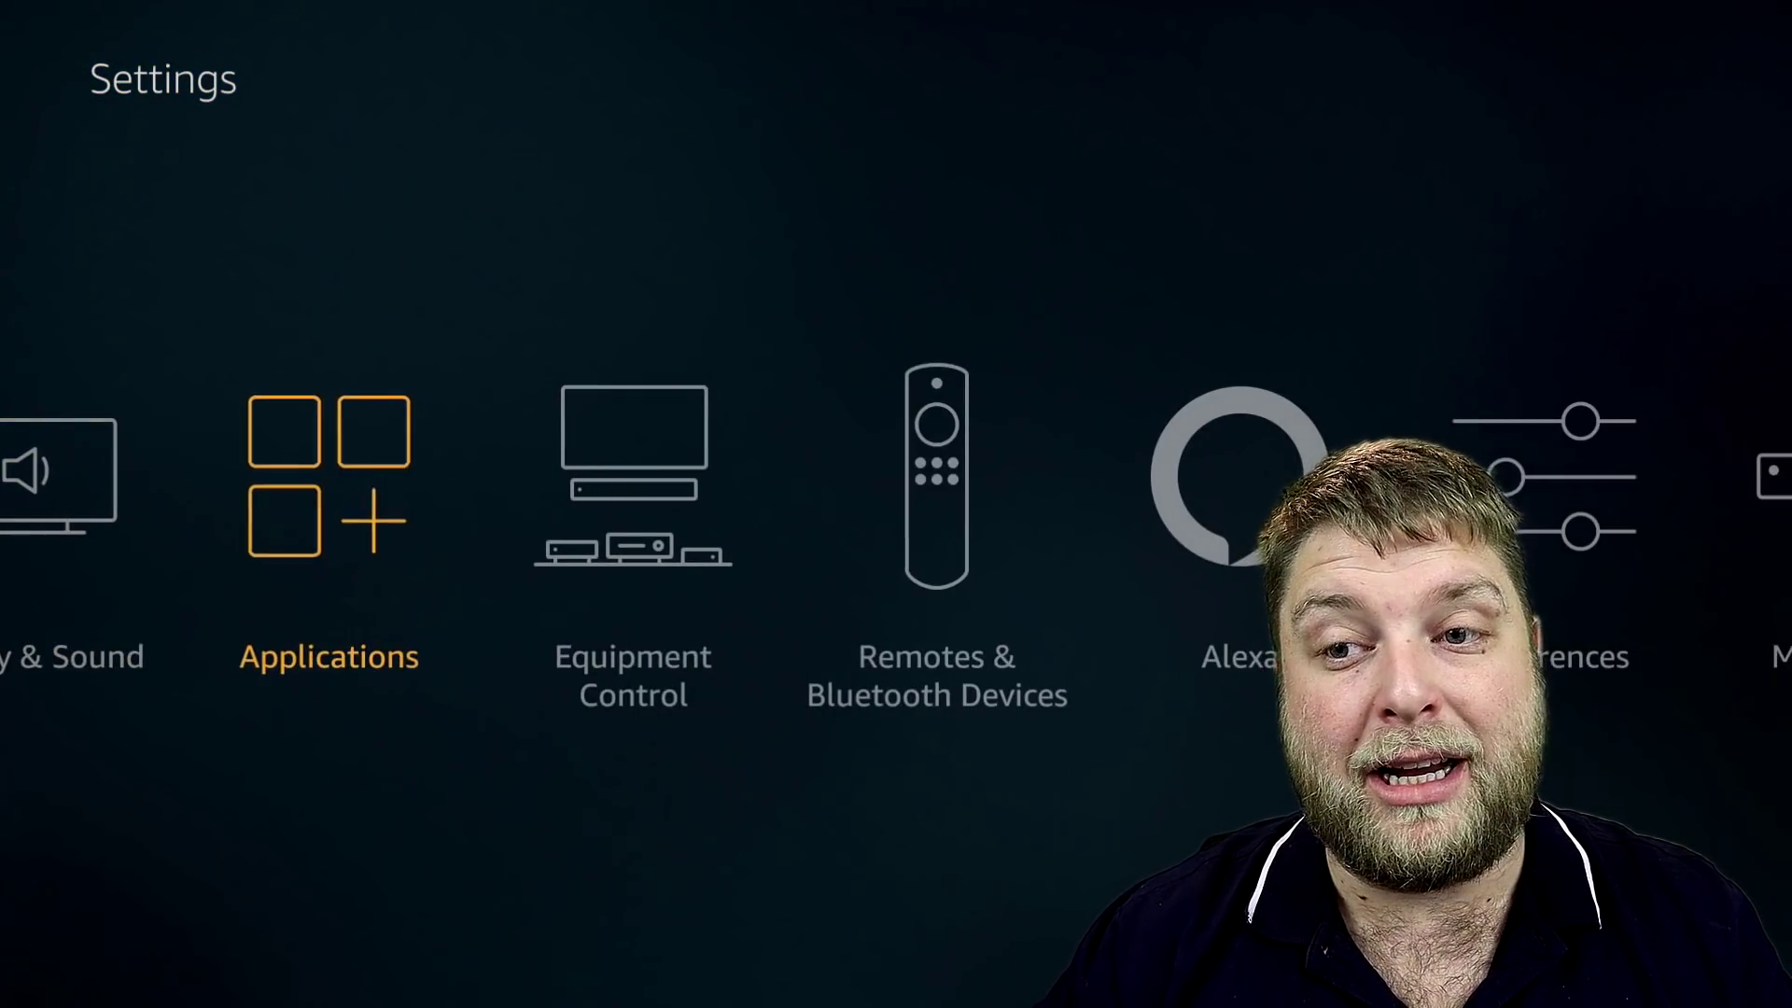
{"action": "key", "text": "Return"}
{"action": "key", "text": "Down"}
{"action": "key", "text": "Down"}
{"action": "key", "text": "Down"}
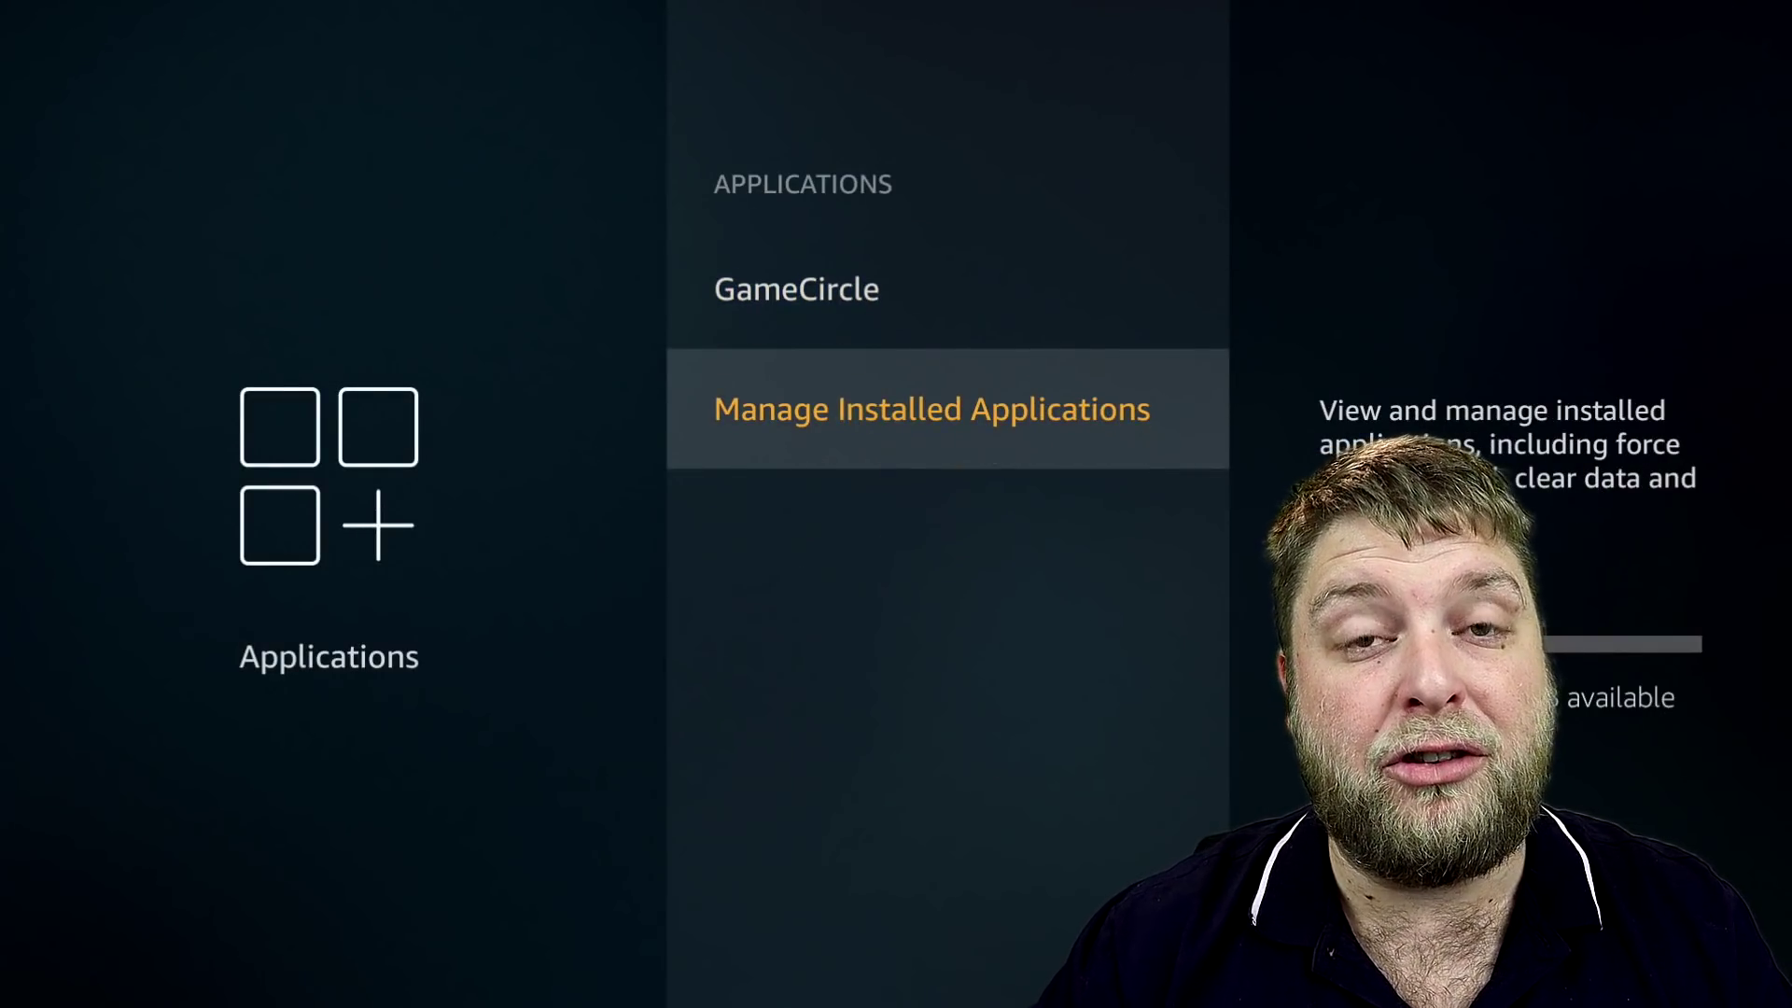
{"action": "key", "text": "Return"}
{"action": "key", "text": "Down"}
{"action": "key", "text": "Down"}
{"action": "key", "text": "Down"}
{"action": "key", "text": "Down"}
{"action": "key", "text": "Down"}
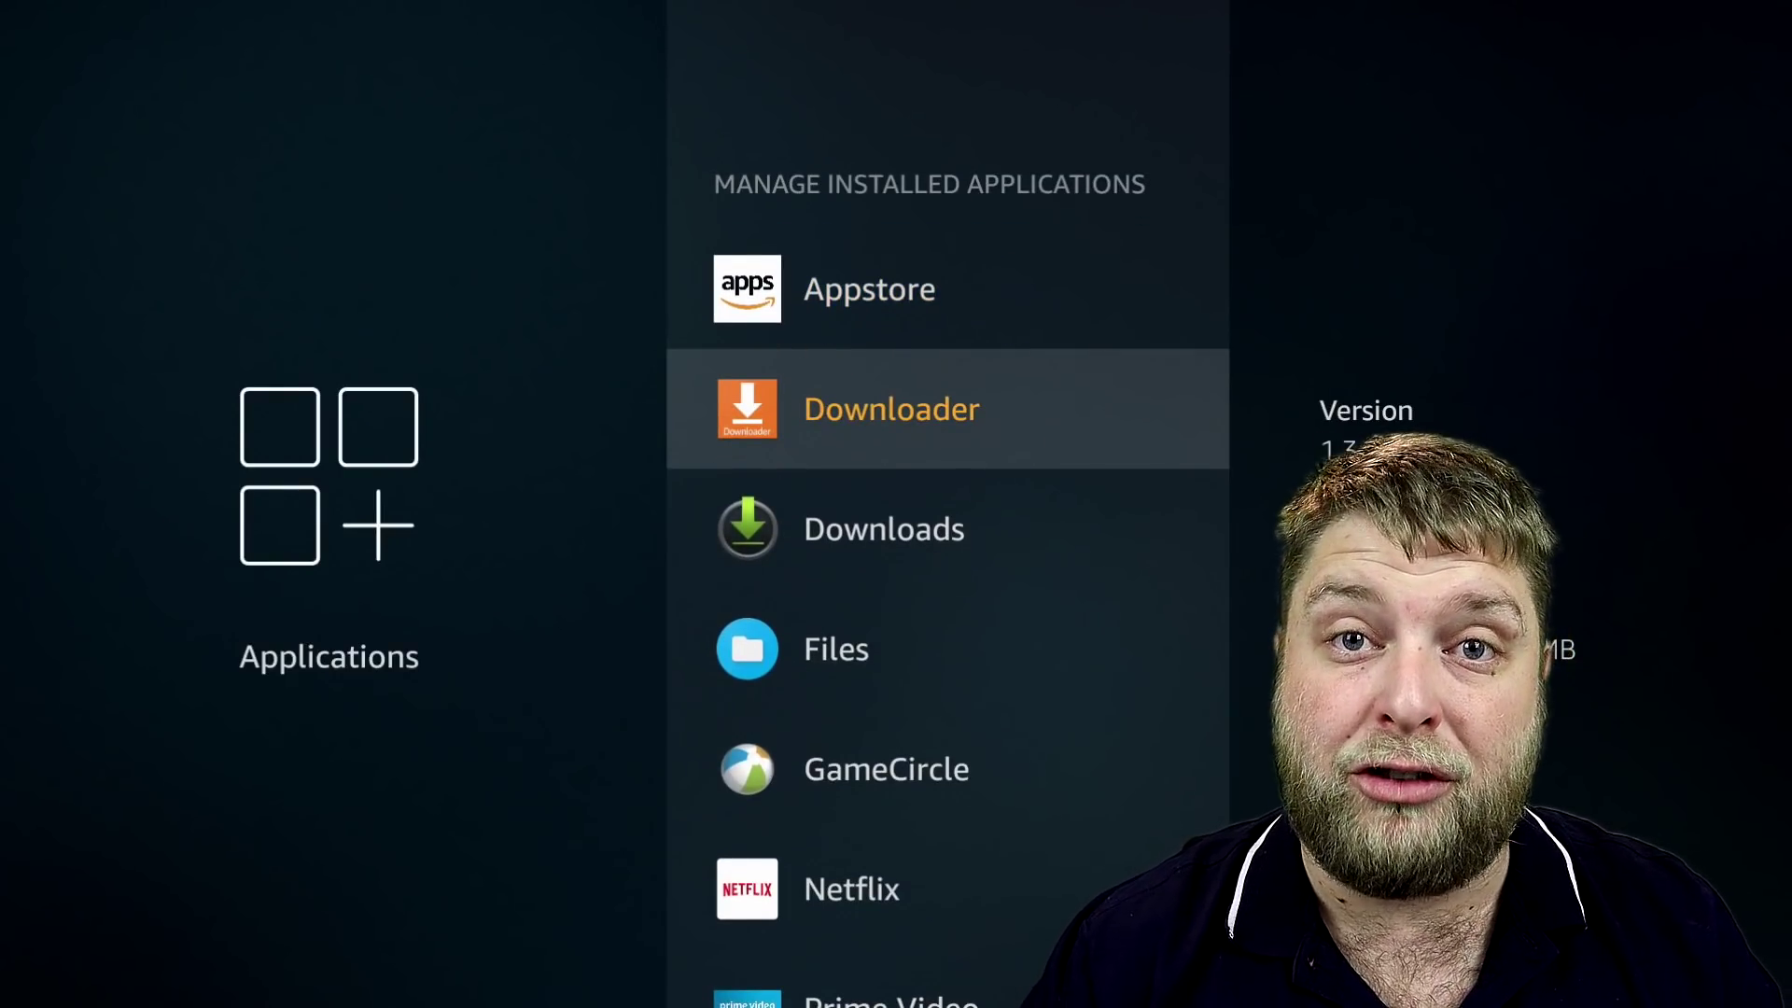
{"action": "key", "text": "Return"}
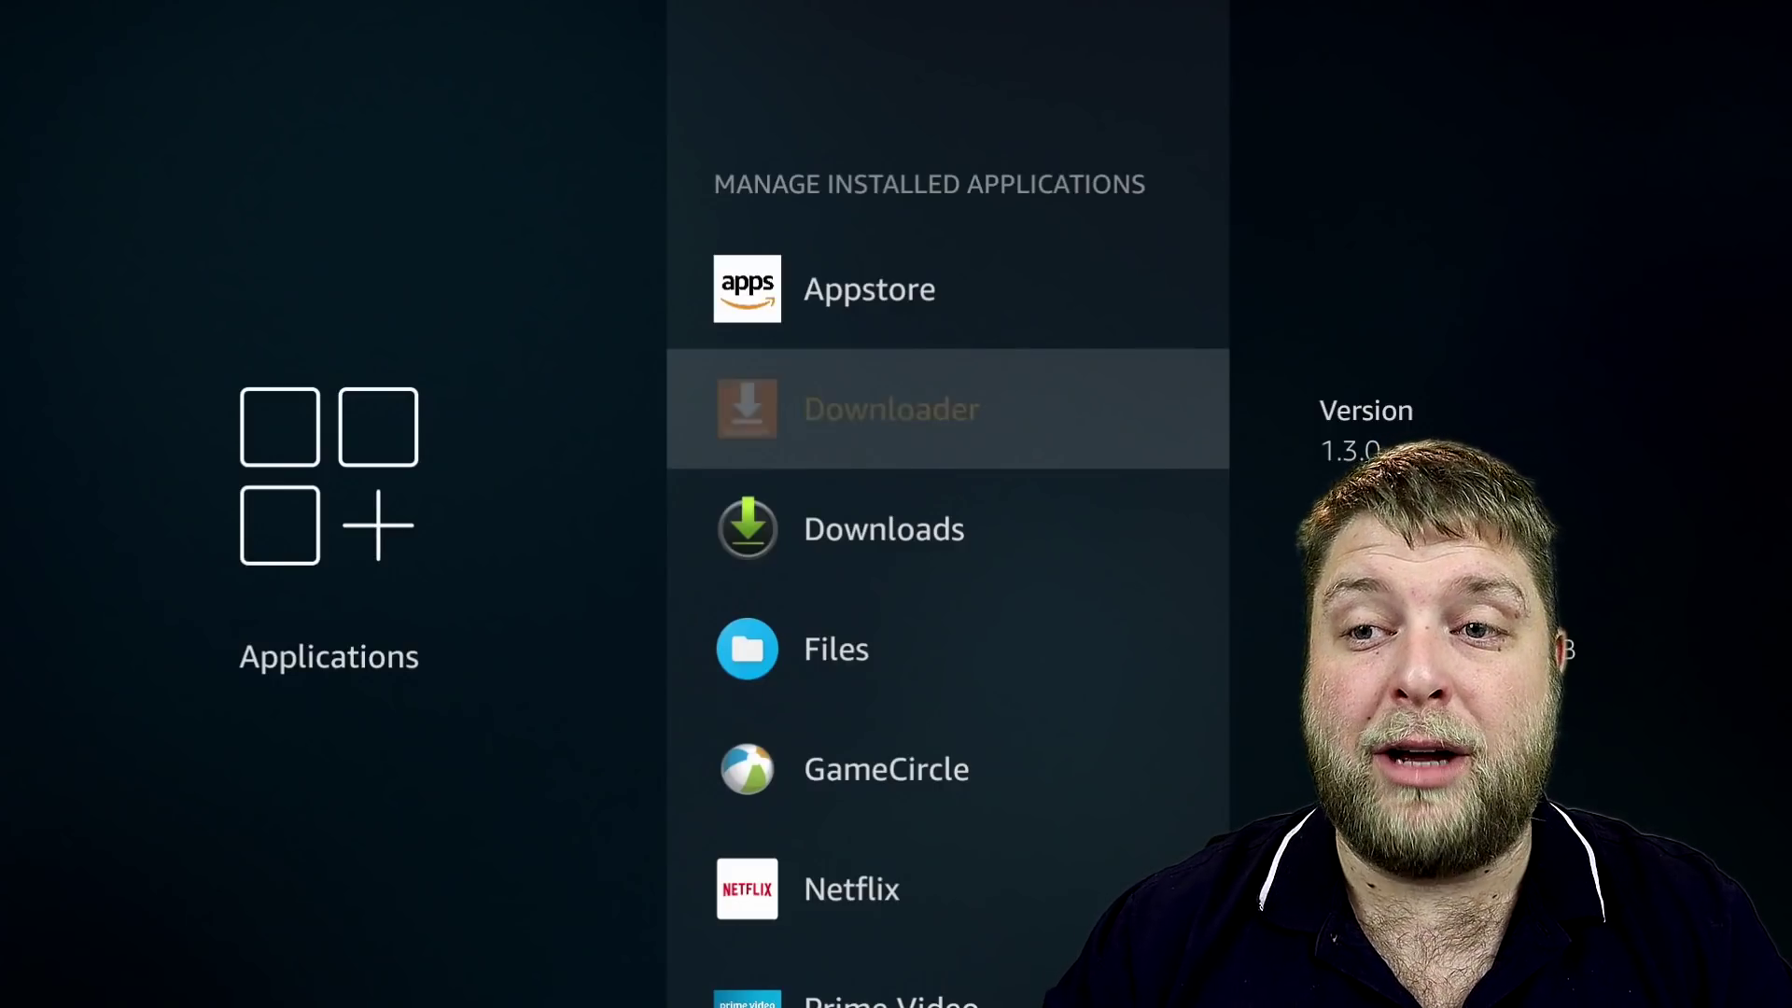
- Choose Launch application to start Downloader
{"action": "key", "text": "Down"}
{"action": "key", "text": "Down"}
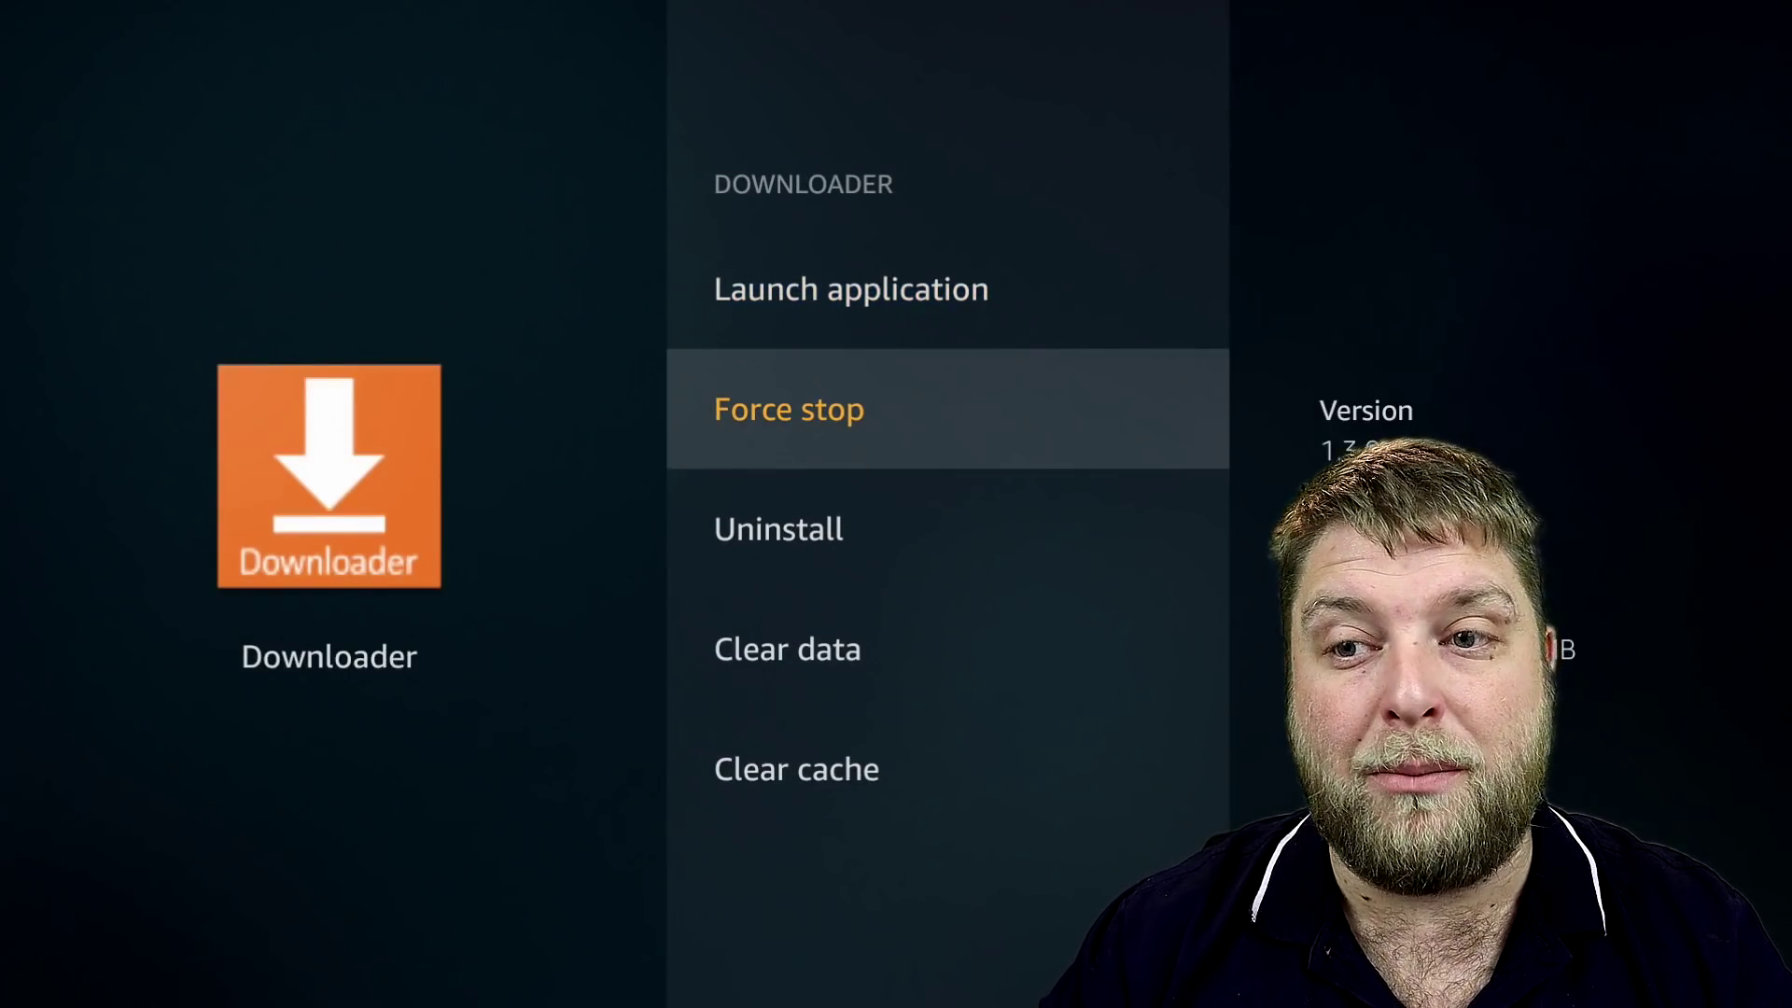
{"action": "key", "text": "Down"}
{"action": "key", "text": "Down"}
{"action": "key", "text": "Down"}
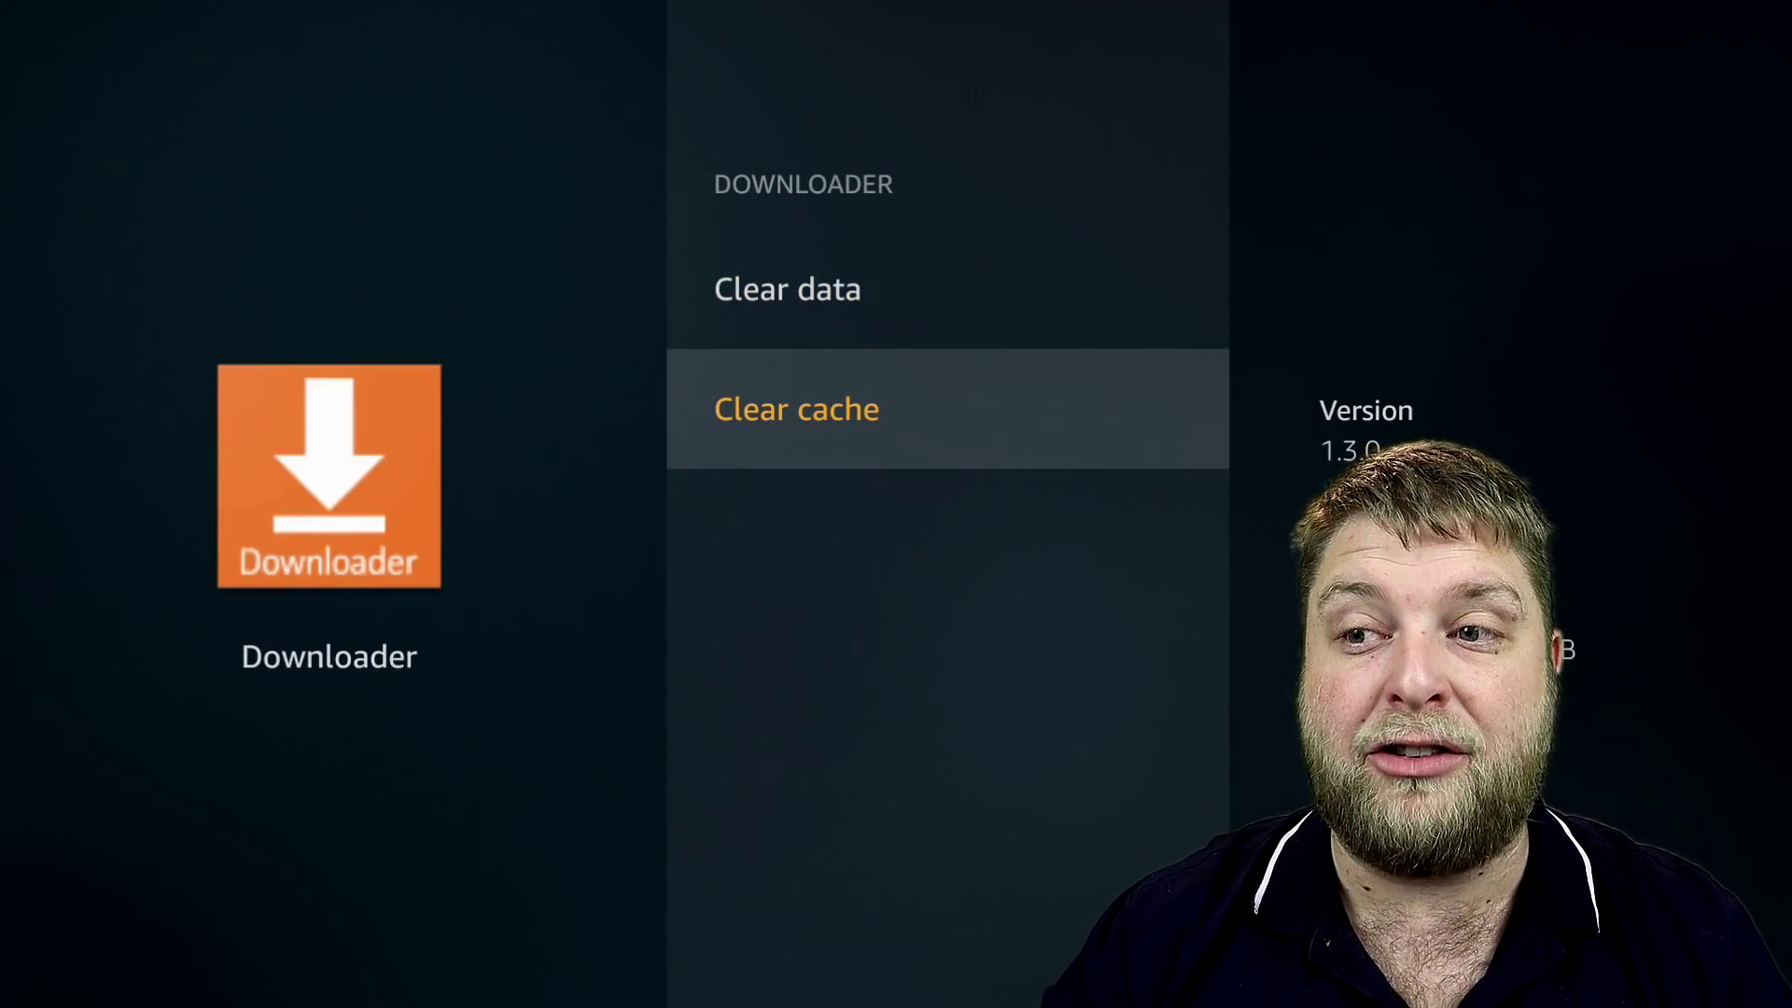
{"action": "key", "text": "Up"}
{"action": "key", "text": "Up"}
{"action": "key", "text": "Up"}
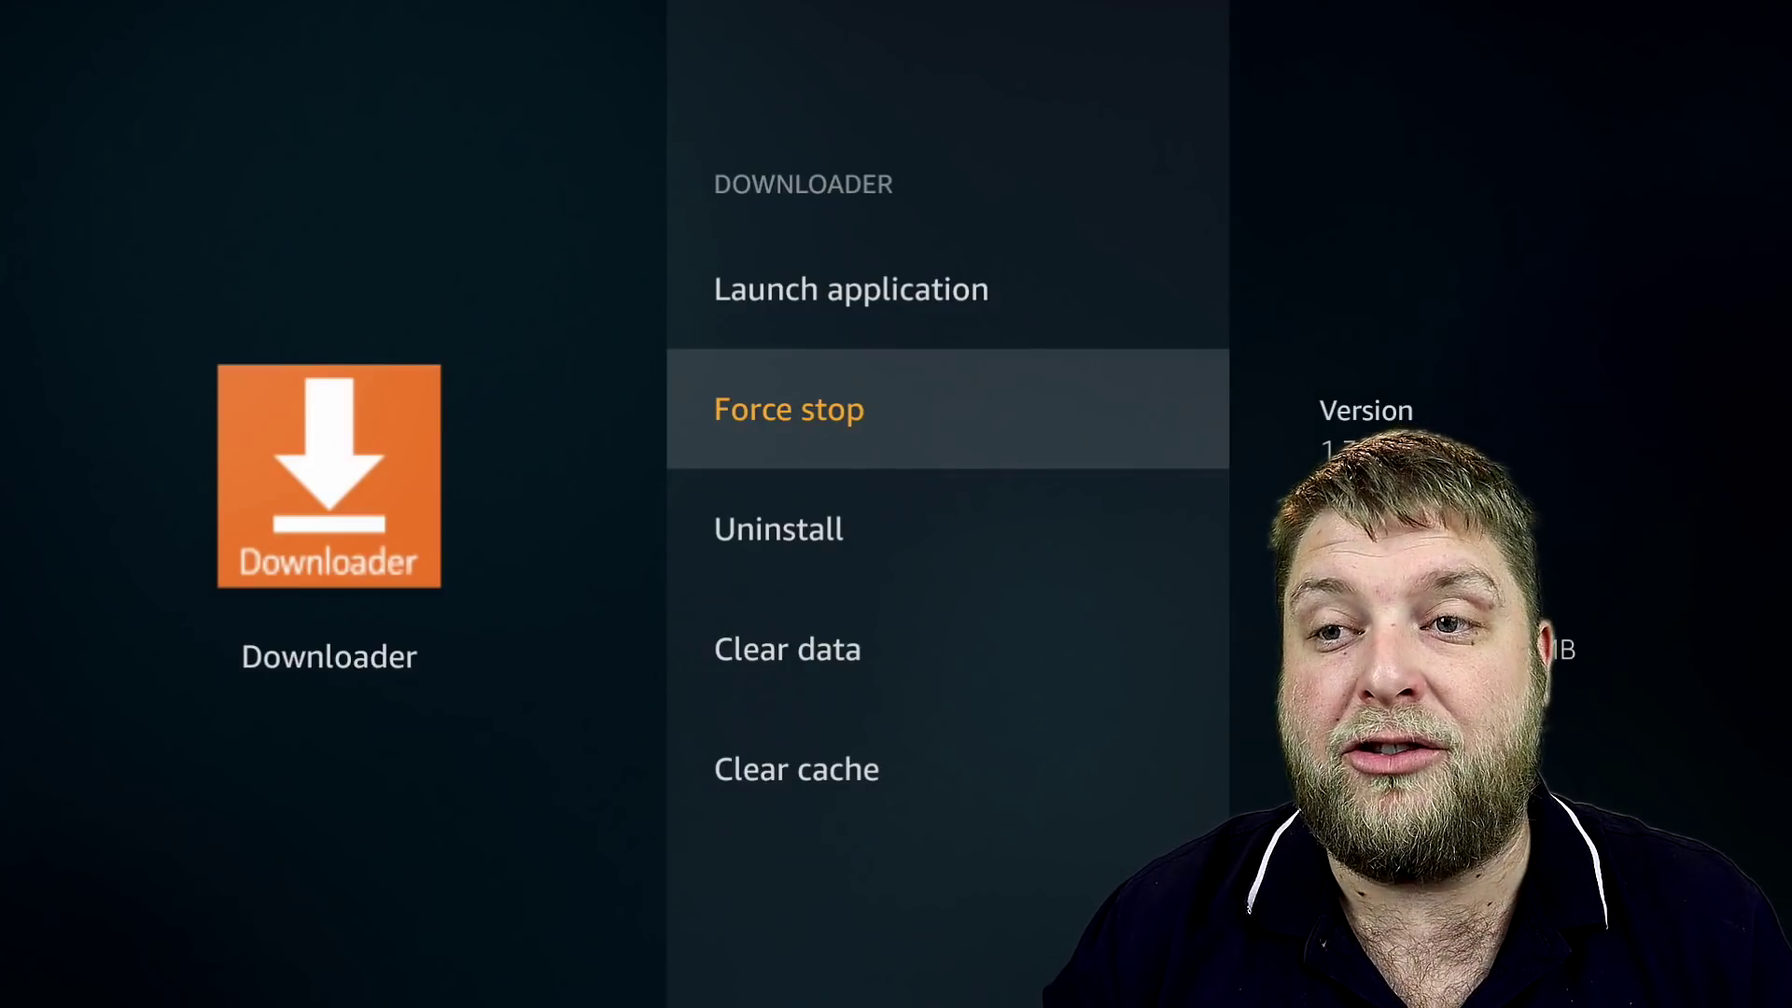
{"action": "key", "text": "Up"}
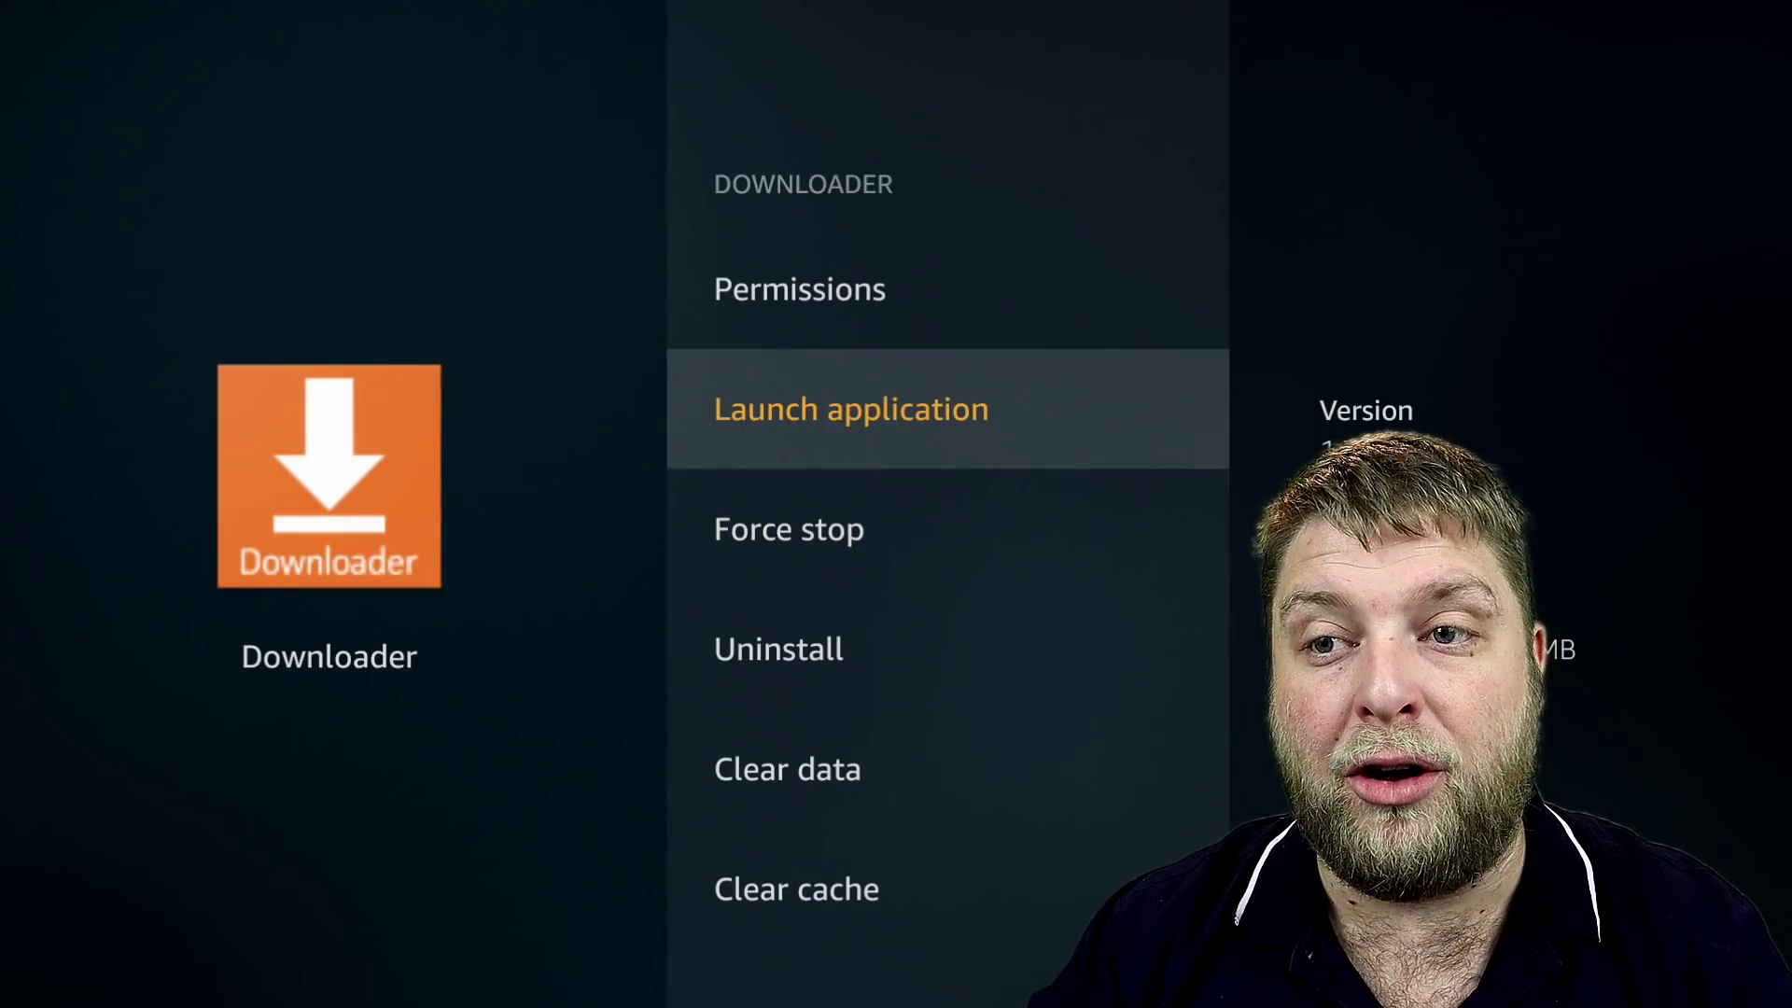
{"action": "key", "text": "Return"}
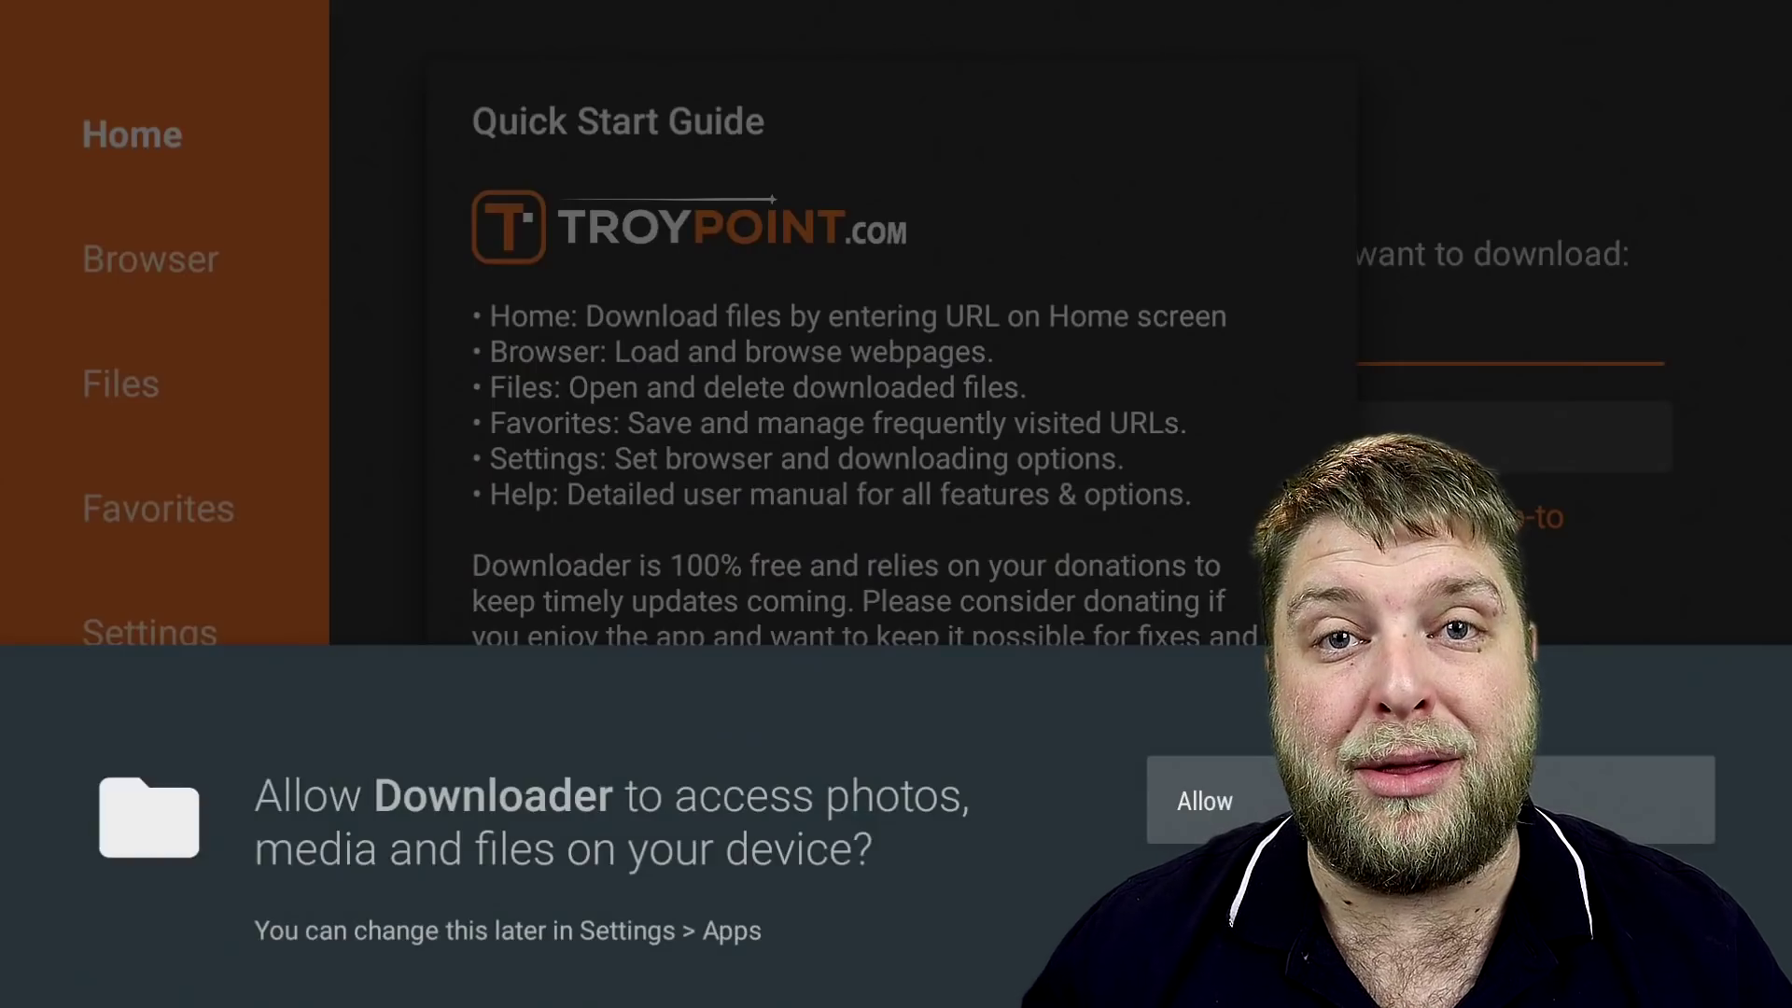
- Allow Downloader storage access and dismiss the Quick Start Guide
{"action": "key", "text": "Return"}
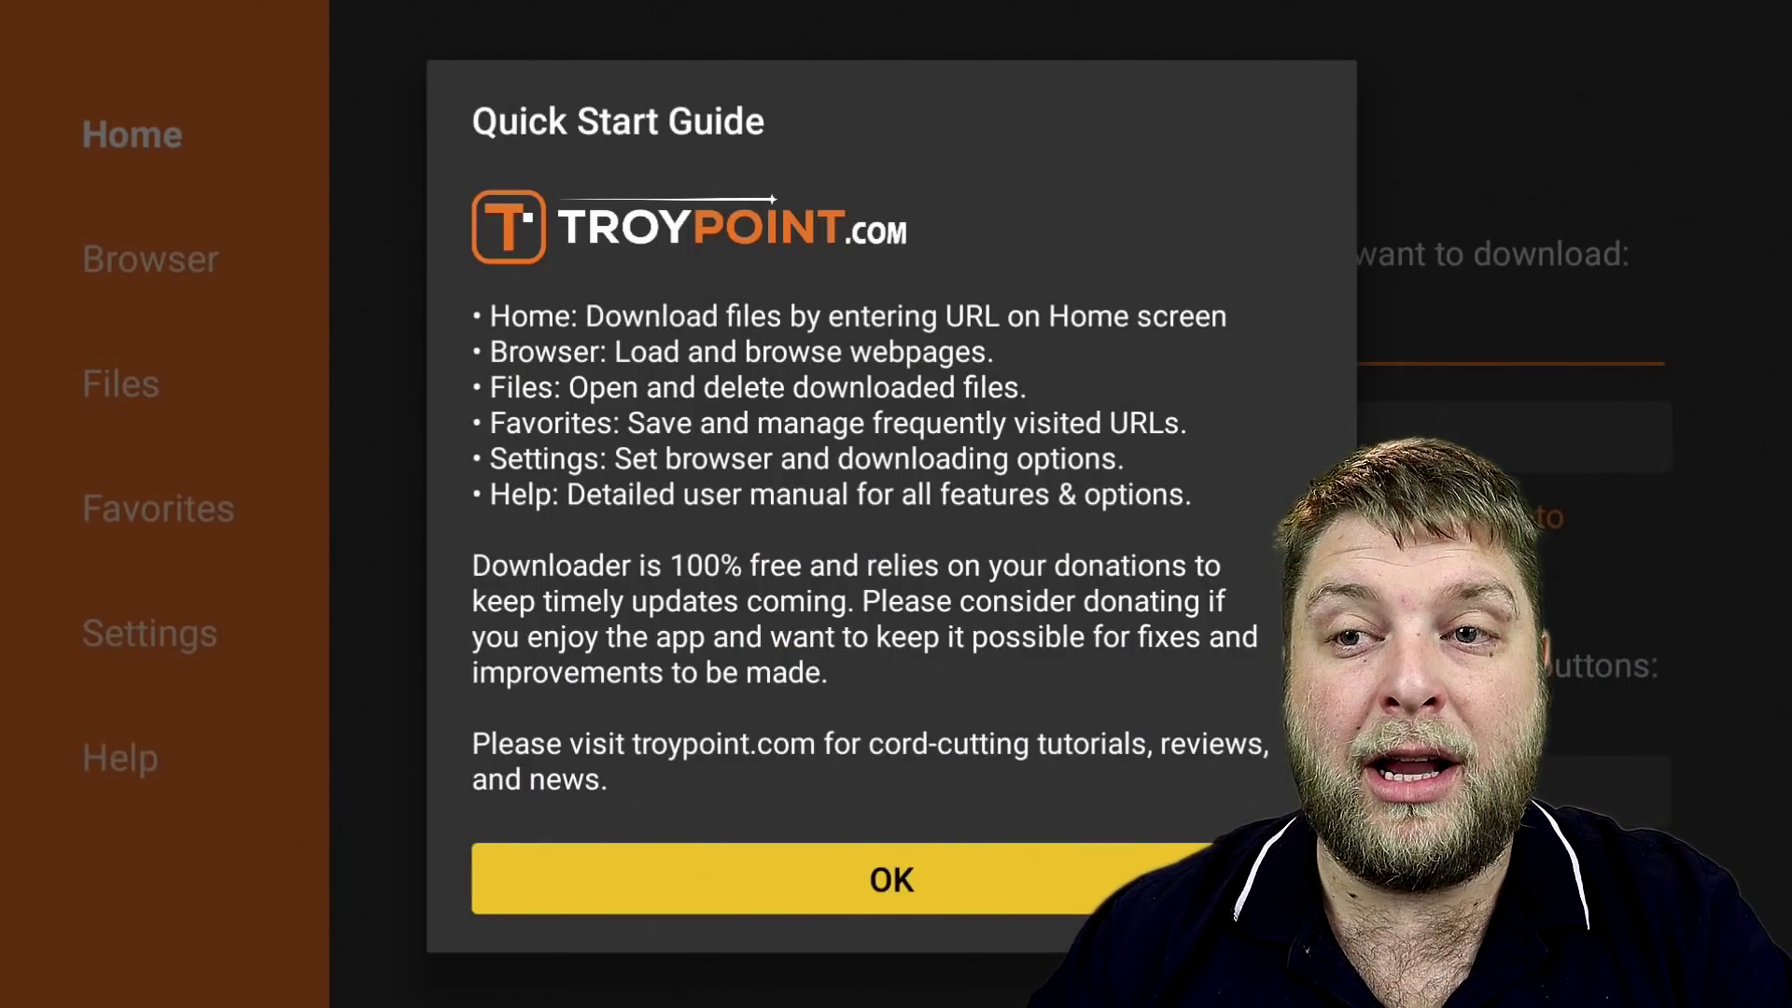
{"action": "key", "text": "Return"}
{"action": "key", "text": "Left"}
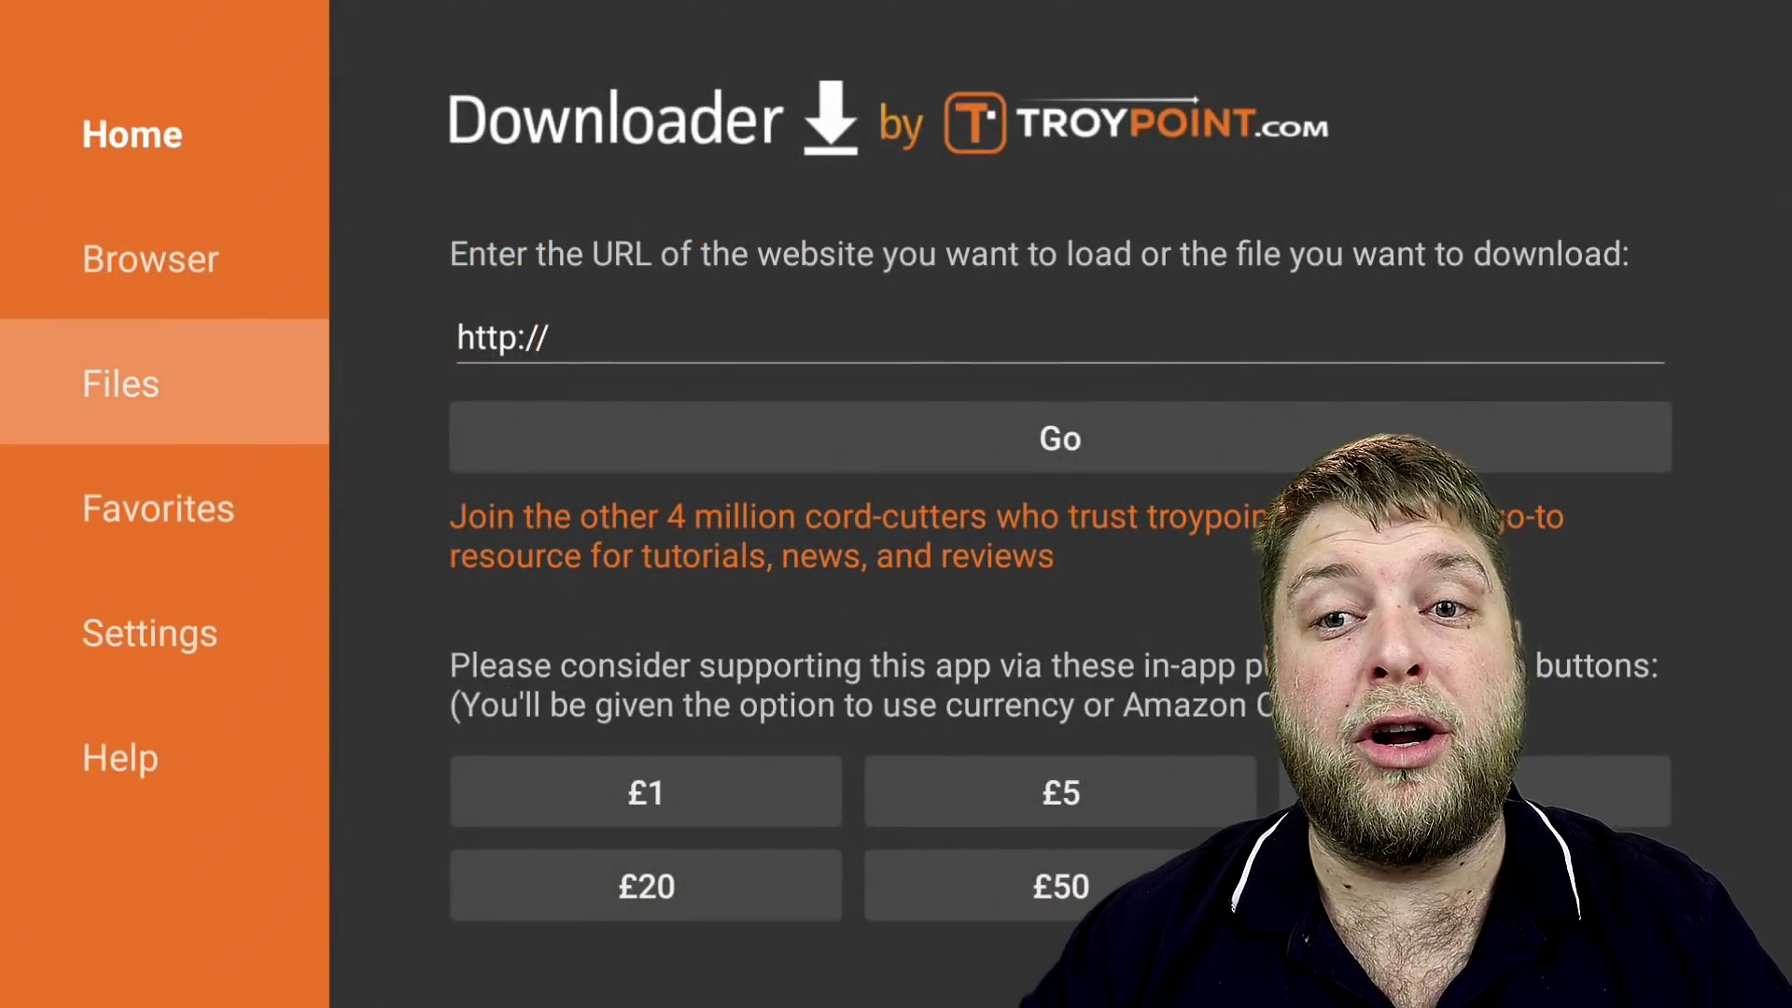
{"action": "key", "text": "Down"}
{"action": "key", "text": "Down"}
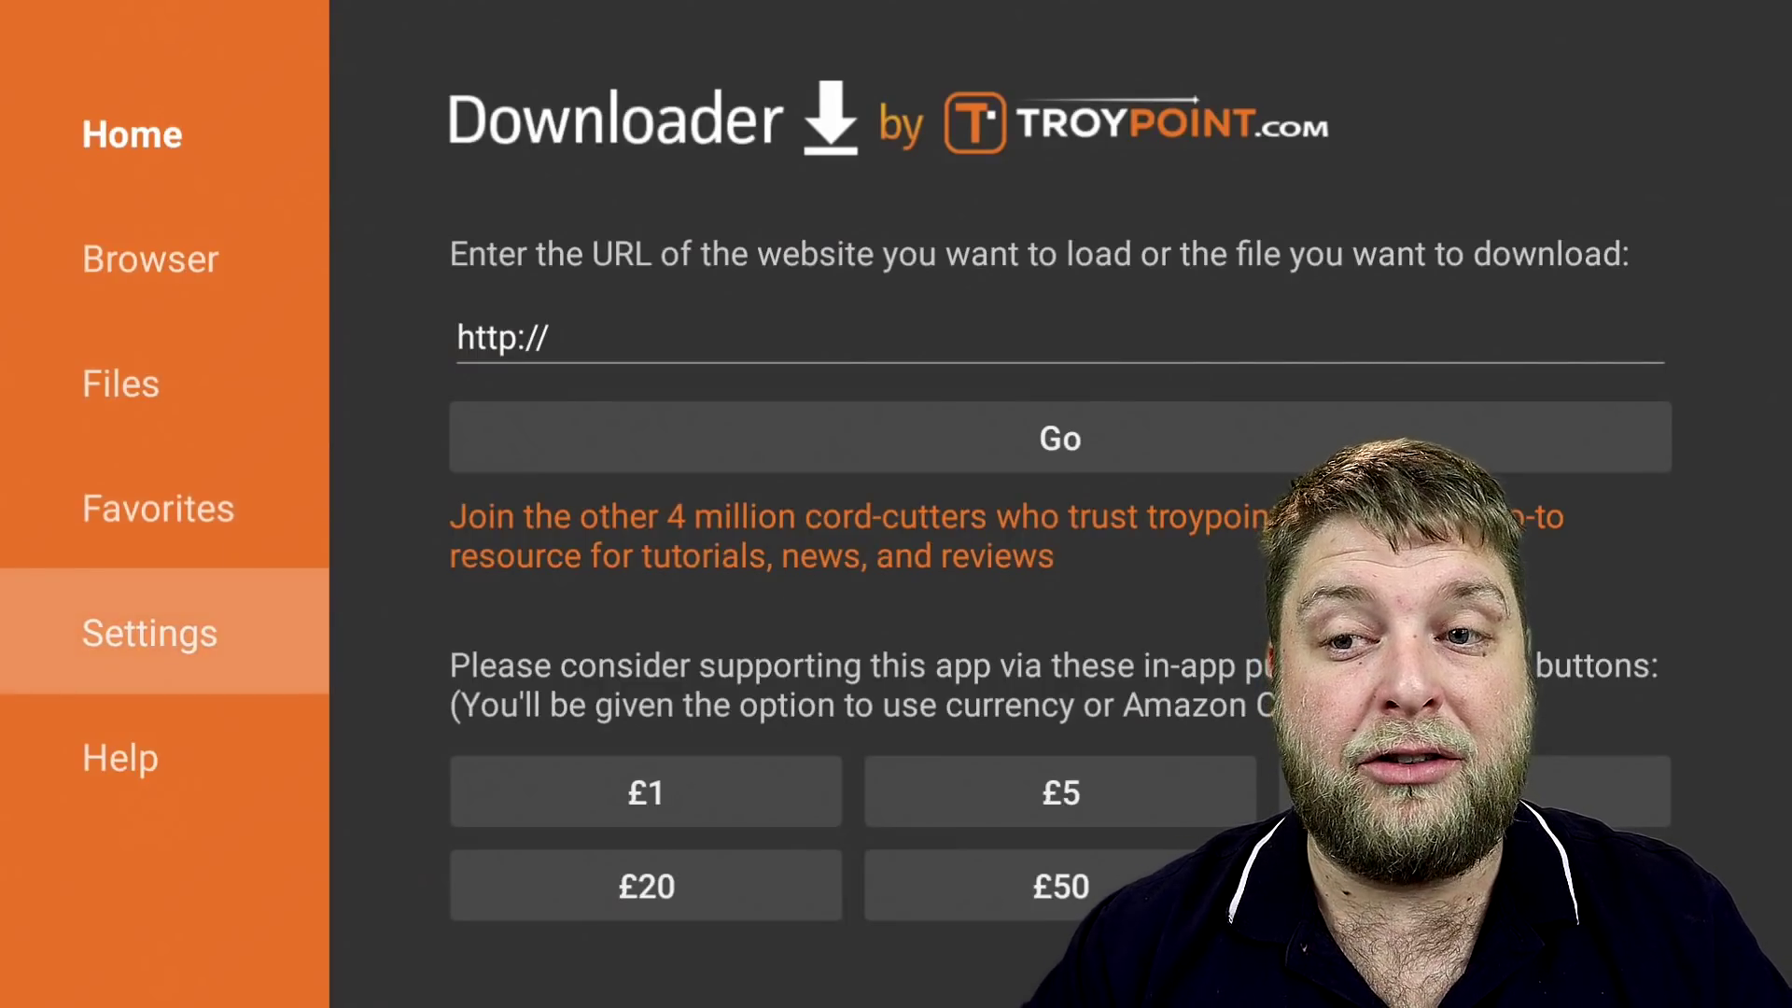
- Check that APK auto-install and JavaScript are enabled in Settings, then go Home
{"action": "key", "text": "Return"}
{"action": "key", "text": "Right"}
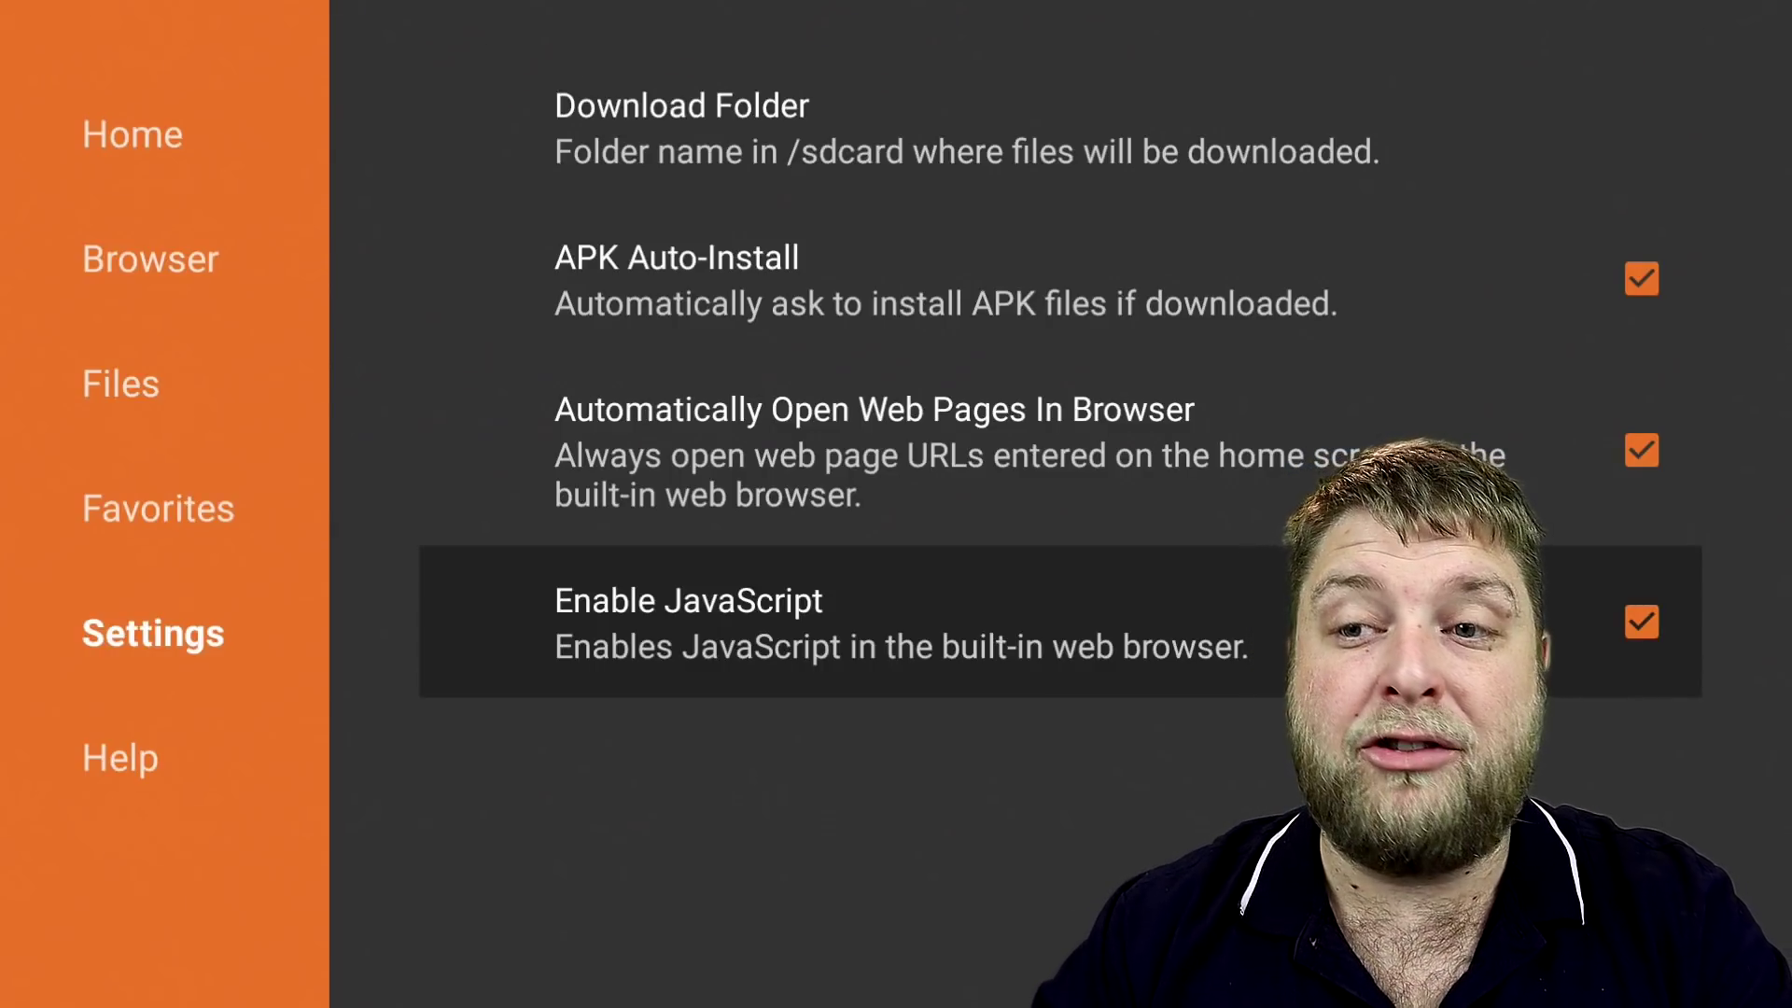
{"action": "key", "text": "Left"}
{"action": "key", "text": "Up"}
{"action": "key", "text": "Up"}
{"action": "key", "text": "Up"}
{"action": "key", "text": "Up"}
{"action": "key", "text": "Right"}
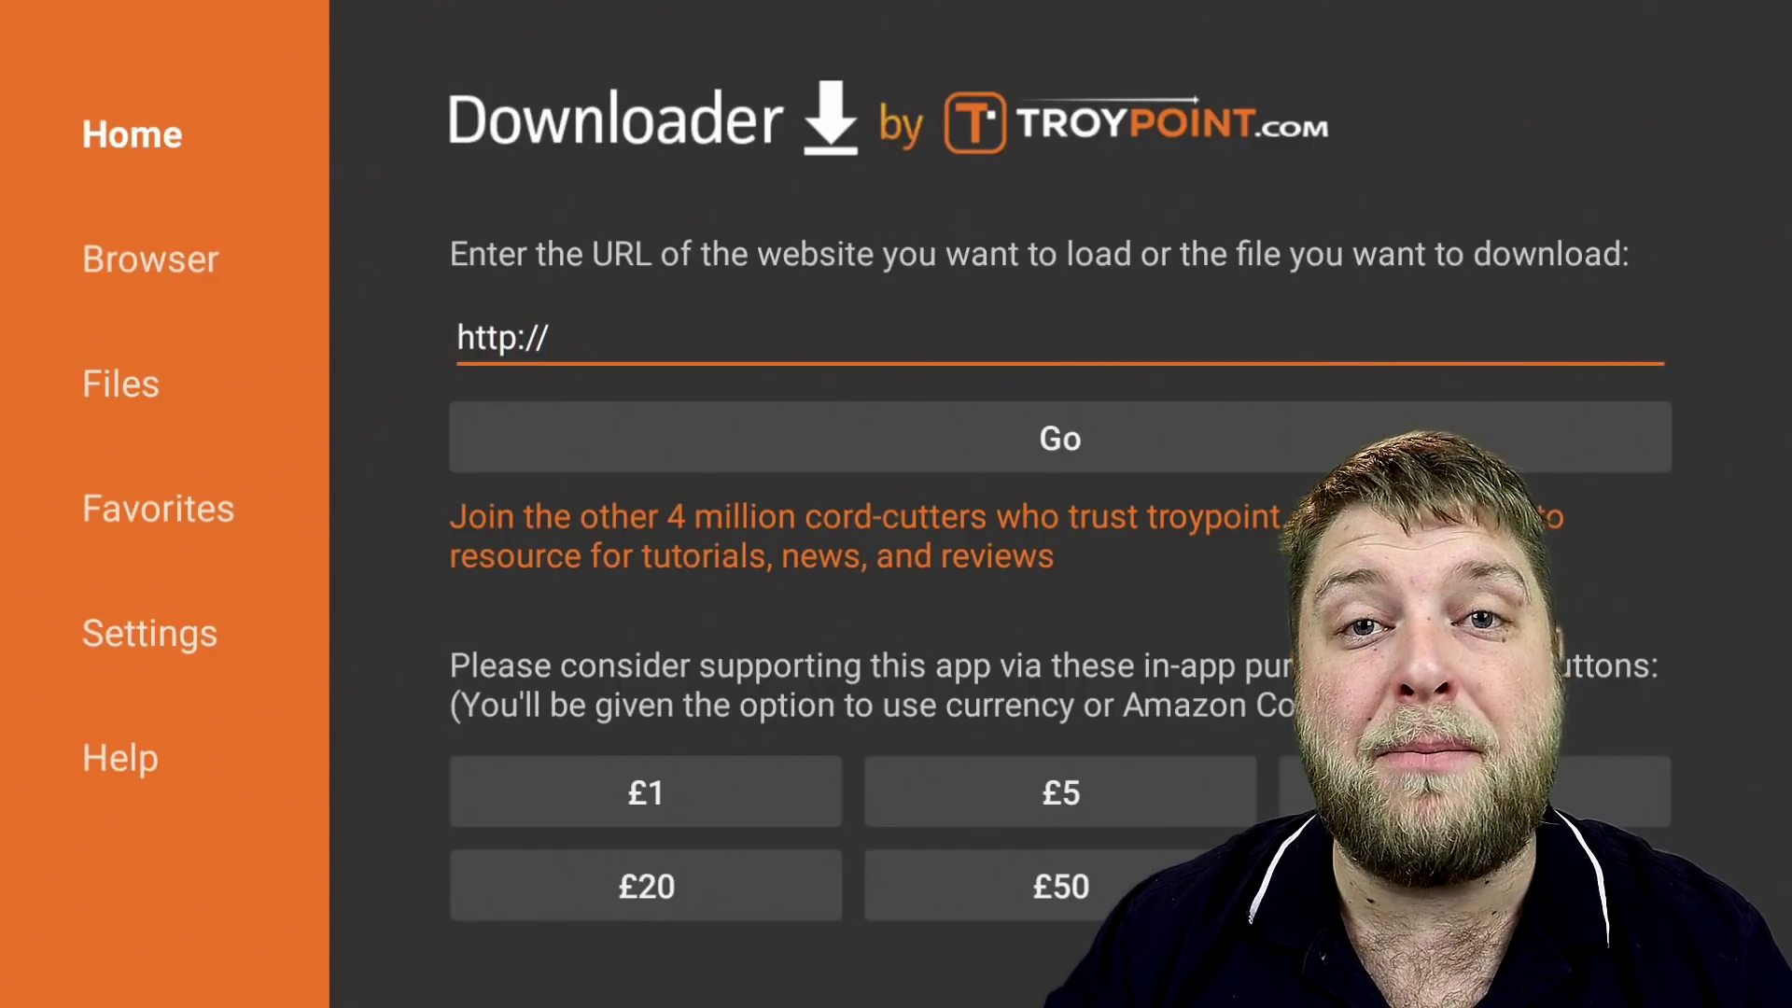
- Enter letscrackon.org in the URL field and load it
{"action": "key", "text": "Return"}
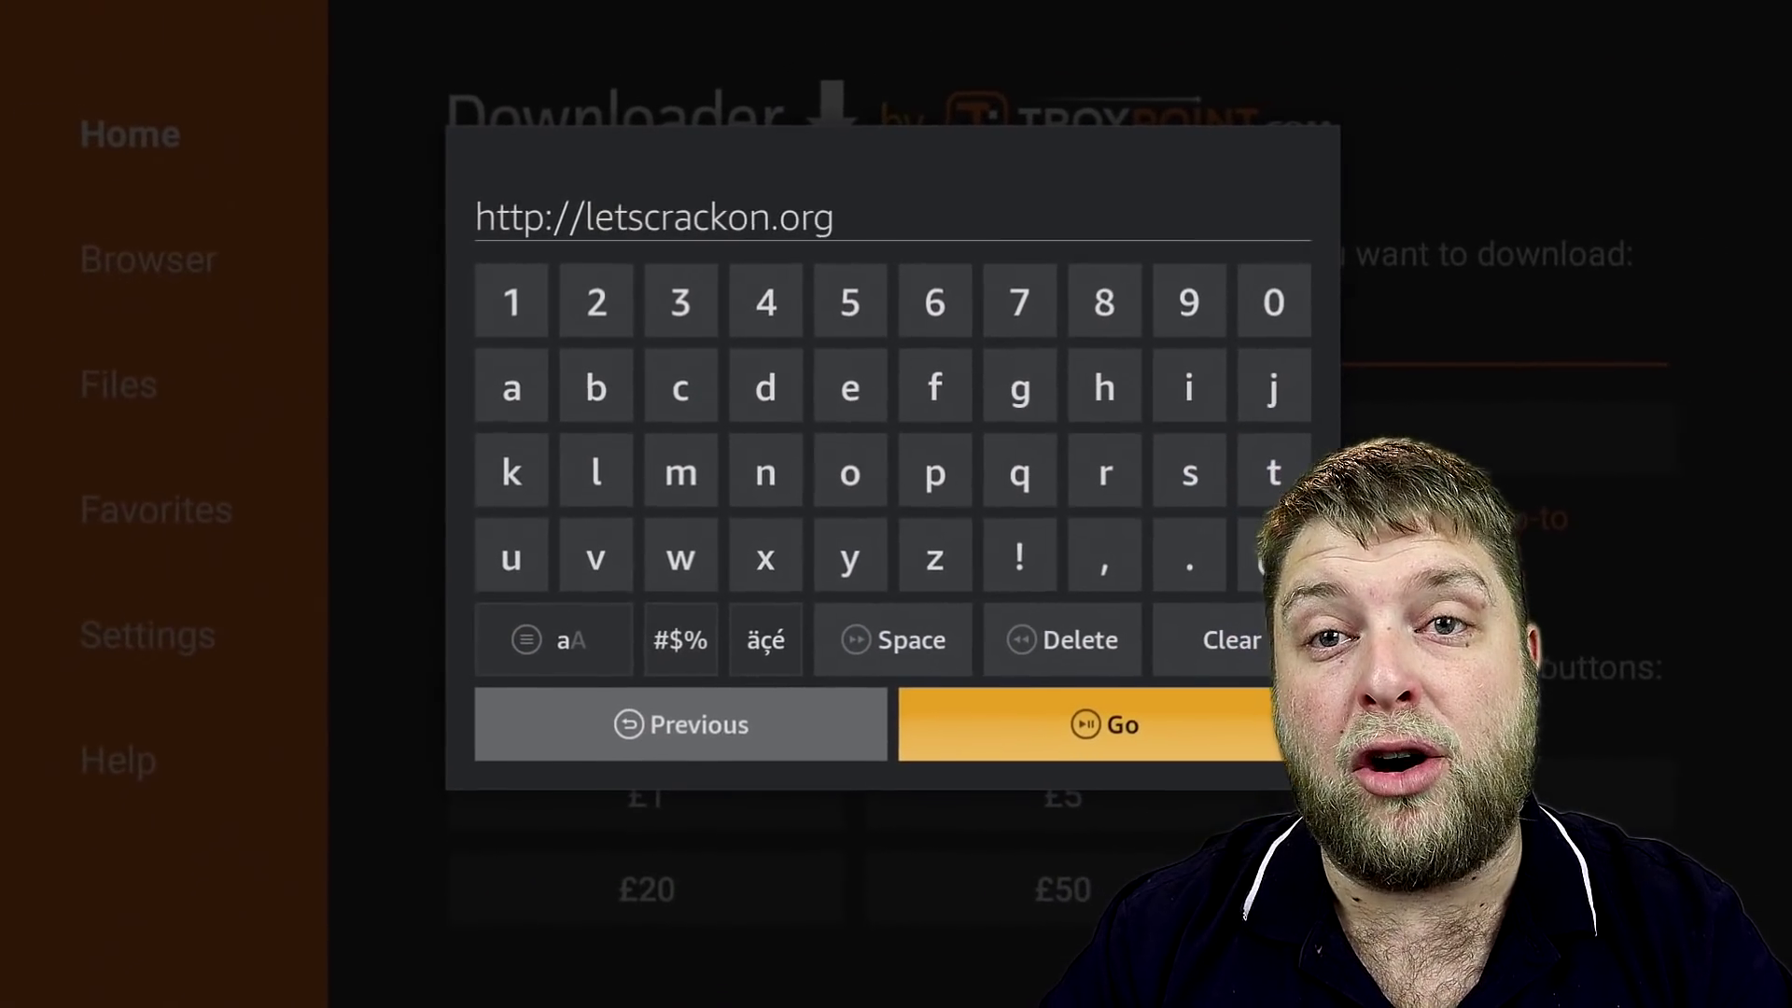
{"action": "key", "text": "Return"}
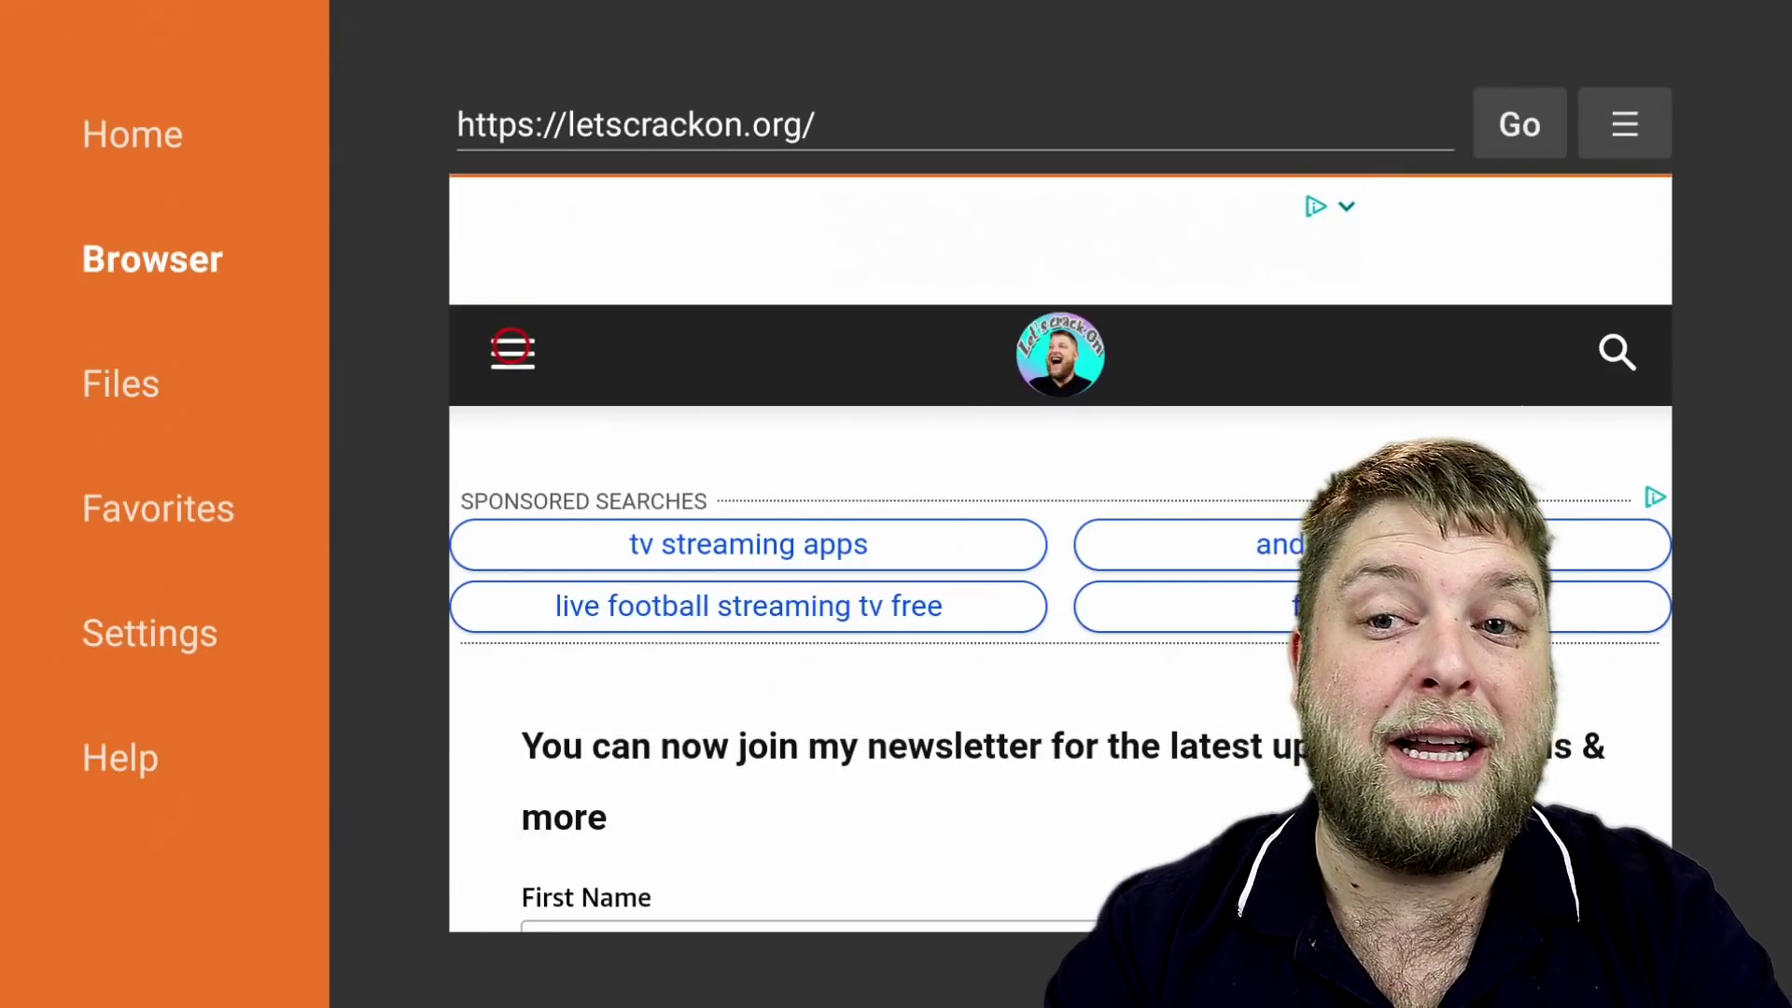
- Open DOWNLOADS from the site's menu and scroll to the App Stores links
{"action": "left_click", "coordinate": [511, 350]}
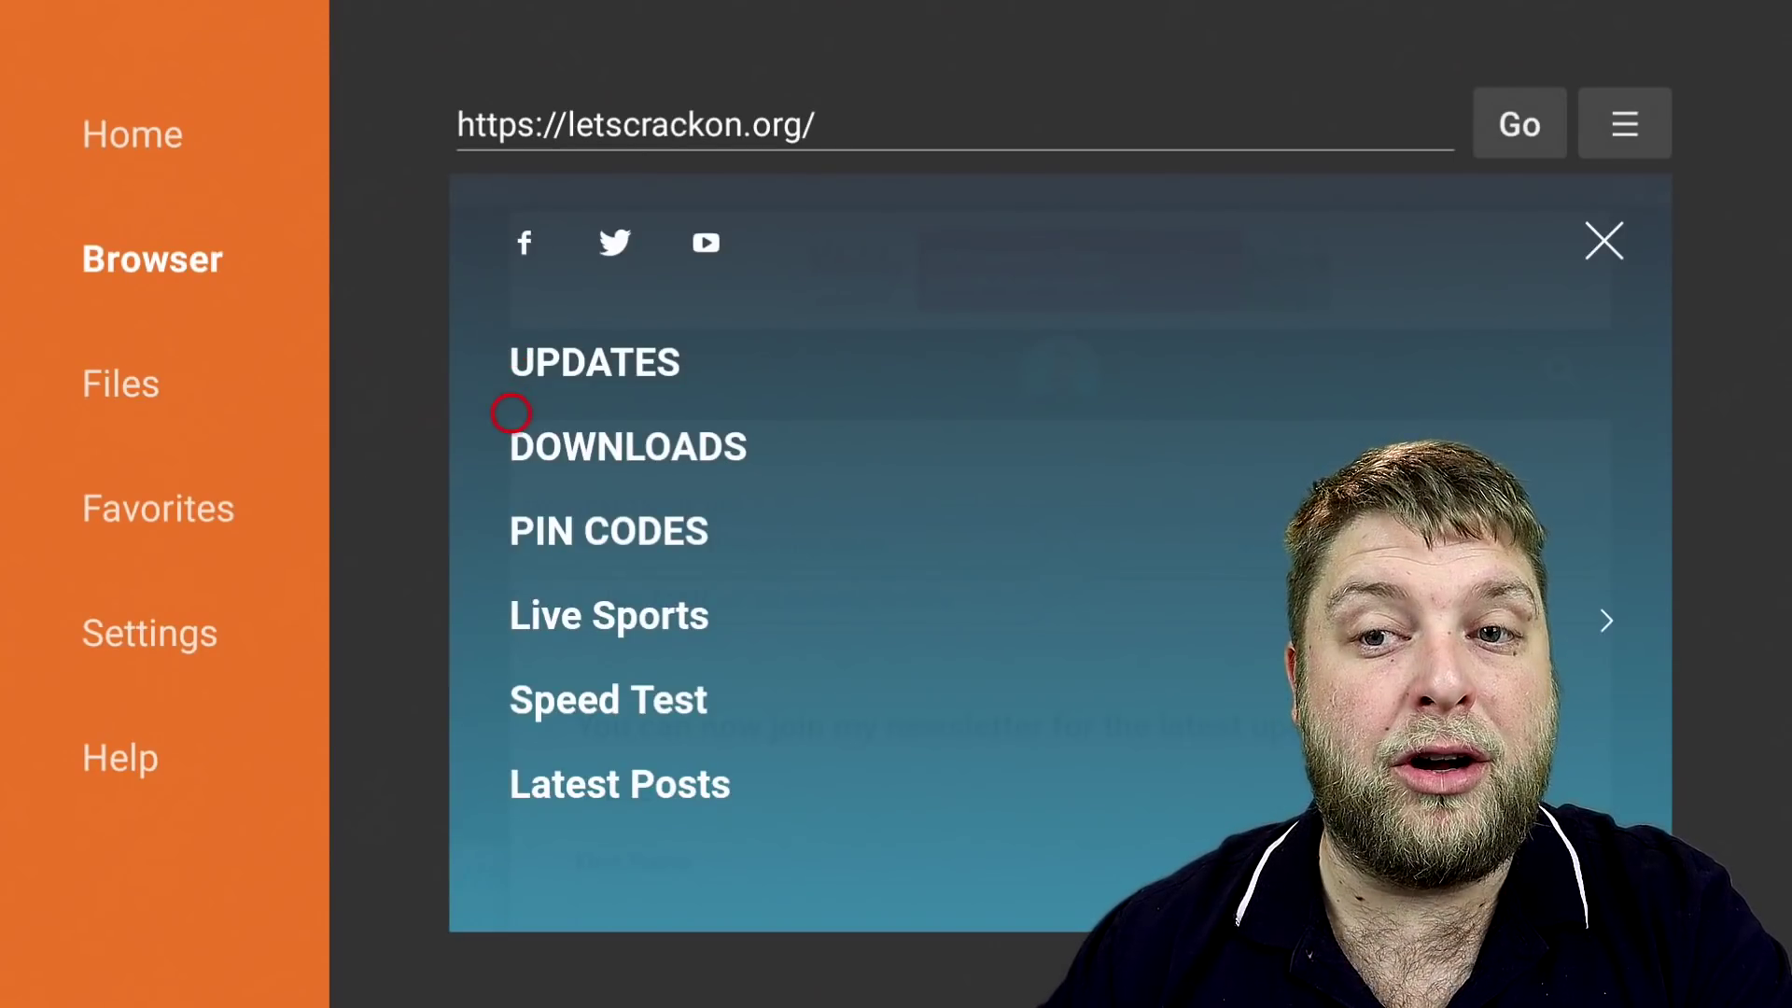
{"action": "left_click", "coordinate": [590, 457]}
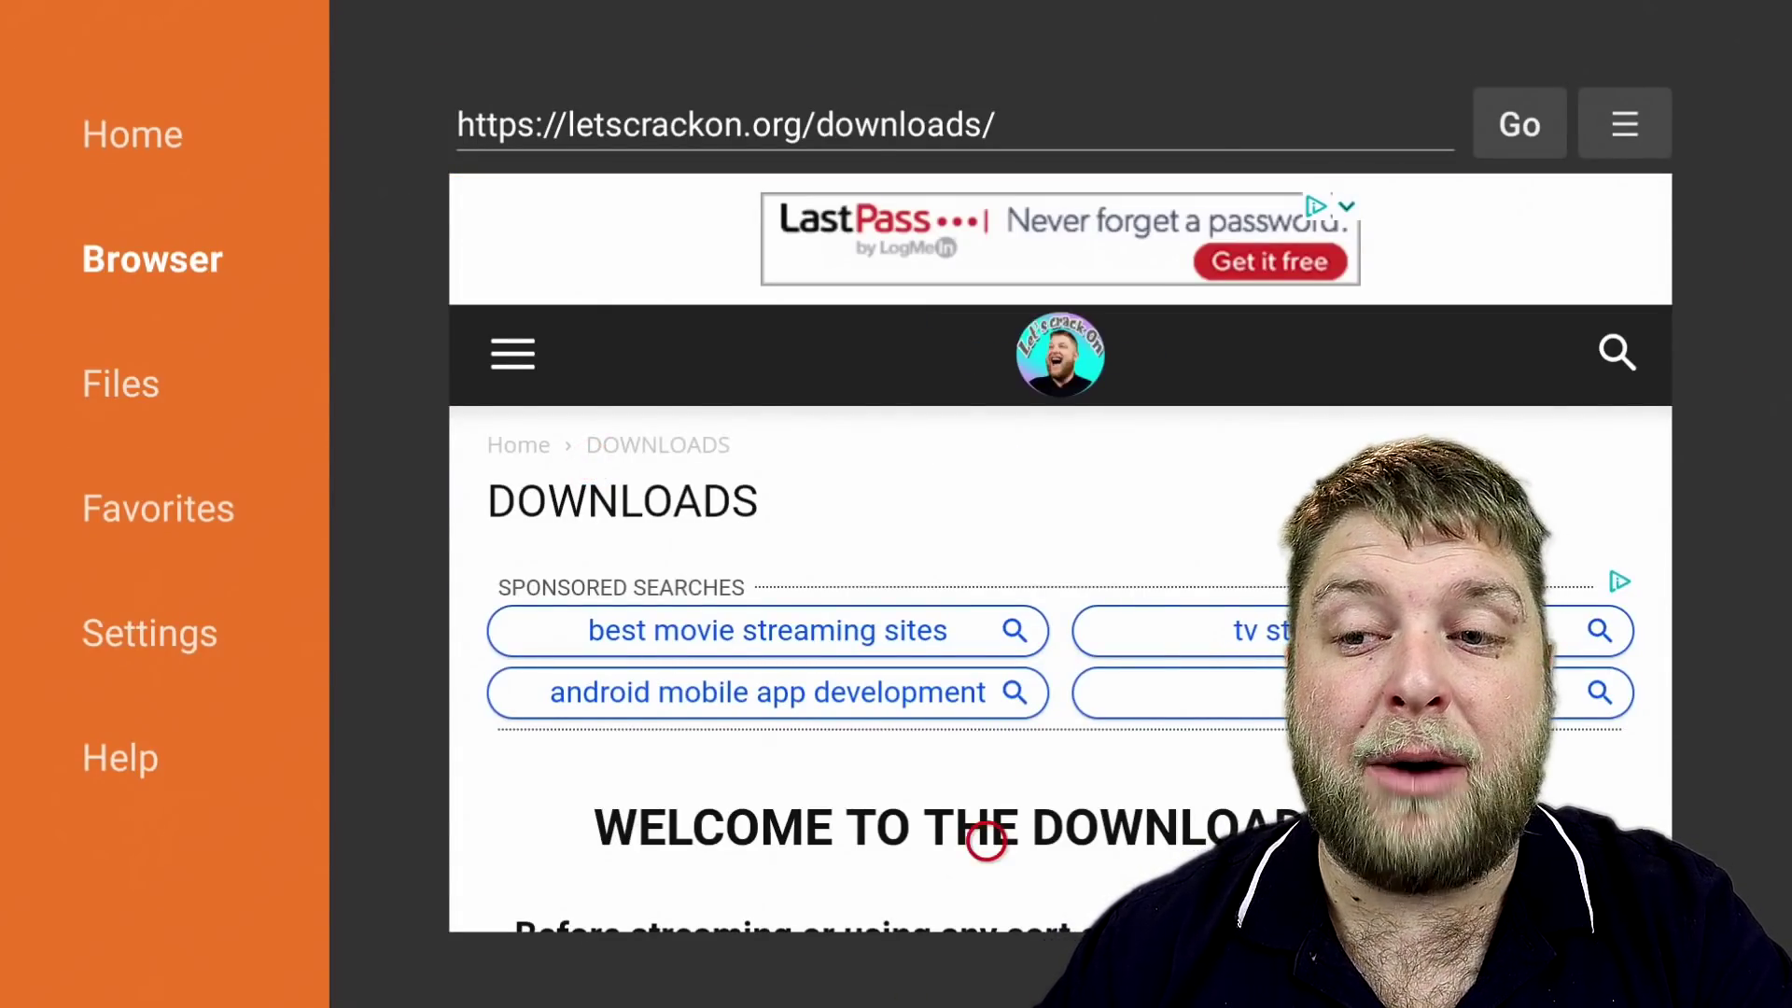
{"action": "scroll", "coordinate": [985, 859], "scroll_direction": "down", "scroll_amount": 10}
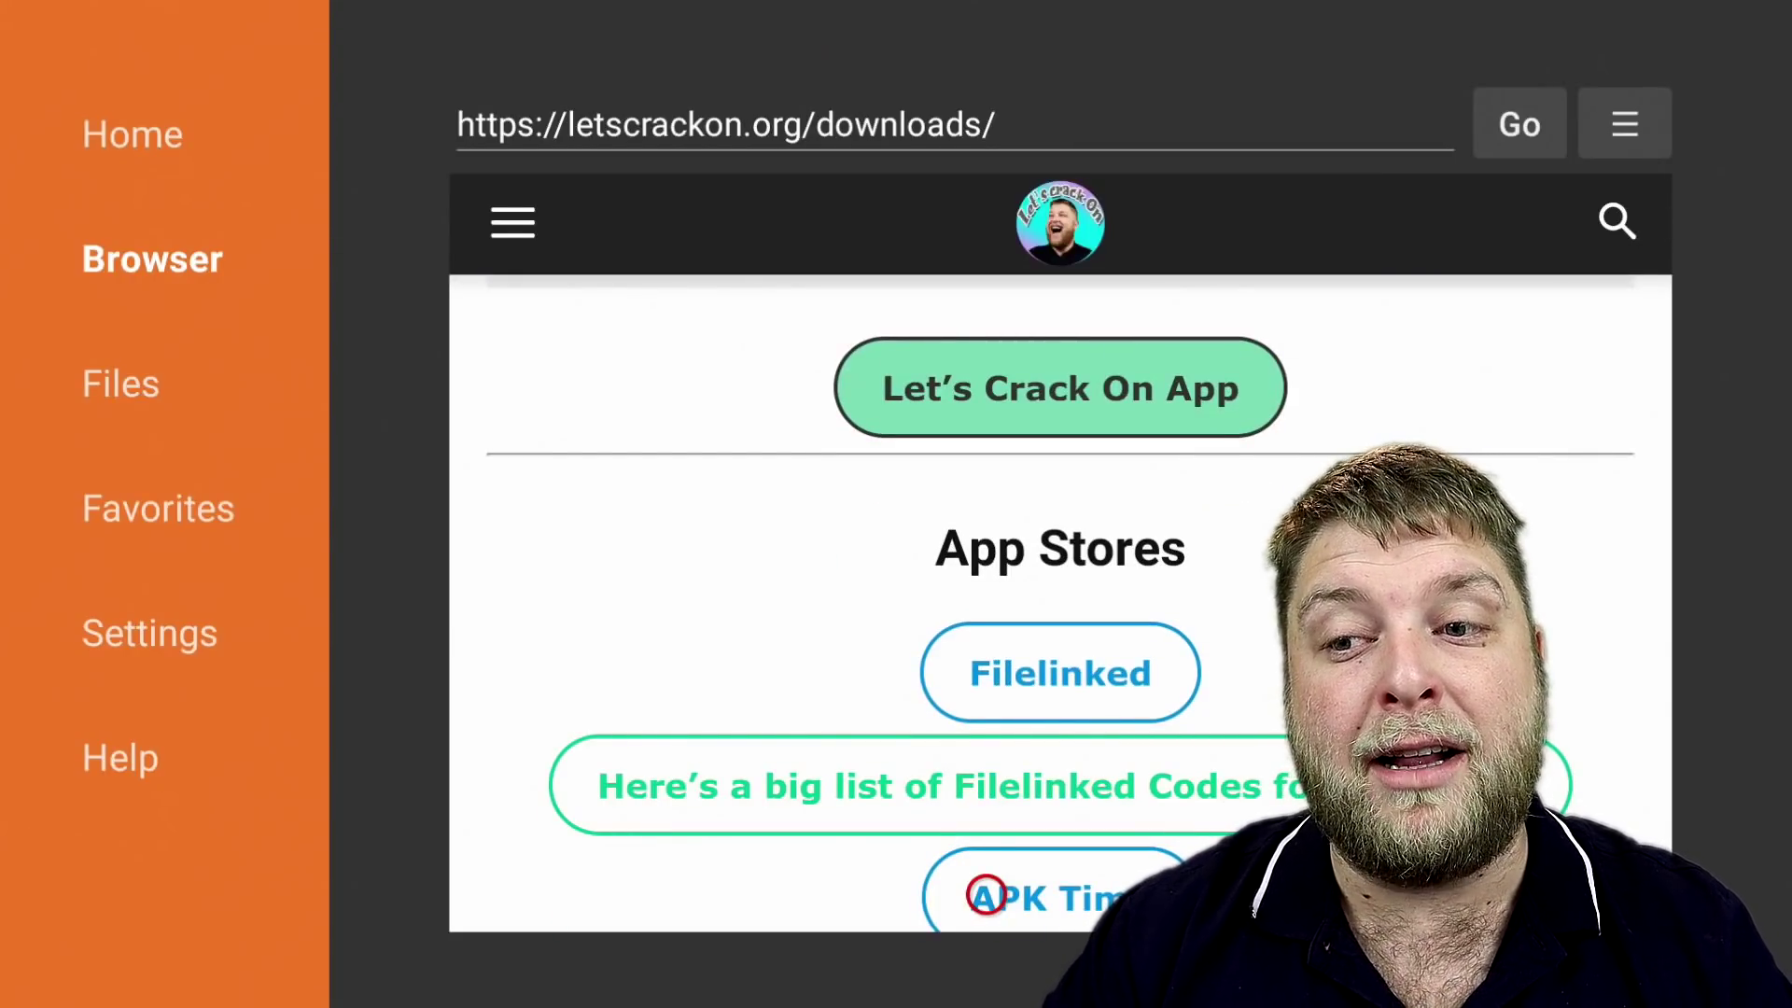
{"action": "scroll", "coordinate": [985, 895], "scroll_direction": "down", "scroll_amount": 3}
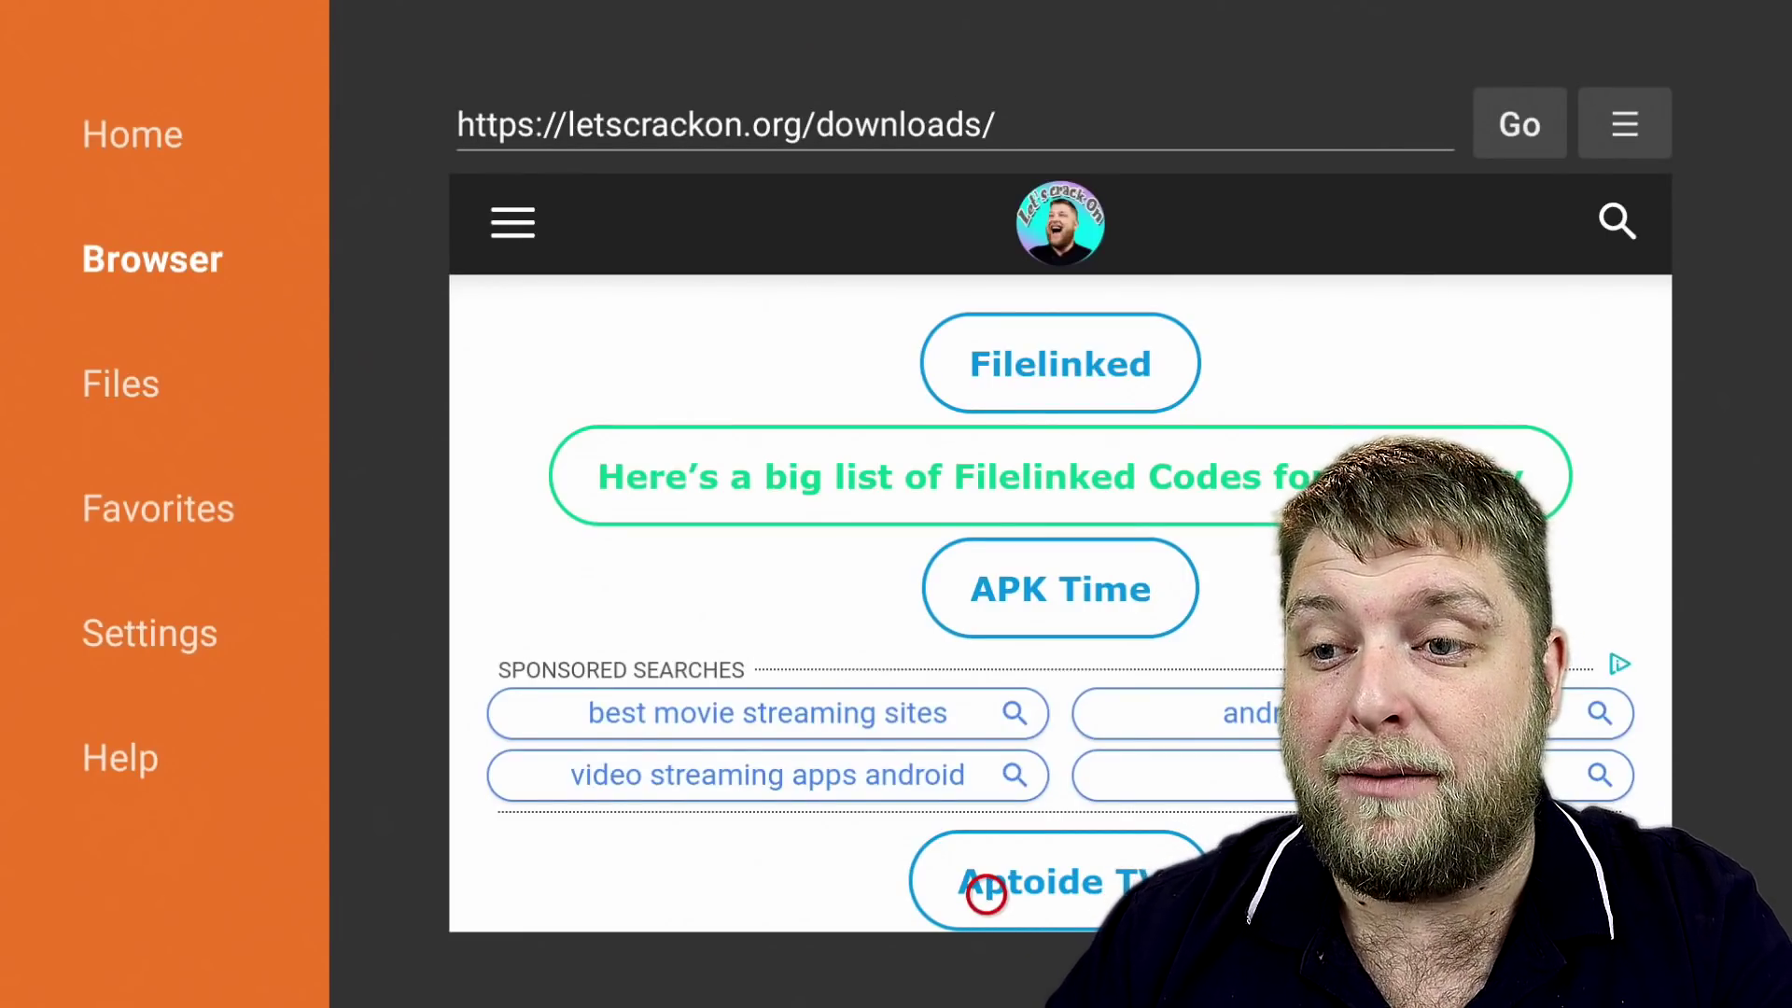
- Open the Filelinked page and start the Filelinked download from streamtrendz
{"action": "left_click", "coordinate": [1065, 389]}
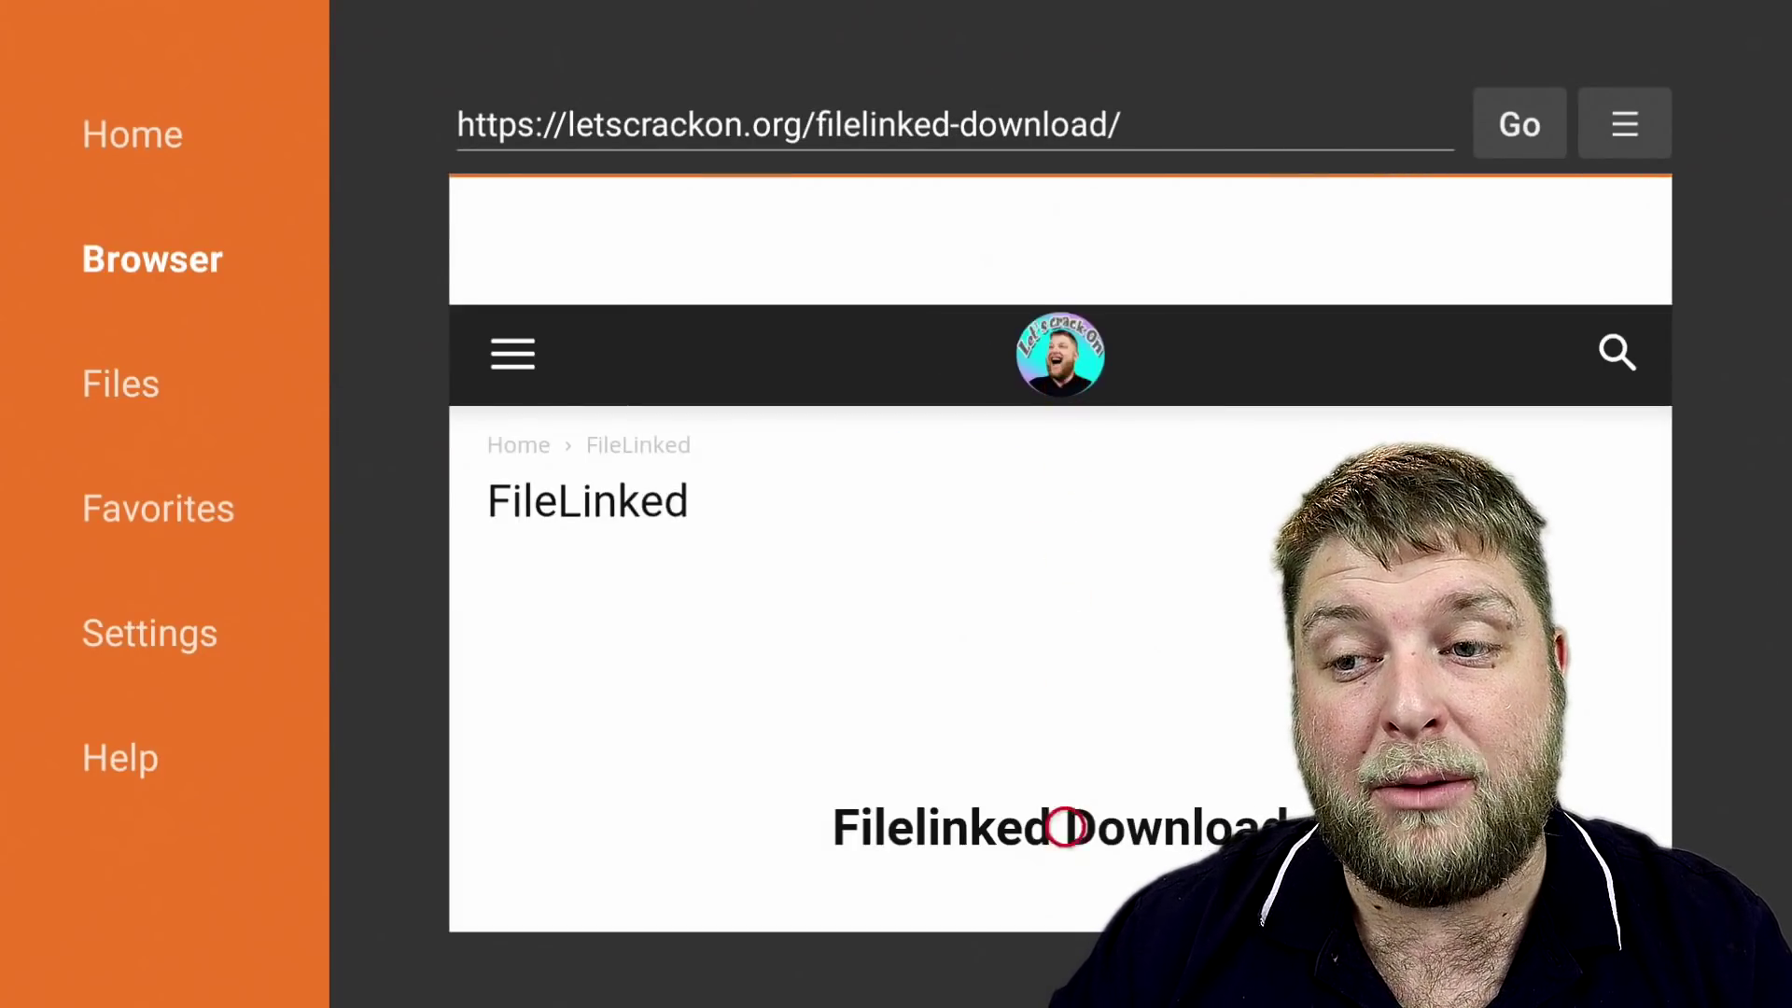
{"action": "scroll", "coordinate": [1064, 828], "scroll_direction": "down", "scroll_amount": 10}
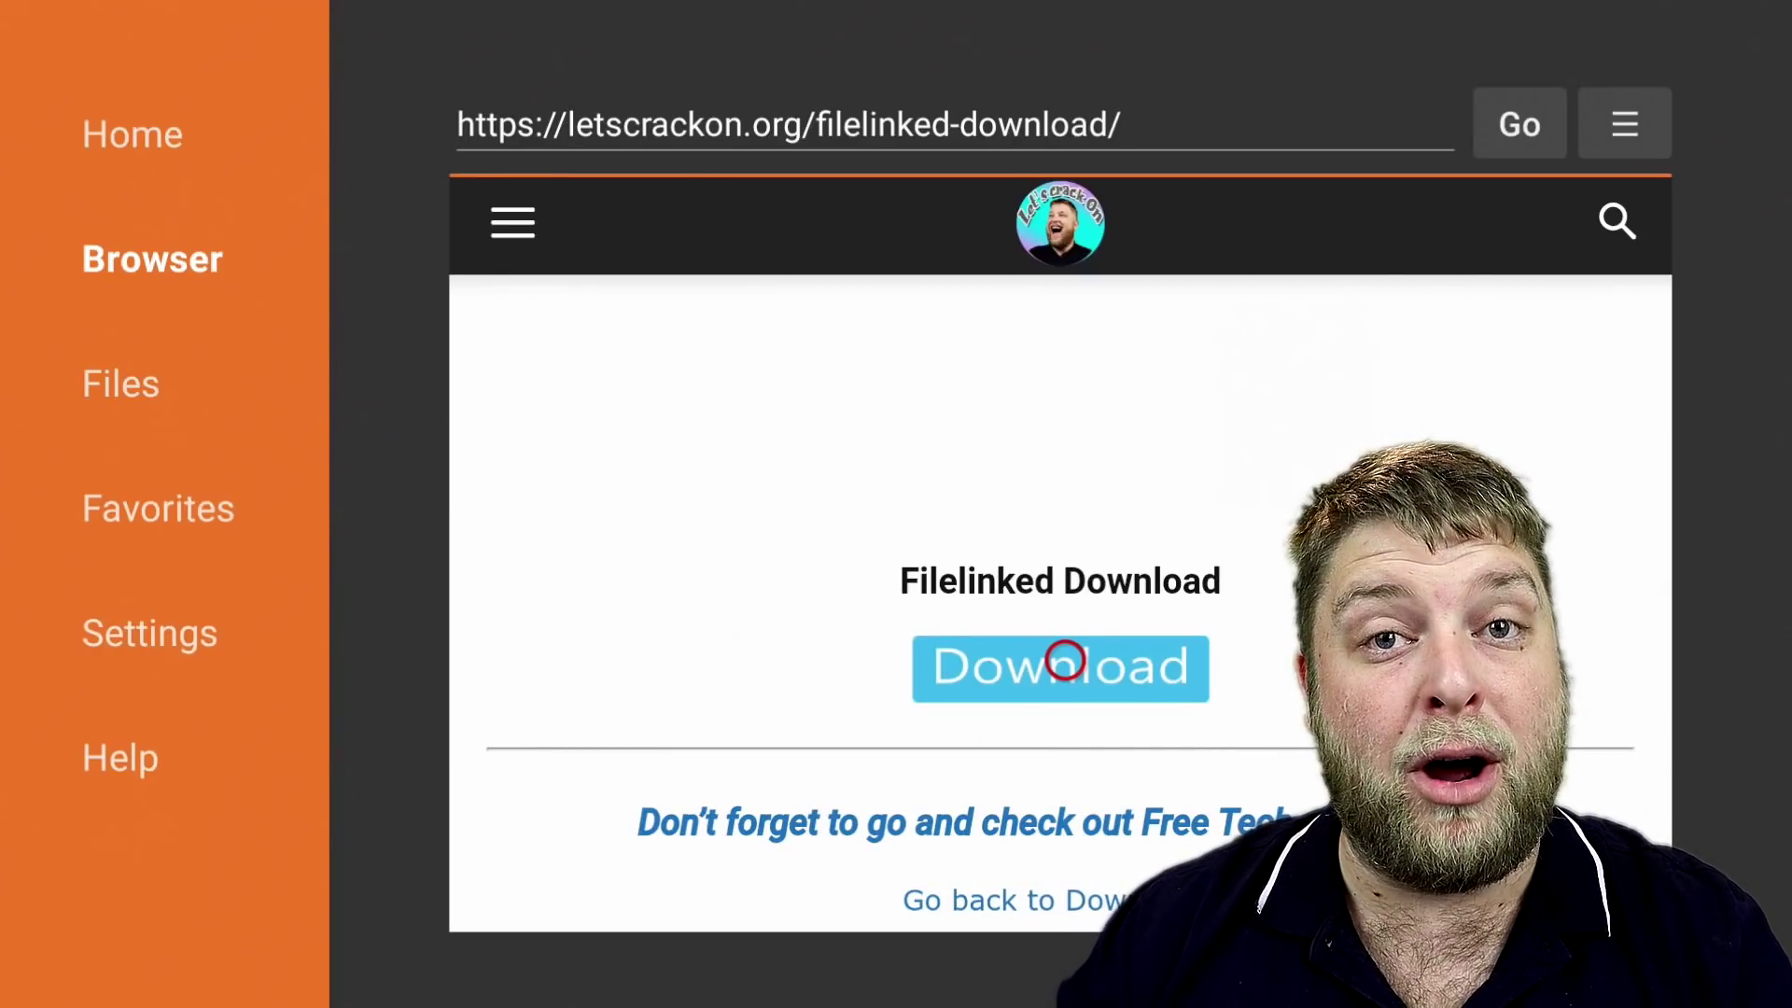
{"action": "left_click", "coordinate": [1064, 661]}
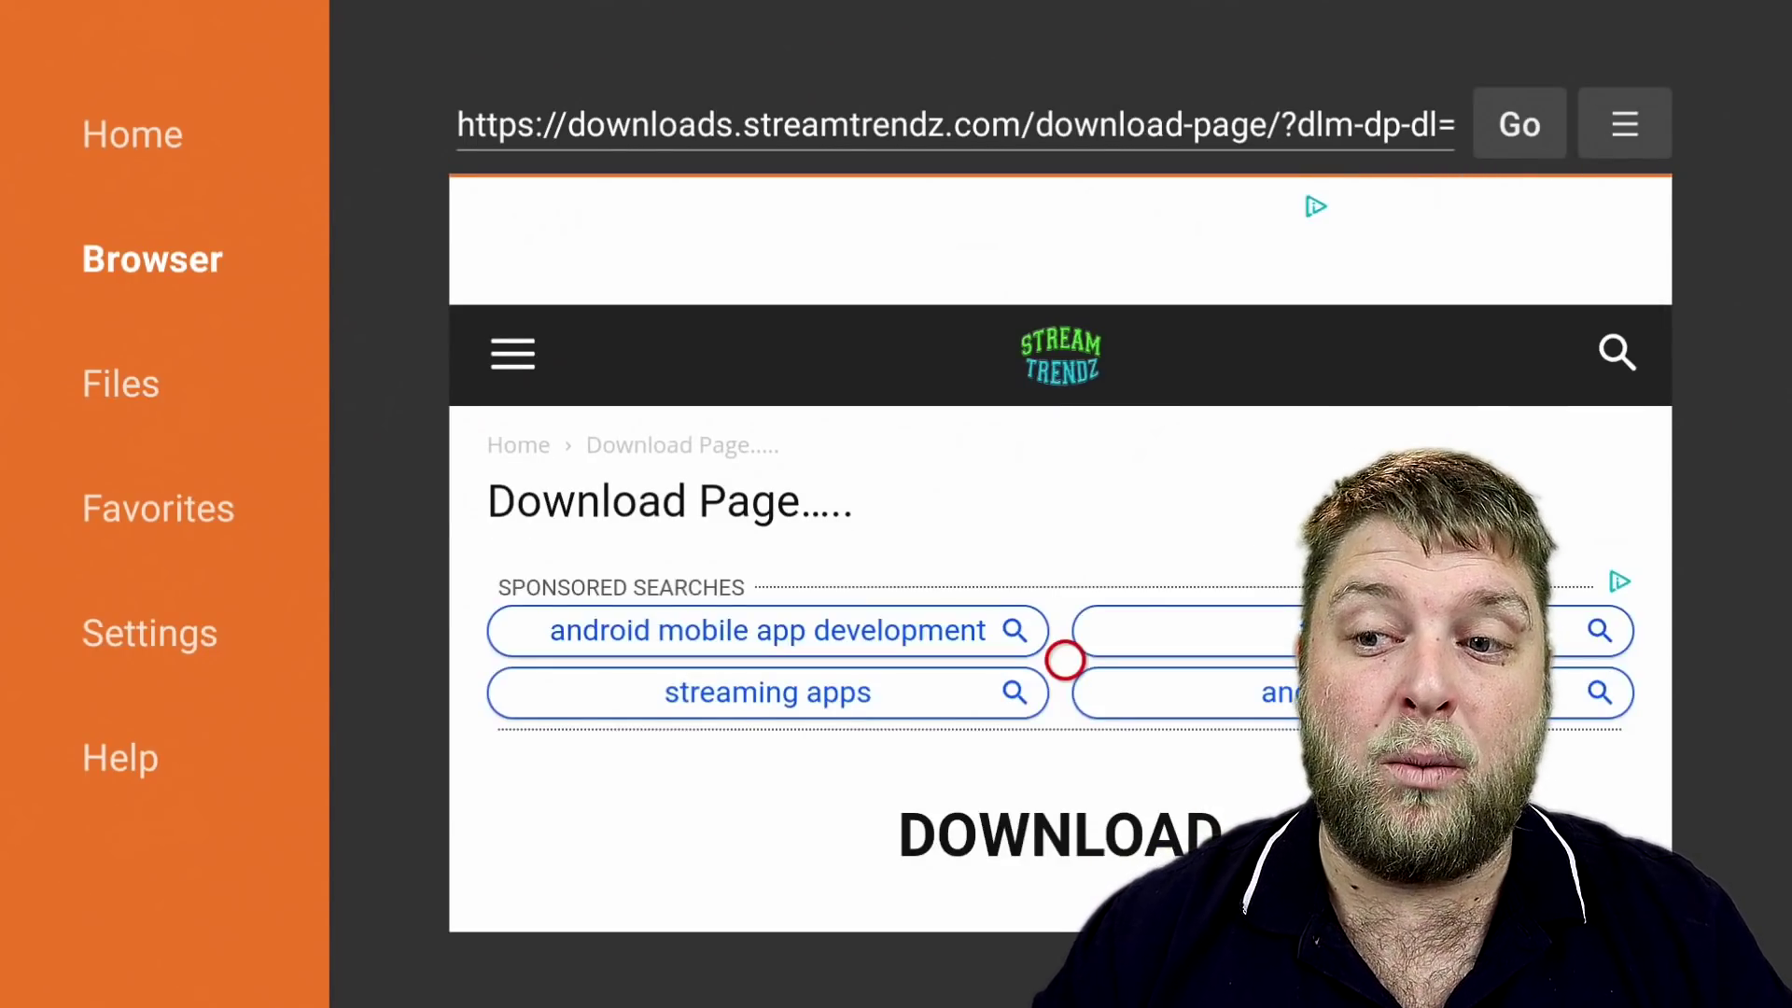
{"action": "scroll", "coordinate": [1064, 860], "scroll_direction": "down", "scroll_amount": 5}
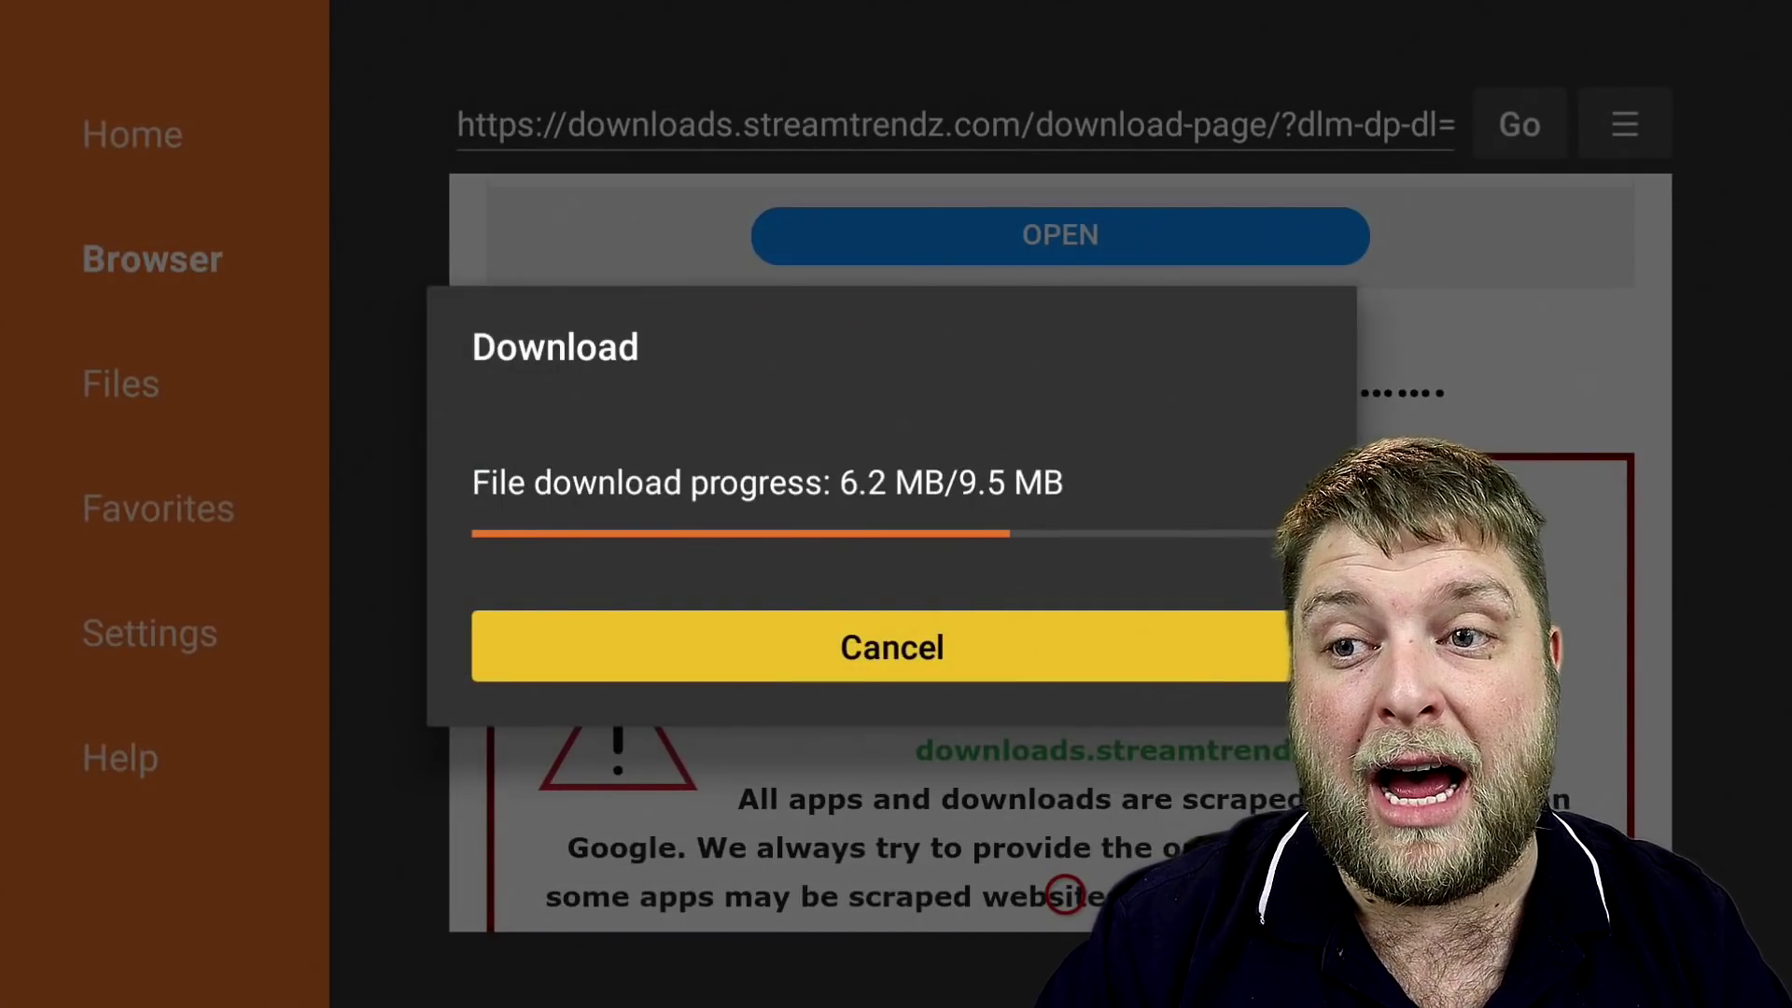
- Install Filelinked from the downloaded APK
{"action": "key", "text": "Return"}
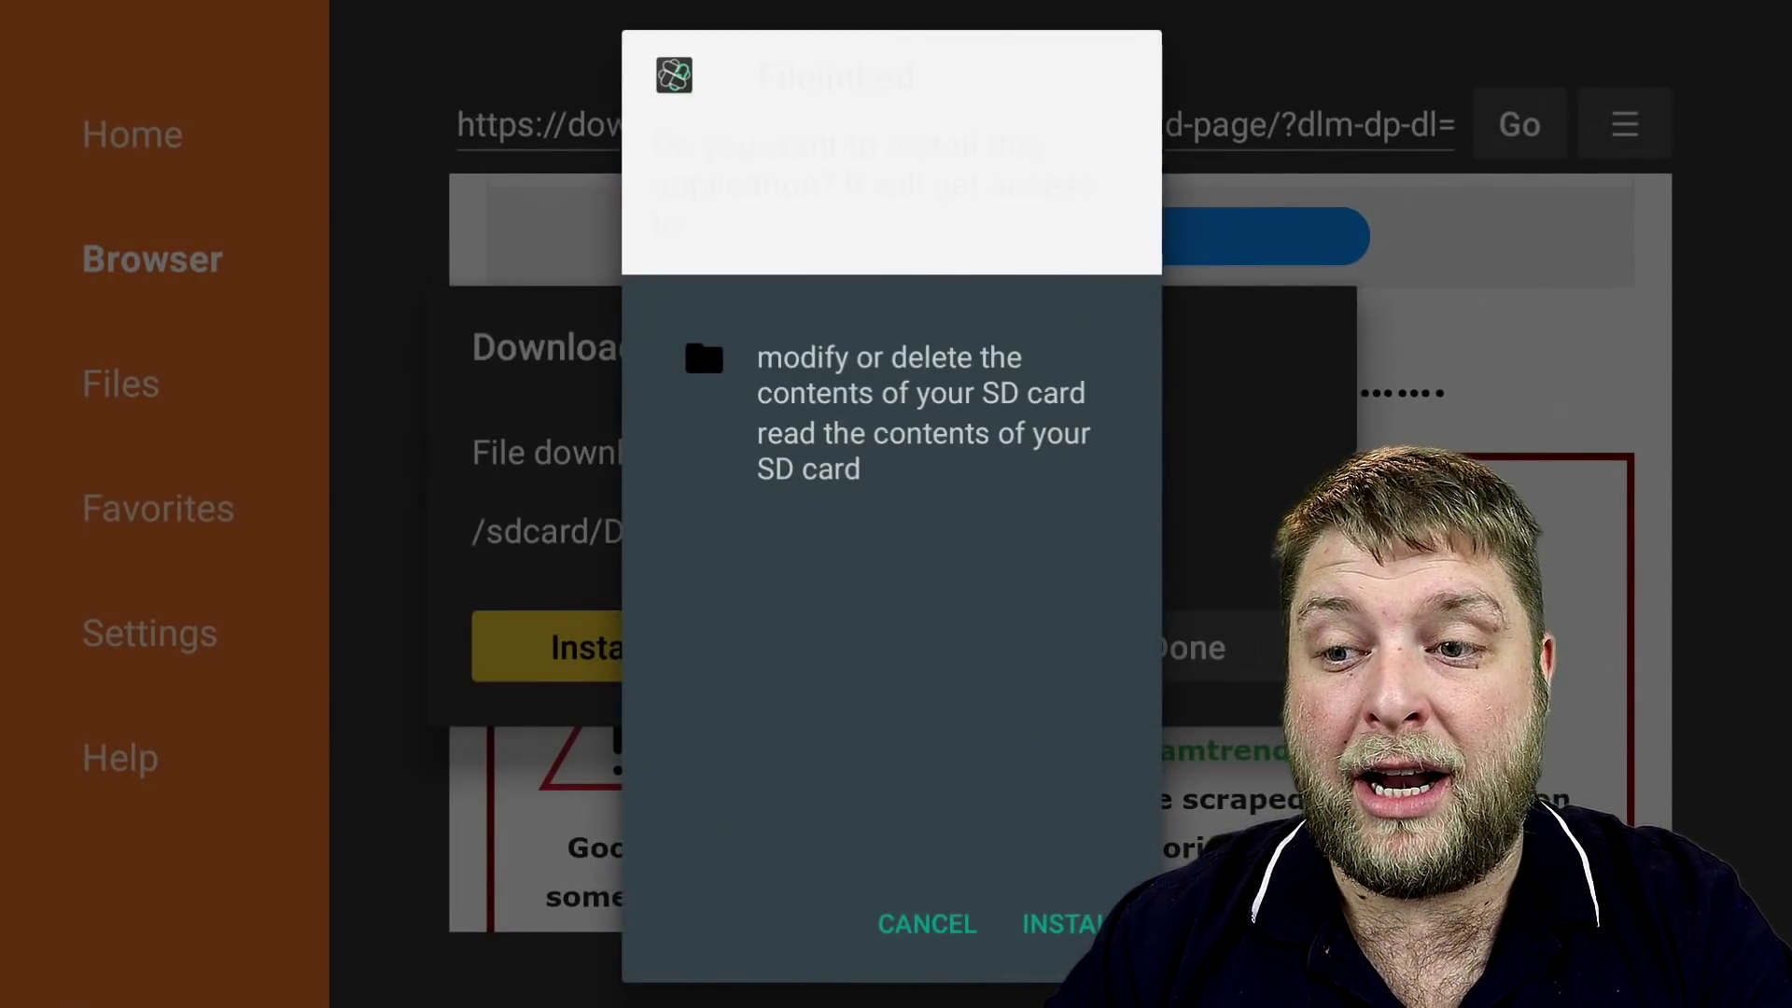
{"action": "key", "text": "Return"}
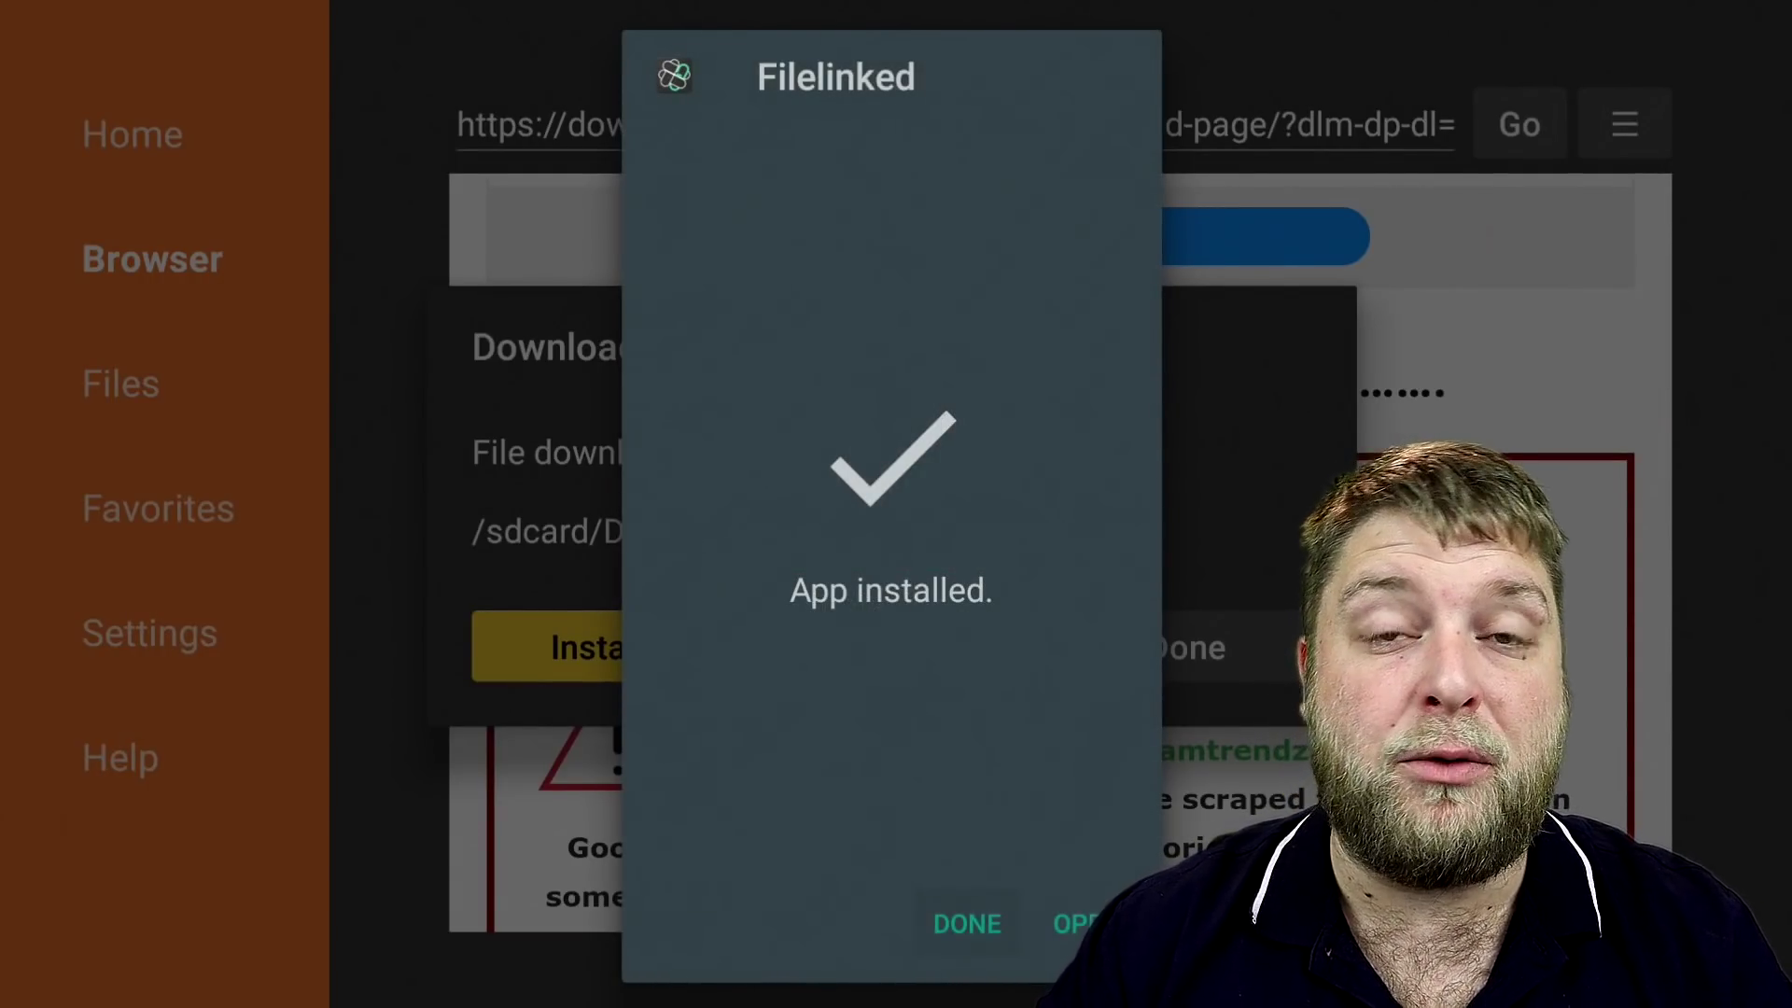
{"action": "key", "text": "Return"}
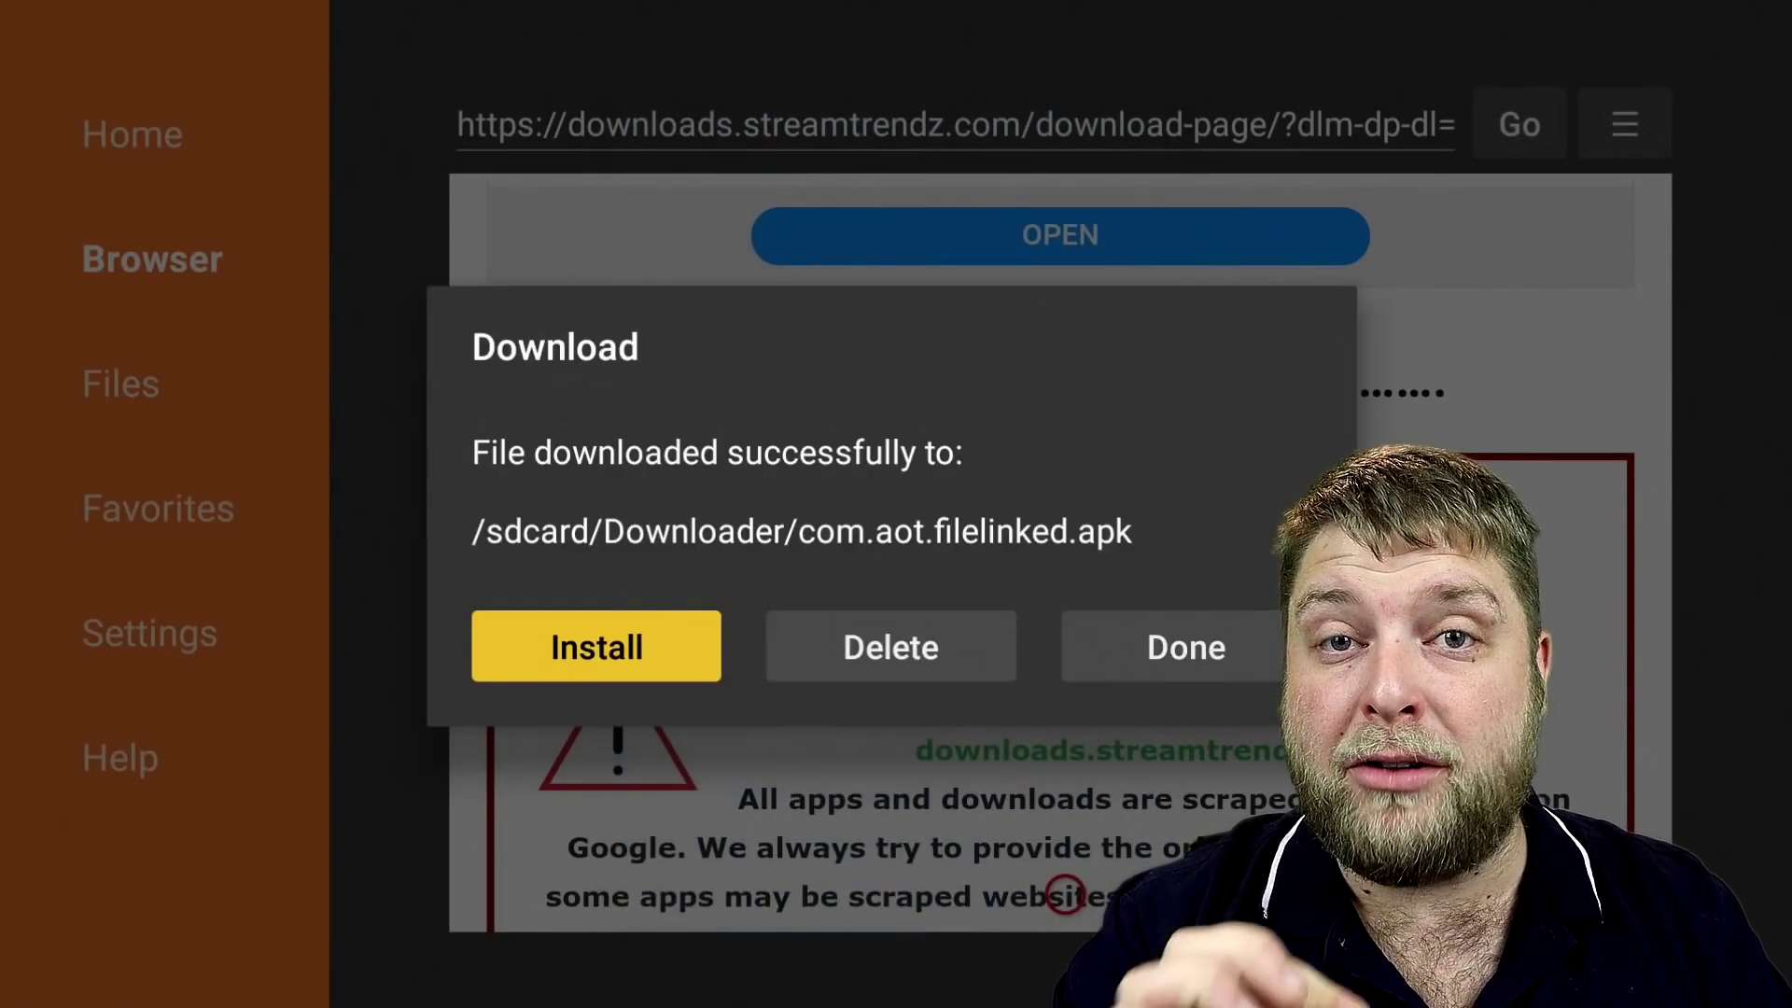
- Delete the Filelinked APK and go back to the Browser downloads list
{"action": "key", "text": "Right"}
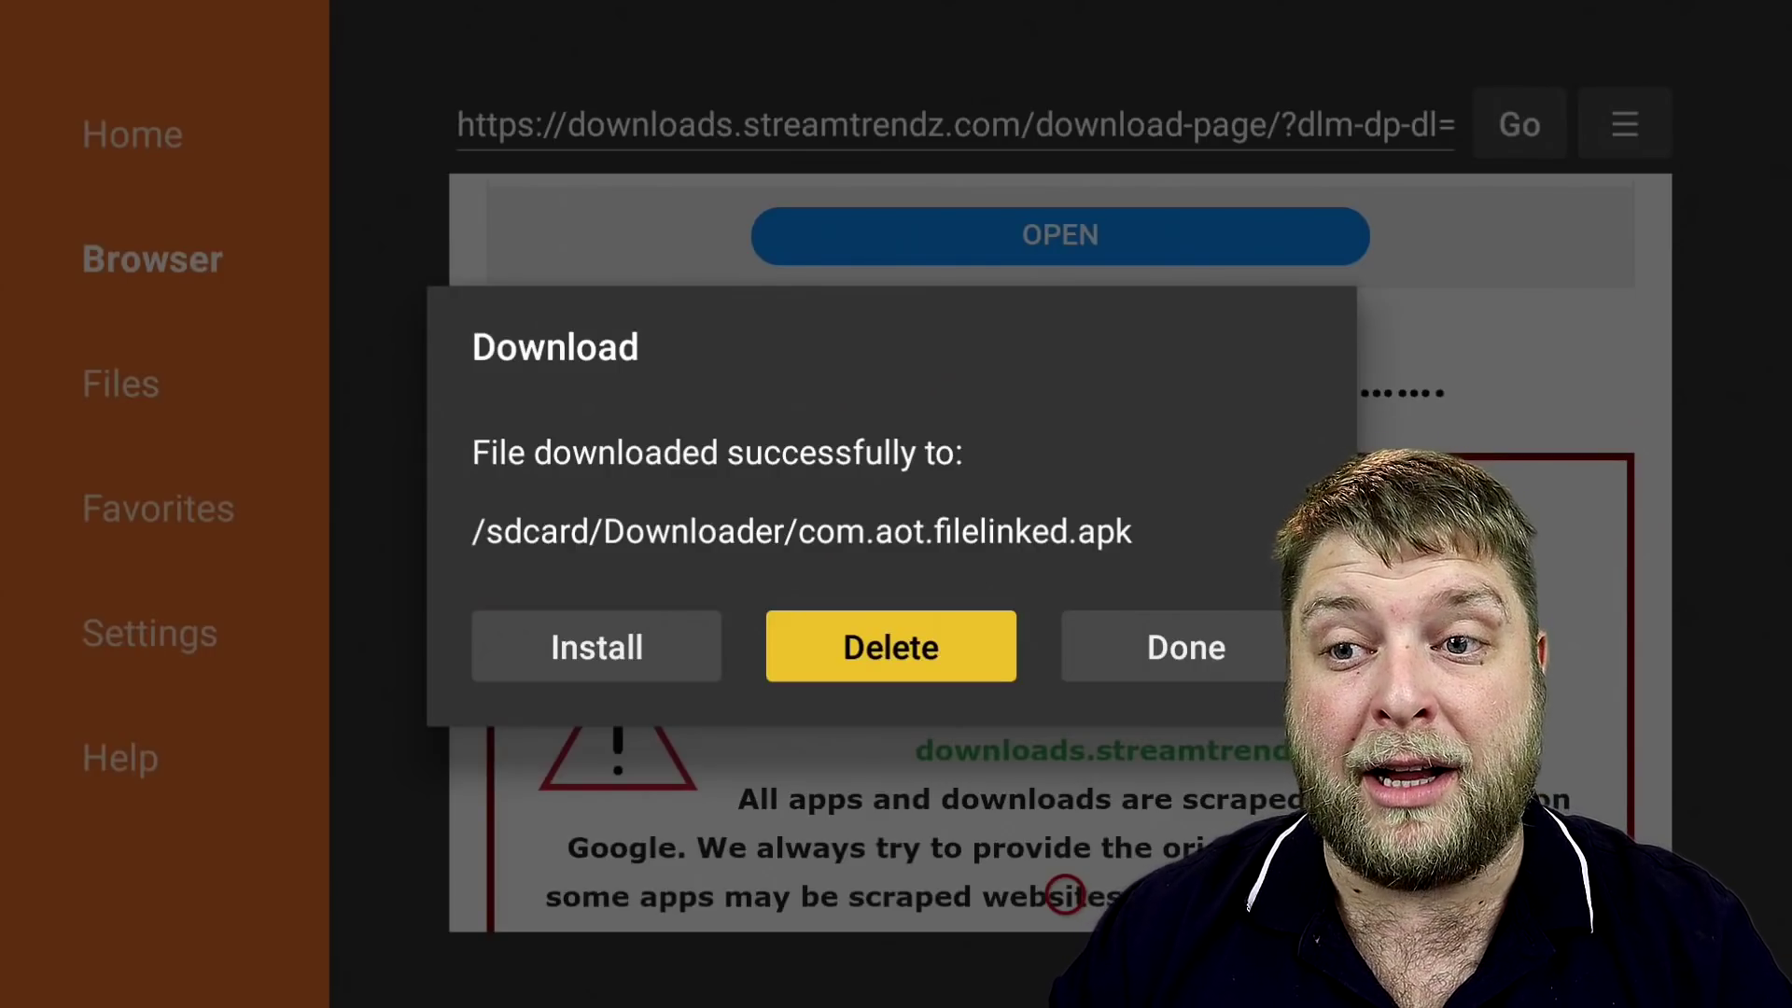
{"action": "key", "text": "Return"}
{"action": "key", "text": "Return"}
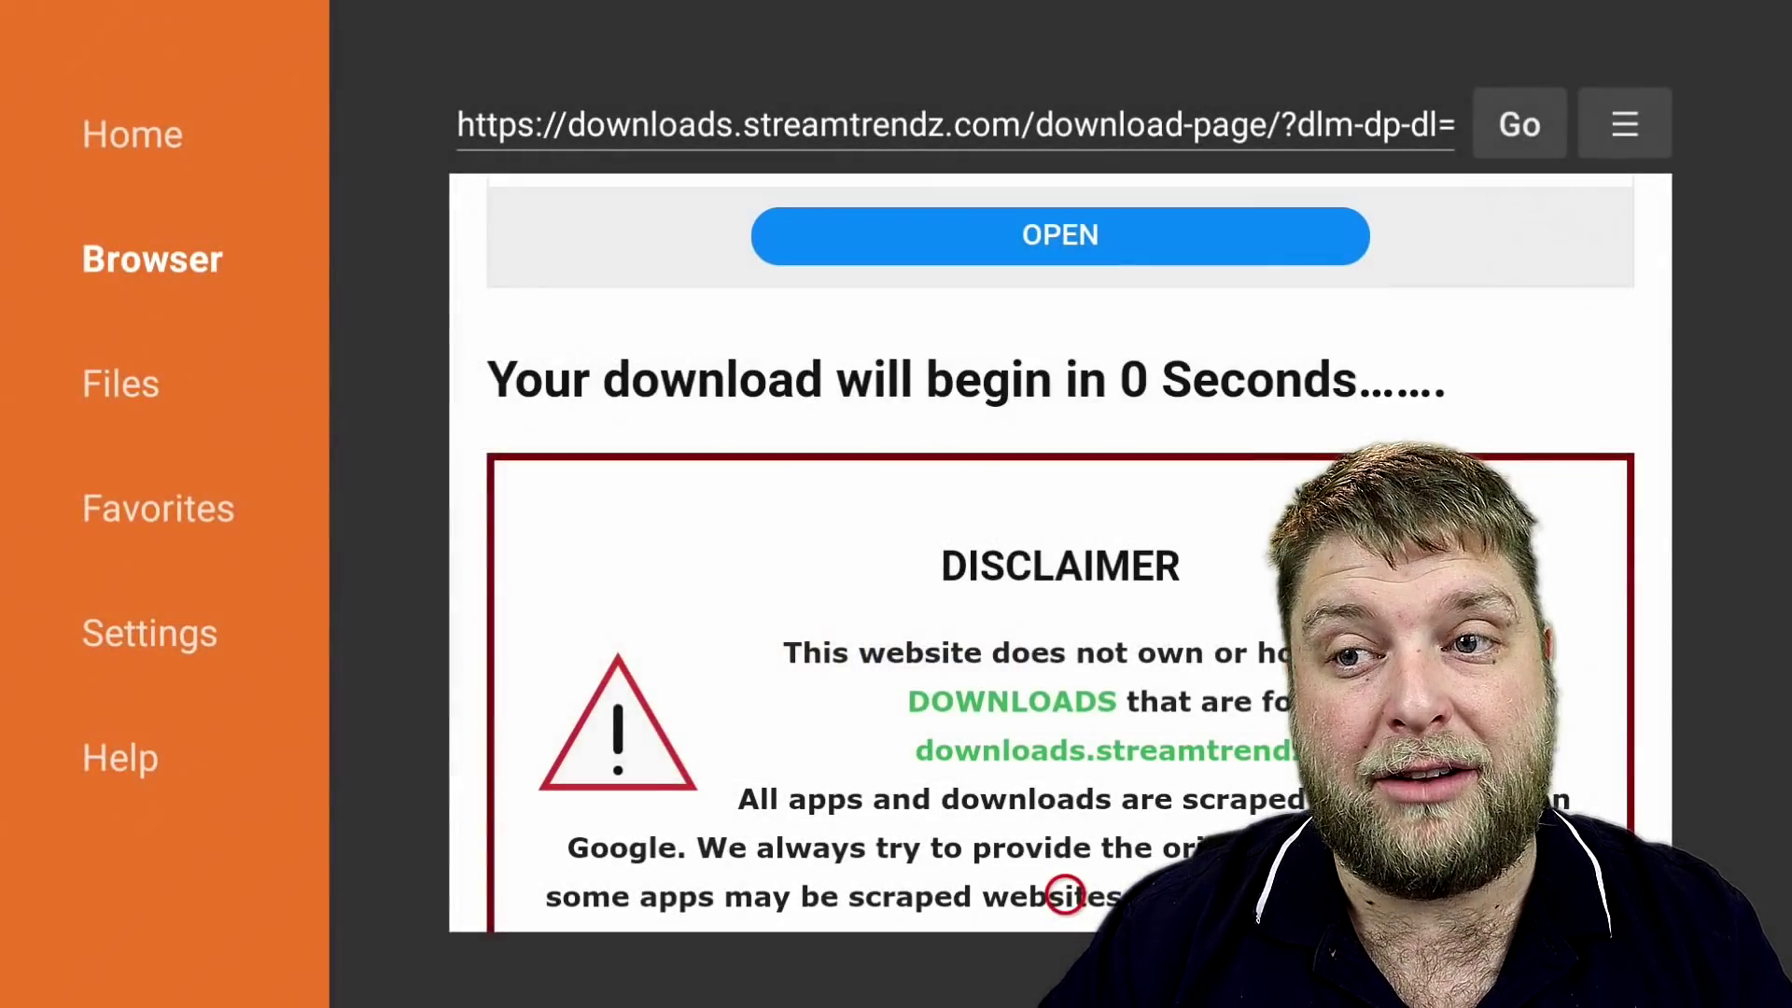
{"action": "key", "text": "Left"}
{"action": "key", "text": "Left"}
{"action": "key", "text": "Left"}
{"action": "key", "text": "Left"}
{"action": "key", "text": "Left"}
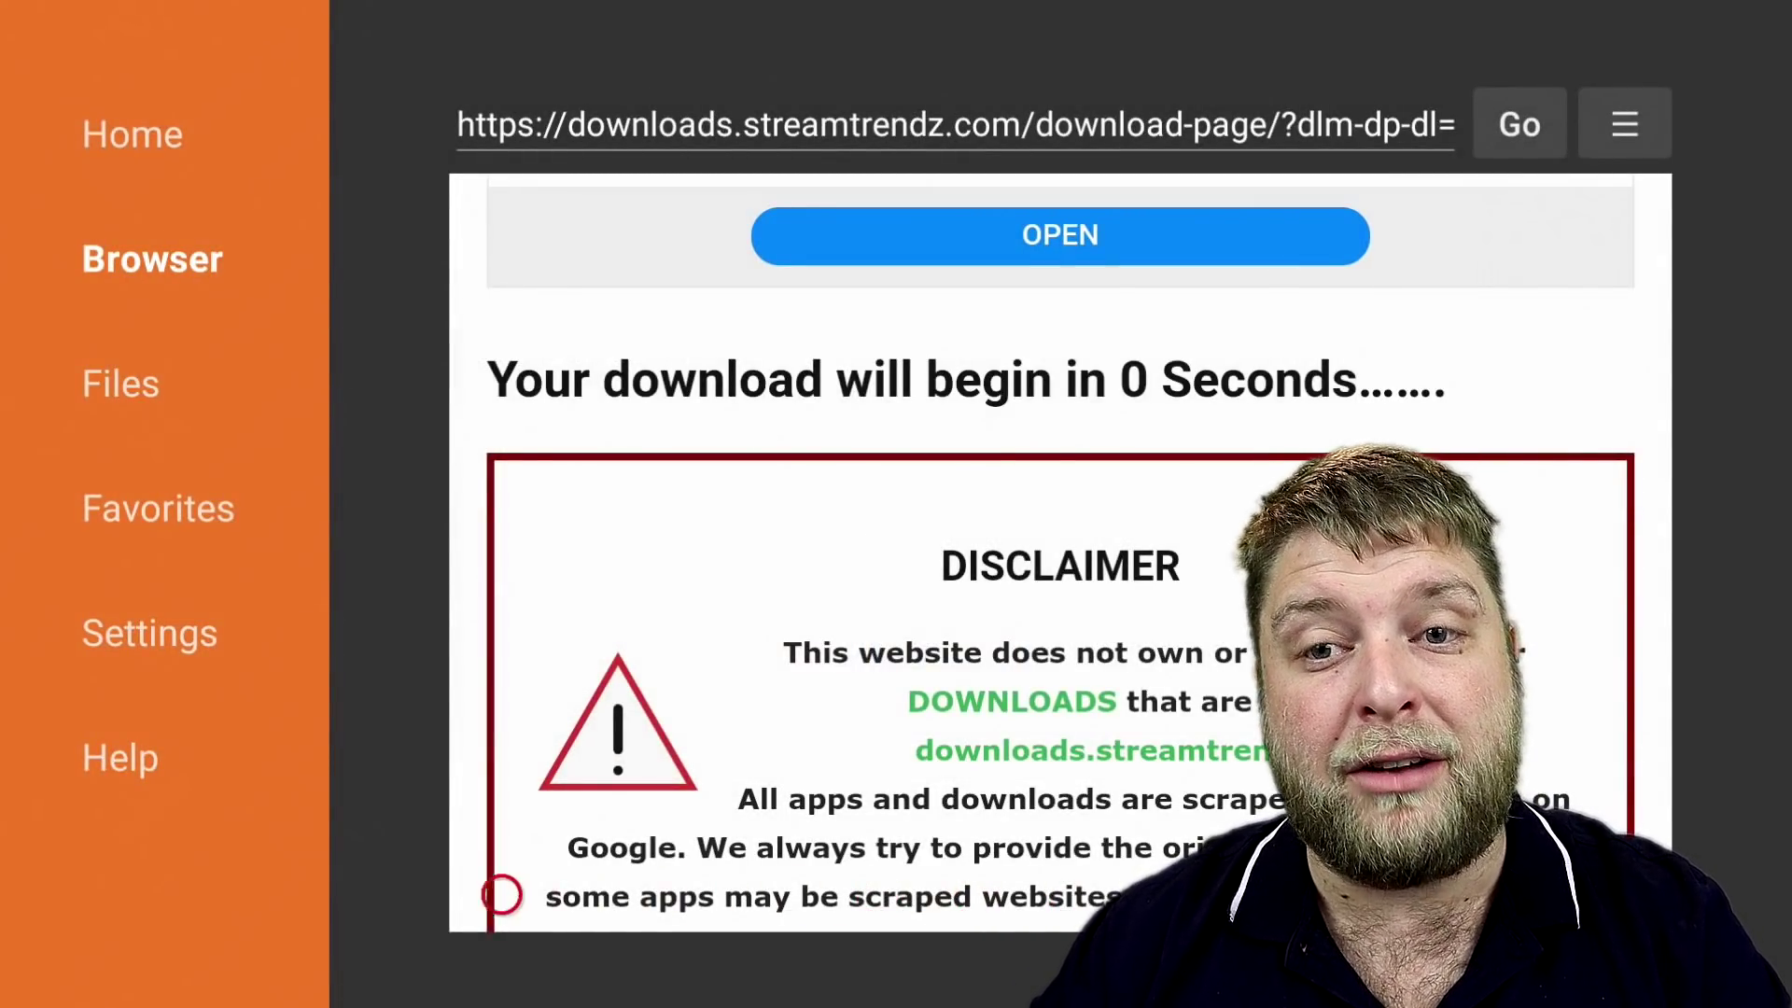
{"action": "key", "text": "Down"}
{"action": "key", "text": "Down"}
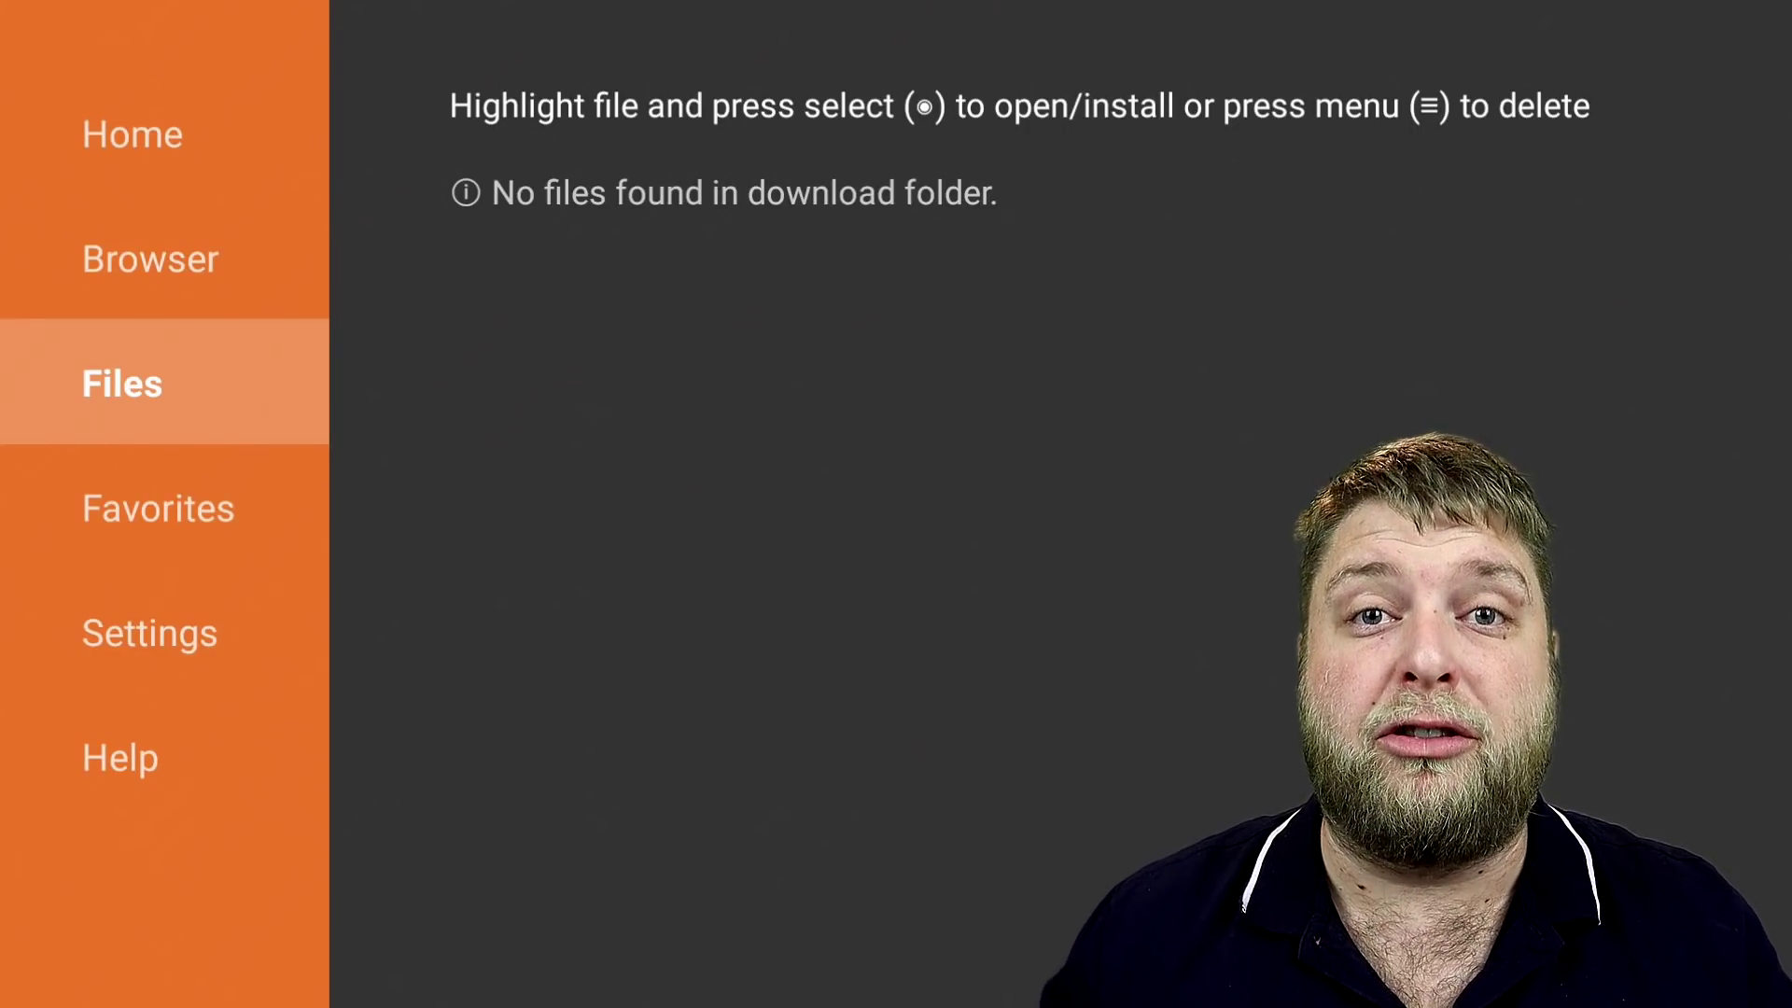
{"action": "key", "text": "Up"}
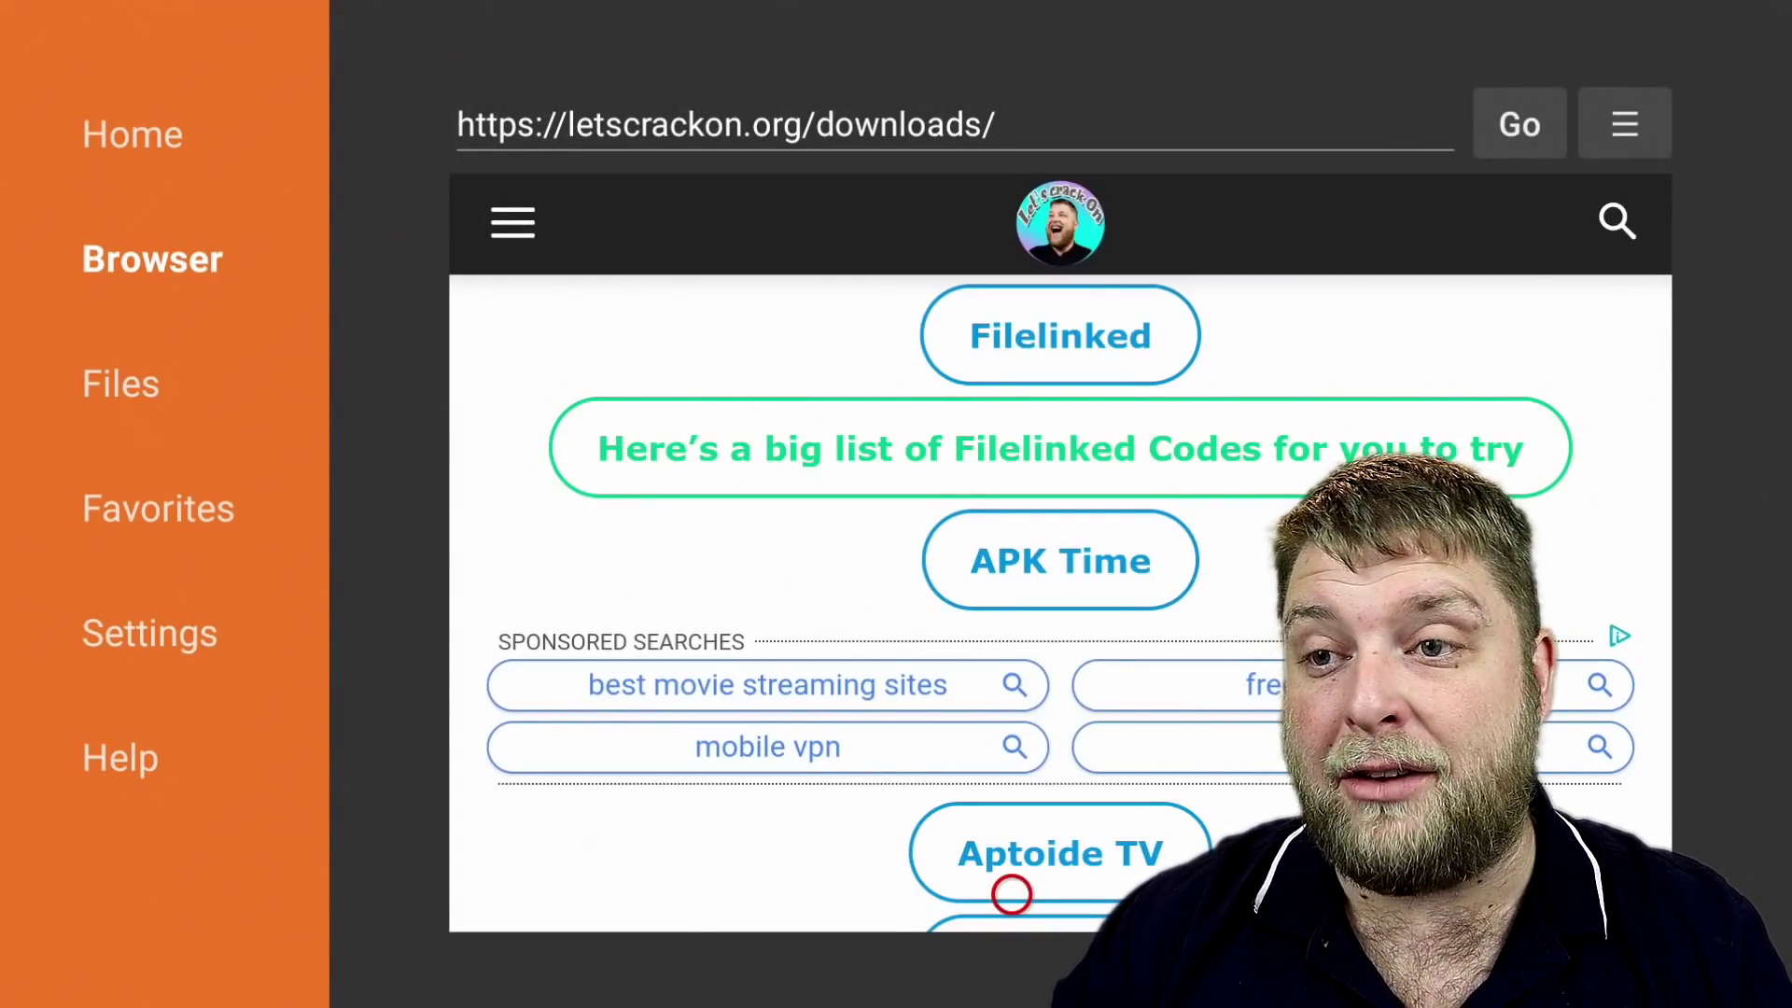
- Add the current letscrackon.org downloads page to favorites and save it
{"action": "key", "text": "Up"}
{"action": "key", "text": "Up"}
{"action": "key", "text": "Up"}
{"action": "key", "text": "Up"}
{"action": "key", "text": "Up"}
{"action": "key", "text": "Up"}
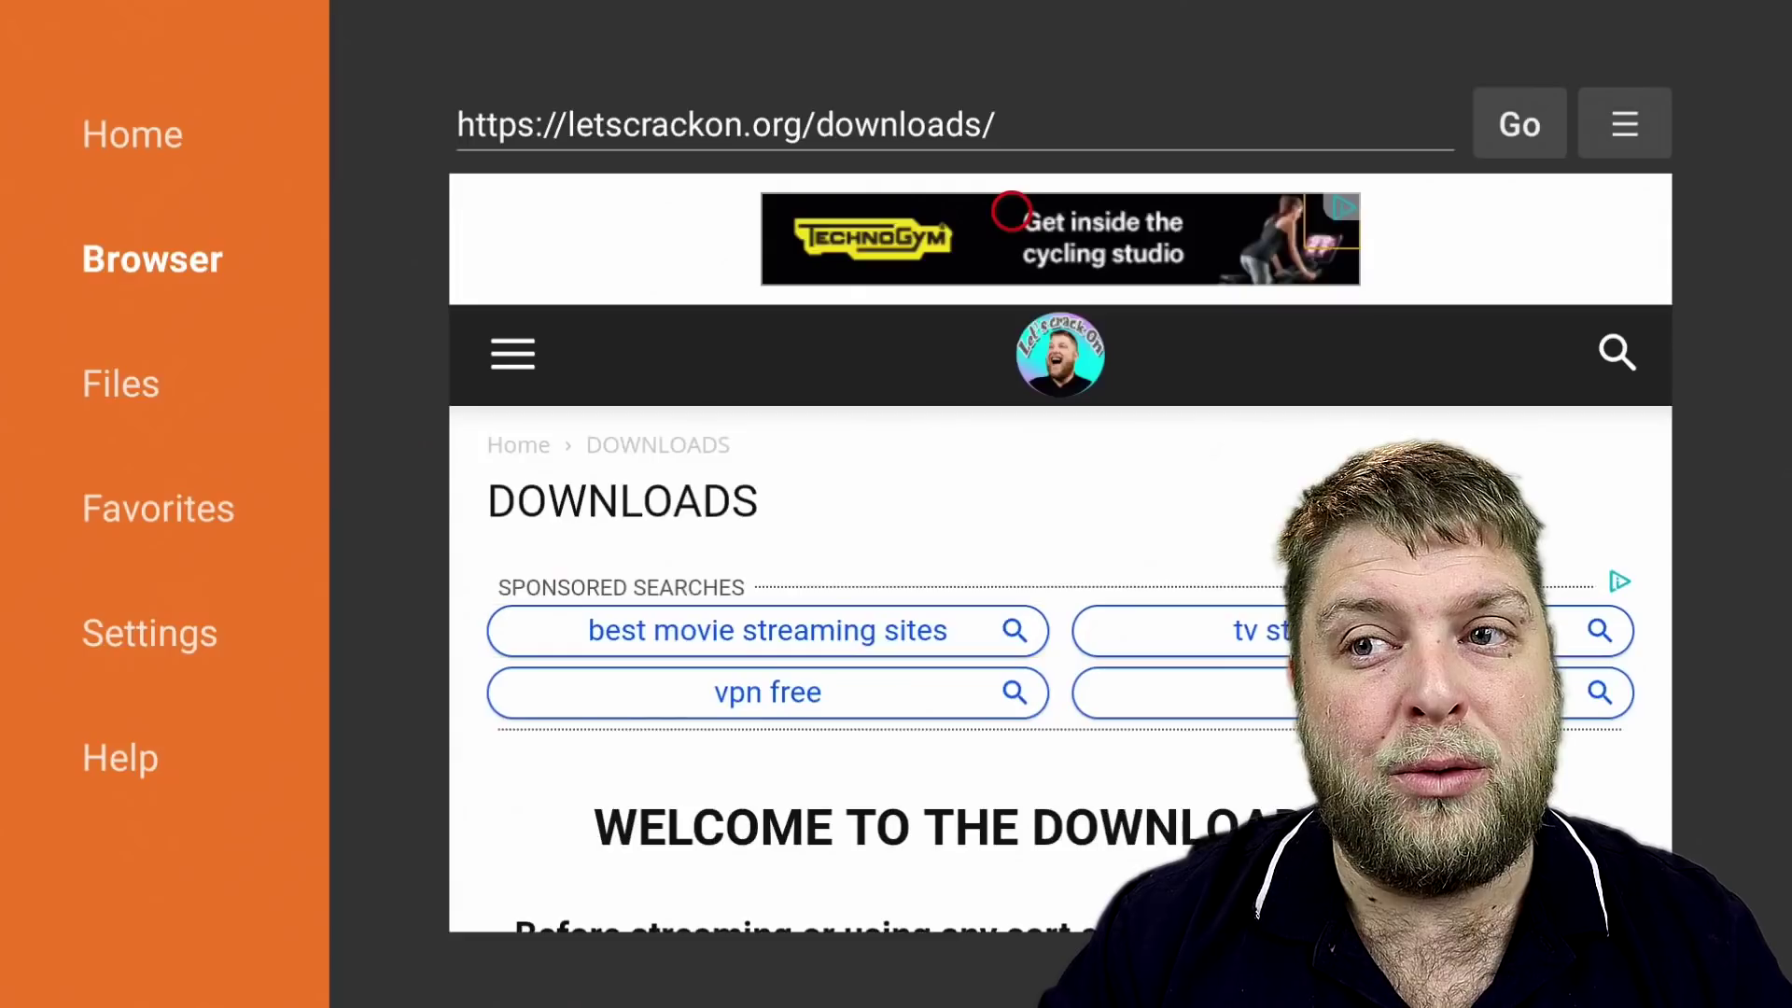
{"action": "key", "text": "Right"}
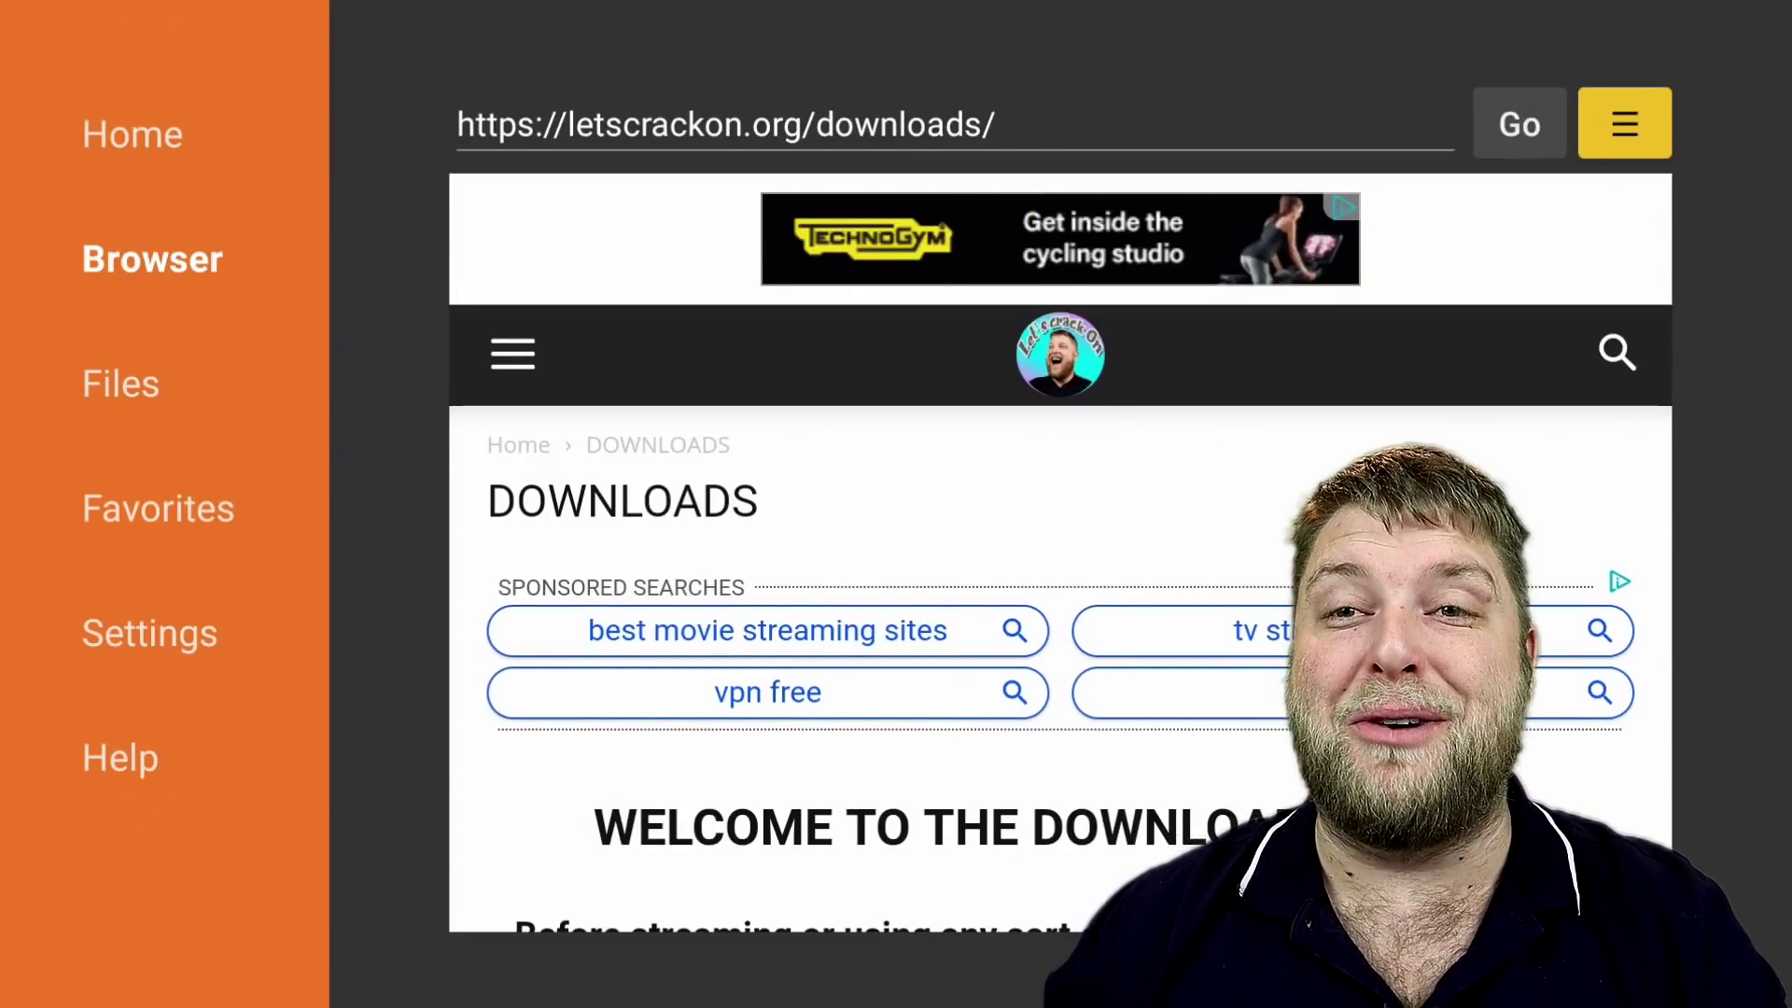
{"action": "key", "text": "Return"}
{"action": "key", "text": "Down"}
{"action": "key", "text": "Down"}
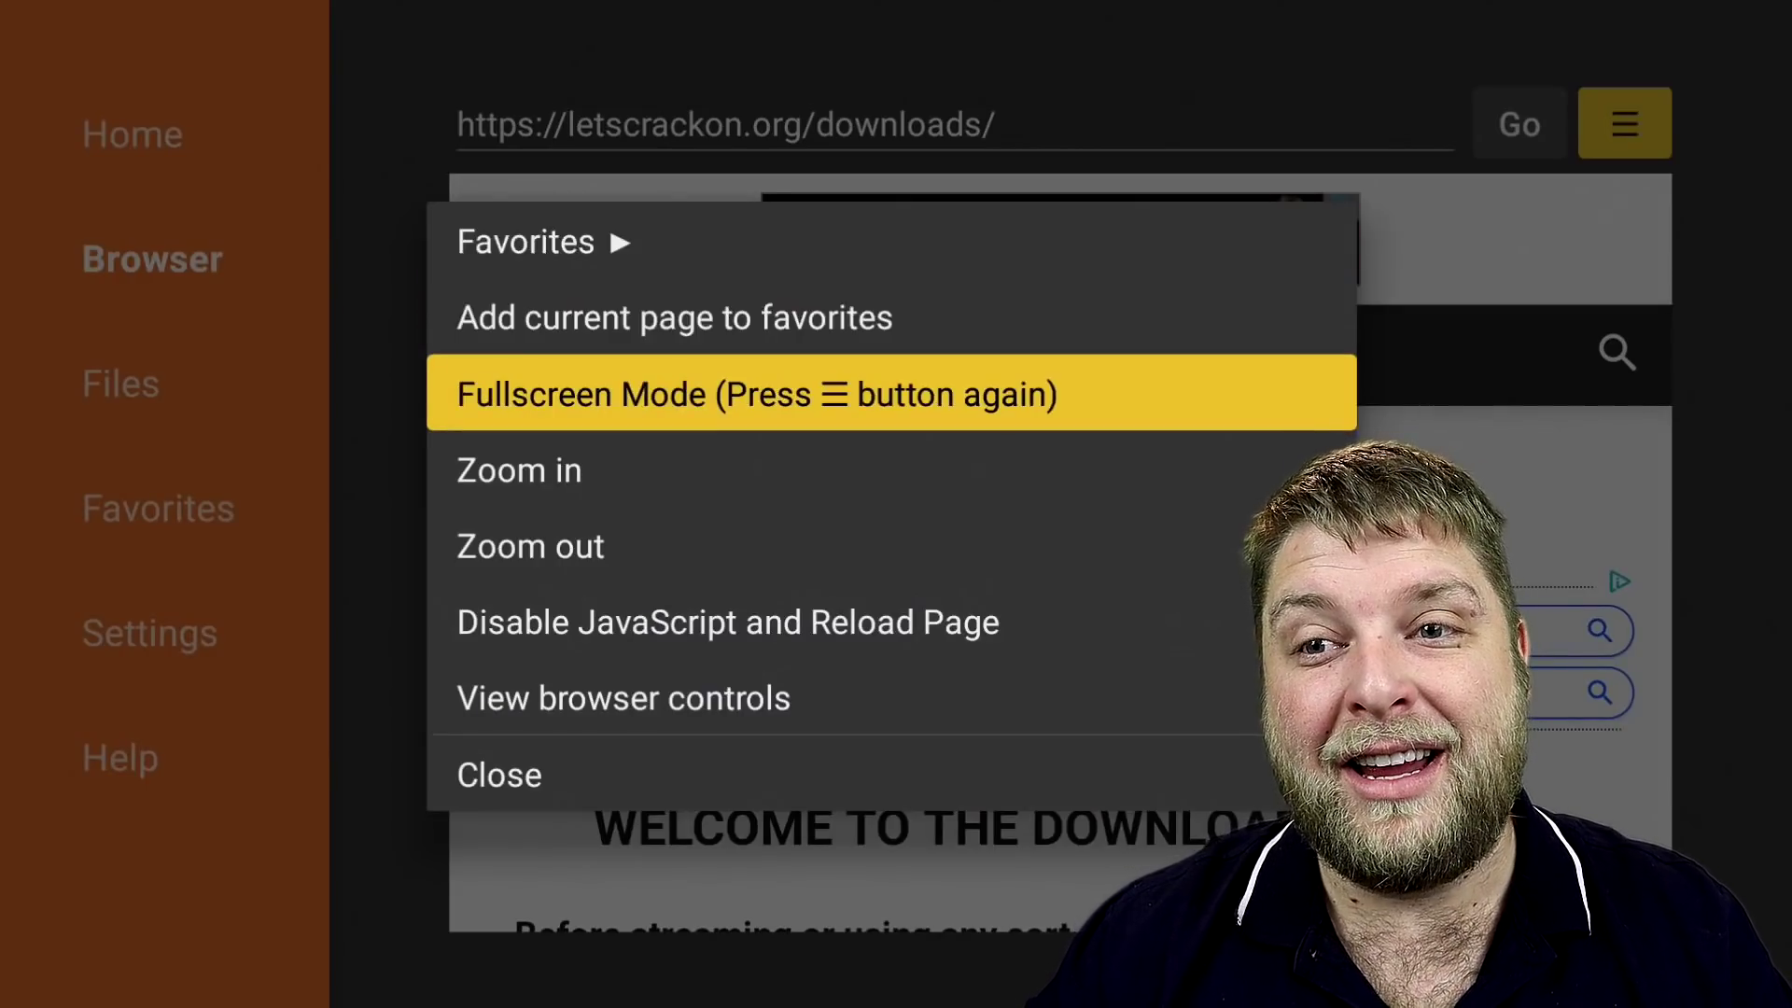
{"action": "key", "text": "Up"}
{"action": "key", "text": "Return"}
{"action": "key", "text": "Down"}
{"action": "key", "text": "Down"}
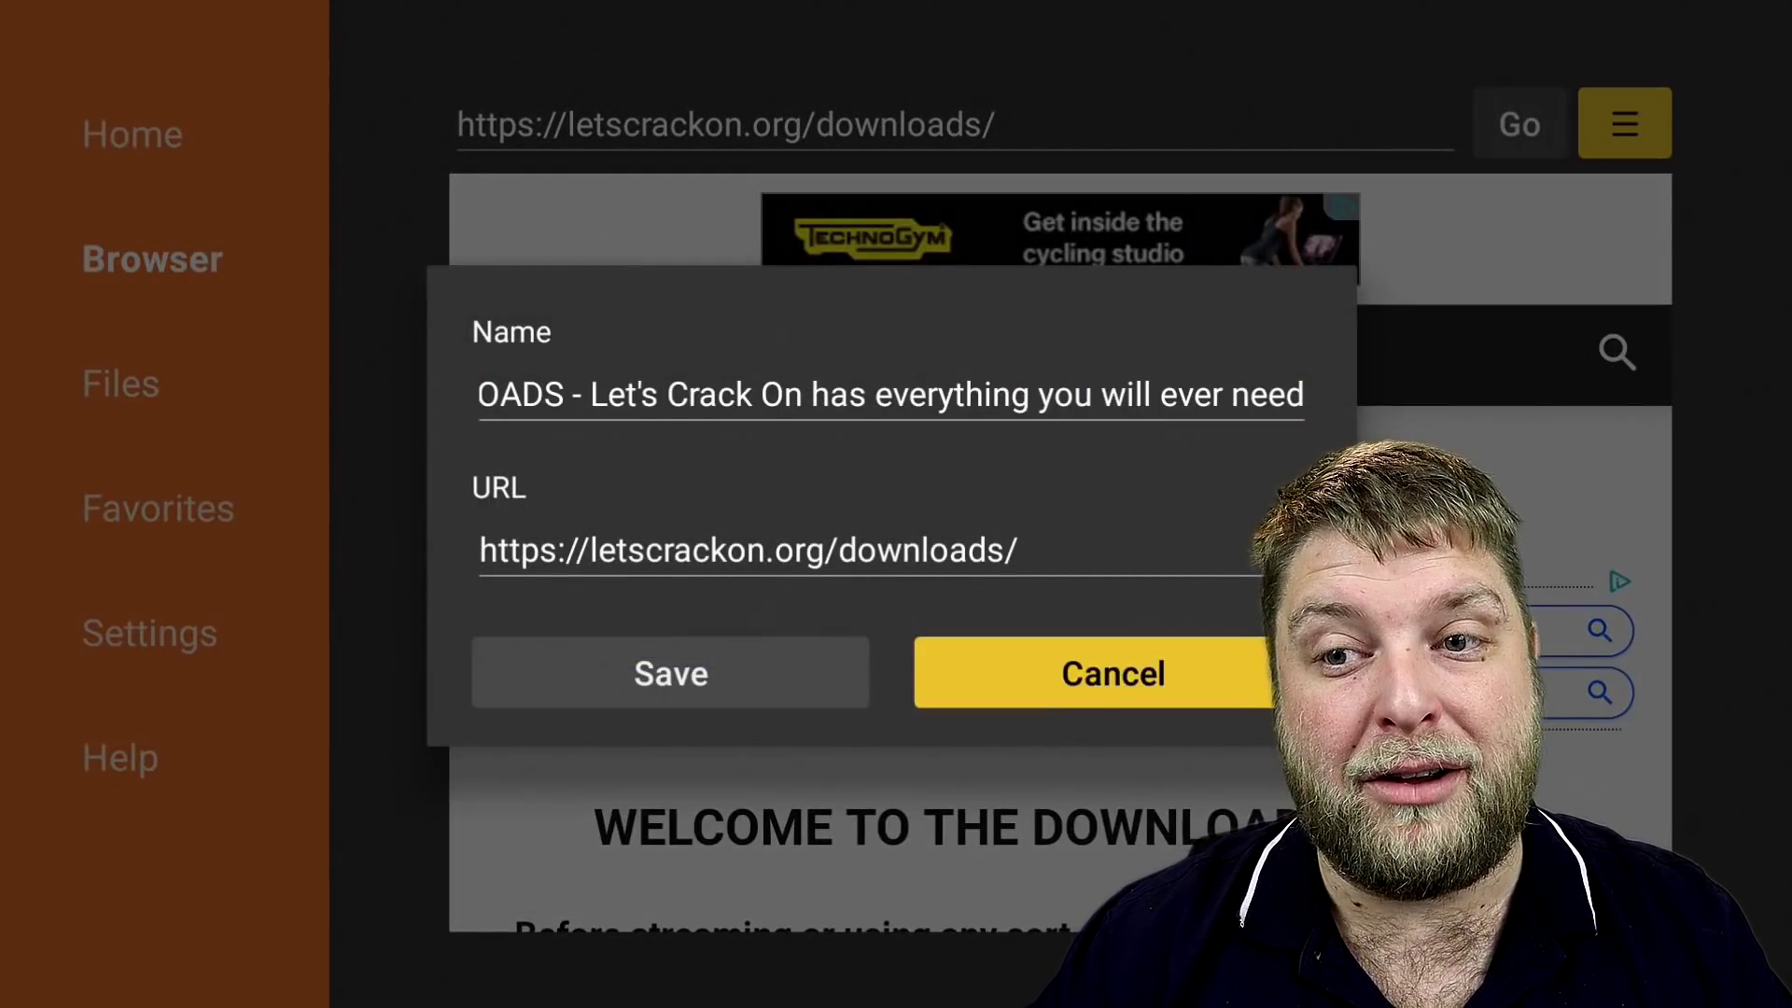
{"action": "key", "text": "Left"}
{"action": "key", "text": "Return"}
- Move to the Favorites section in Downloader's sidebar
{"action": "key", "text": "Left"}
{"action": "key", "text": "Left"}
{"action": "key", "text": "Left"}
{"action": "key", "text": "Left"}
{"action": "key", "text": "Left"}
{"action": "key", "text": "Left"}
{"action": "key", "text": "Left"}
{"action": "key", "text": "Left"}
{"action": "key", "text": "Left"}
{"action": "key", "text": "Left"}
{"action": "key", "text": "Left"}
{"action": "key", "text": "Left"}
{"action": "key", "text": "Left"}
{"action": "key", "text": "Left"}
{"action": "key", "text": "Left"}
{"action": "key", "text": "Left"}
{"action": "key", "text": "Left"}
{"action": "key", "text": "Left"}
{"action": "key", "text": "Left"}
{"action": "key", "text": "Left"}
{"action": "key", "text": "Left"}
{"action": "key", "text": "Left"}
{"action": "key", "text": "Left"}
{"action": "key", "text": "Left"}
{"action": "key", "text": "Left"}
{"action": "key", "text": "Left"}
{"action": "key", "text": "Left"}
{"action": "key", "text": "Left"}
{"action": "key", "text": "Left"}
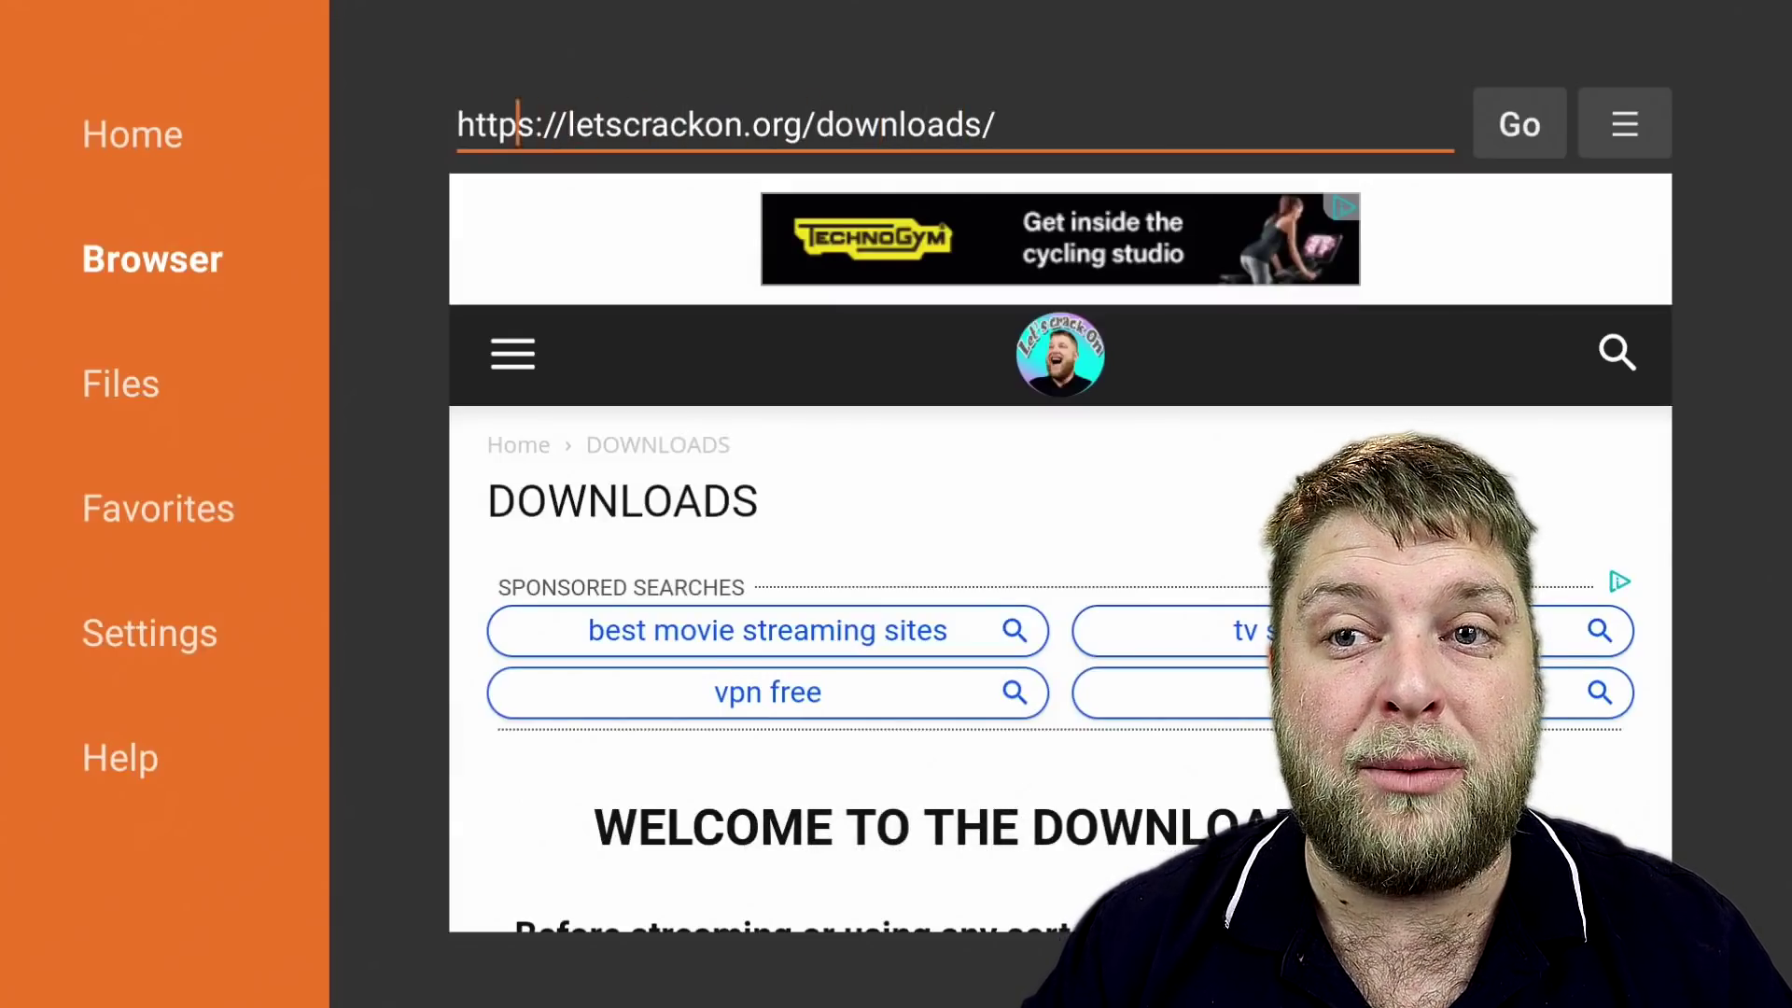
{"action": "key", "text": "Down"}
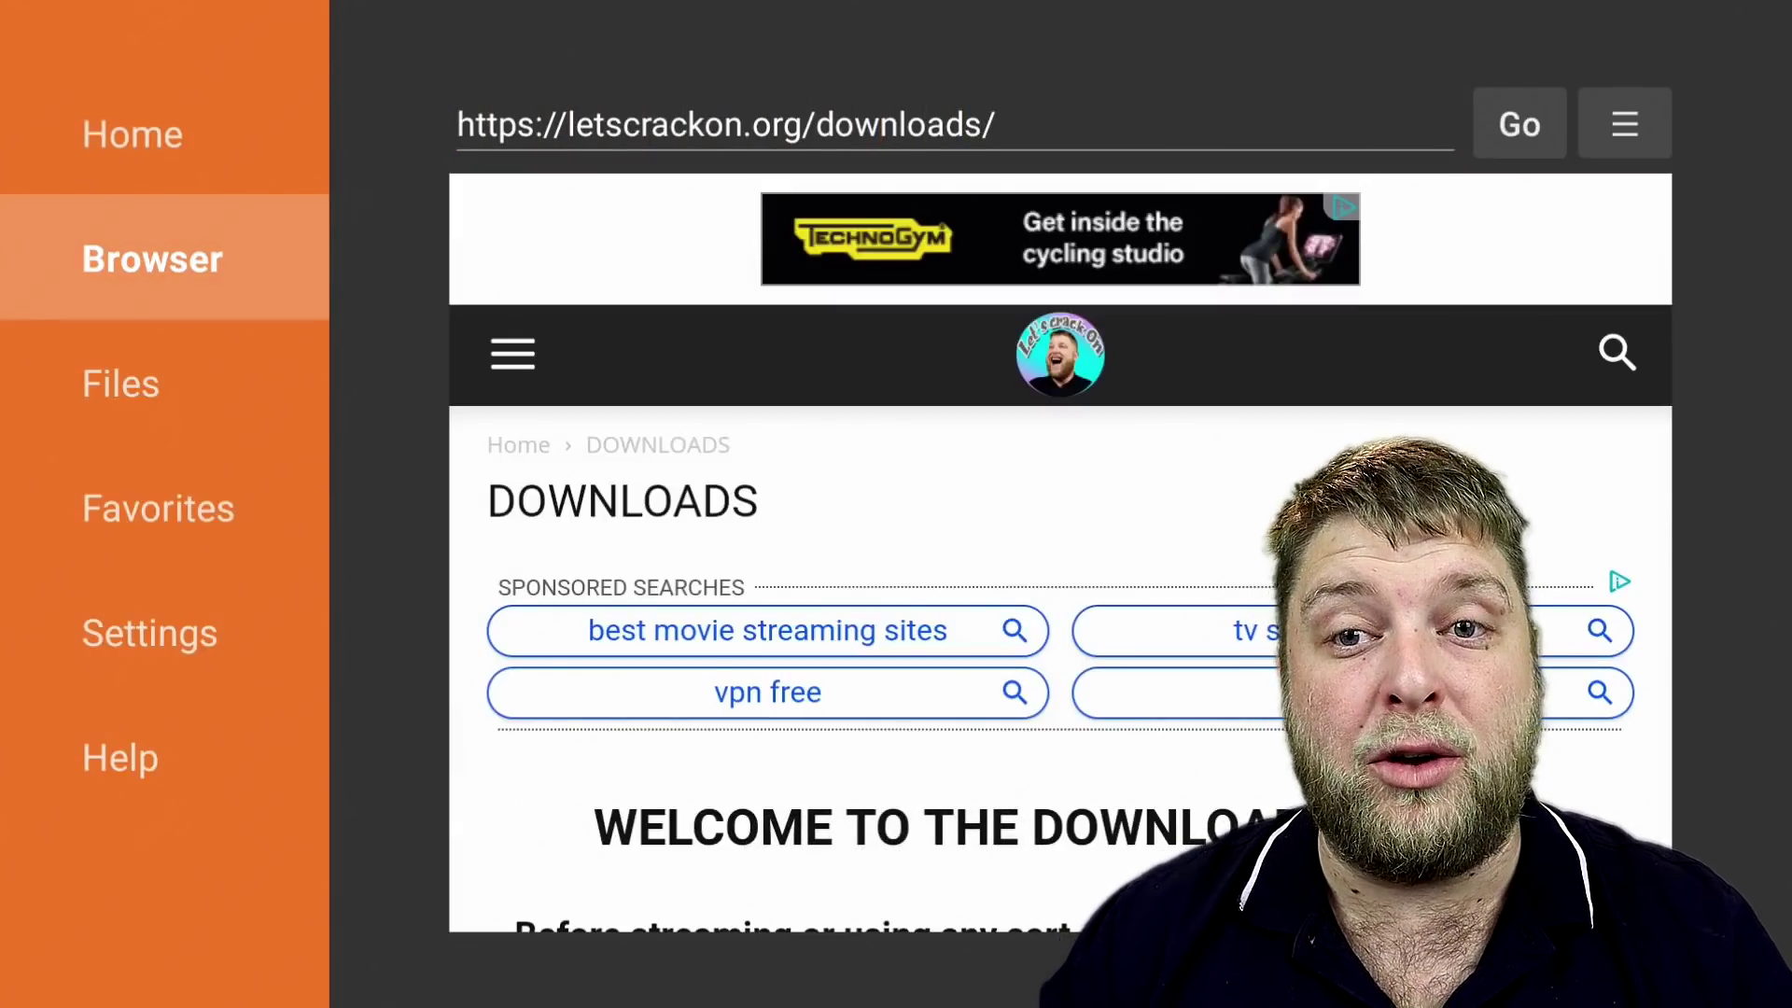
{"action": "key", "text": "Down"}
{"action": "key", "text": "Down"}
- Load the DOWNLOADS favourite and move down to the Filelinked, APK Time and Aptoide TV links
{"action": "key", "text": "Right"}
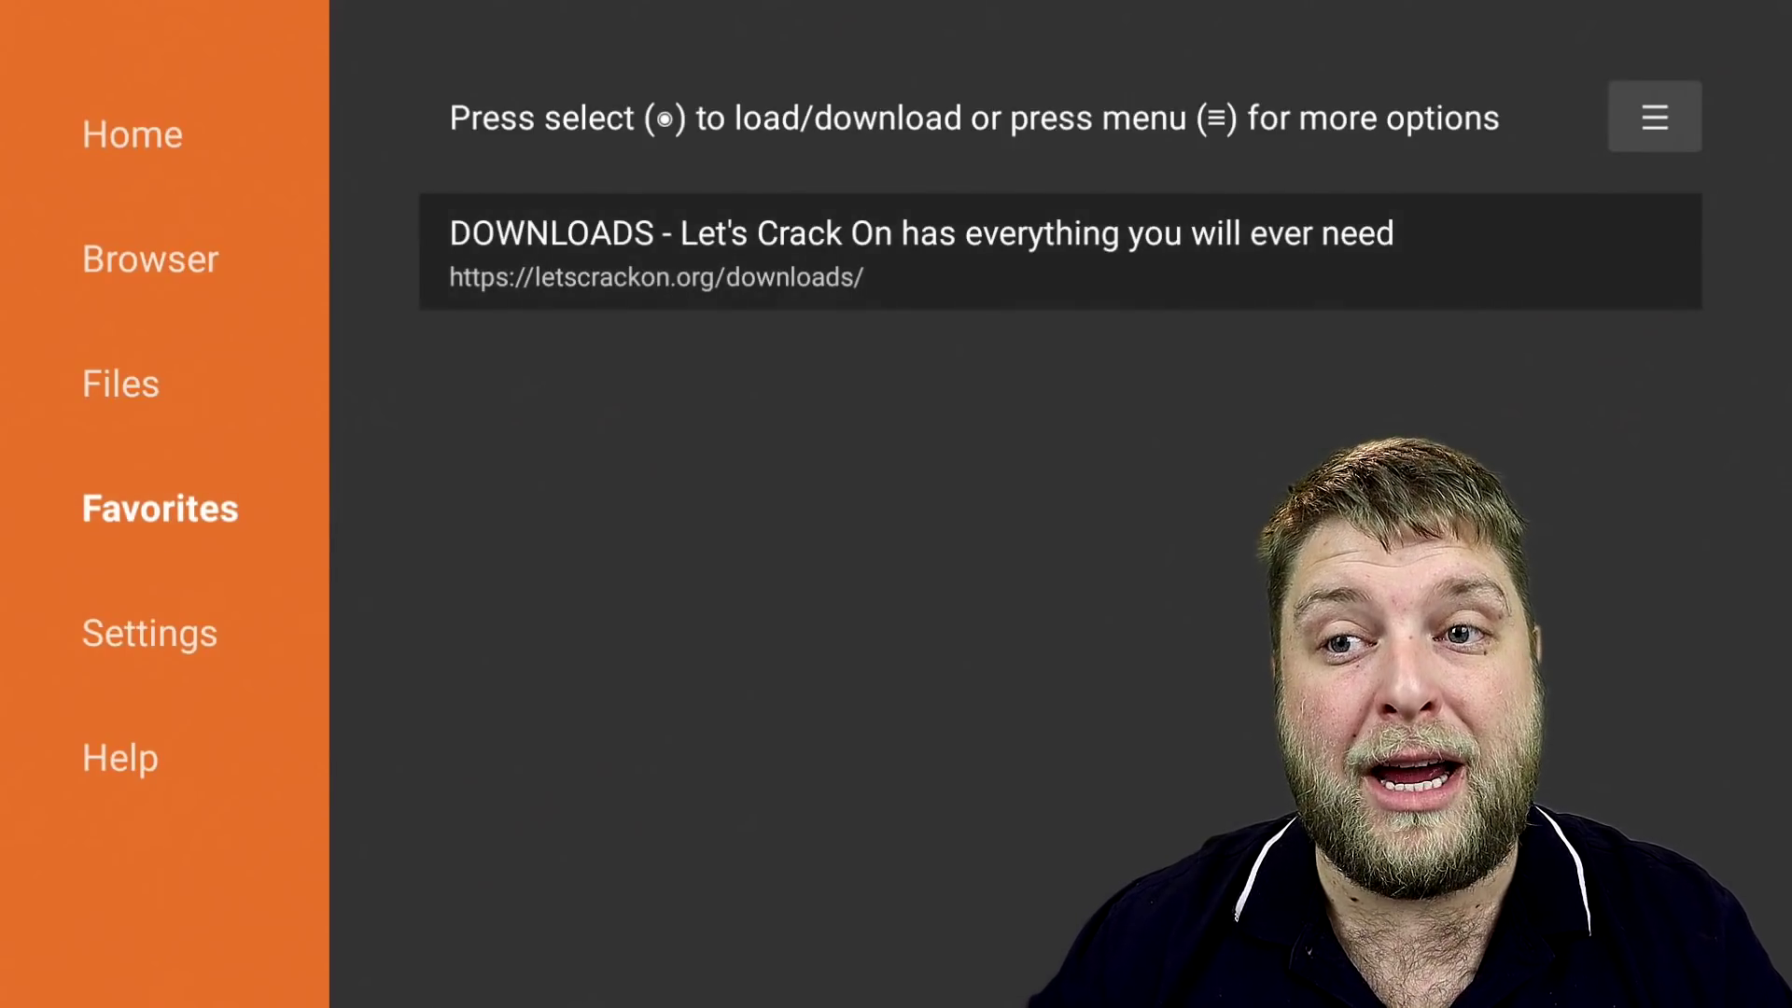
{"action": "key", "text": "Return"}
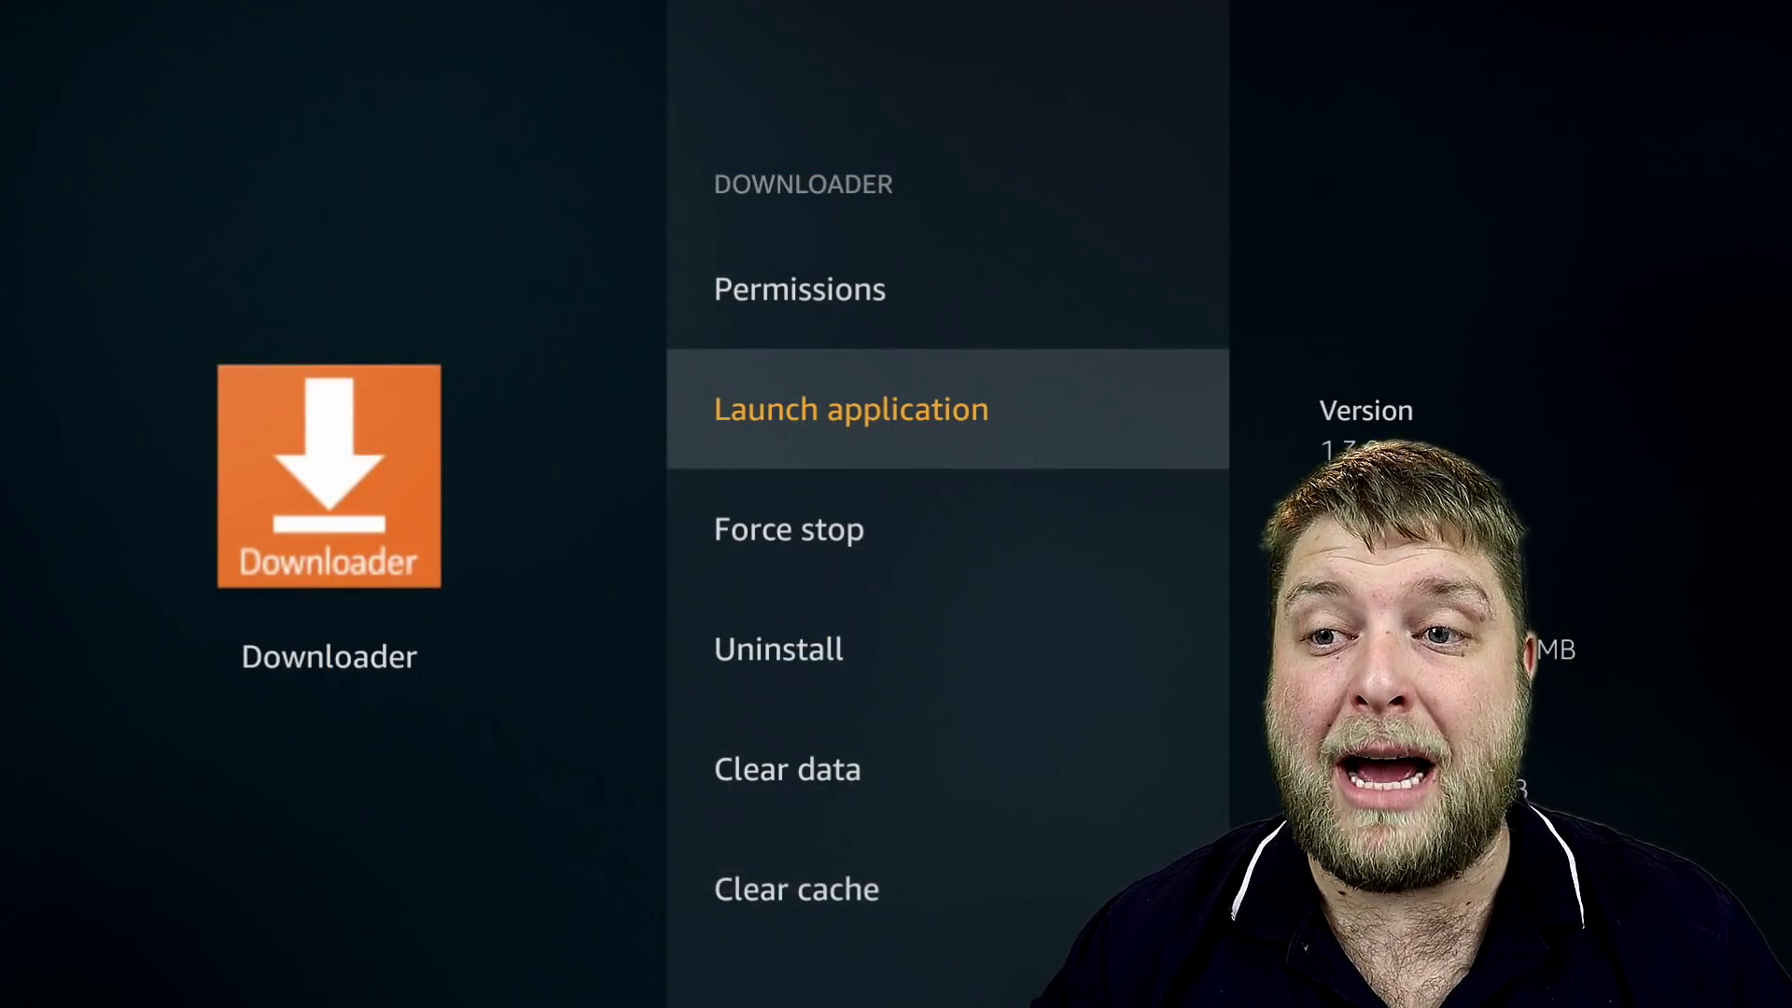
{"action": "key", "text": "Escape"}
{"action": "key", "text": "Down"}
{"action": "key", "text": "Down"}
{"action": "key", "text": "Return"}
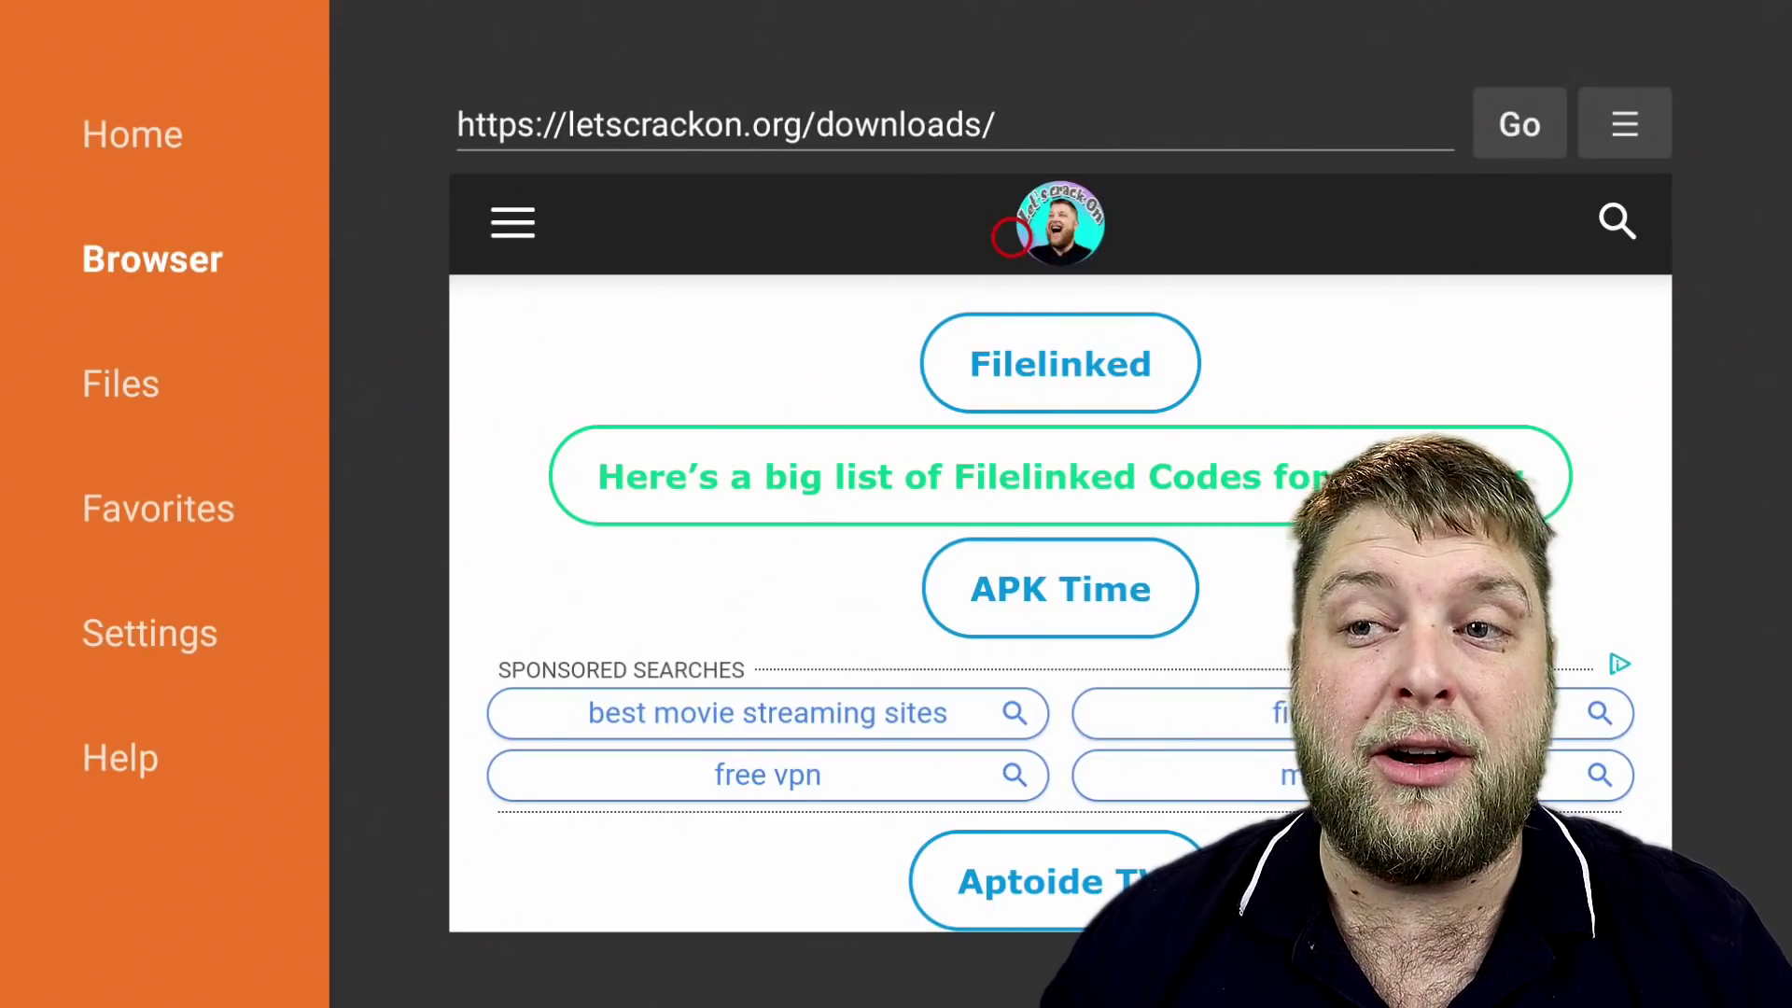
{"action": "left_click", "coordinate": [512, 224]}
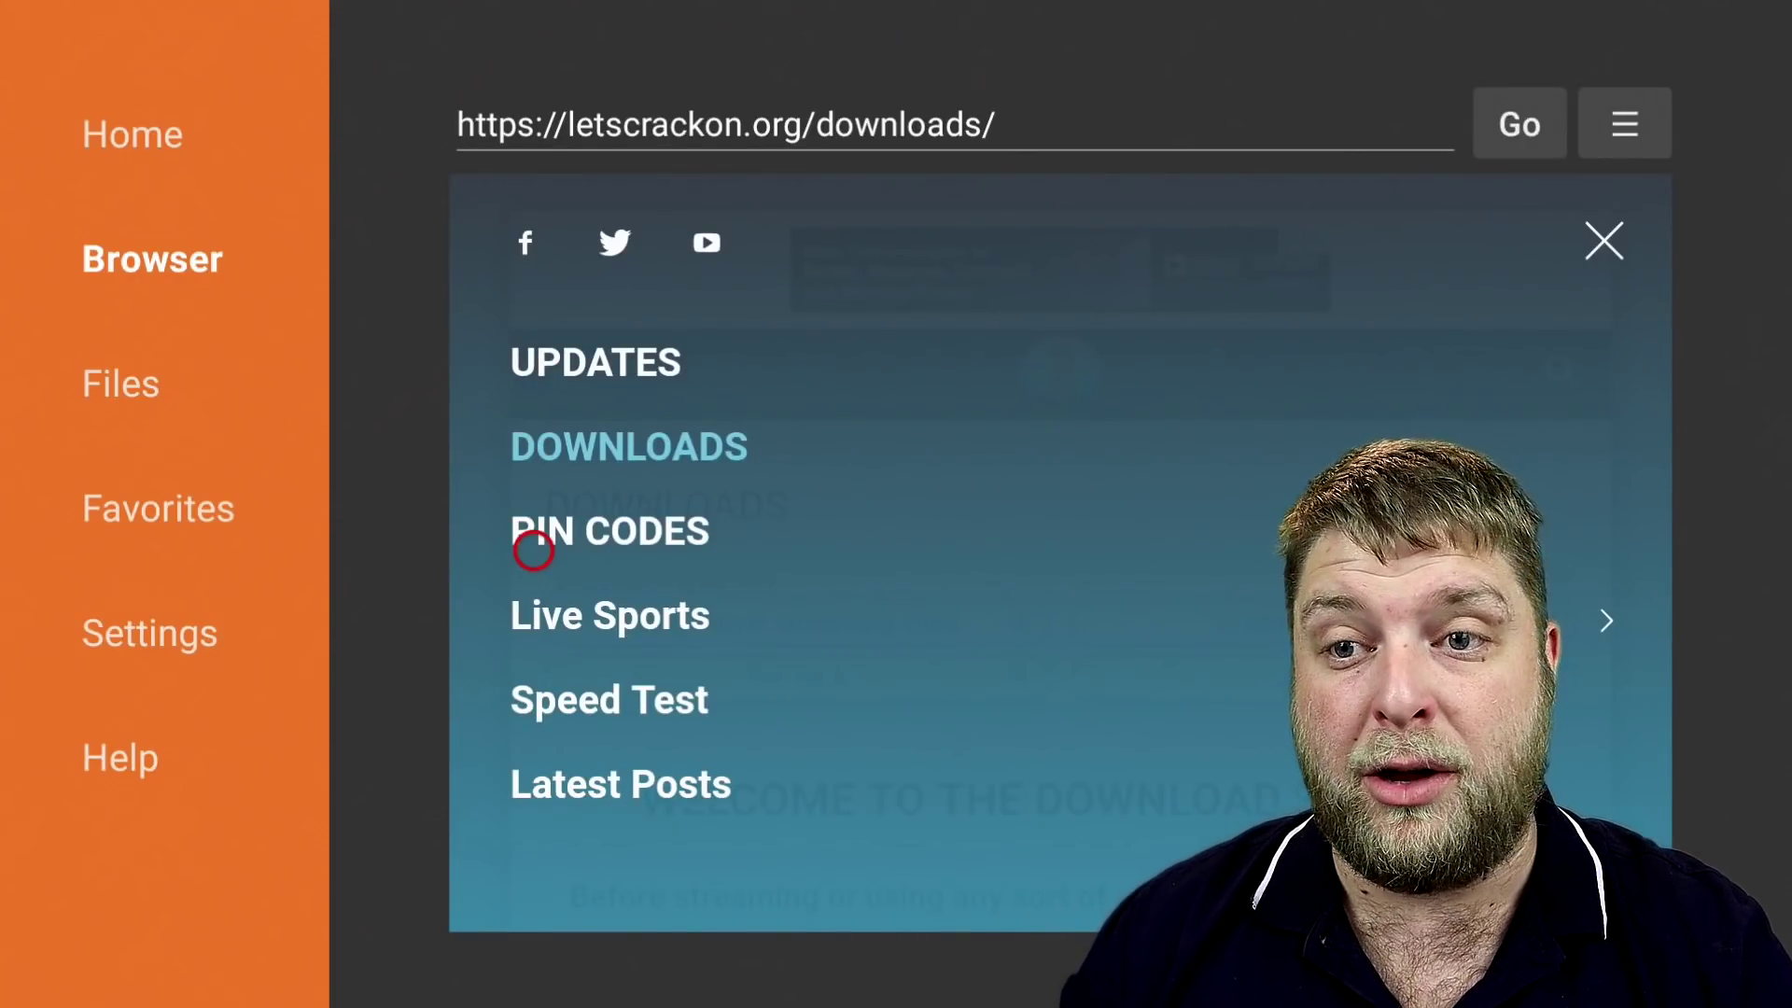
{"action": "left_click", "coordinate": [532, 530]}
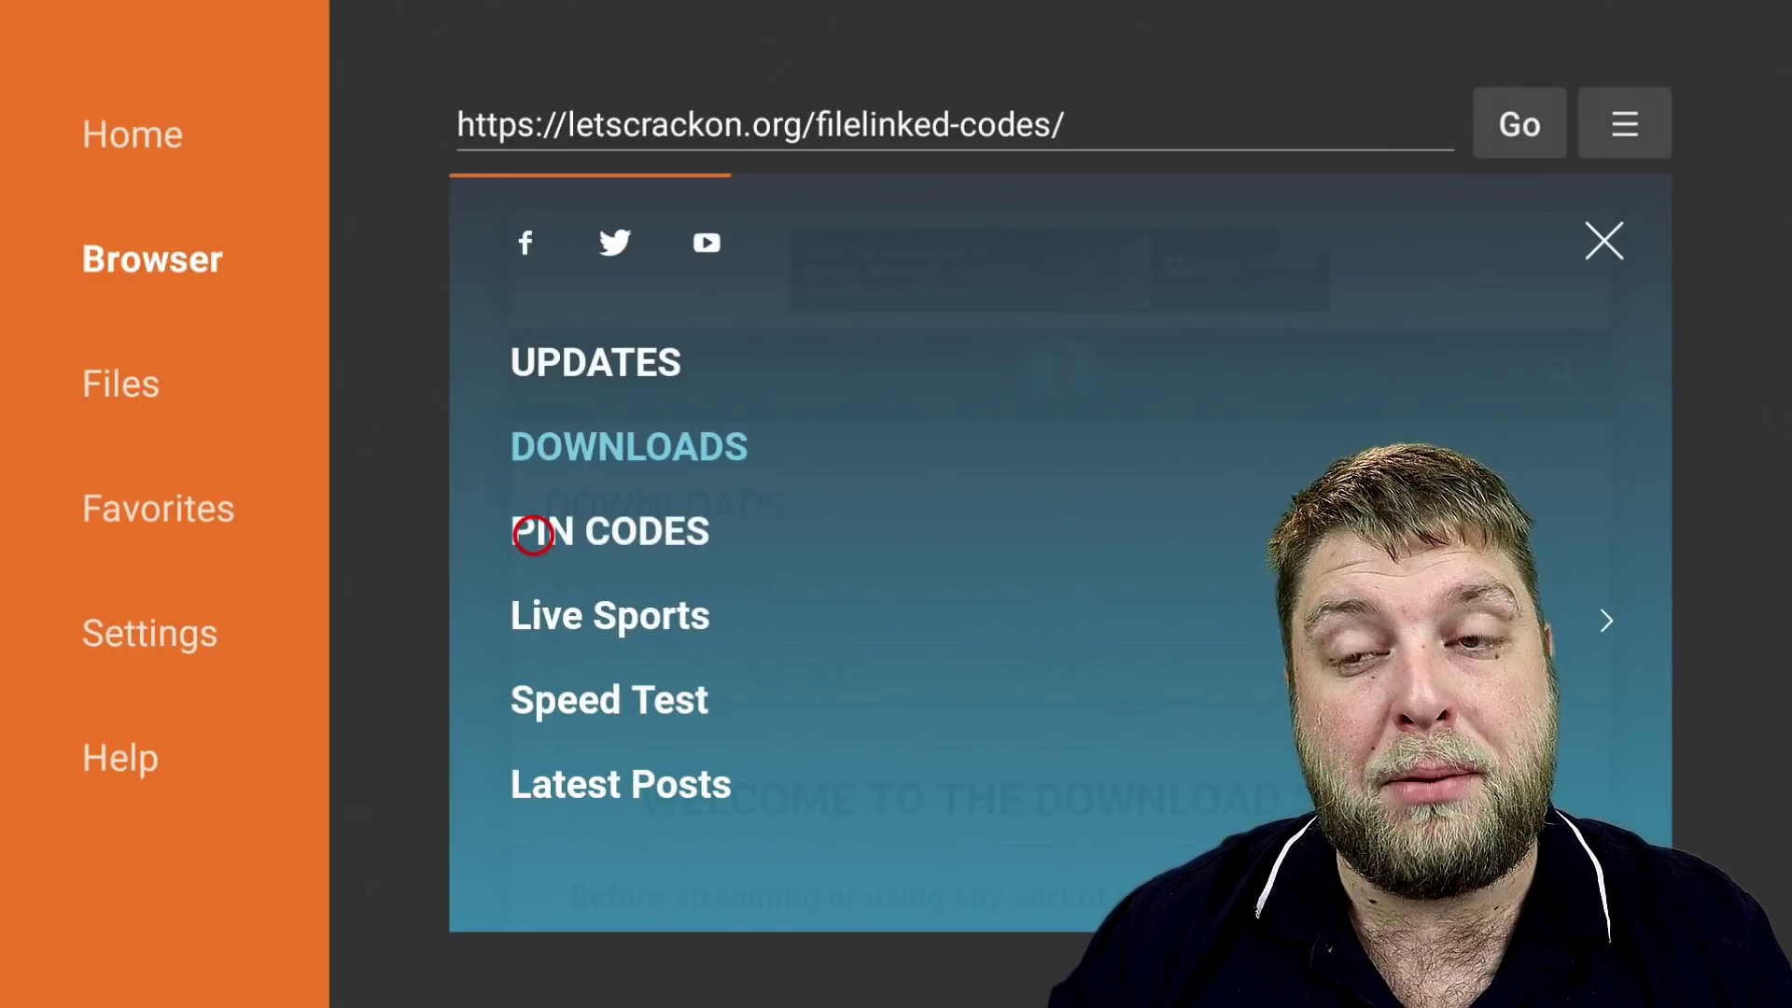
{"action": "scroll", "coordinate": [908, 888], "scroll_direction": "down", "scroll_amount": 15}
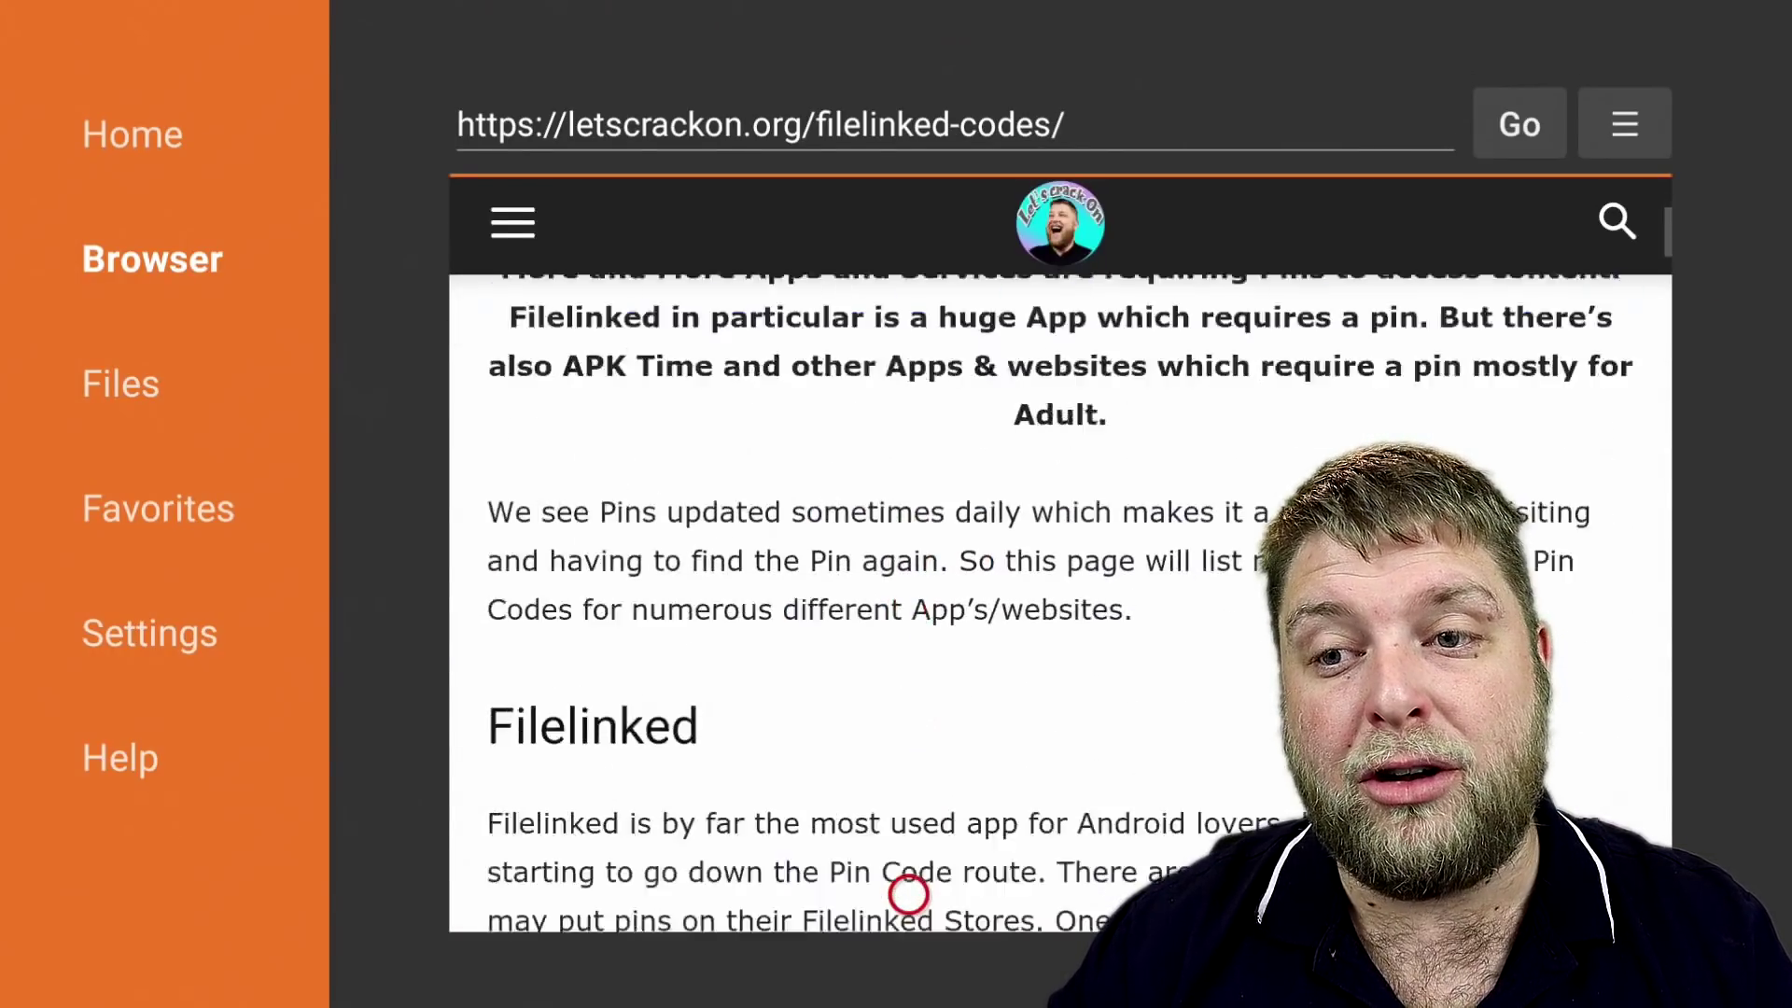
{"action": "scroll", "coordinate": [909, 894], "scroll_direction": "up", "scroll_amount": 15}
{"action": "scroll", "coordinate": [908, 894], "scroll_direction": "down", "scroll_amount": 5}
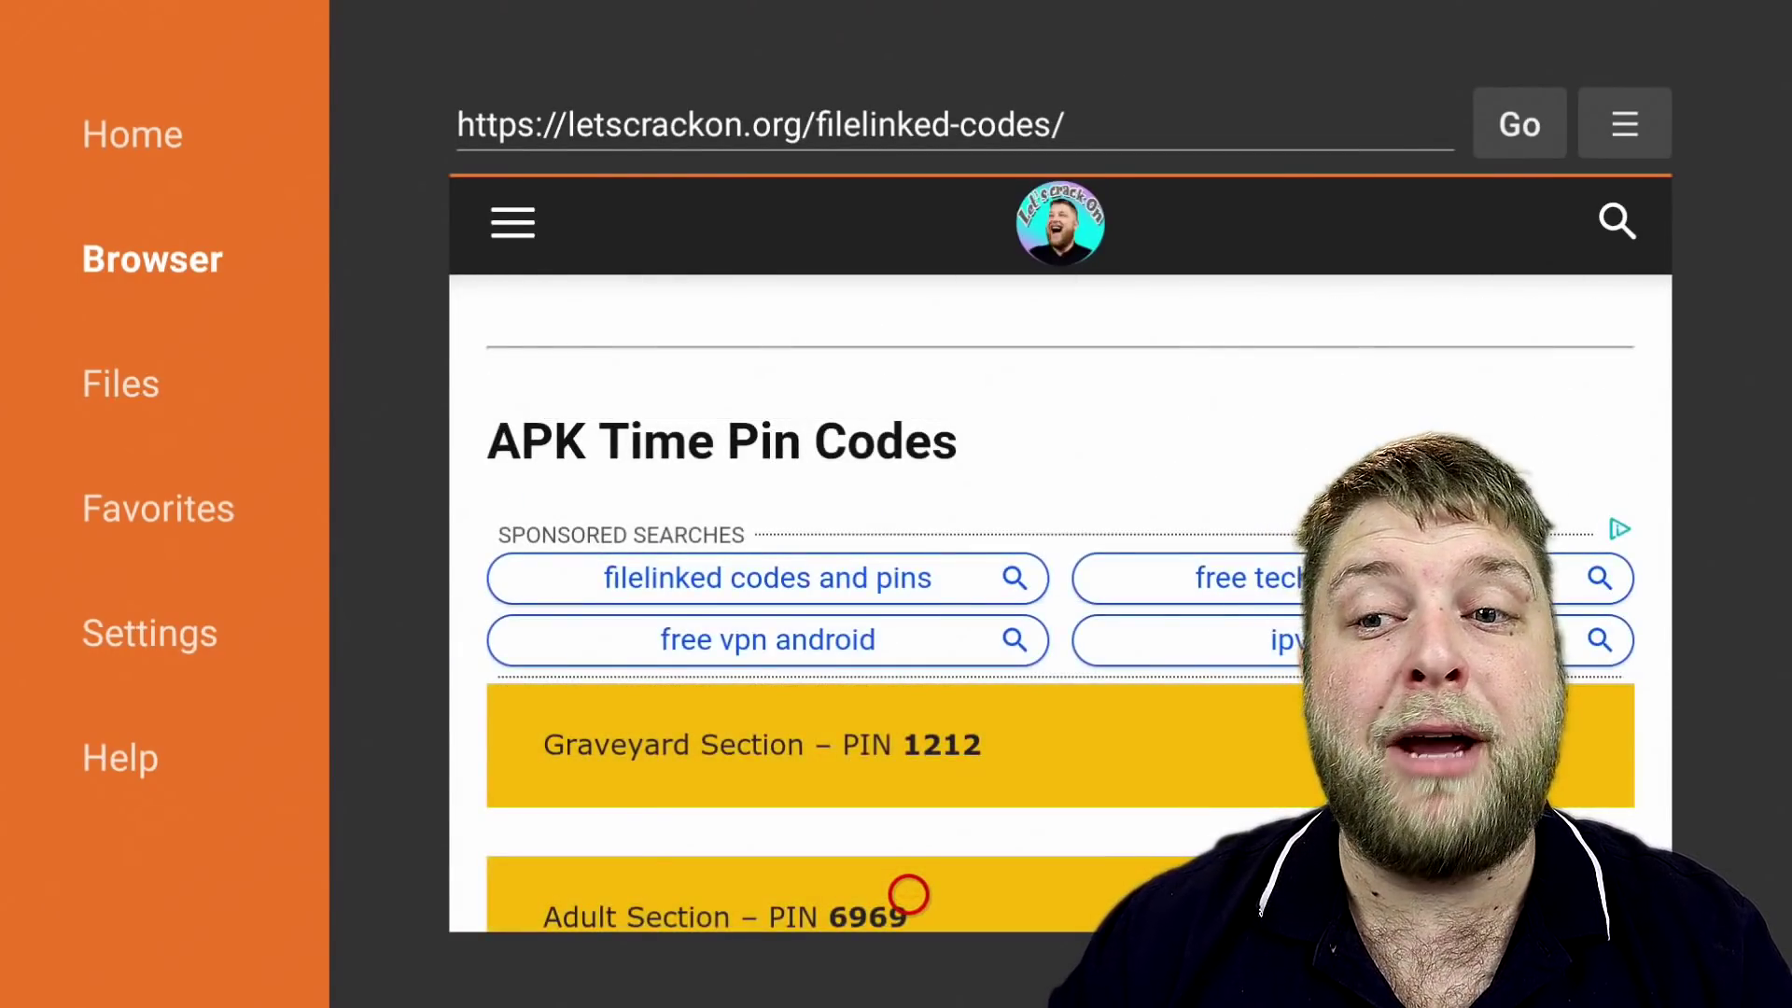
{"action": "scroll", "coordinate": [908, 895], "scroll_direction": "down", "scroll_amount": 4}
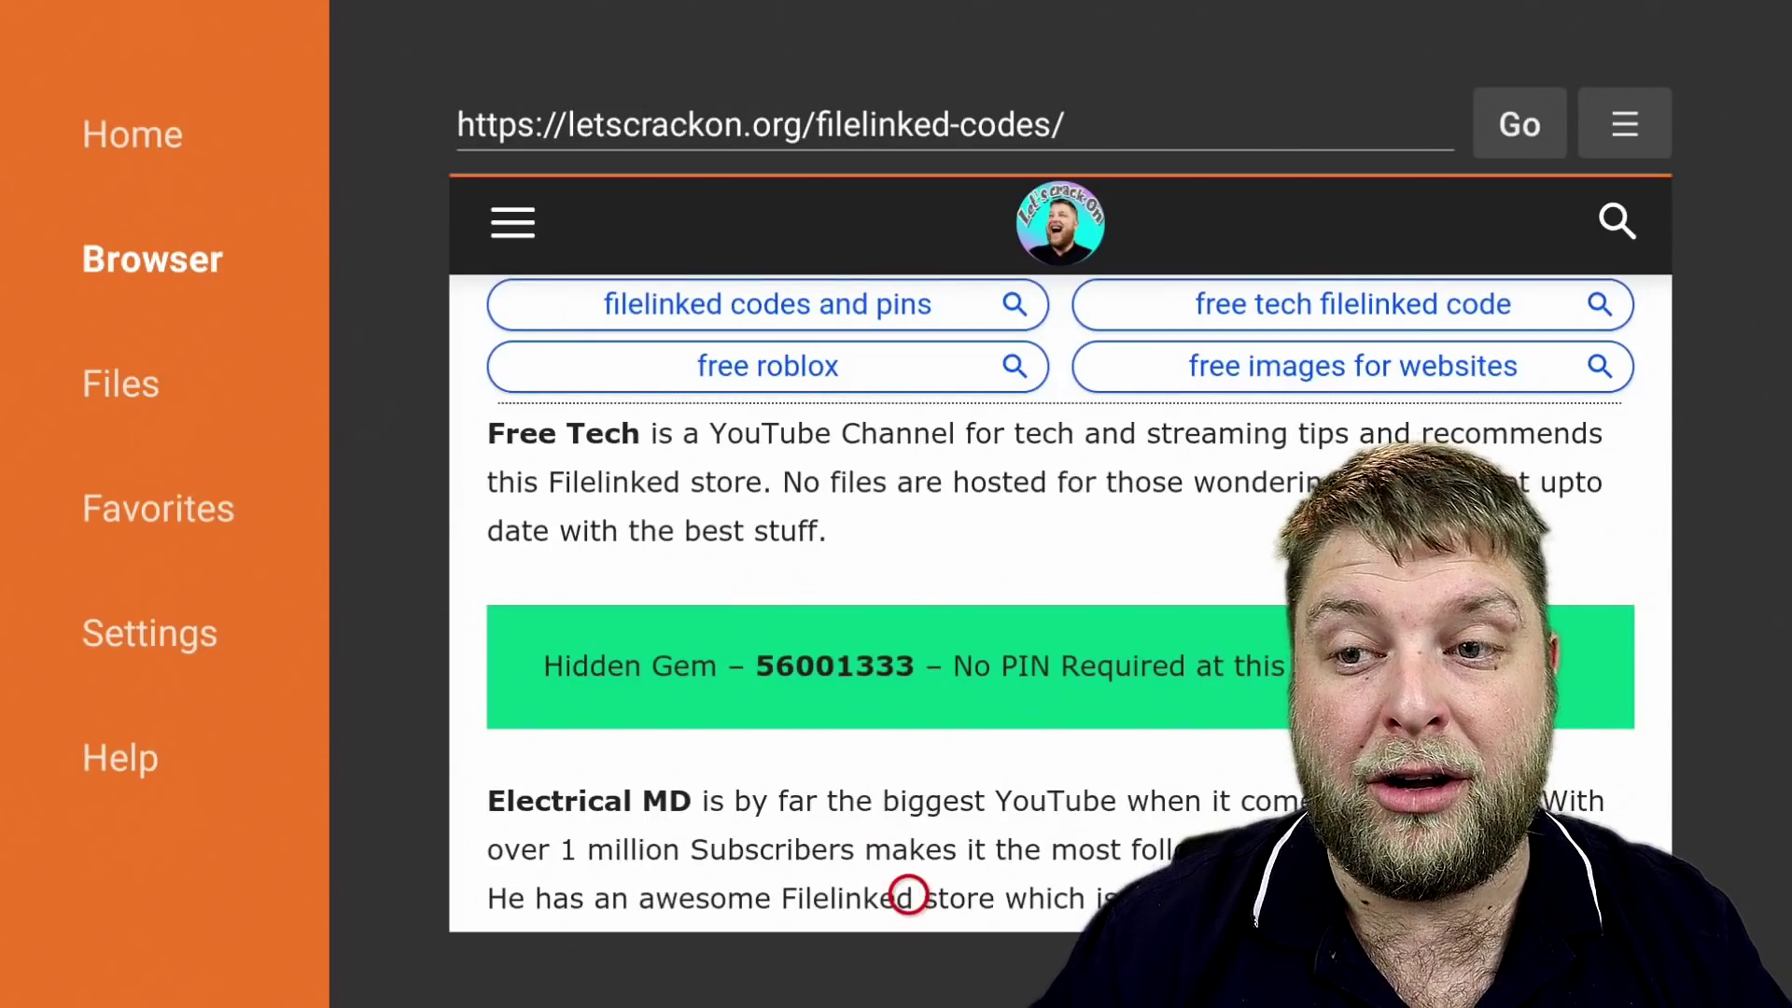
{"action": "scroll", "coordinate": [908, 894], "scroll_direction": "down", "scroll_amount": 3}
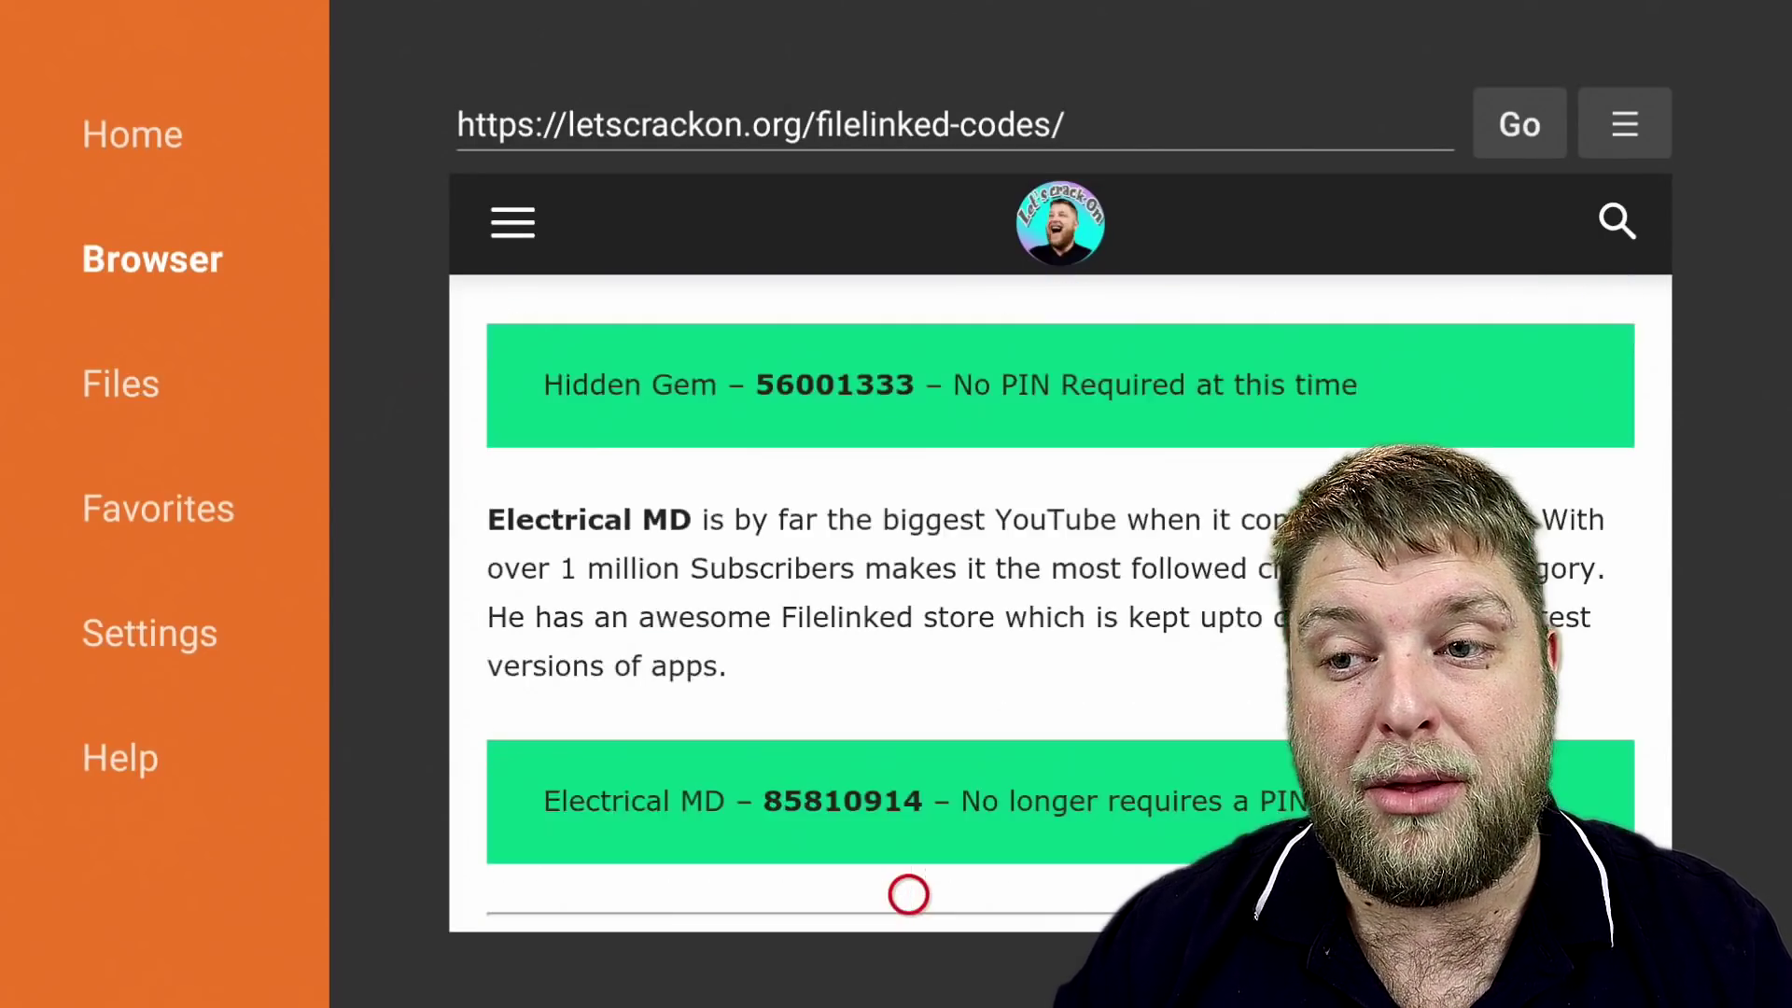
{"action": "scroll", "coordinate": [909, 895], "scroll_direction": "down", "scroll_amount": 3}
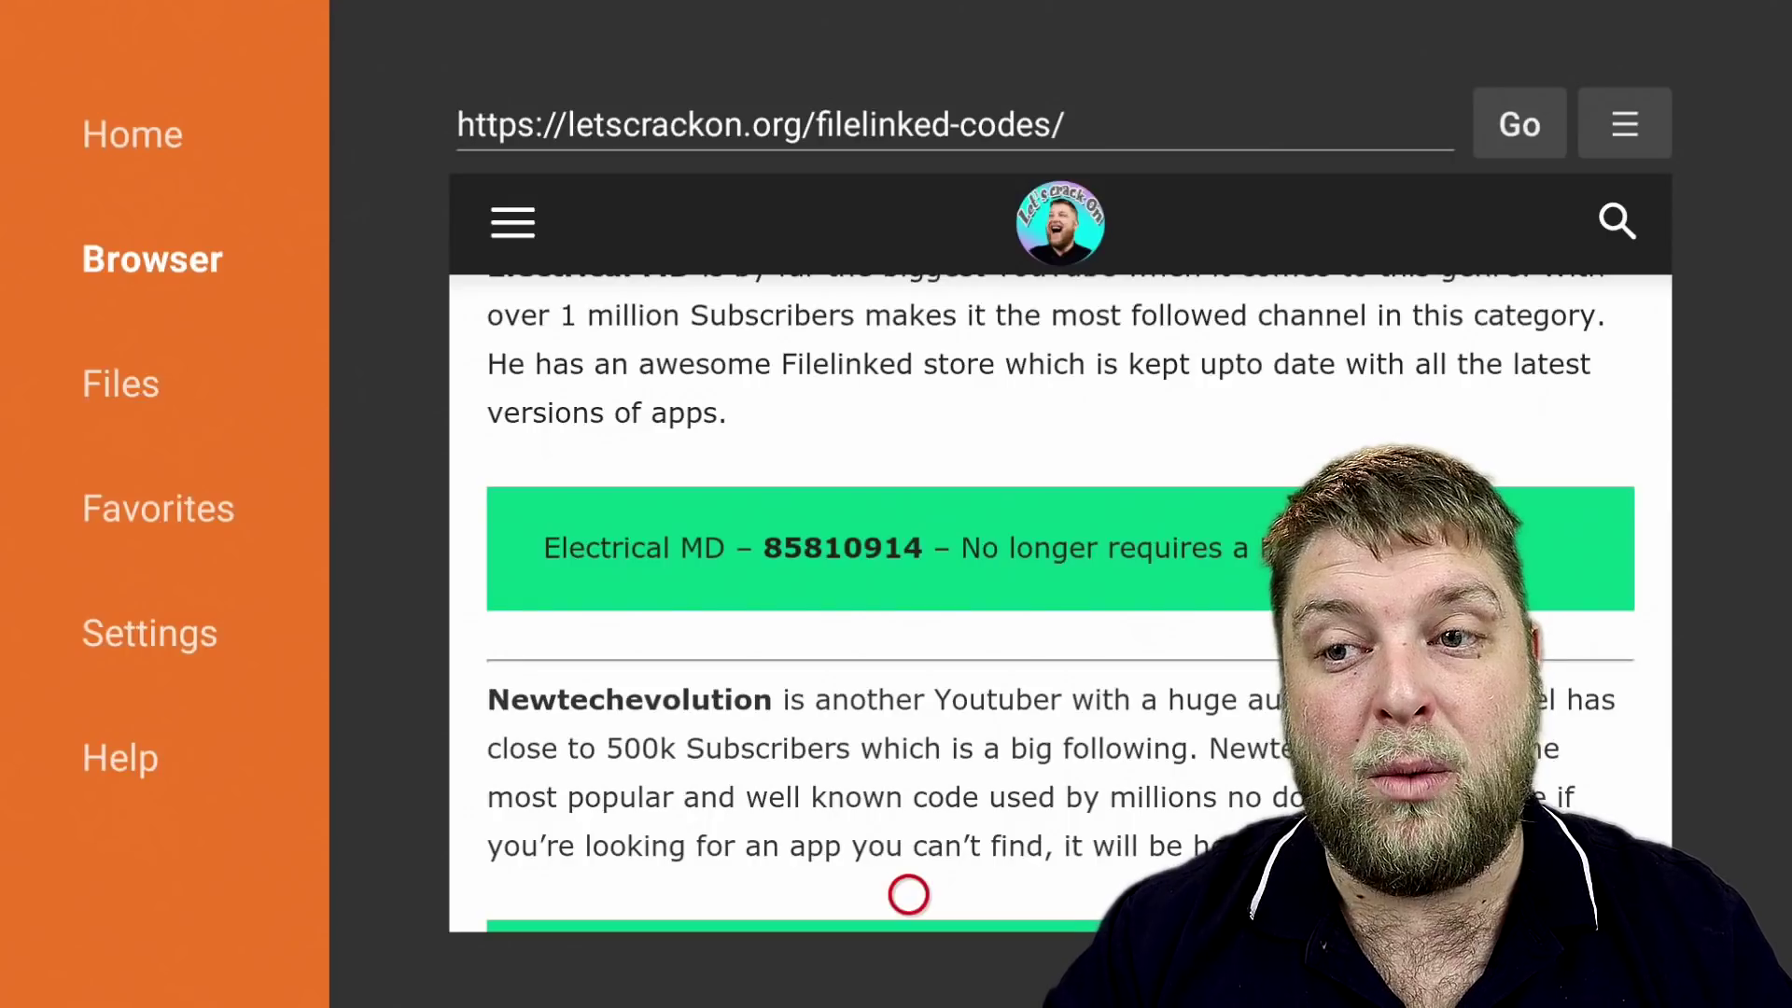
{"action": "scroll", "coordinate": [908, 895], "scroll_direction": "down", "scroll_amount": 5}
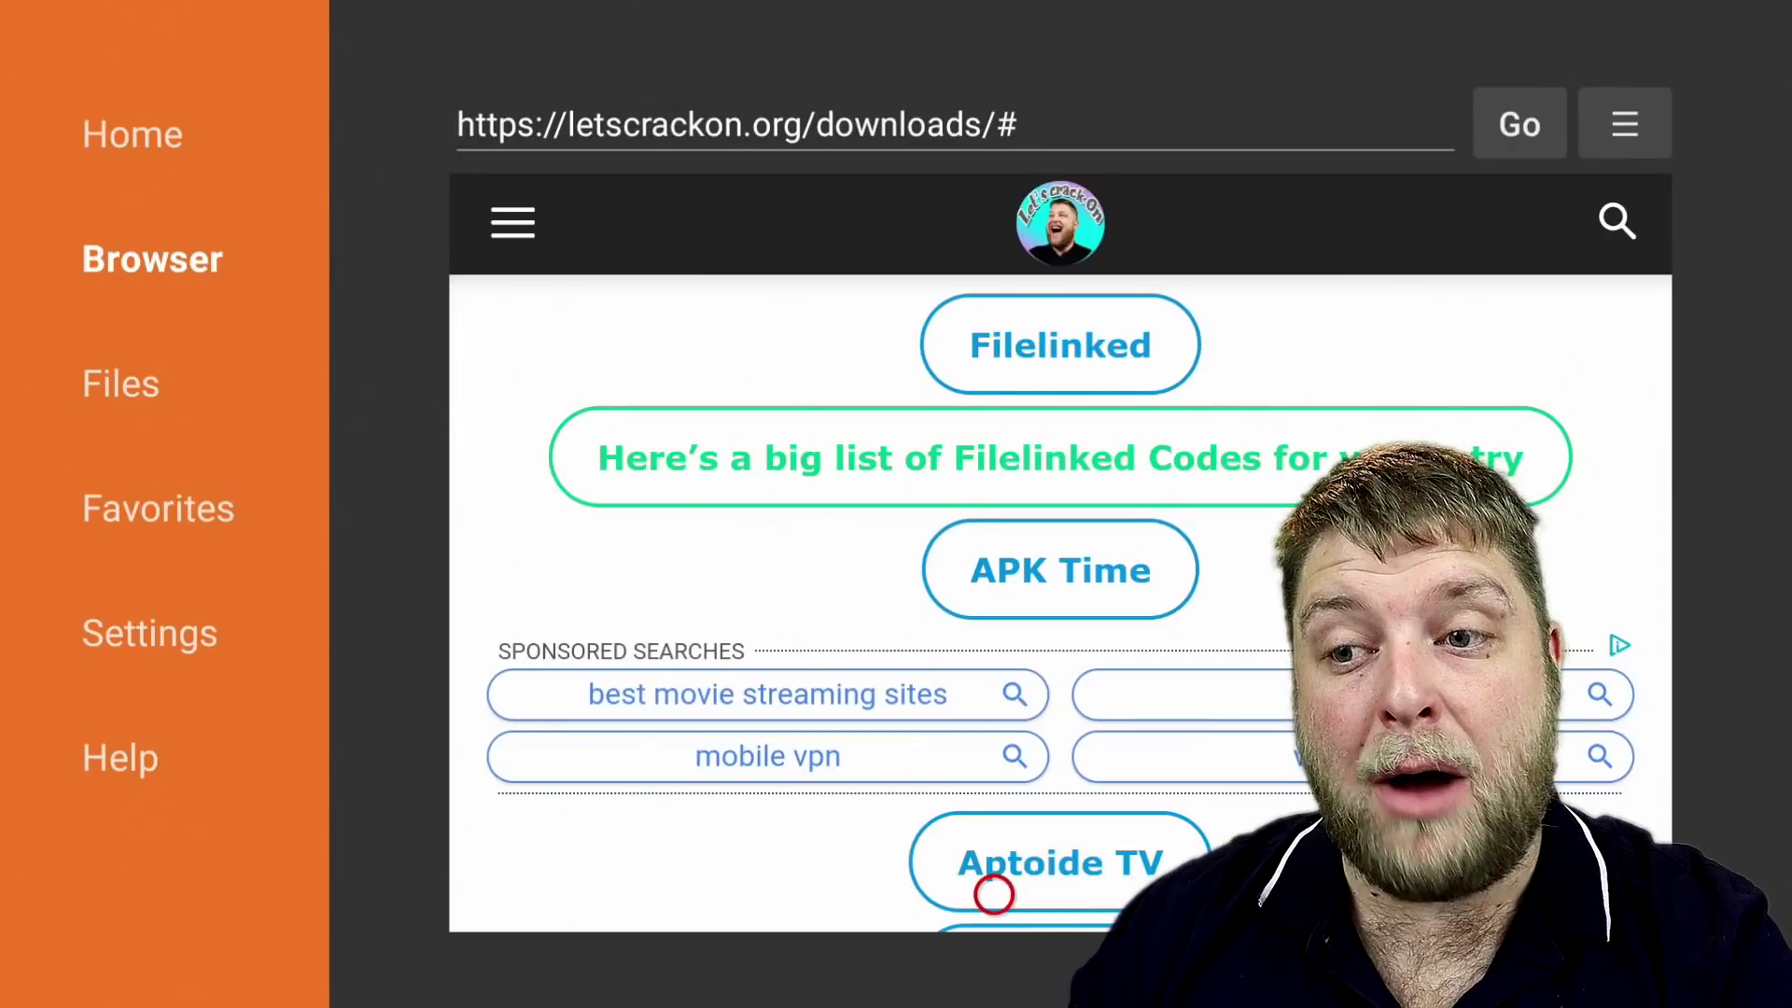
- Open the letscrackon.org VLC Player page from Downloader's apps list and reach its download section
{"action": "scroll", "coordinate": [994, 894], "scroll_direction": "down", "scroll_amount": 10}
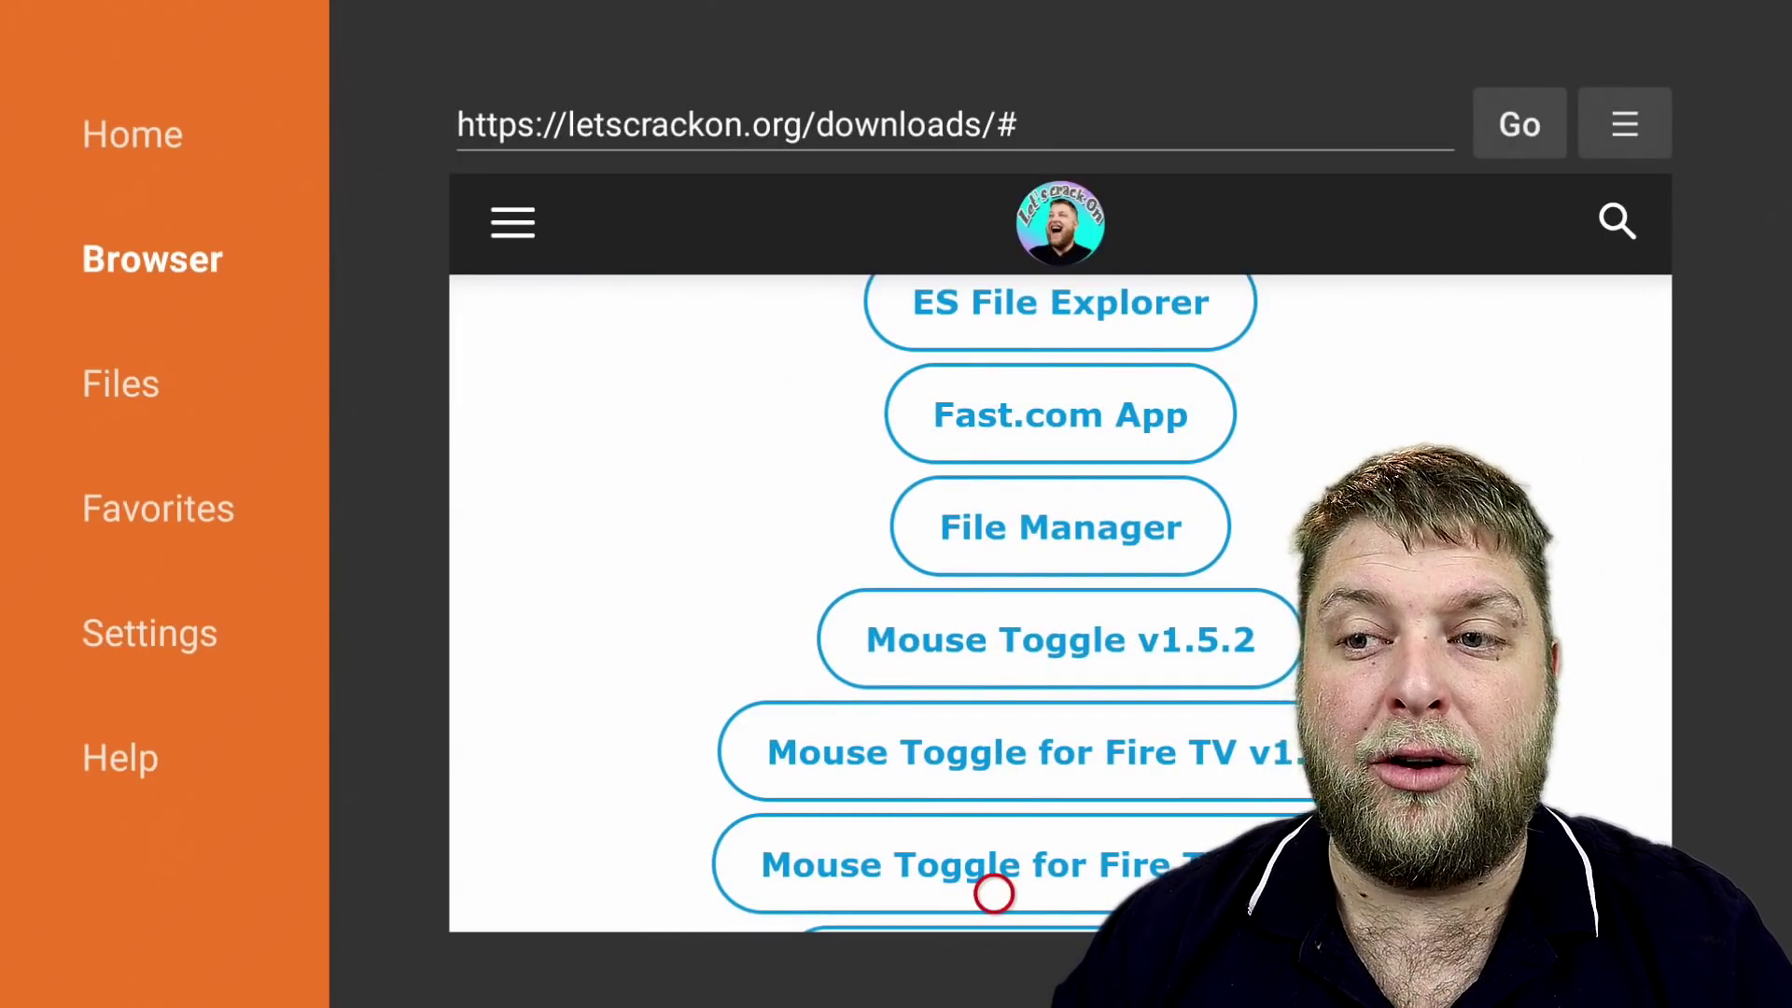
{"action": "scroll", "coordinate": [994, 895], "scroll_direction": "down", "scroll_amount": 3}
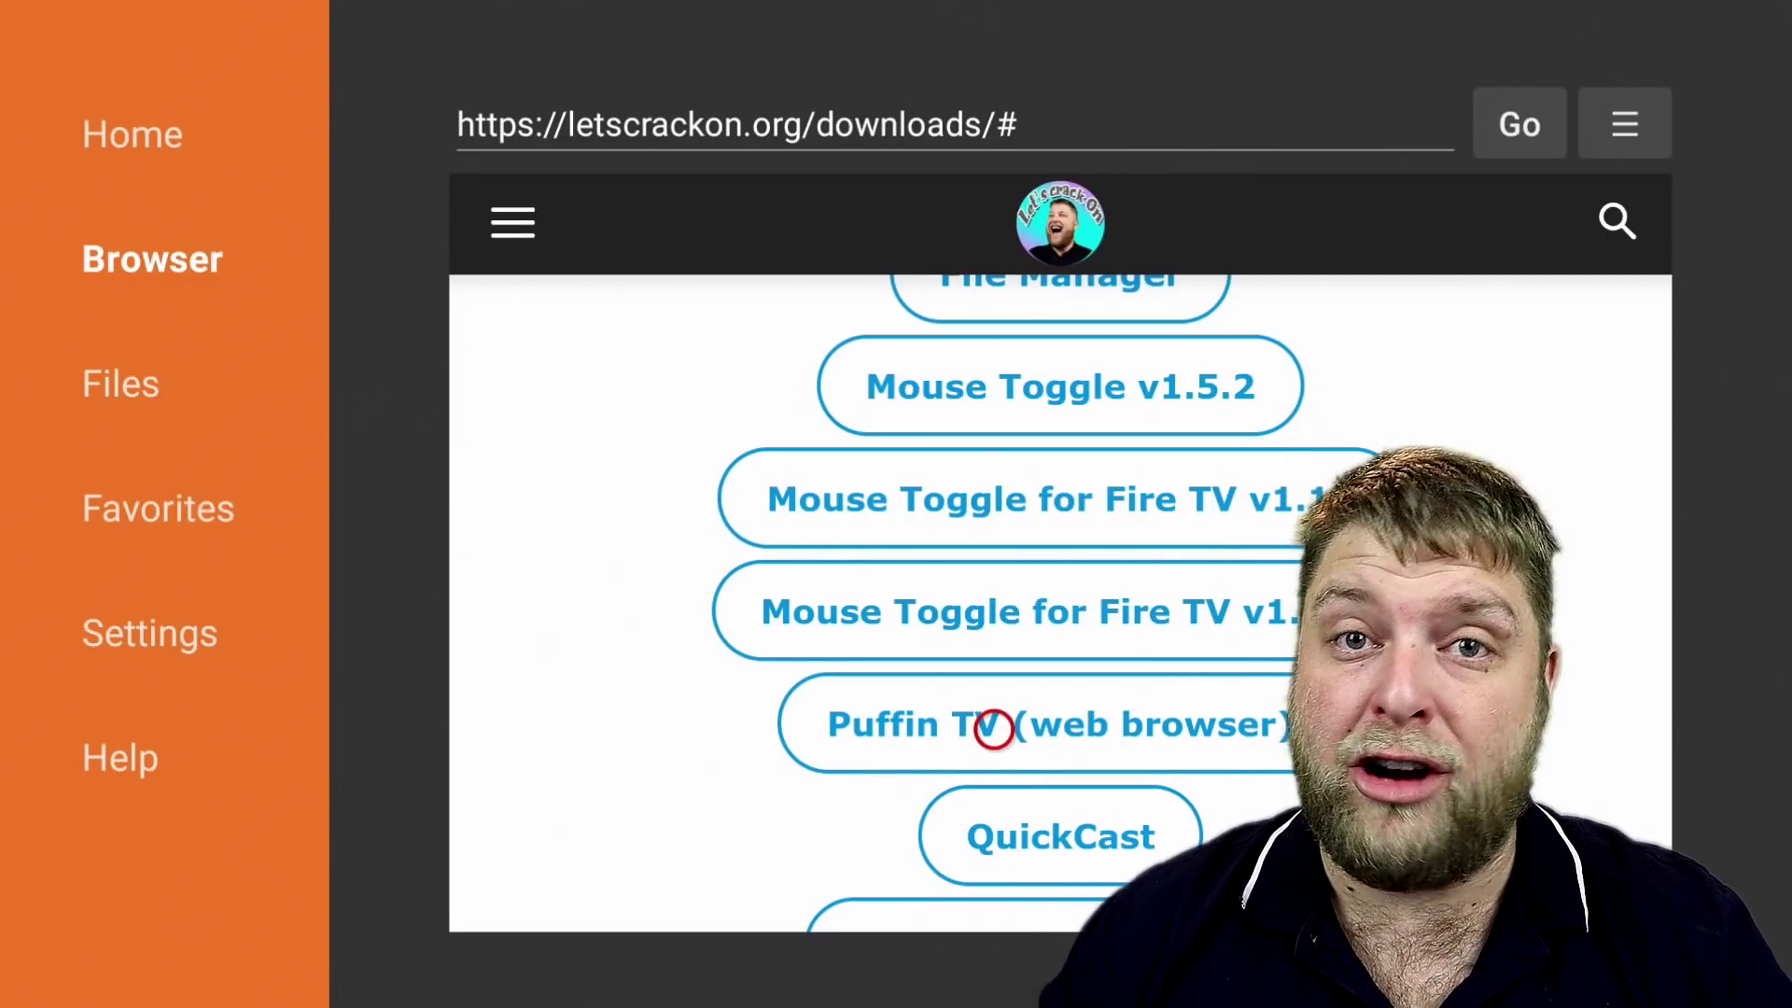
{"action": "scroll", "coordinate": [992, 775], "scroll_direction": "down", "scroll_amount": 10}
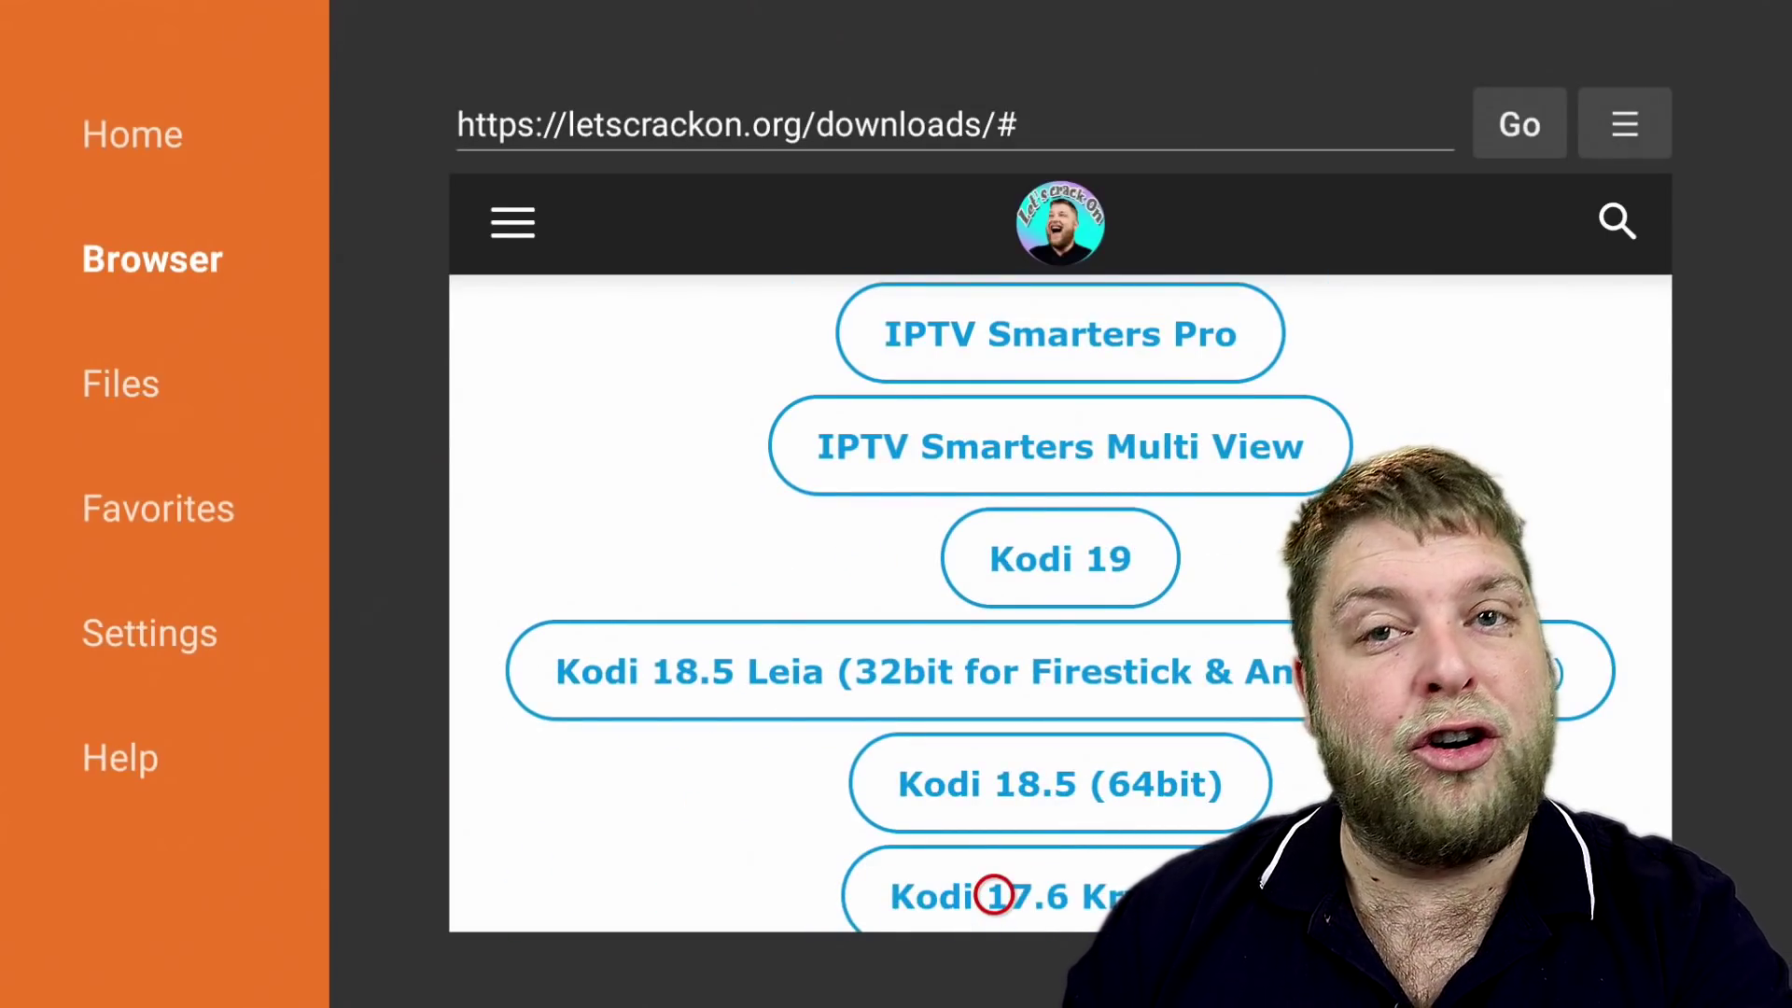
{"action": "scroll", "coordinate": [994, 894], "scroll_direction": "down", "scroll_amount": 4}
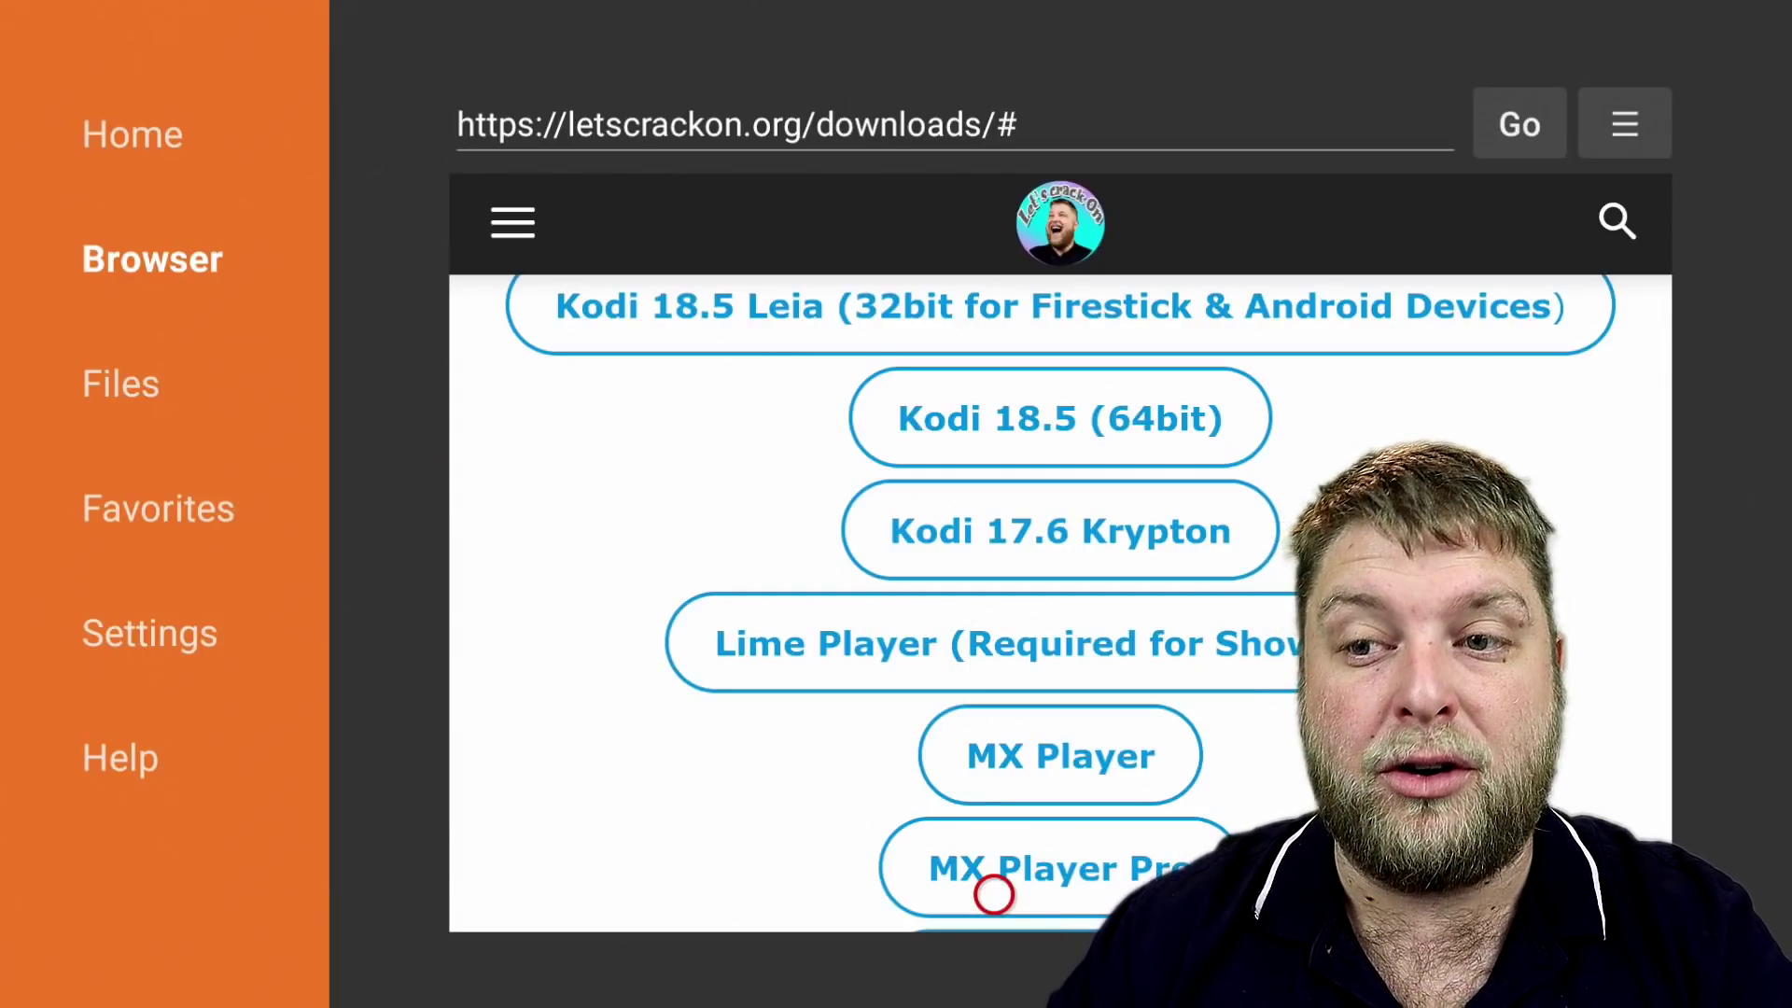
{"action": "scroll", "coordinate": [994, 894], "scroll_direction": "down", "scroll_amount": 10}
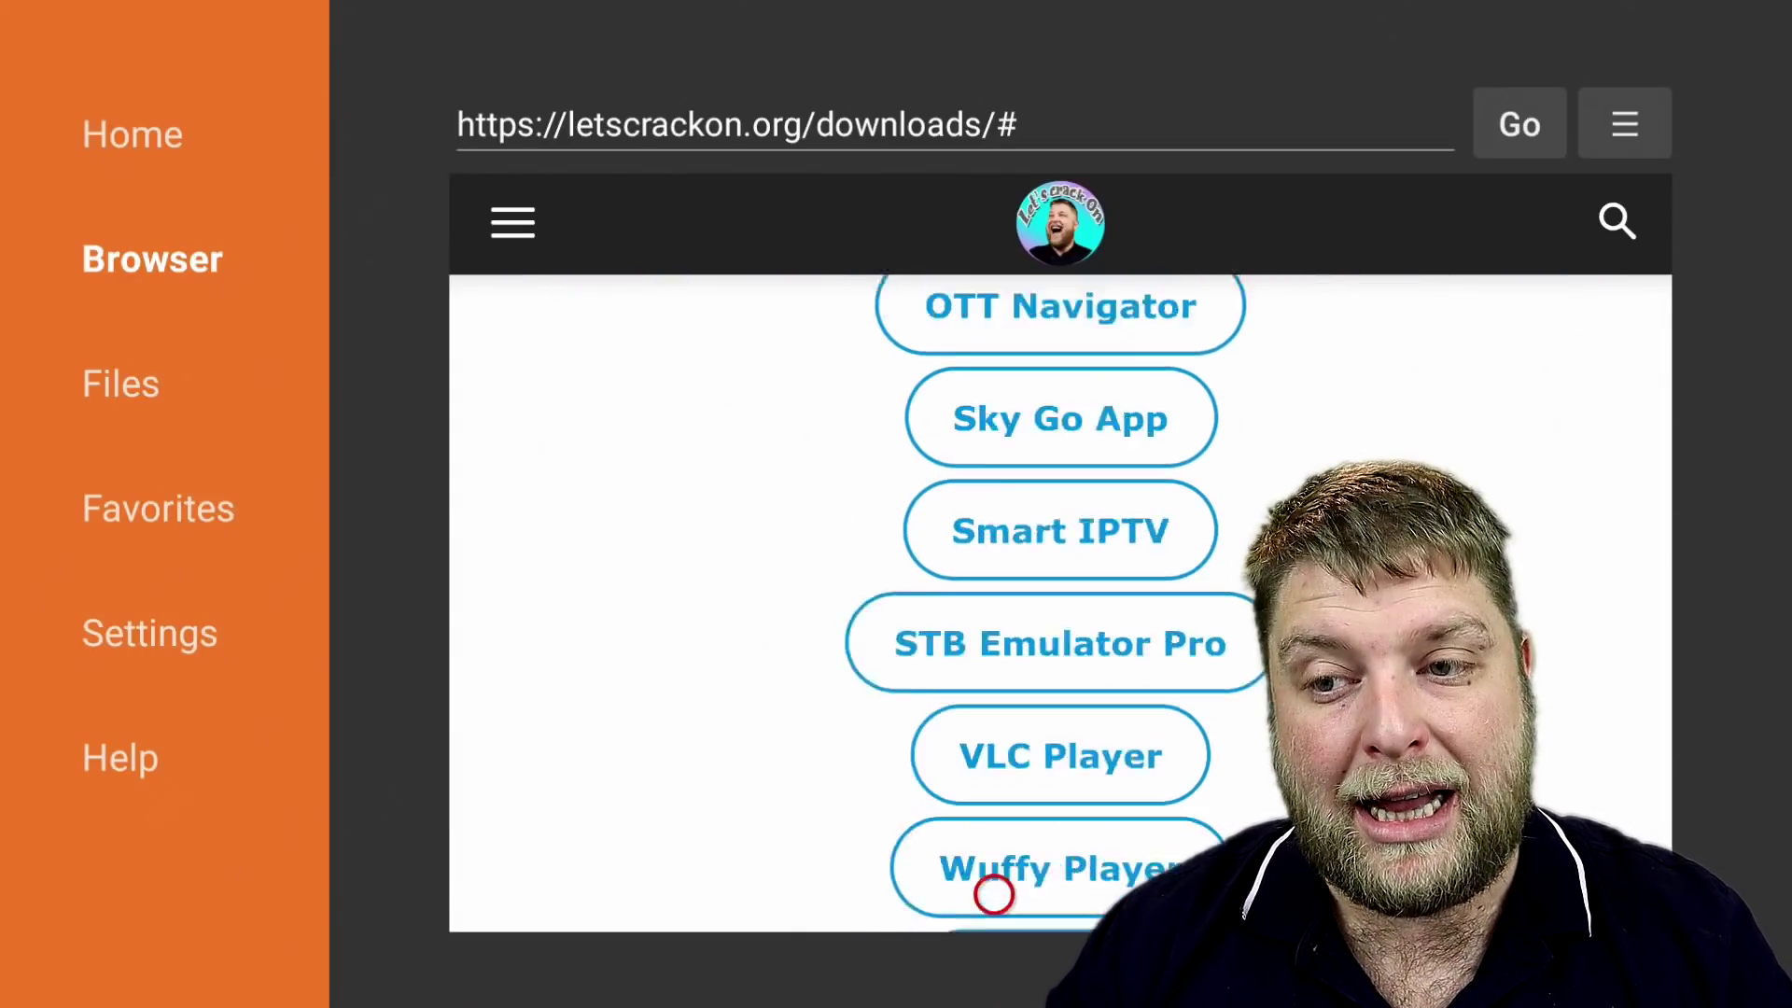
{"action": "scroll", "coordinate": [994, 894], "scroll_direction": "down", "scroll_amount": 5}
{"action": "scroll", "coordinate": [994, 214], "scroll_direction": "up", "scroll_amount": 5}
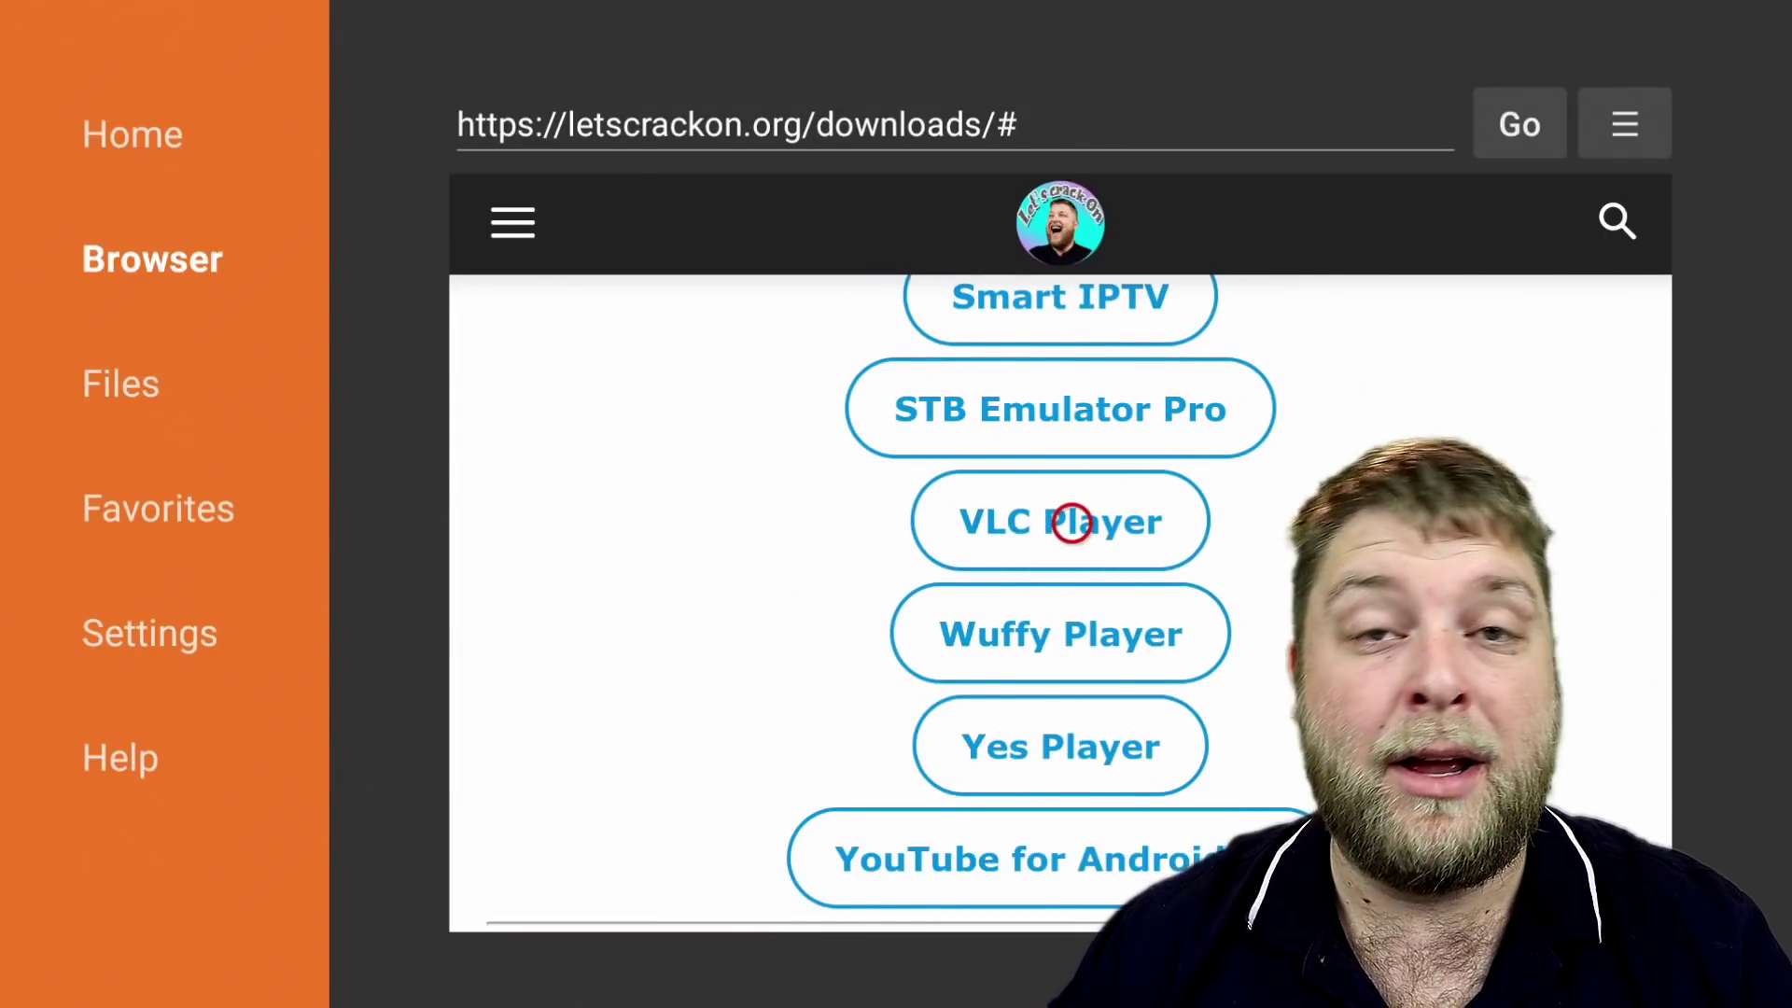
{"action": "left_click", "coordinate": [1072, 522]}
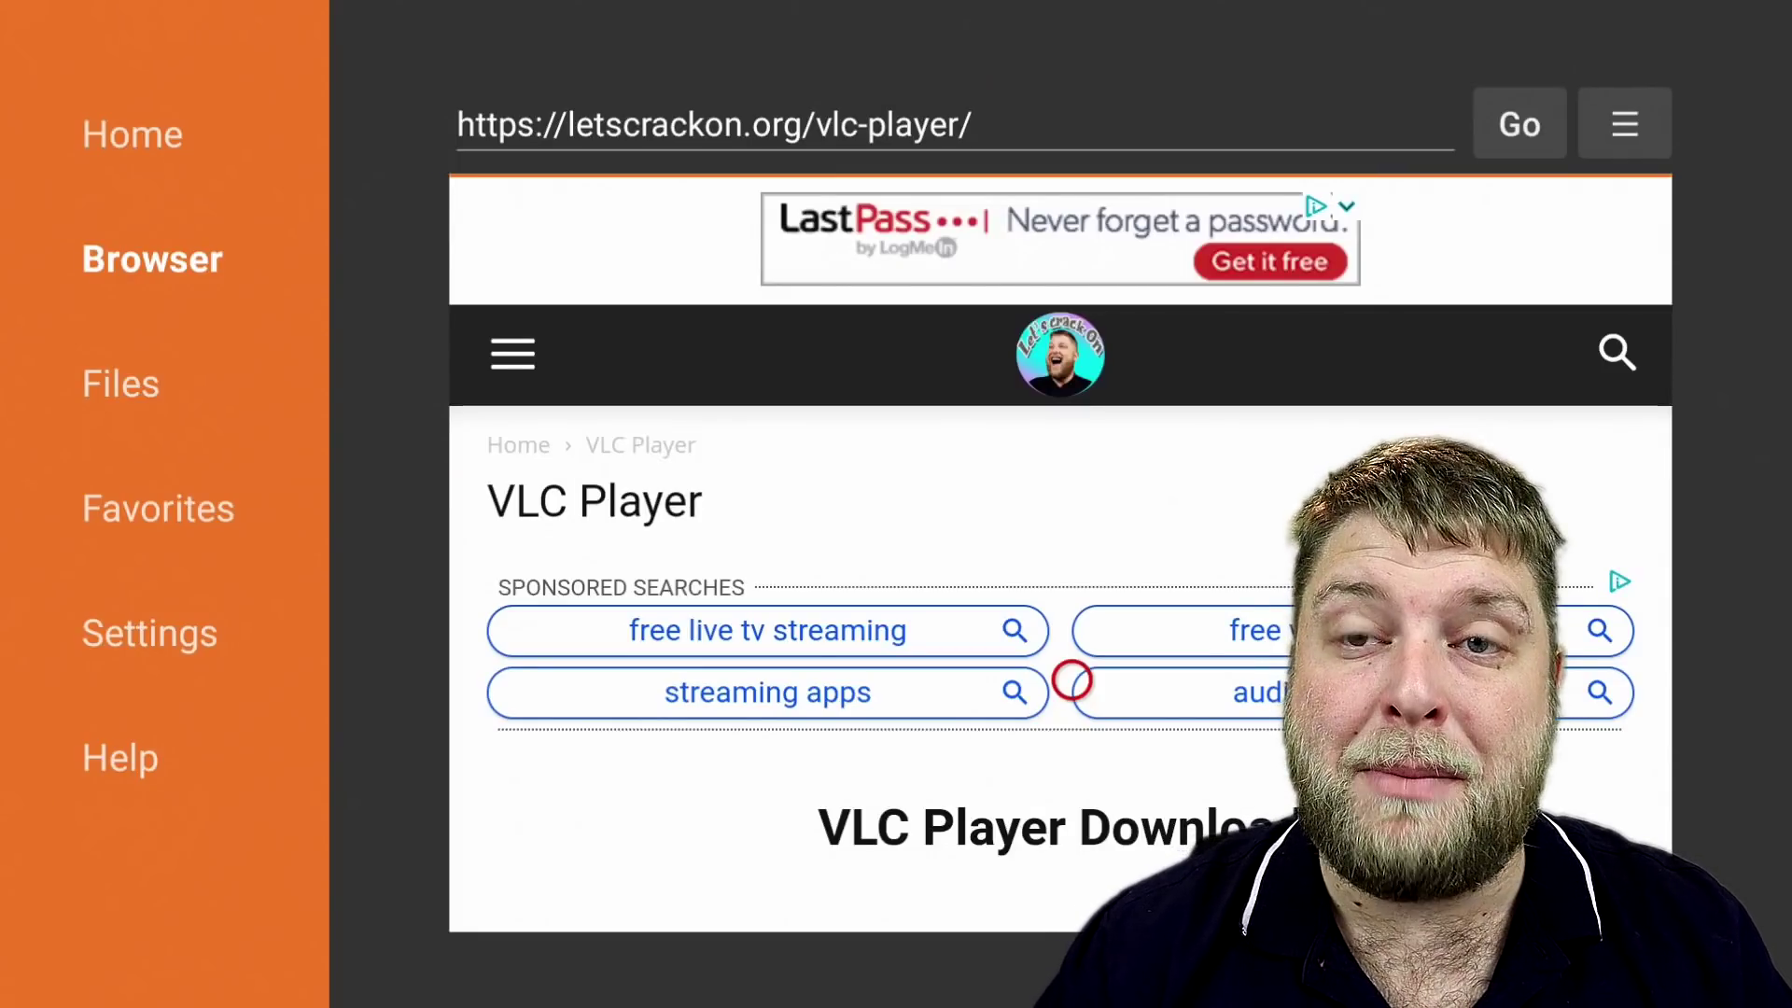
{"action": "scroll", "coordinate": [1071, 888], "scroll_direction": "down", "scroll_amount": 10}
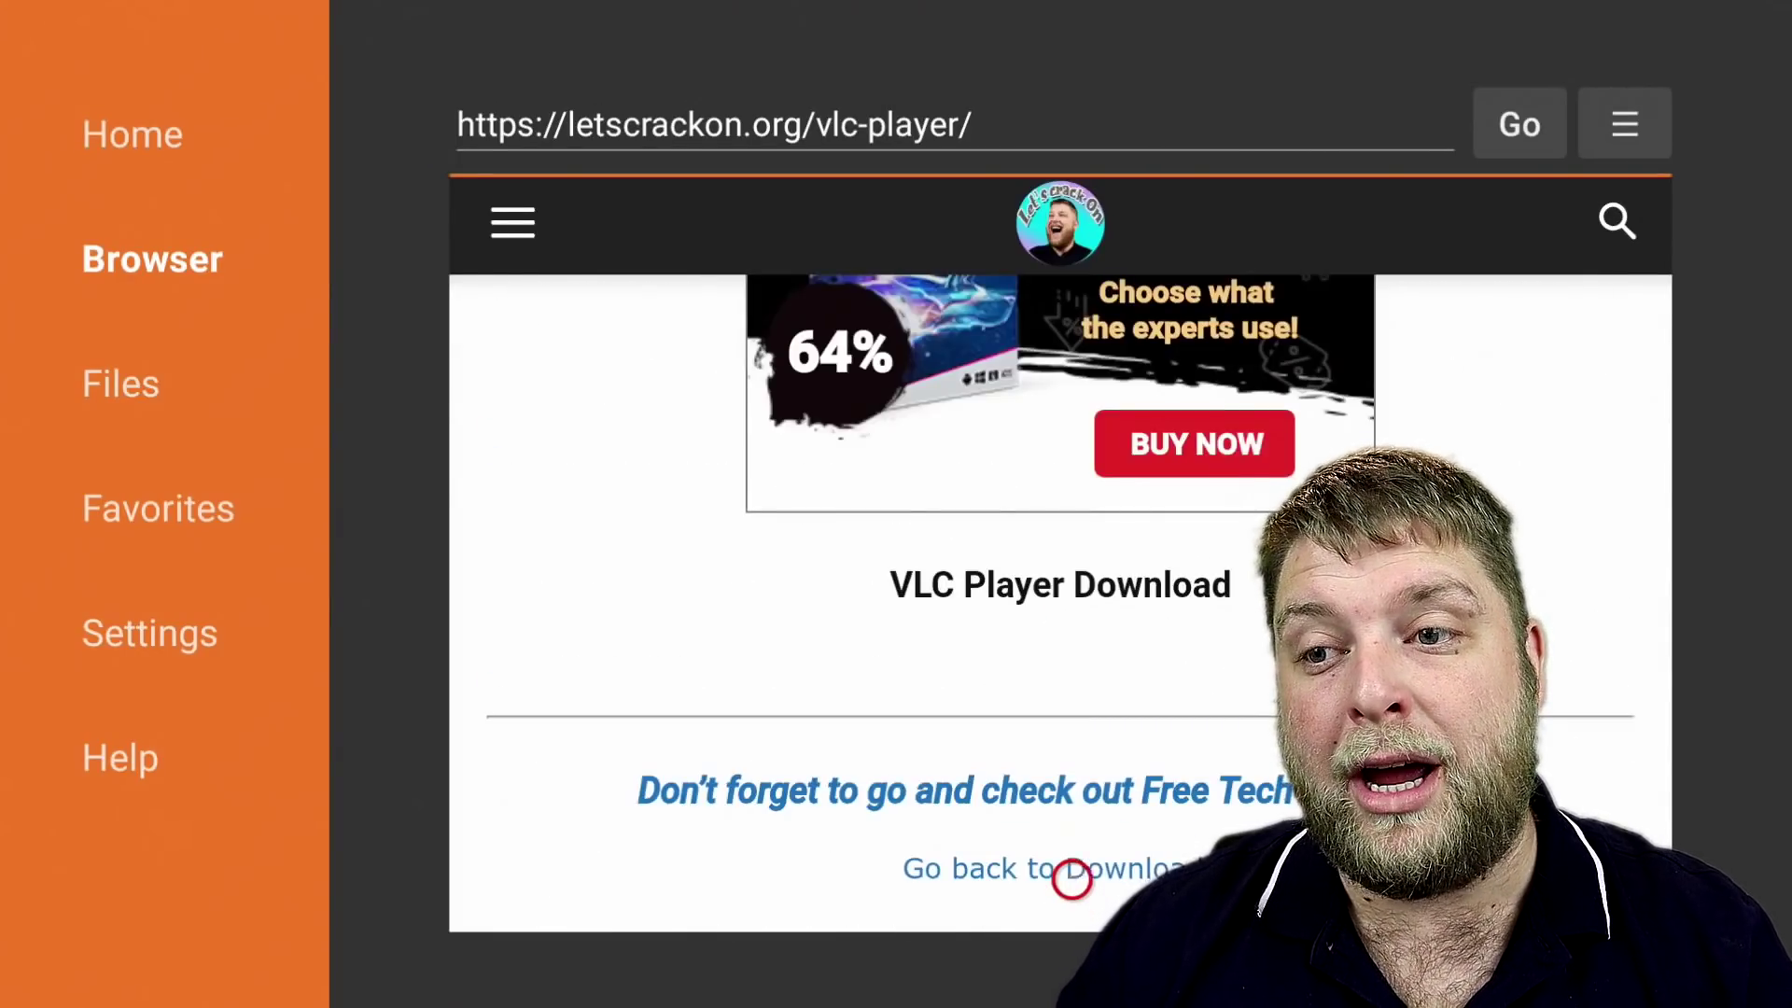
- Start the VLC Player download, bringing up the streamtrendz countdown page
{"action": "left_click", "coordinate": [1072, 707]}
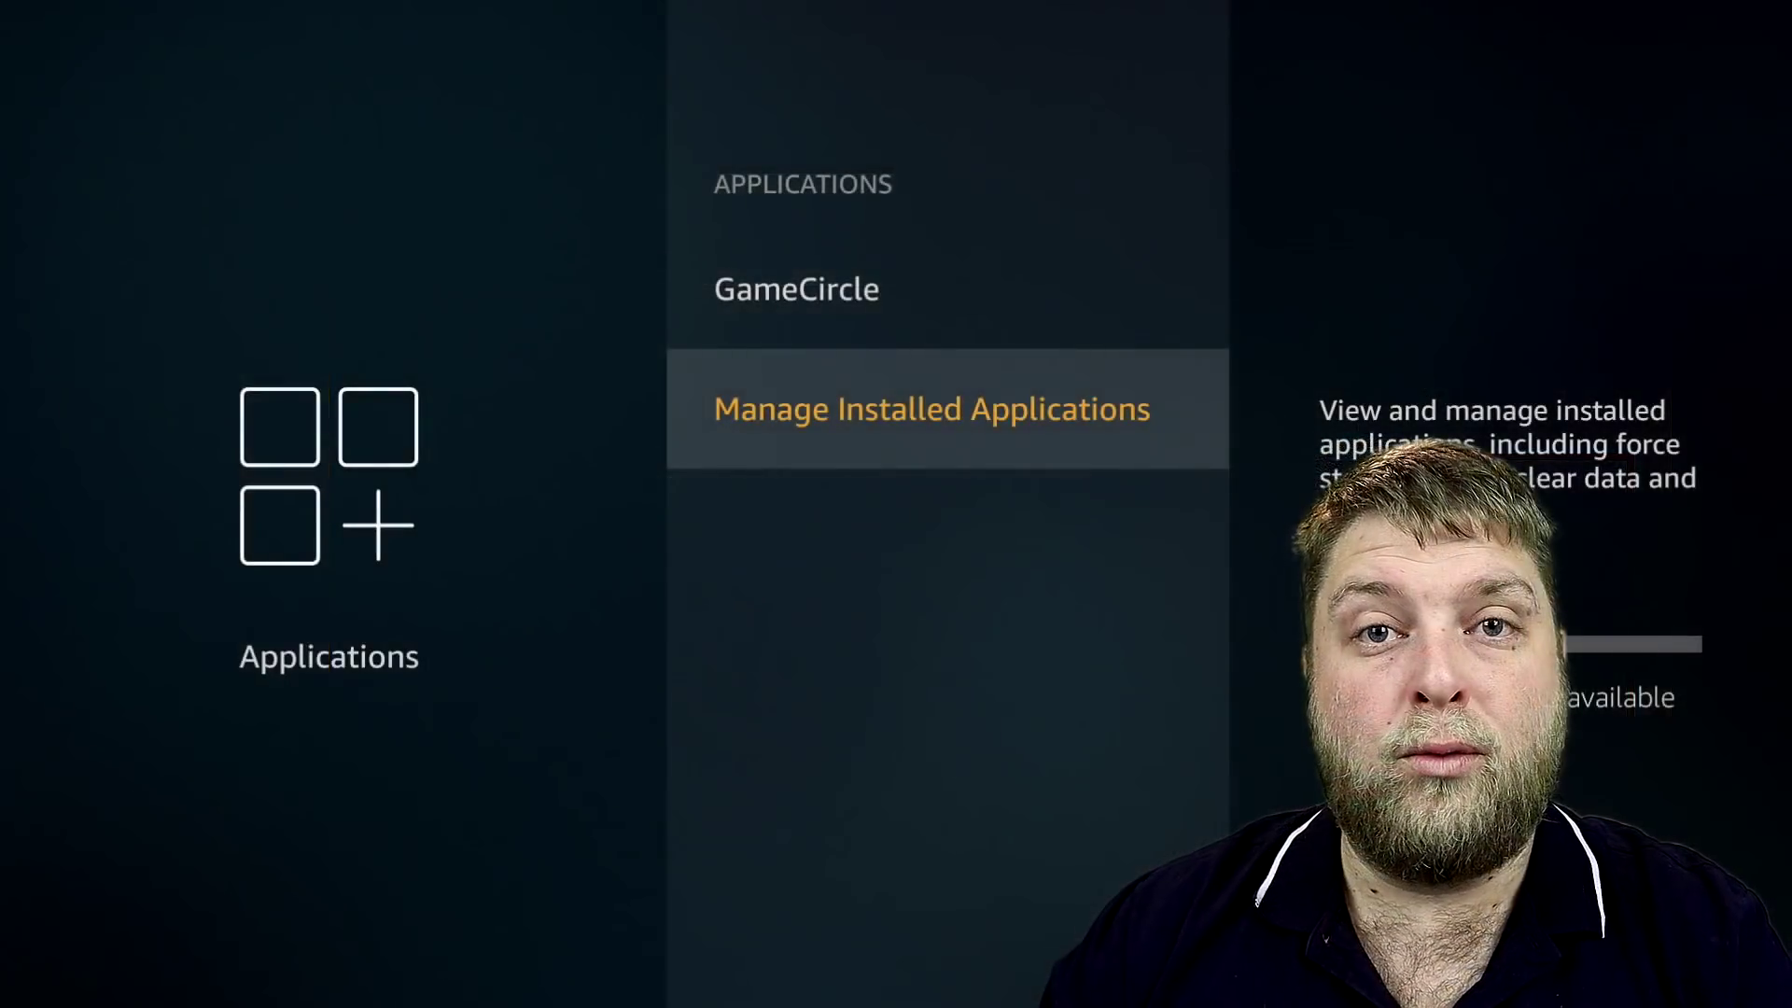
- Check Aptoide TV, Filelinked and VLC in Manage Installed Applications, then launch Filelinked
{"action": "key", "text": "Return"}
{"action": "key", "text": "Down"}
{"action": "key", "text": "Down"}
{"action": "key", "text": "Up"}
{"action": "key", "text": "Up"}
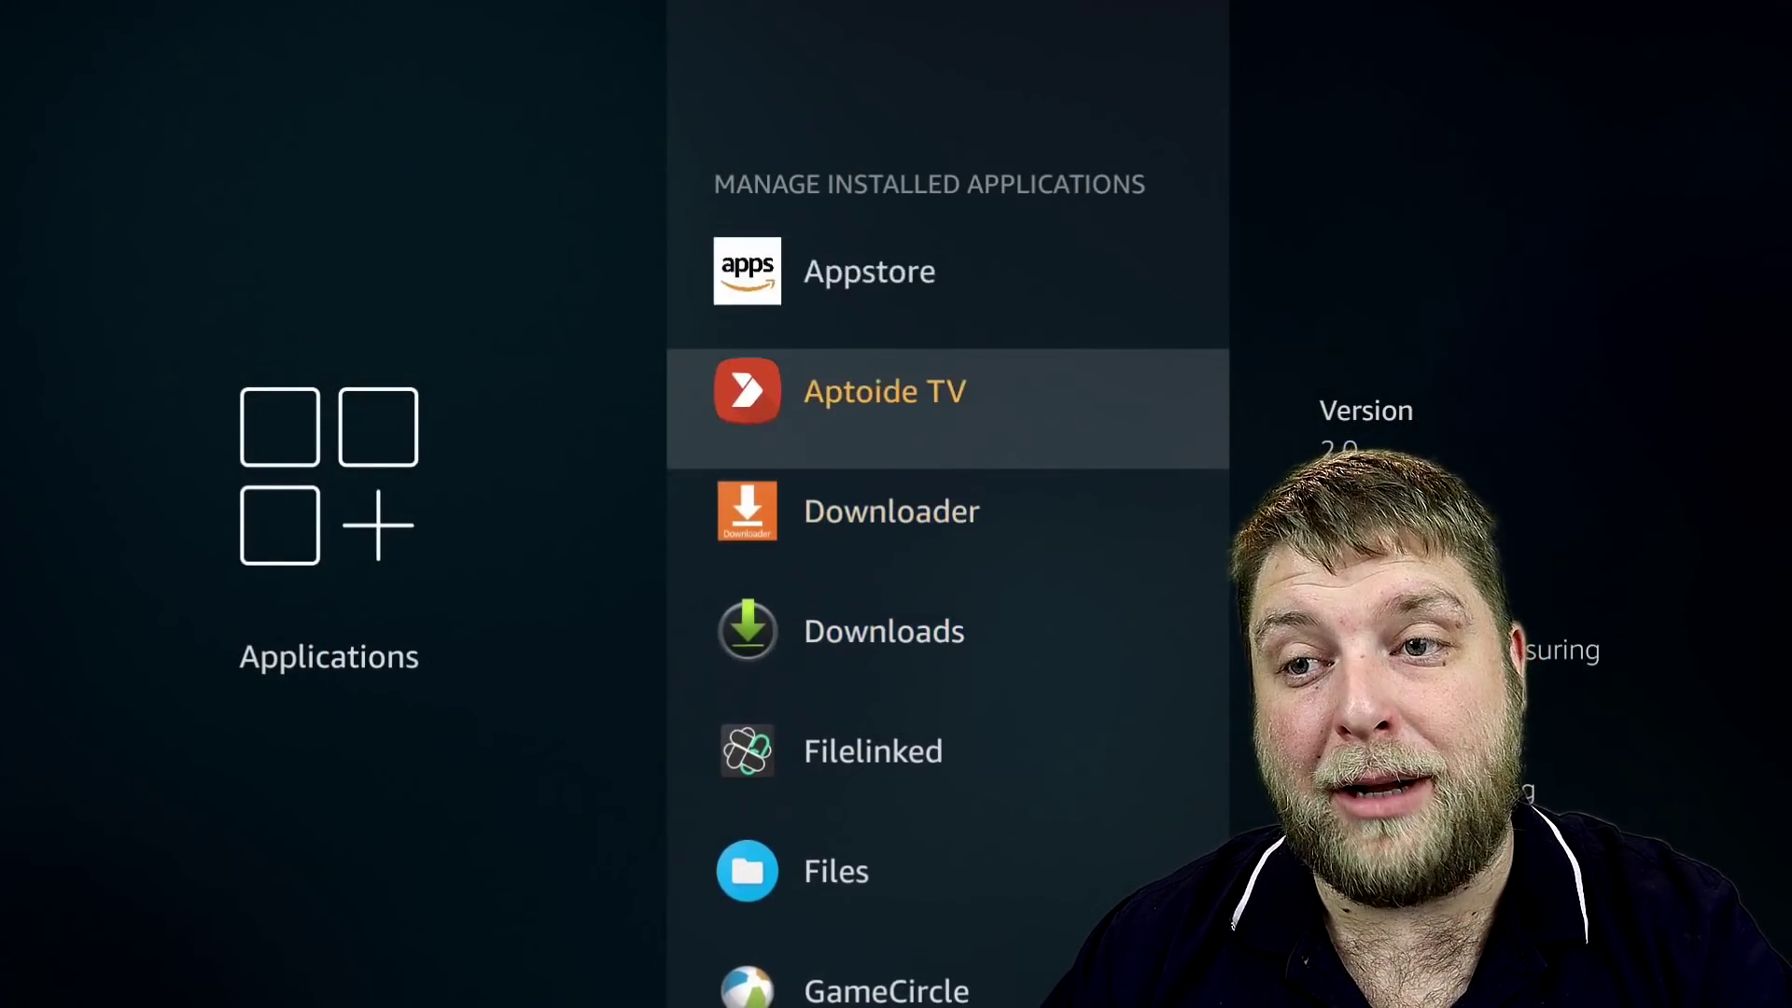
{"action": "key", "text": "Down"}
{"action": "key", "text": "Down"}
{"action": "key", "text": "Down"}
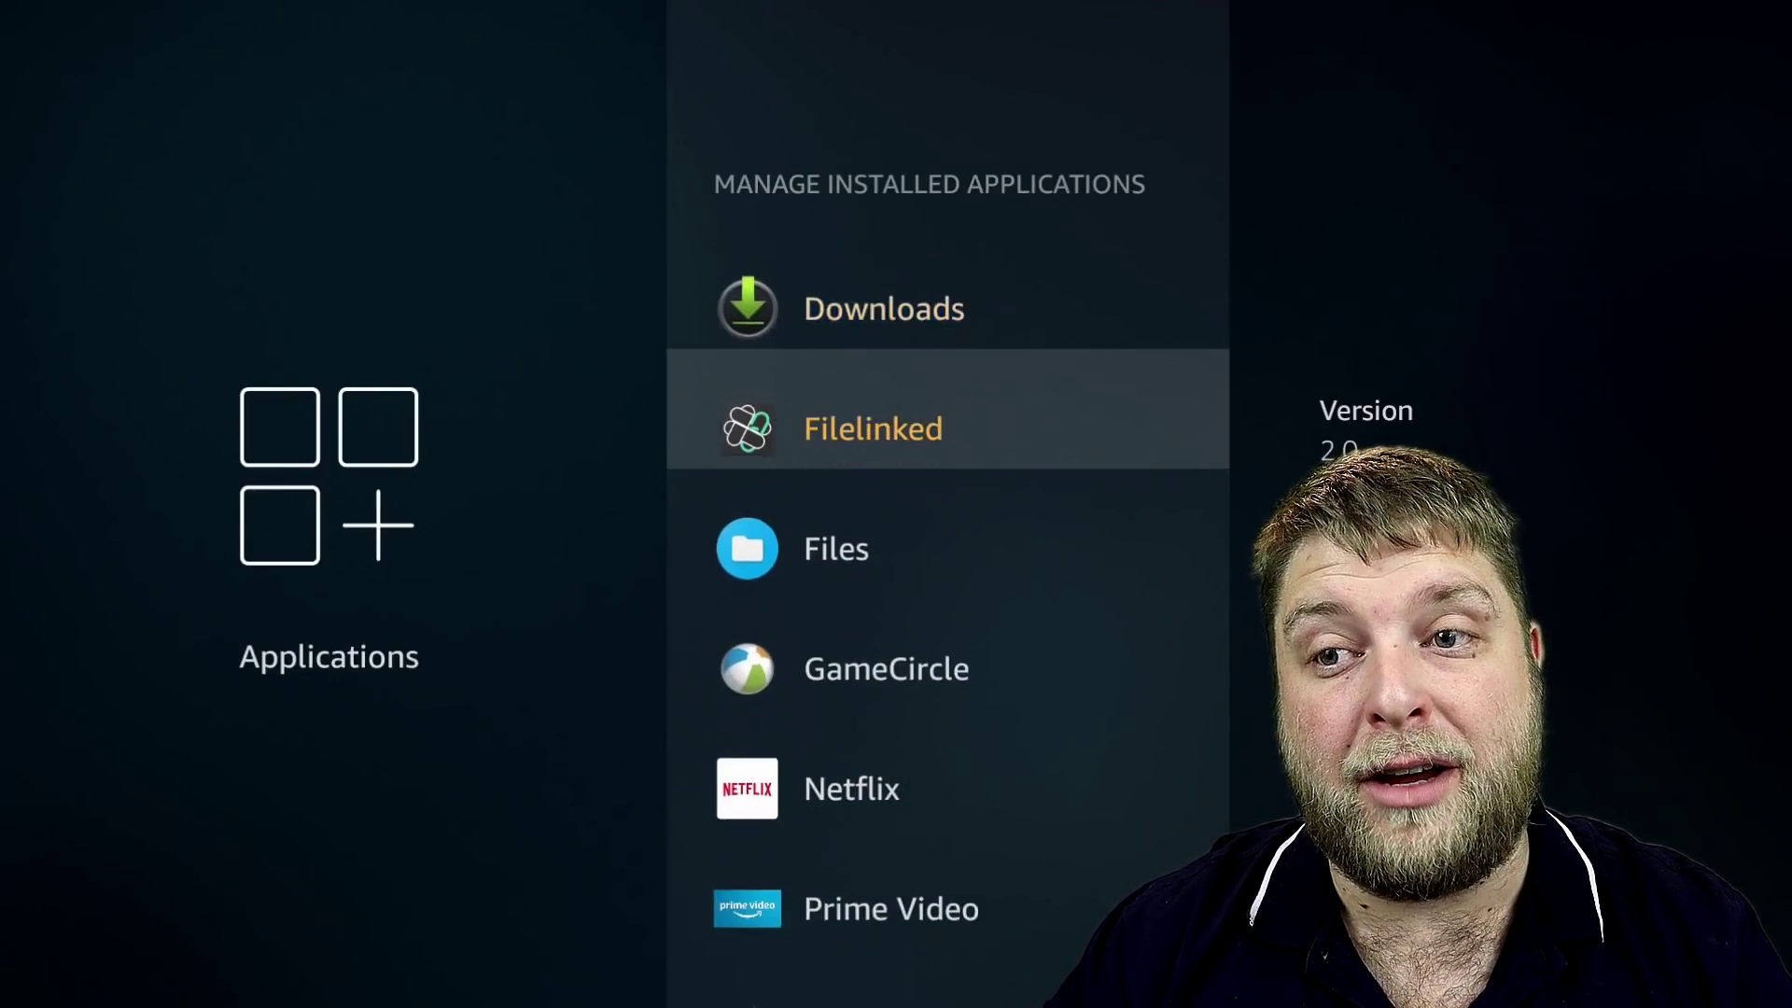
{"action": "key", "text": "Up"}
{"action": "key", "text": "Down"}
{"action": "key", "text": "Down"}
{"action": "key", "text": "Down"}
{"action": "key", "text": "Down"}
{"action": "key", "text": "Down"}
{"action": "key", "text": "Down"}
{"action": "key", "text": "Down"}
{"action": "key", "text": "Down"}
{"action": "key", "text": "Down"}
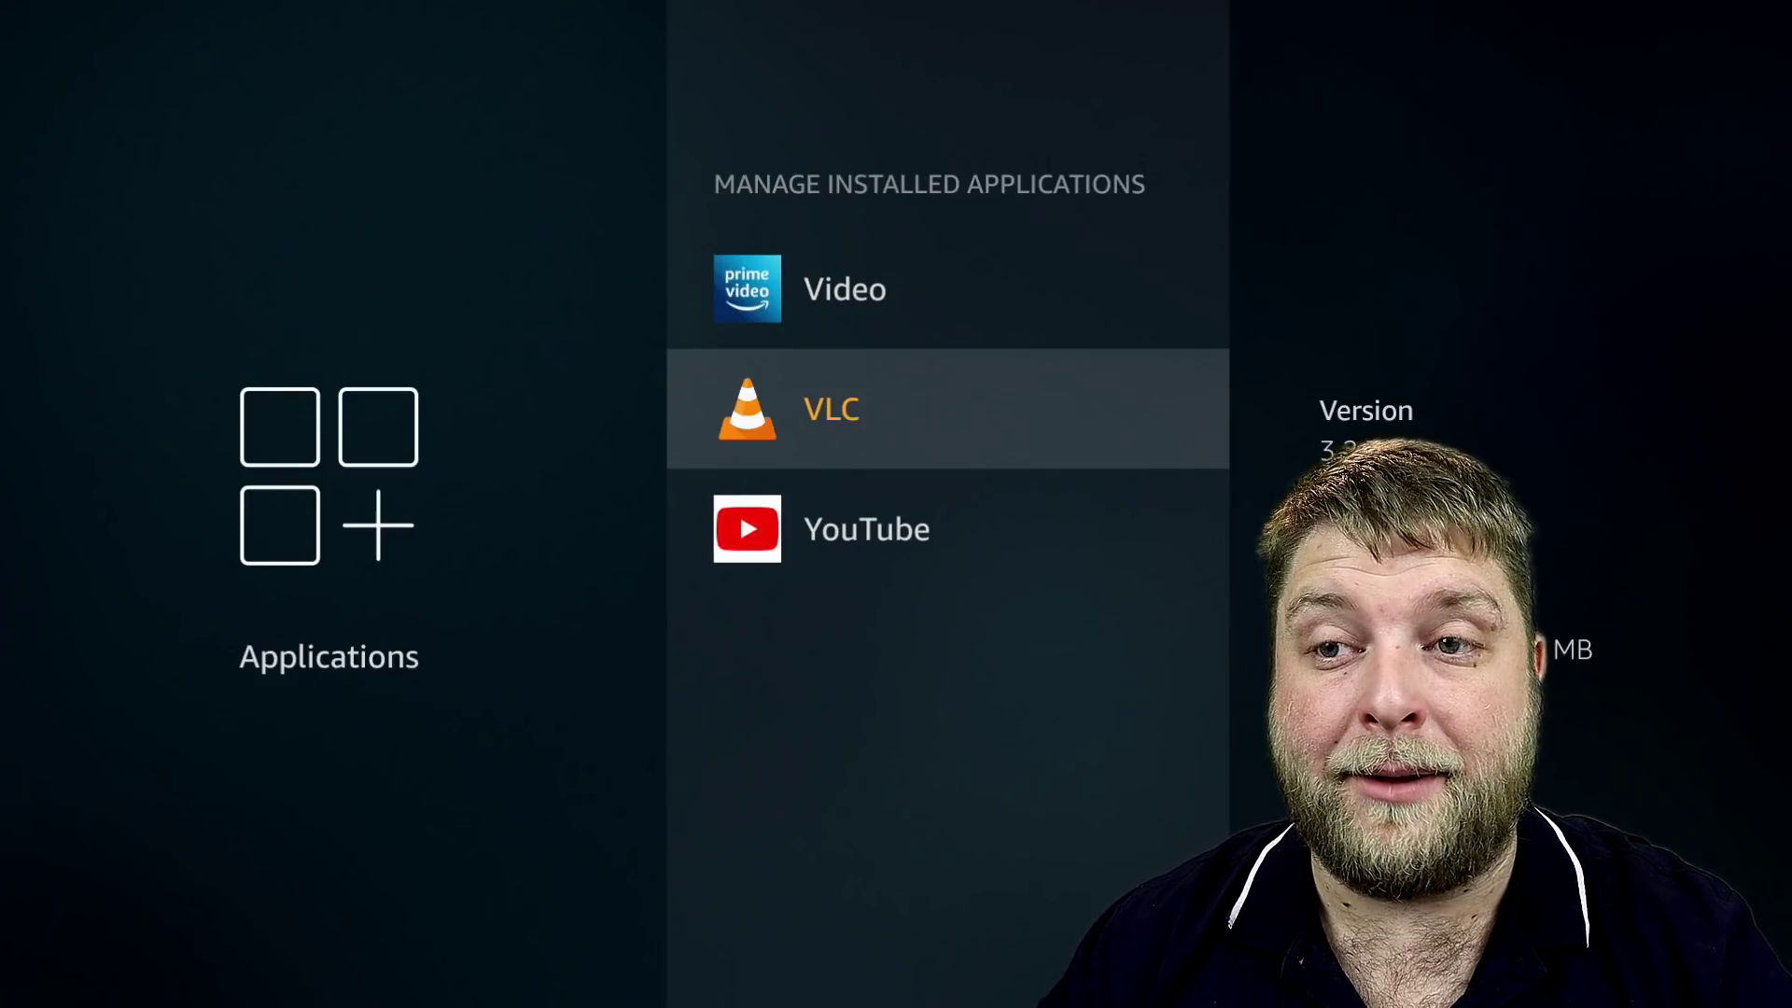
{"action": "key", "text": "Up"}
{"action": "key", "text": "Up"}
{"action": "key", "text": "Up"}
{"action": "key", "text": "Up"}
{"action": "key", "text": "Up"}
{"action": "key", "text": "Up"}
{"action": "key", "text": "Up"}
{"action": "key", "text": "Up"}
{"action": "key", "text": "Return"}
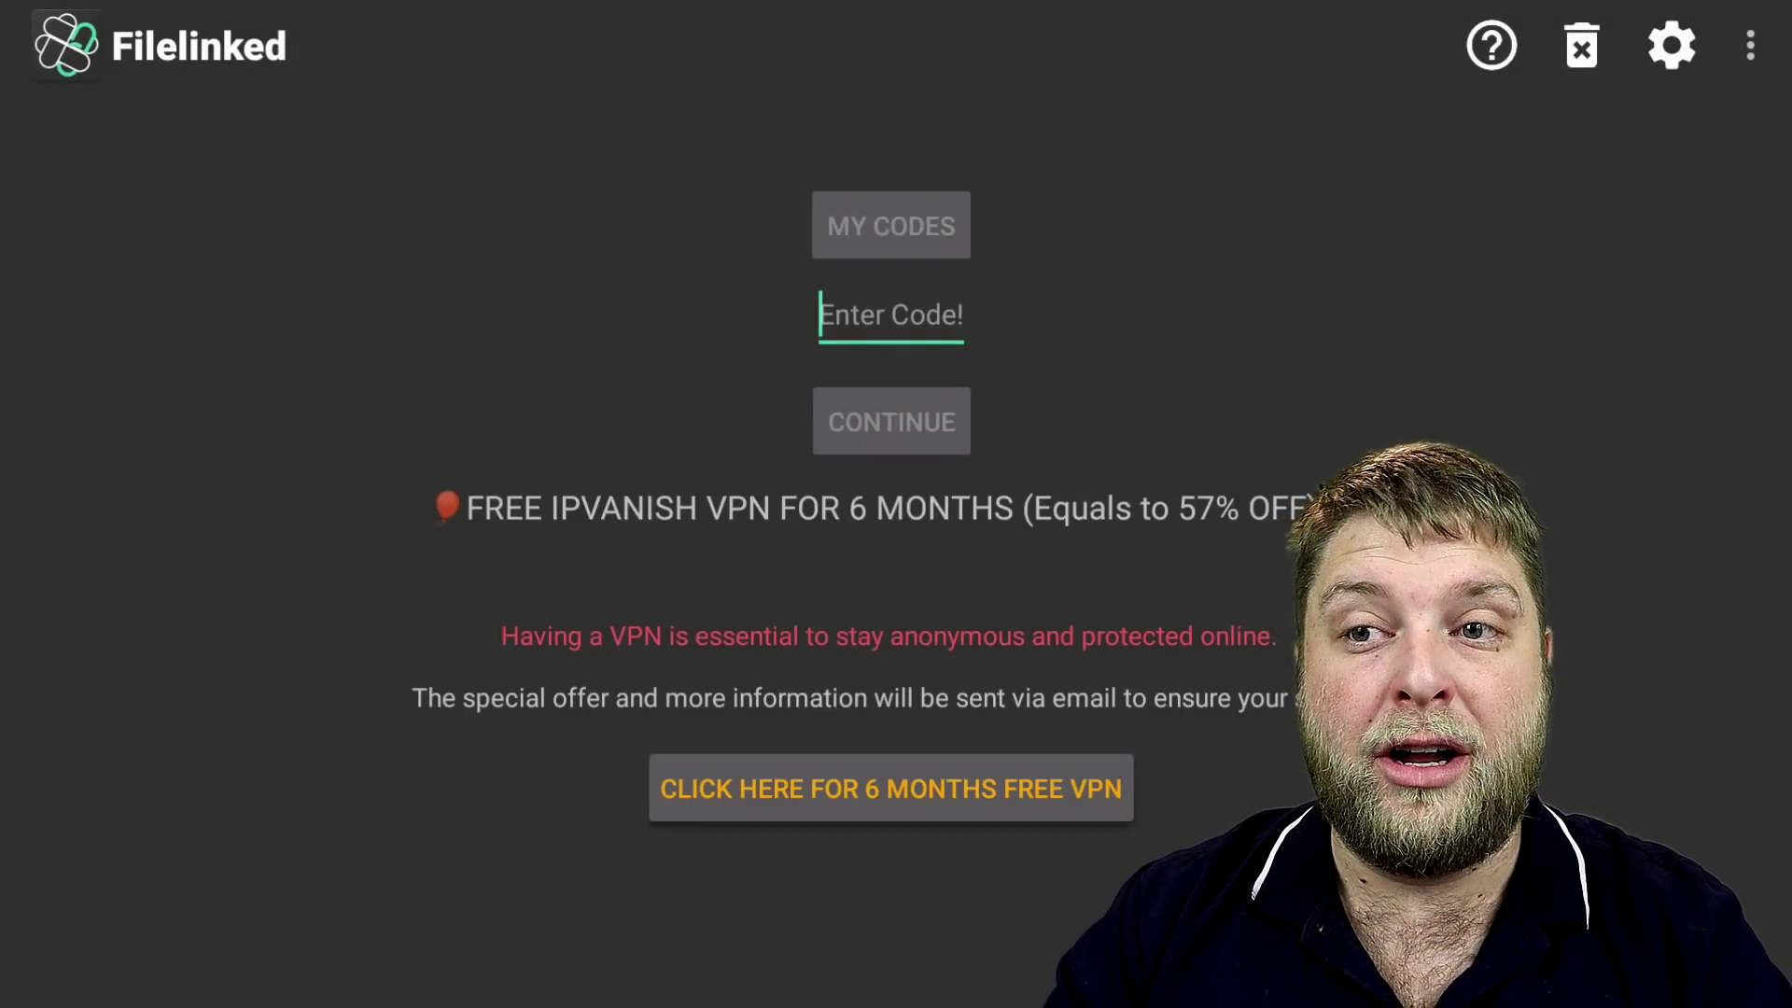
- Enter the first digits of the Hidden Gem store code on Filelinked's number pad
{"action": "key", "text": "Return"}
{"action": "key", "text": "Right"}
{"action": "key", "text": "Right"}
{"action": "key", "text": "Right"}
{"action": "key", "text": "Right"}
{"action": "key", "text": "Return"}
{"action": "key", "text": "Left"}
{"action": "key", "text": "Left"}
{"action": "key", "text": "Left"}
{"action": "key", "text": "Left"}
{"action": "key", "text": "Down"}
{"action": "key", "text": "Return"}
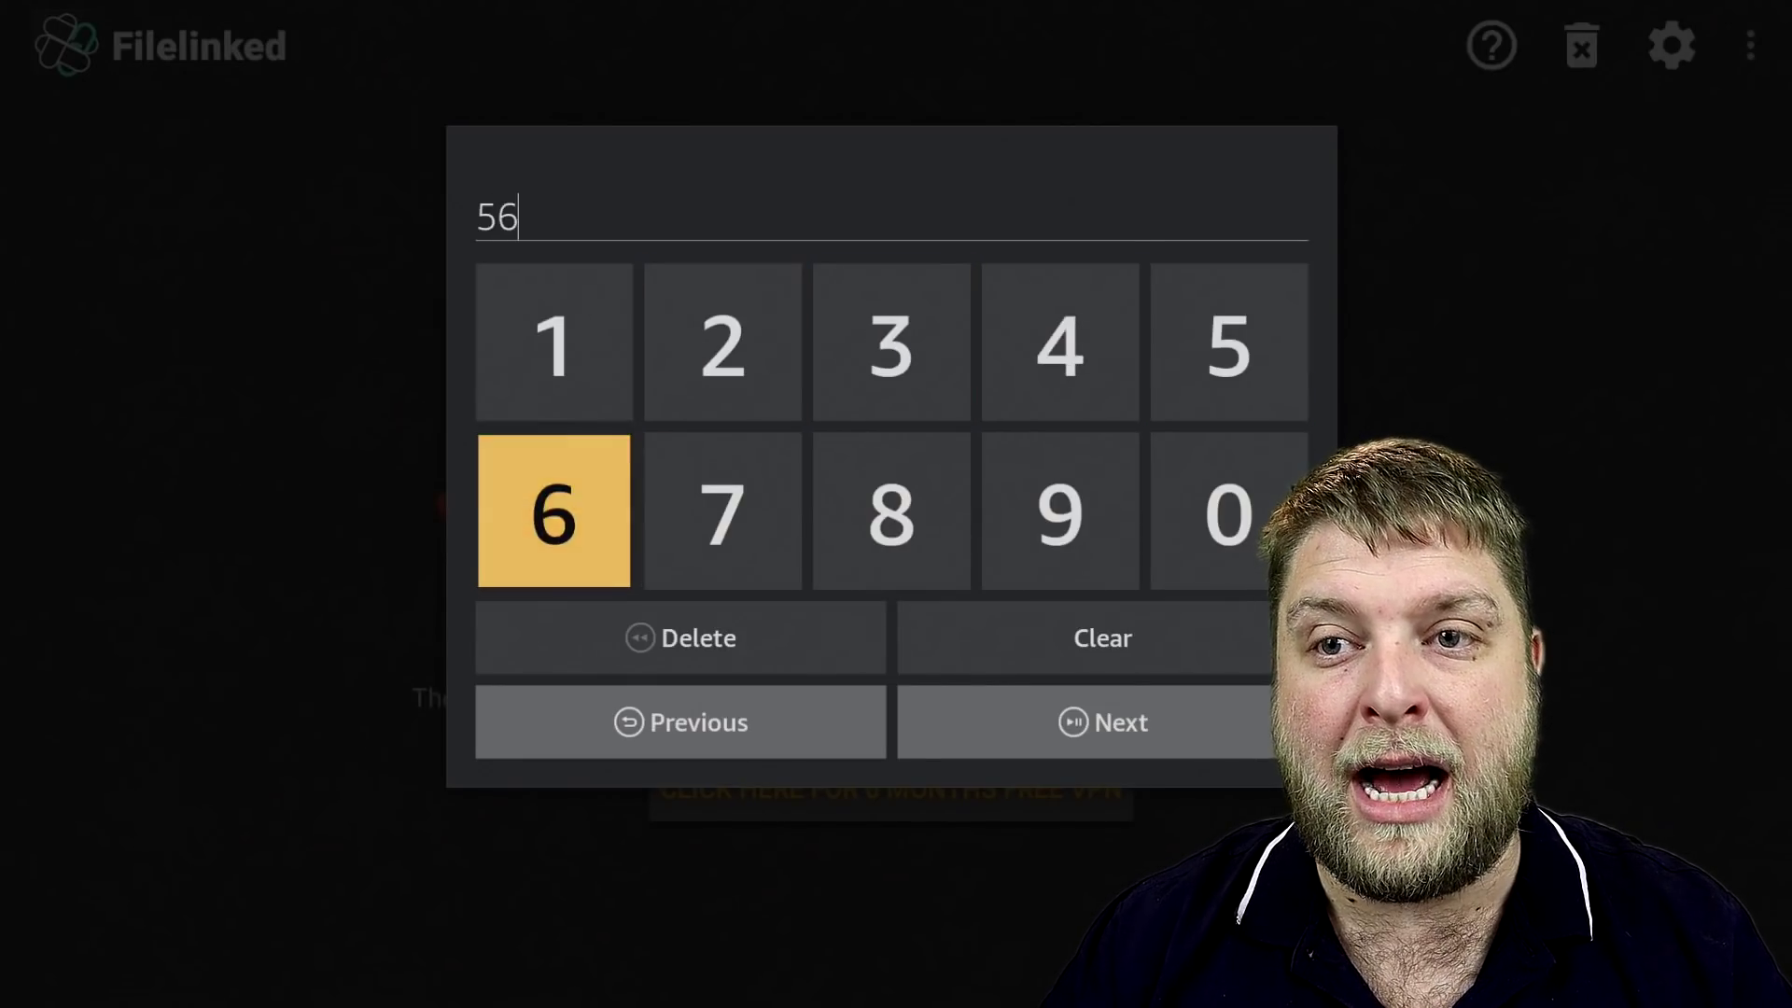
{"action": "key", "text": "Right"}
{"action": "key", "text": "Right"}
{"action": "key", "text": "Right"}
{"action": "key", "text": "Right"}
{"action": "key", "text": "Return"}
- Finish the eight-digit Hidden Gem code and confirm it
{"action": "key", "text": "Left"}
{"action": "key", "text": "Left"}
{"action": "key", "text": "Left"}
{"action": "key", "text": "Up"}
{"action": "key", "text": "Left"}
{"action": "key", "text": "Return"}
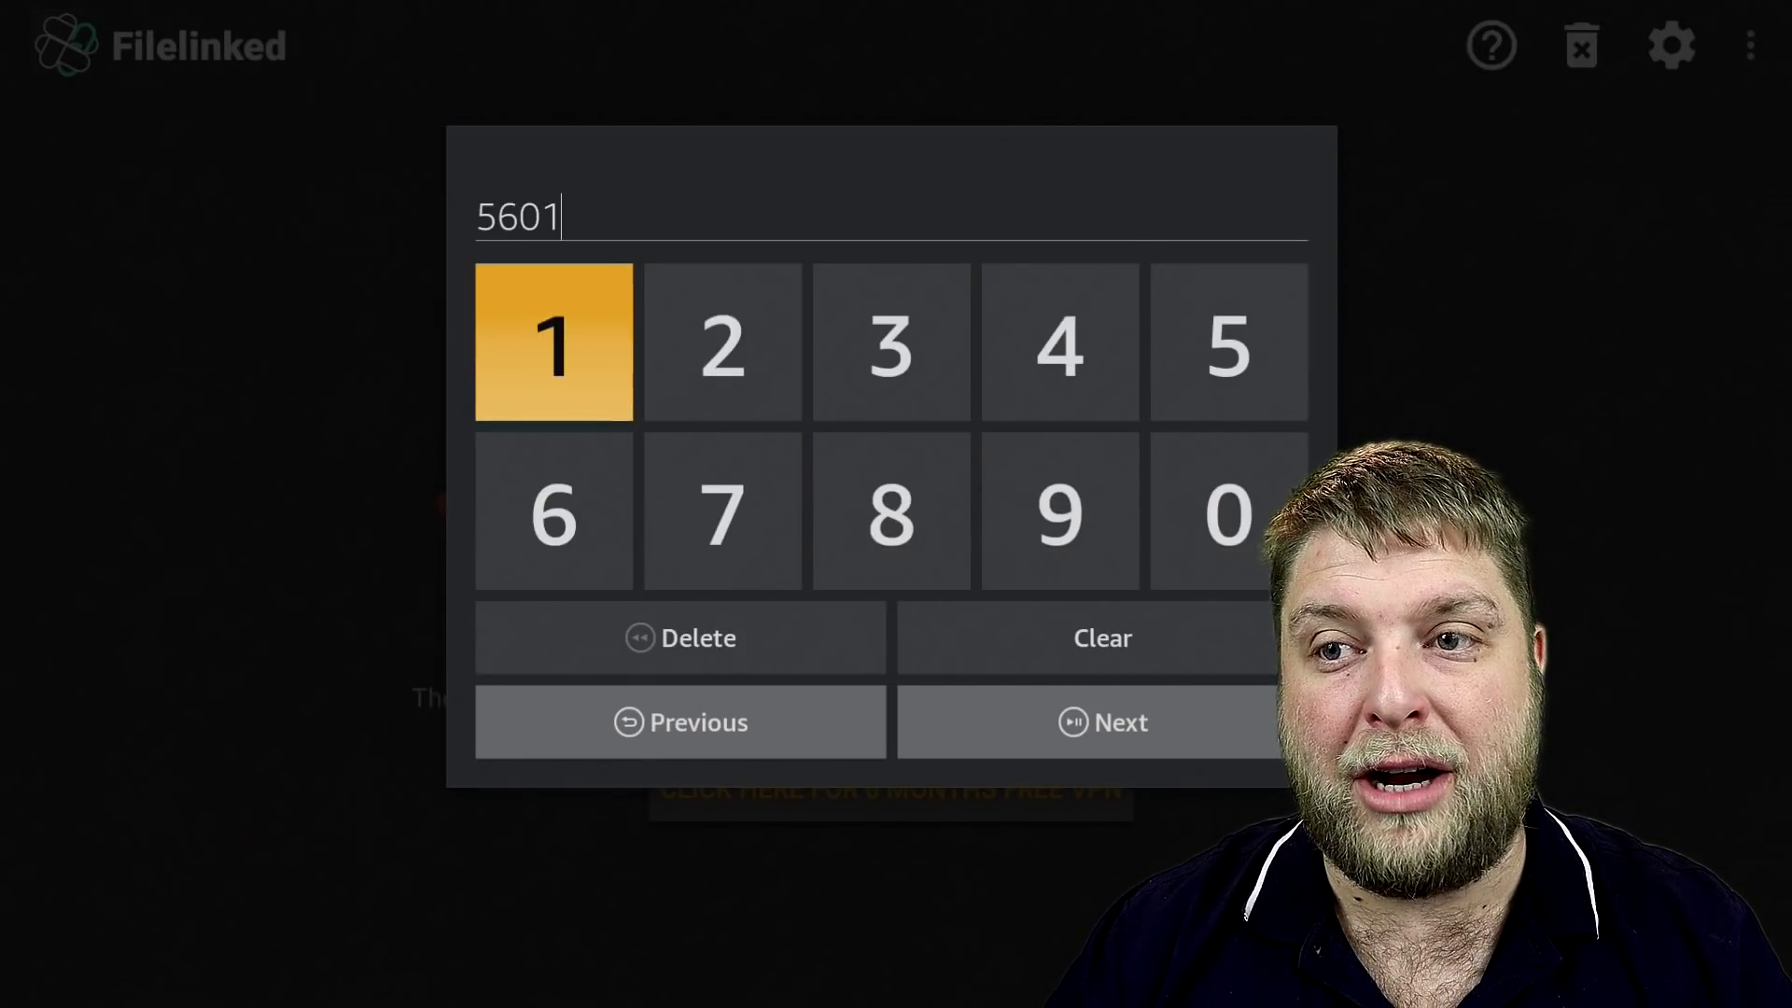
{"action": "key", "text": "Right"}
{"action": "key", "text": "Right"}
{"action": "key", "text": "Return"}
{"action": "key", "text": "Return"}
{"action": "key", "text": "Return"}
{"action": "key", "text": "Down"}
{"action": "key", "text": "Down"}
{"action": "key", "text": "Down"}
{"action": "key", "text": "Right"}
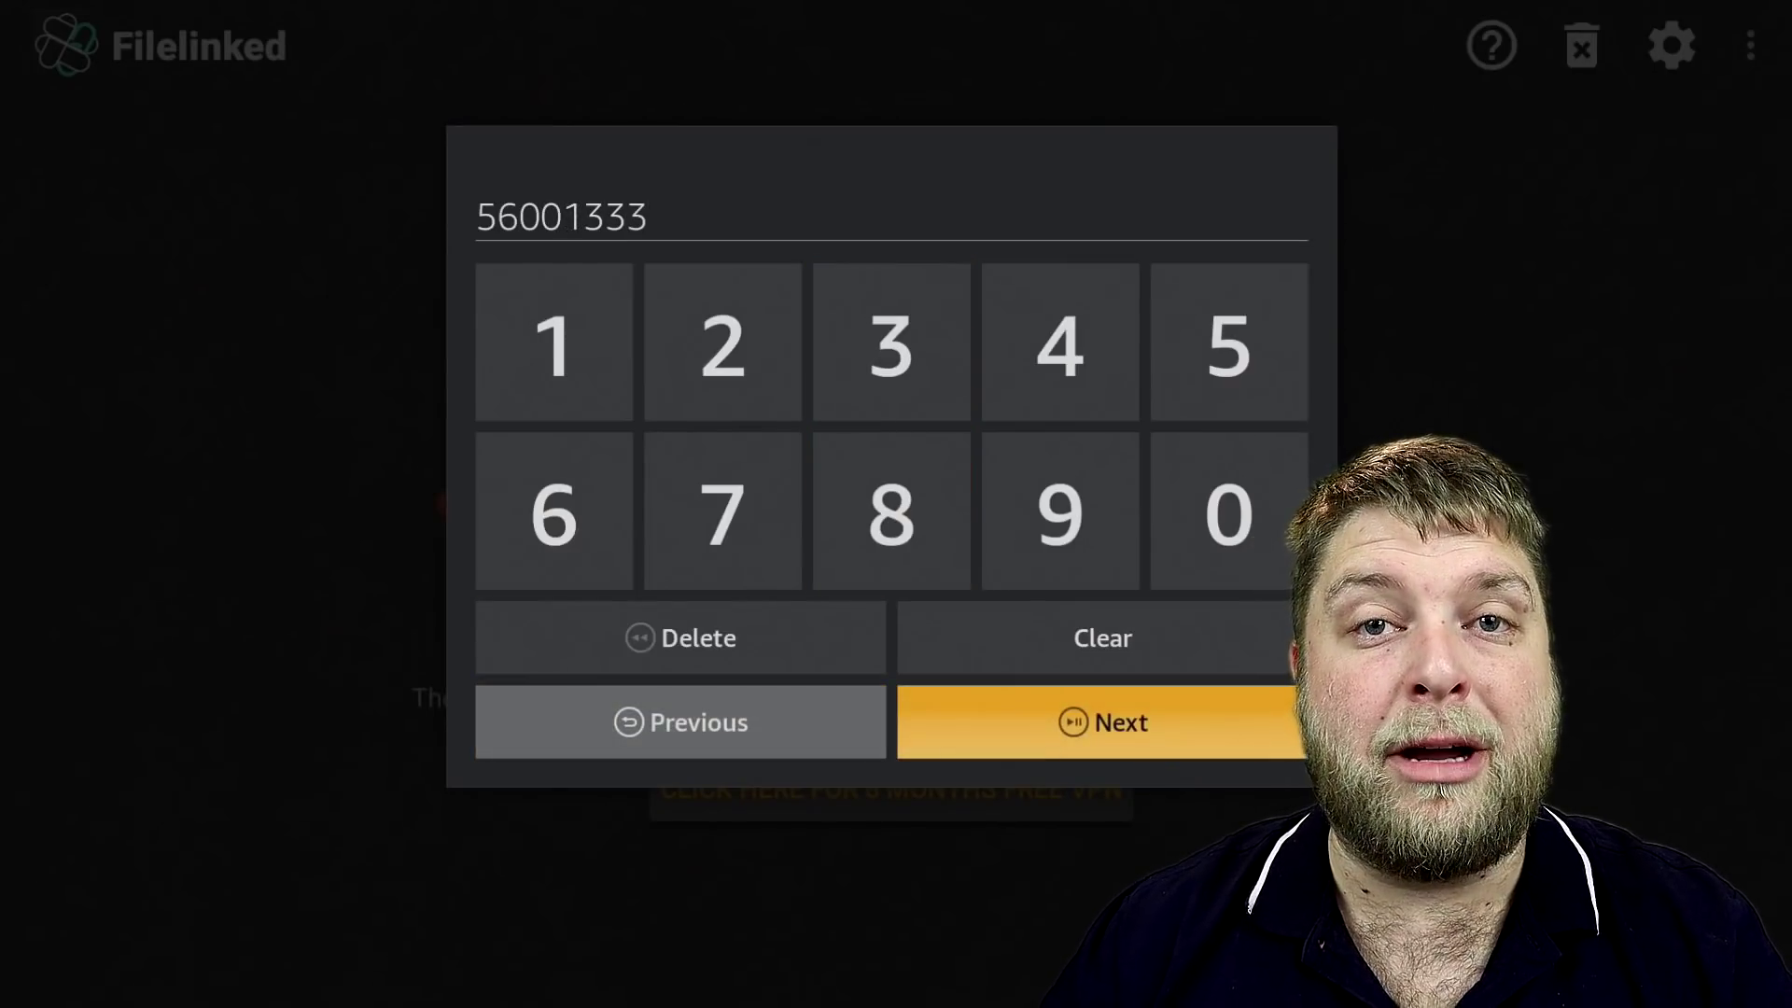
{"action": "key", "text": "Return"}
{"action": "key", "text": "Return"}
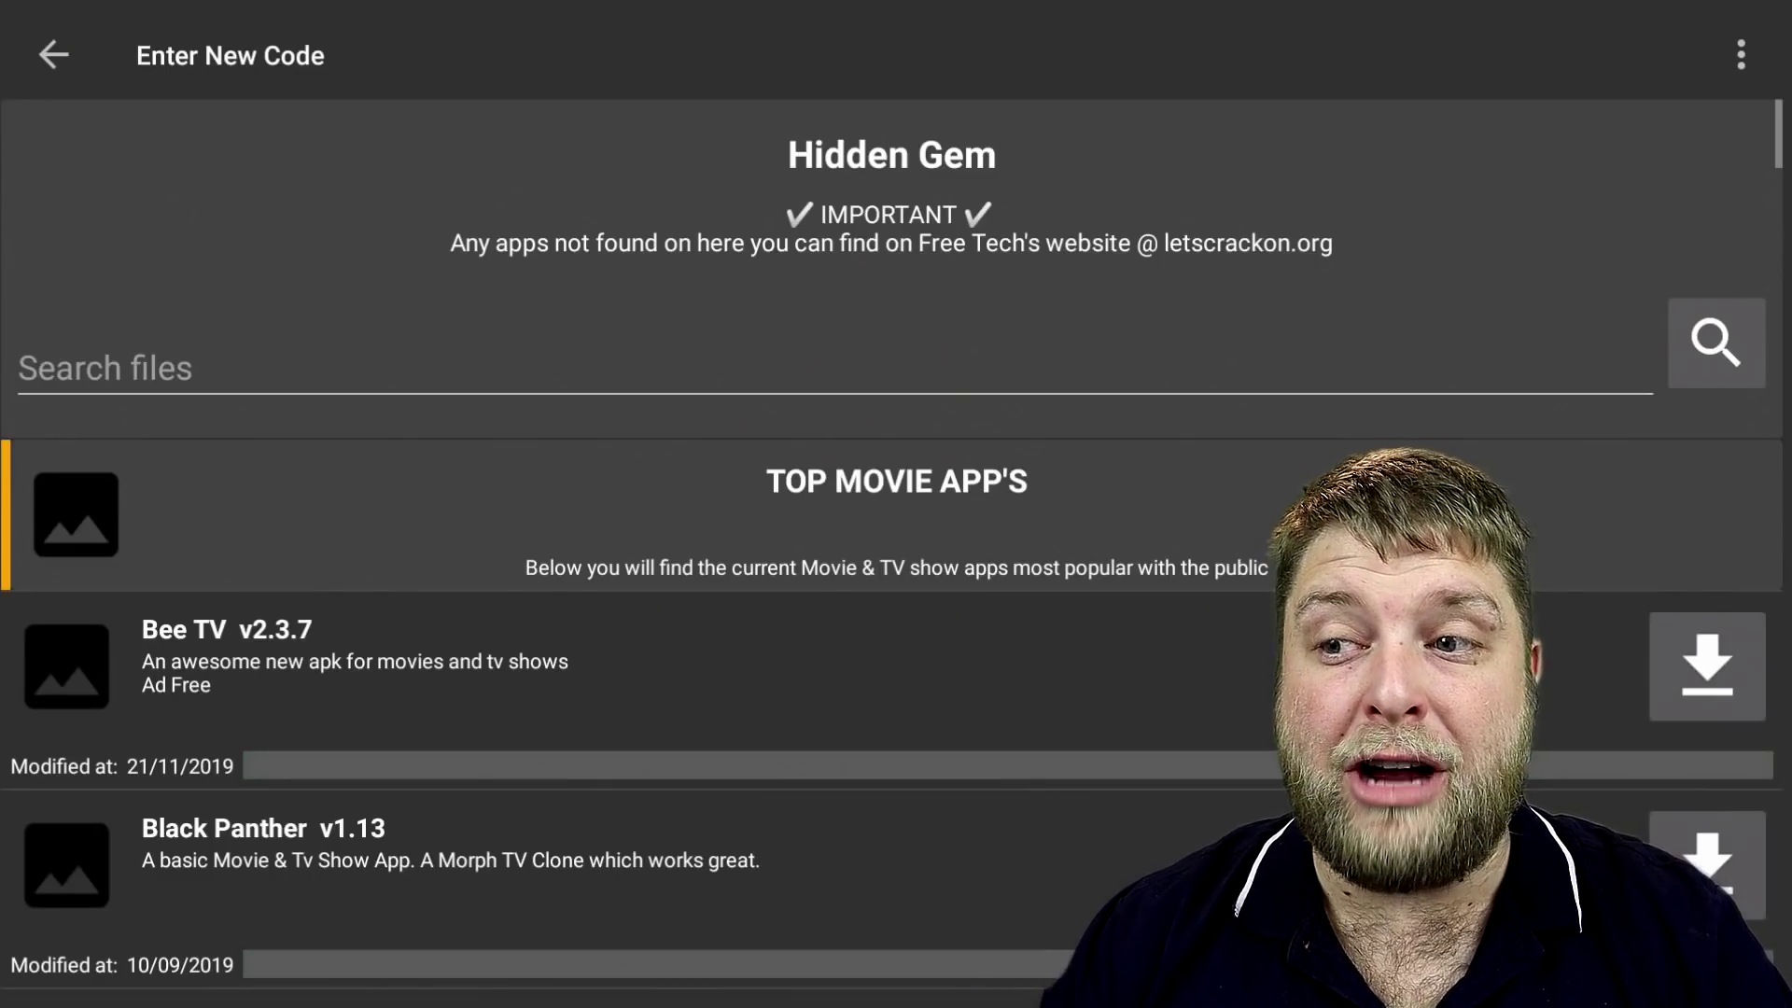
- Load the Hidden Gem store, browse the Top Movie App list and dismiss the supercharge guide
{"action": "key", "text": "Return"}
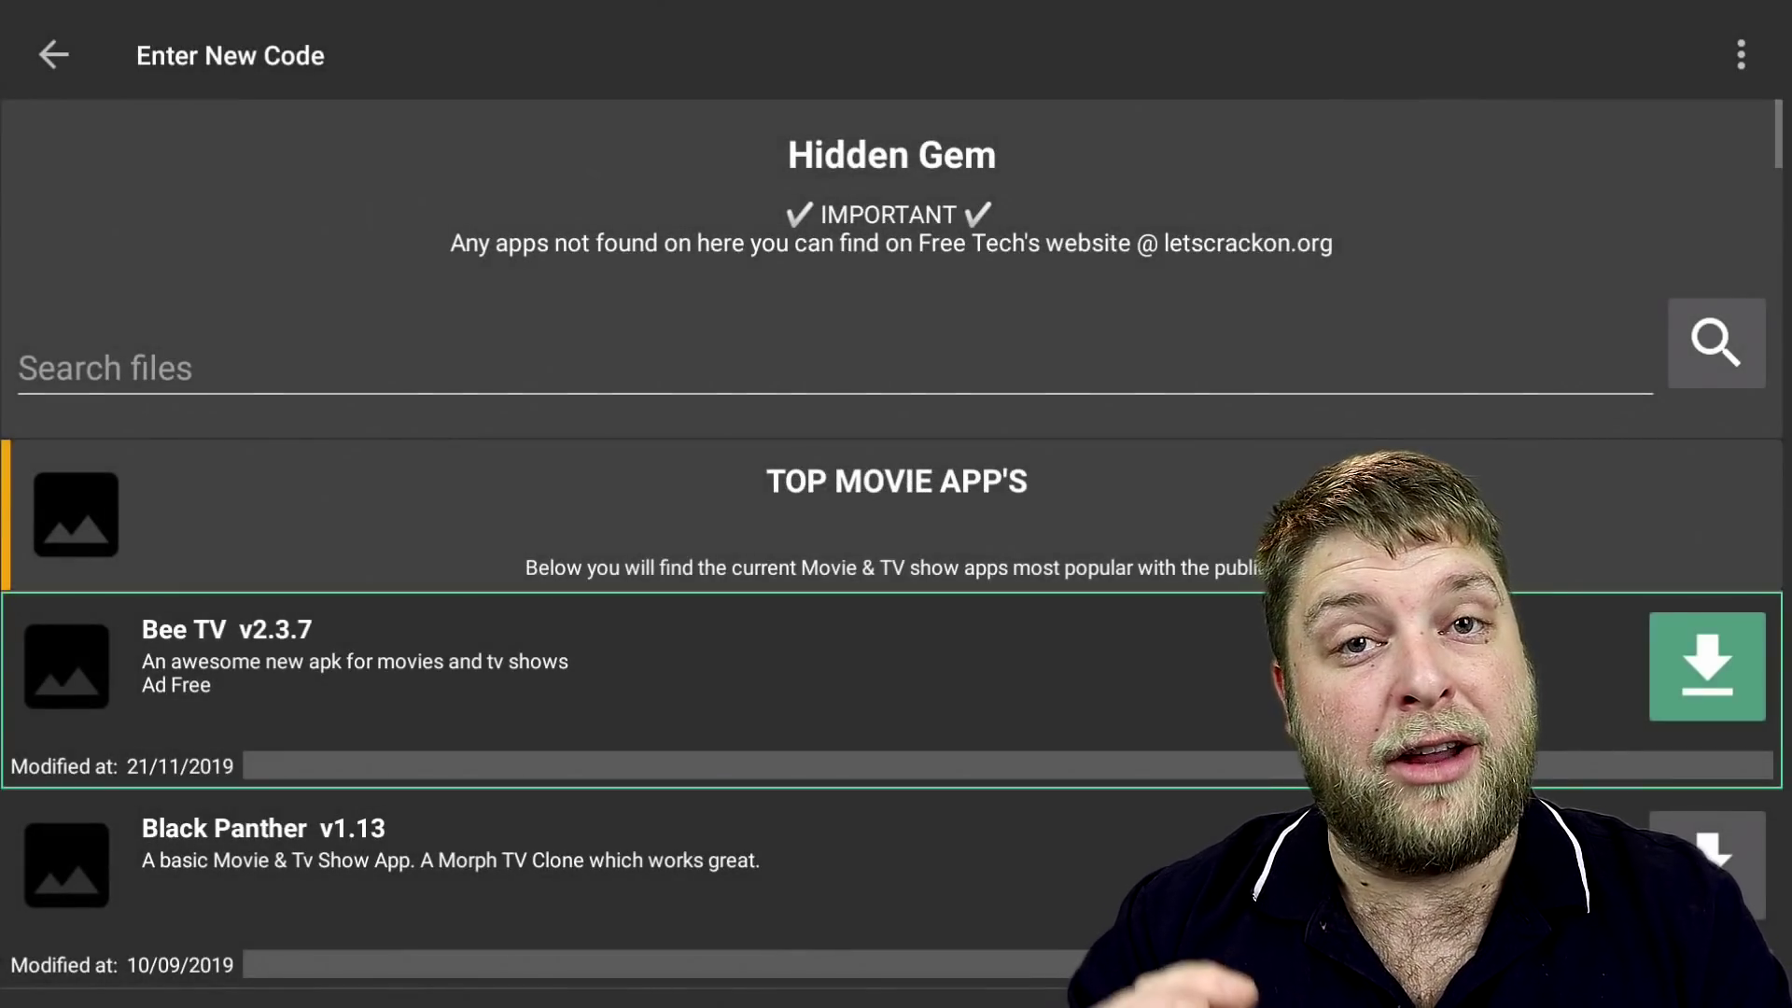
{"action": "key", "text": "Down"}
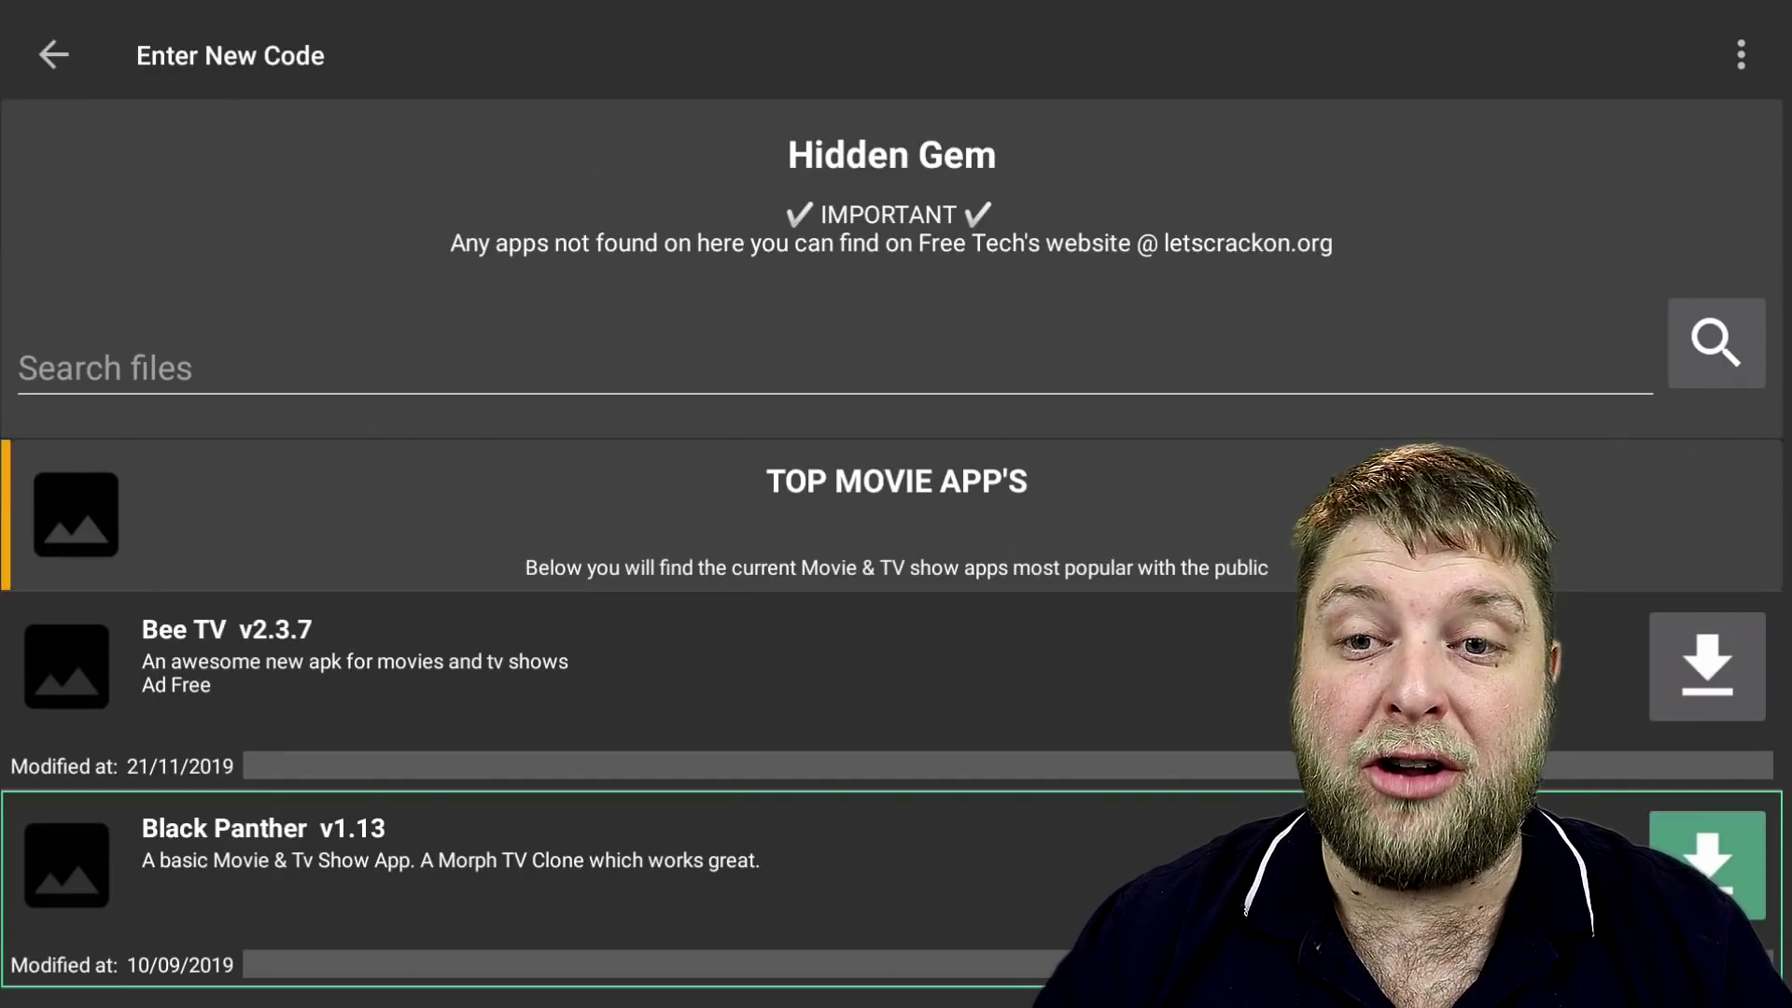
{"action": "key", "text": "Down"}
{"action": "key", "text": "Down"}
{"action": "key", "text": "Down"}
{"action": "key", "text": "Down"}
{"action": "key", "text": "Down"}
{"action": "key", "text": "Down"}
{"action": "key", "text": "Down"}
{"action": "key", "text": "Down"}
{"action": "key", "text": "Down"}
{"action": "key", "text": "Down"}
{"action": "key", "text": "Down"}
{"action": "key", "text": "Down"}
{"action": "key", "text": "Down"}
{"action": "key", "text": "Down"}
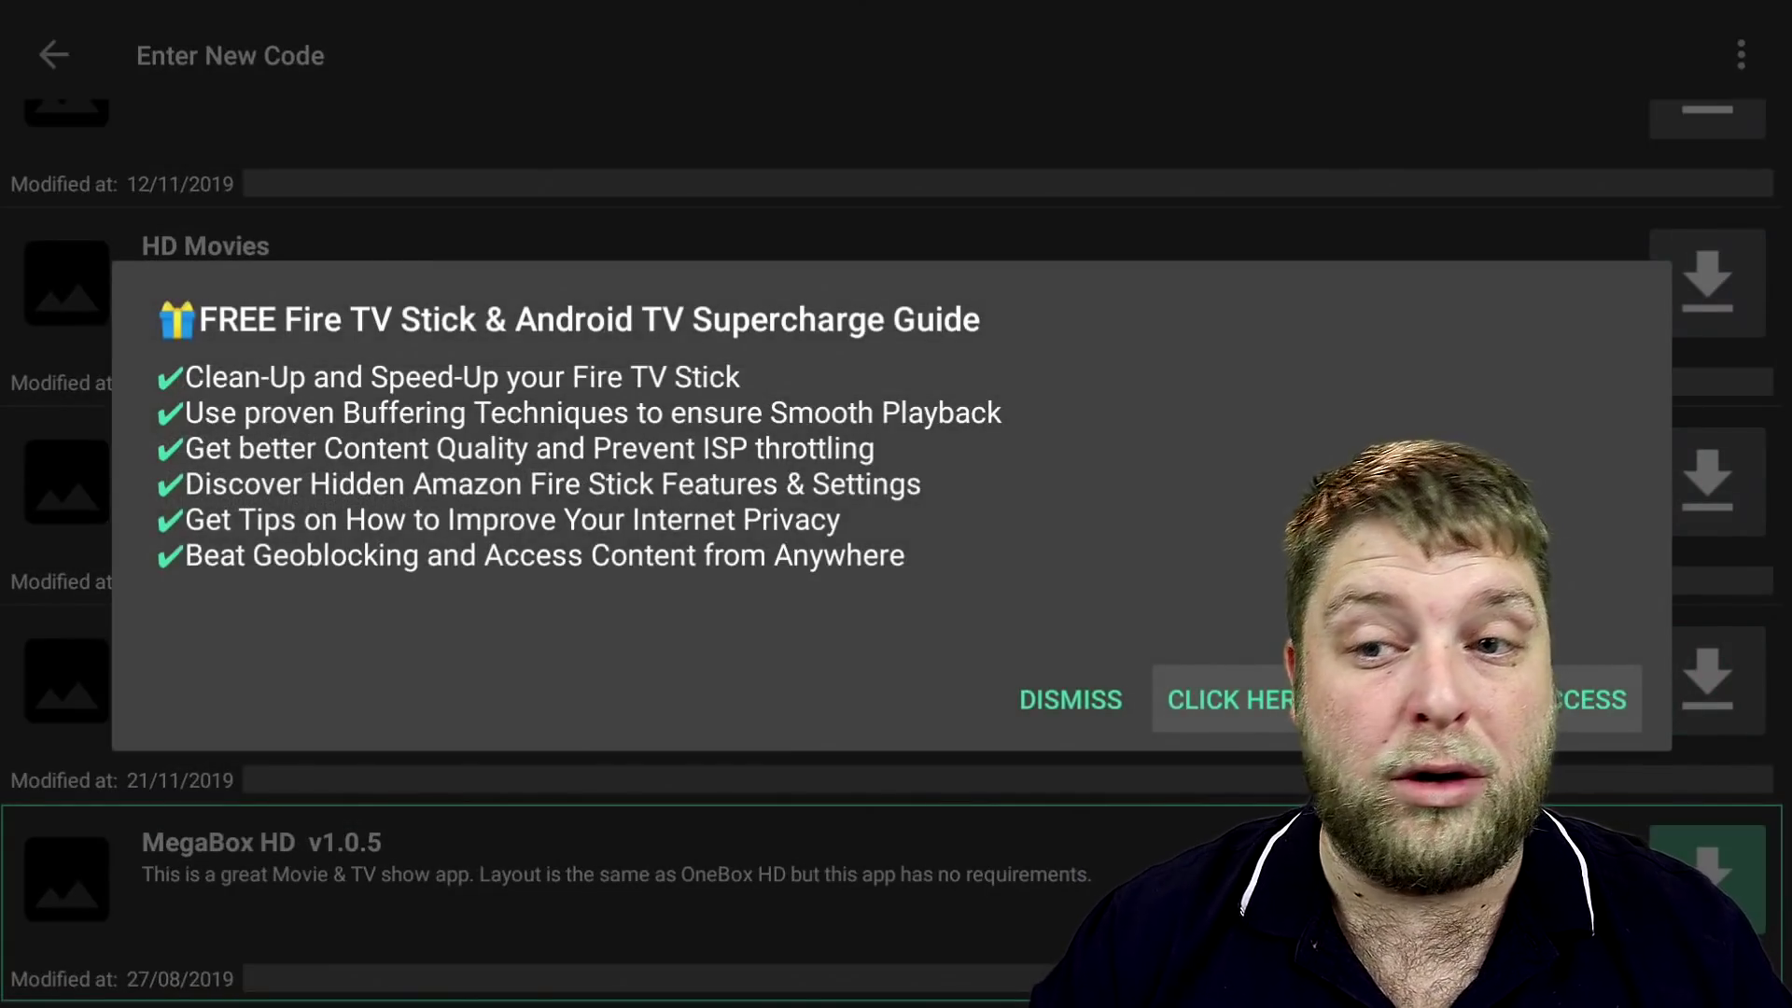
{"action": "key", "text": "Left"}
{"action": "key", "text": "Return"}
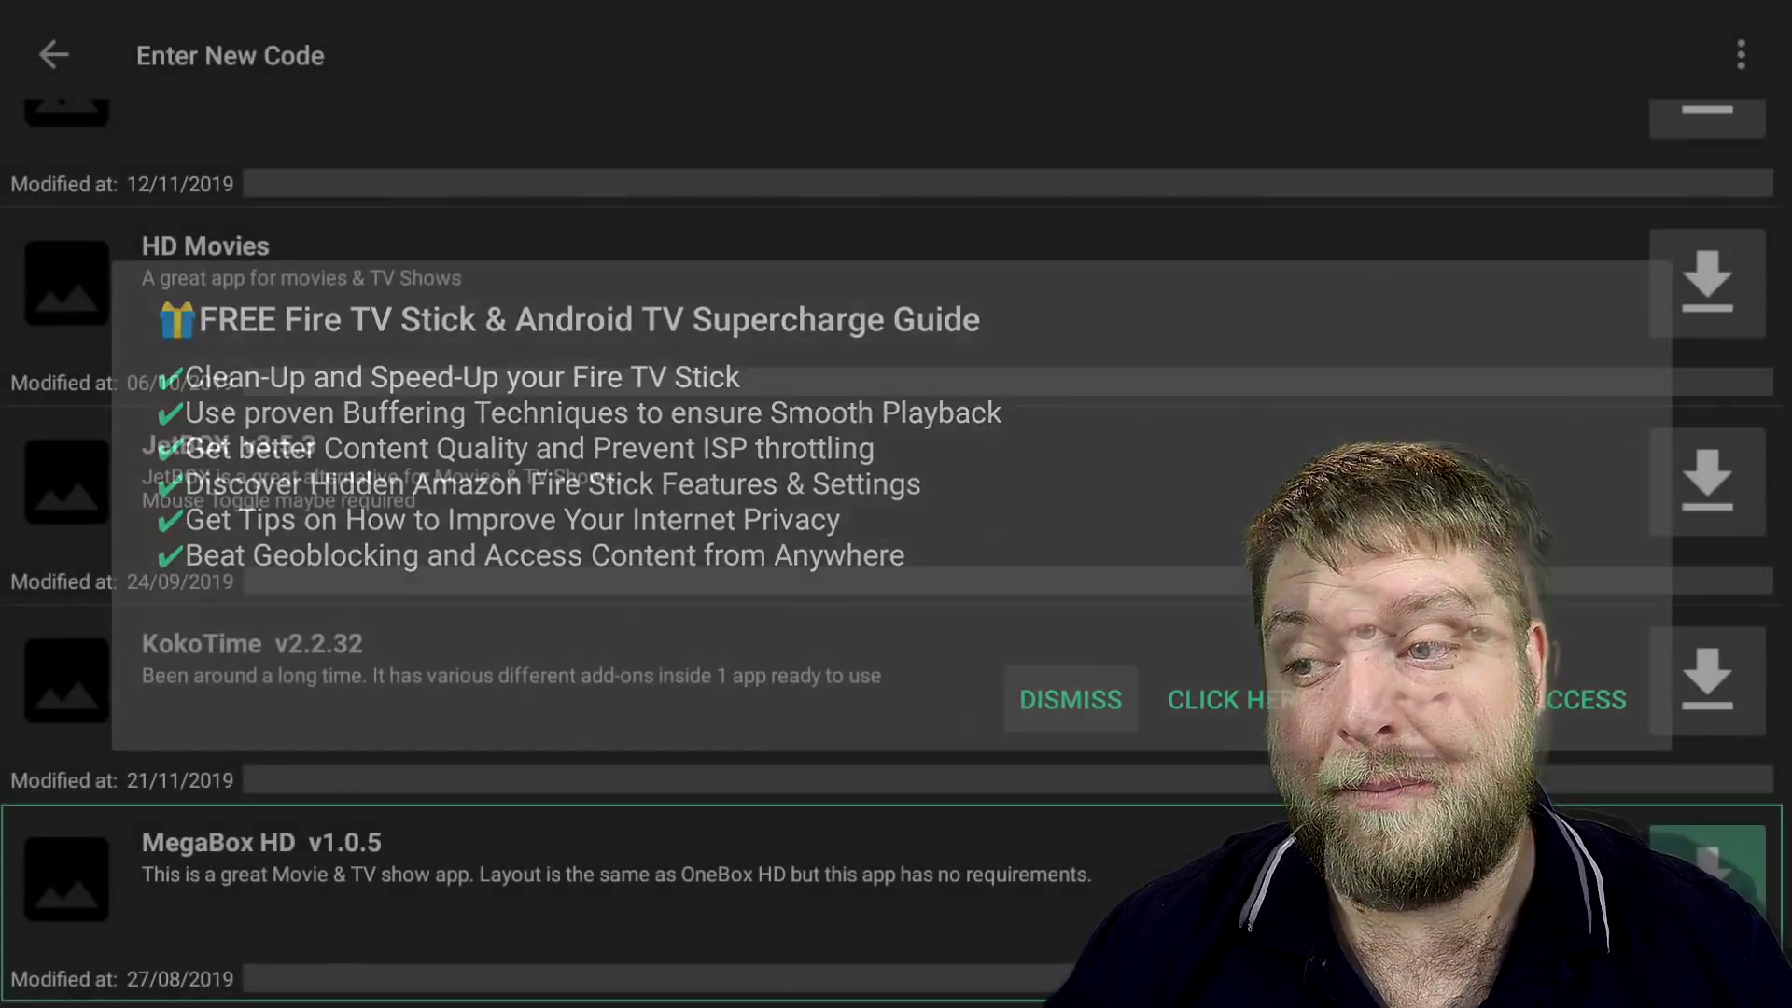
{"action": "key", "text": "Up"}
{"action": "key", "text": "Up"}
{"action": "key", "text": "Up"}
{"action": "key", "text": "Up"}
{"action": "key", "text": "Up"}
{"action": "key", "text": "Up"}
{"action": "key", "text": "Up"}
{"action": "key", "text": "Up"}
{"action": "key", "text": "Up"}
{"action": "key", "text": "Up"}
{"action": "key", "text": "Up"}
{"action": "key", "text": "Up"}
{"action": "key", "text": "Up"}
{"action": "key", "text": "Up"}
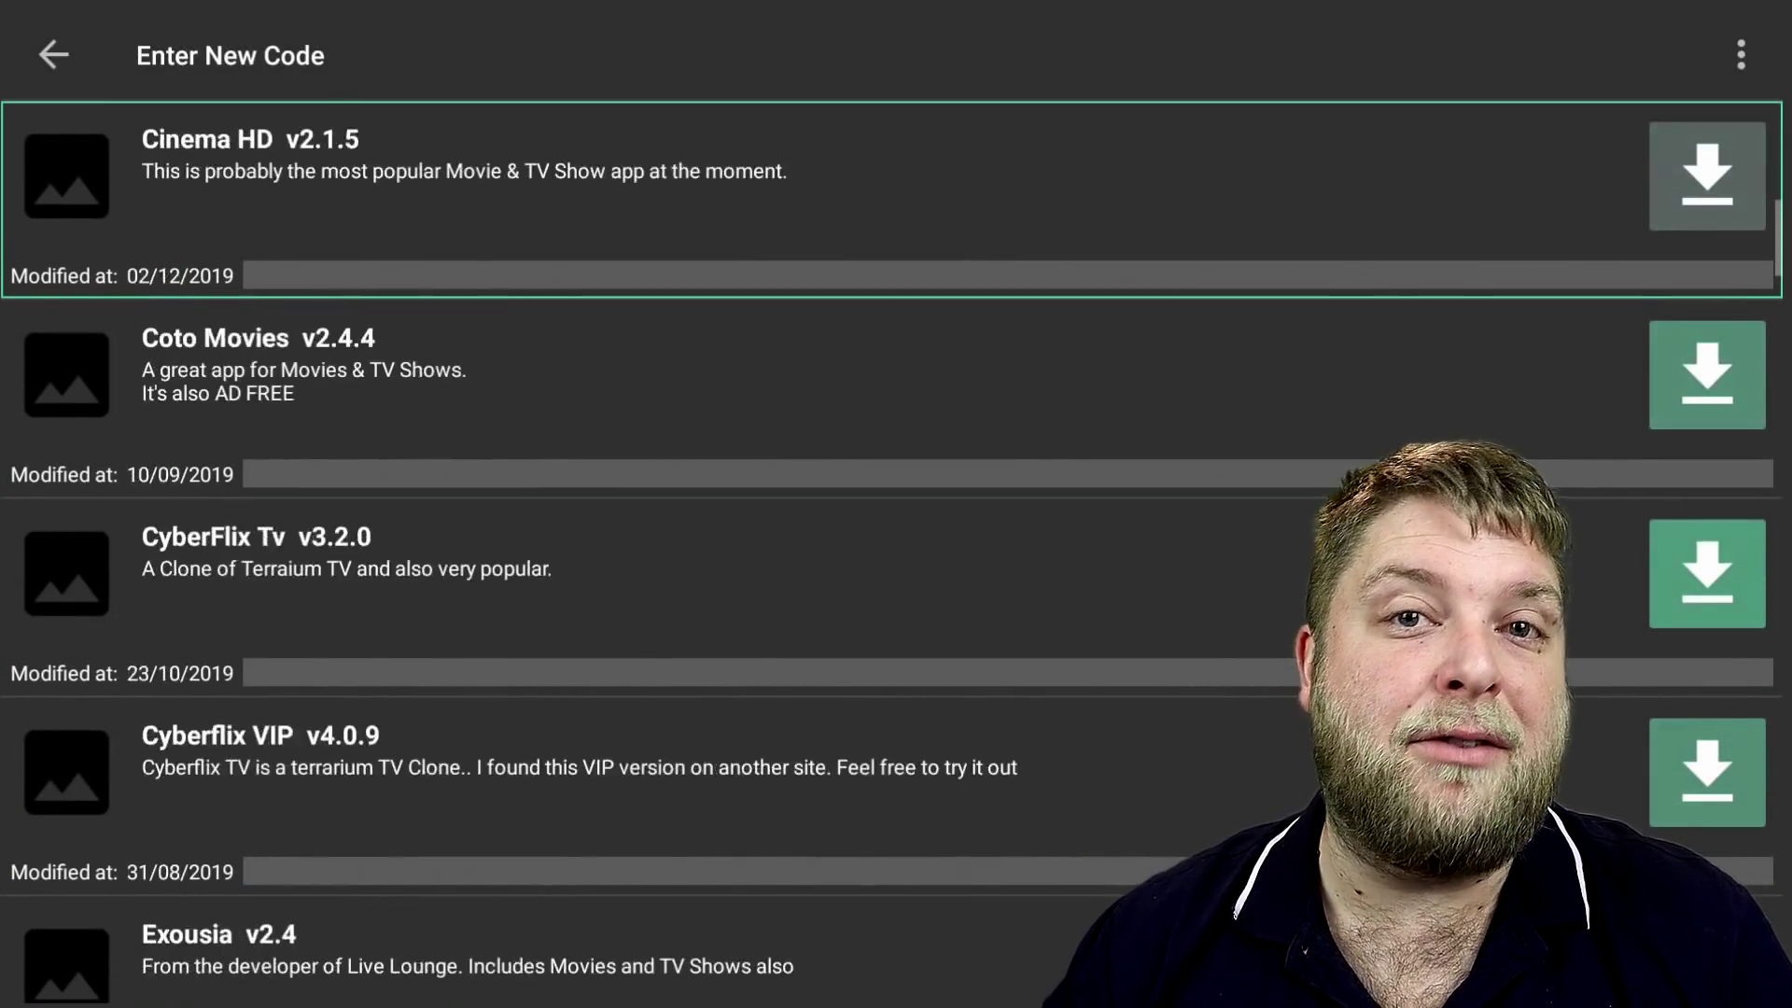
- Launch Aptoide TV from Manage Installed Applications
{"action": "key", "text": "Escape"}
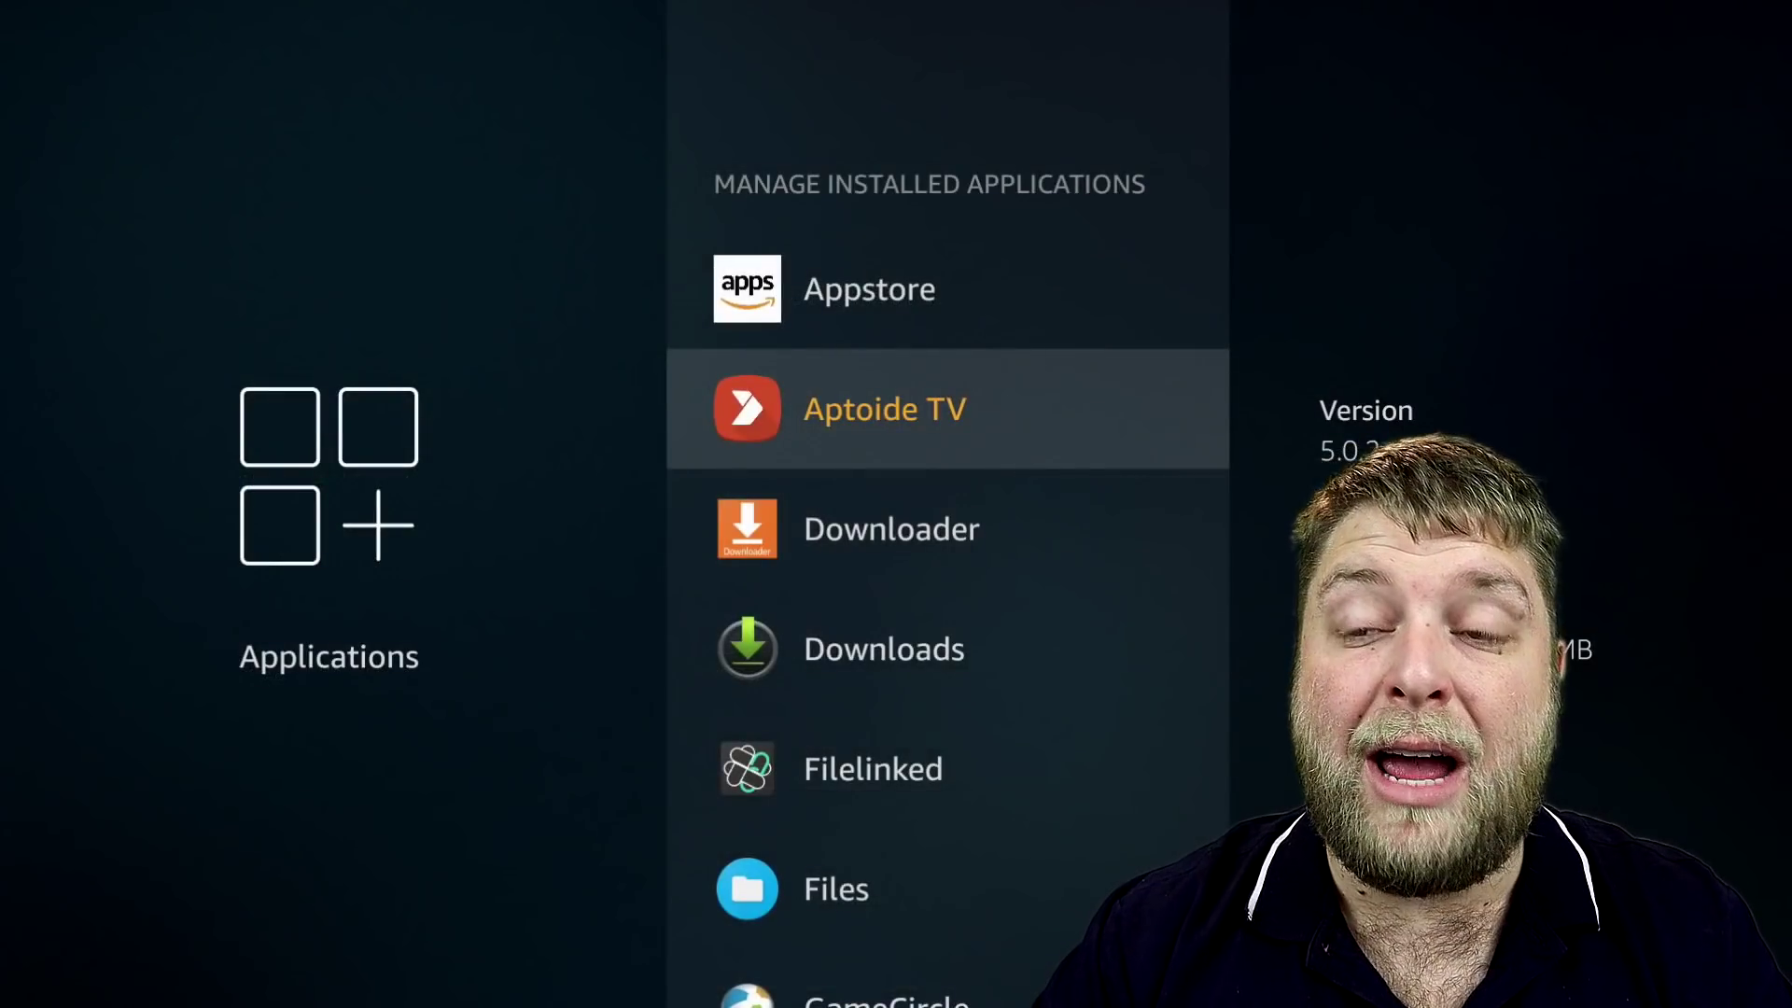
{"action": "key", "text": "Return"}
{"action": "key", "text": "Down"}
{"action": "key", "text": "Return"}
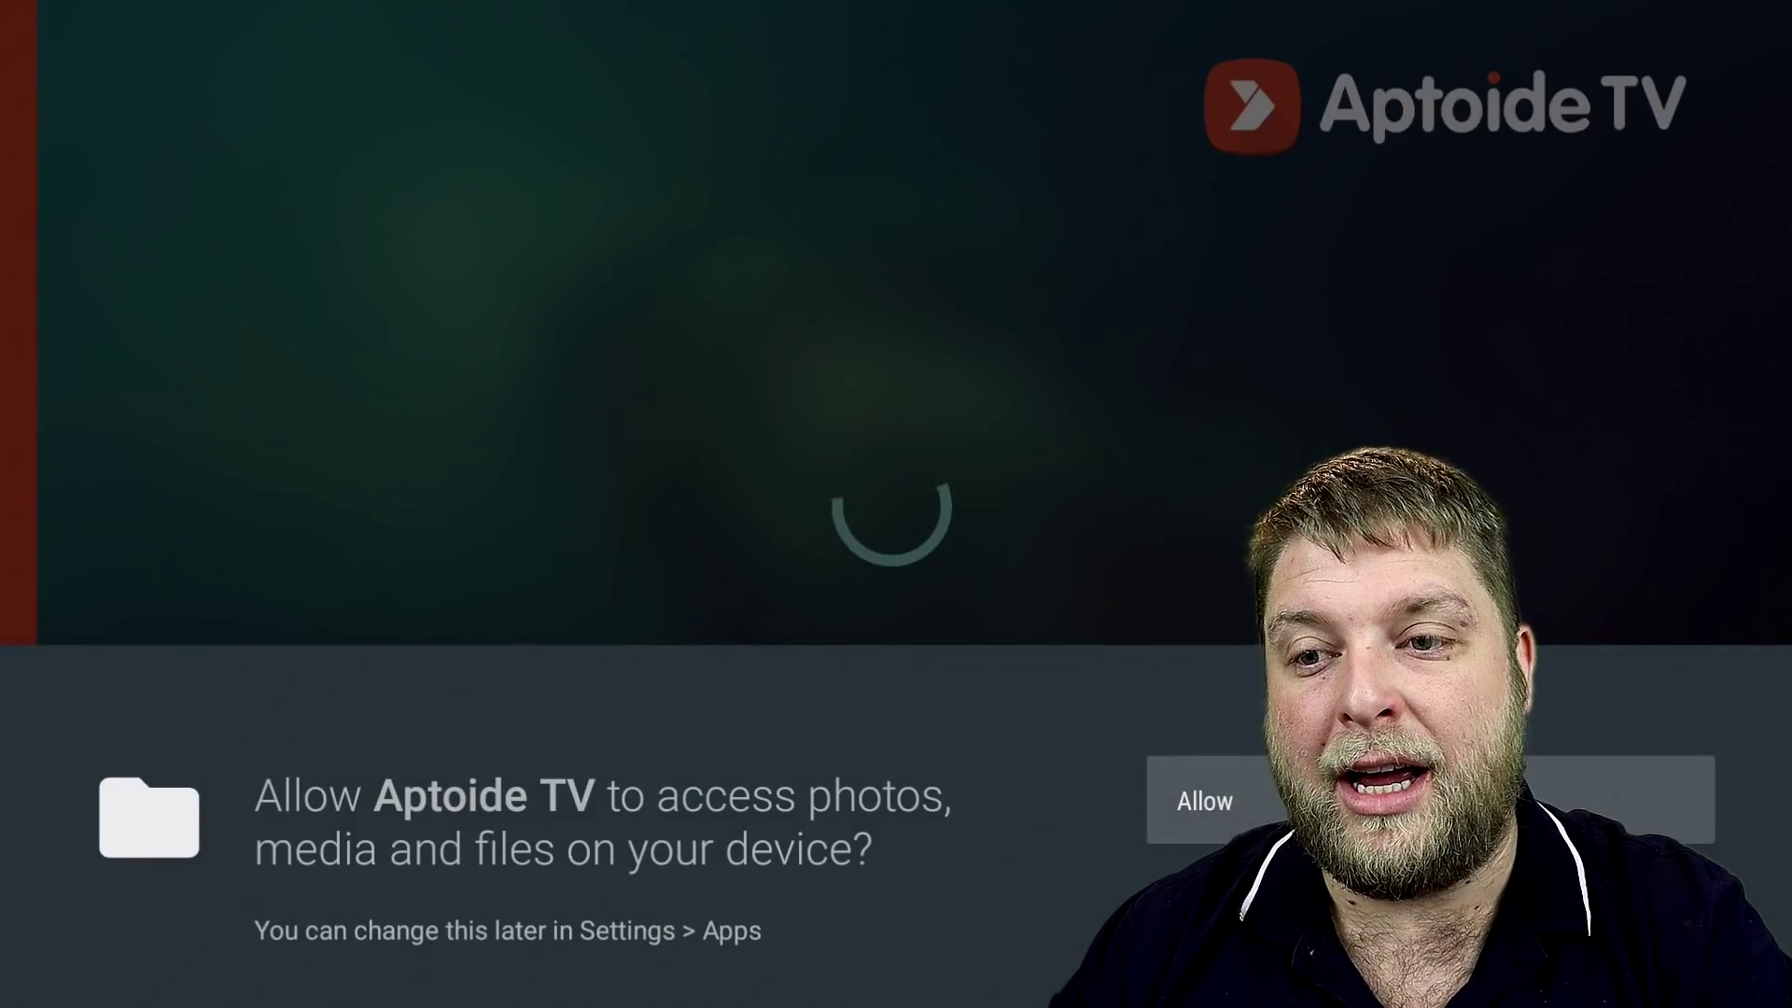
- Allow Aptoide TV access to media and files and browse along the Top Apps row
{"action": "key", "text": "Return"}
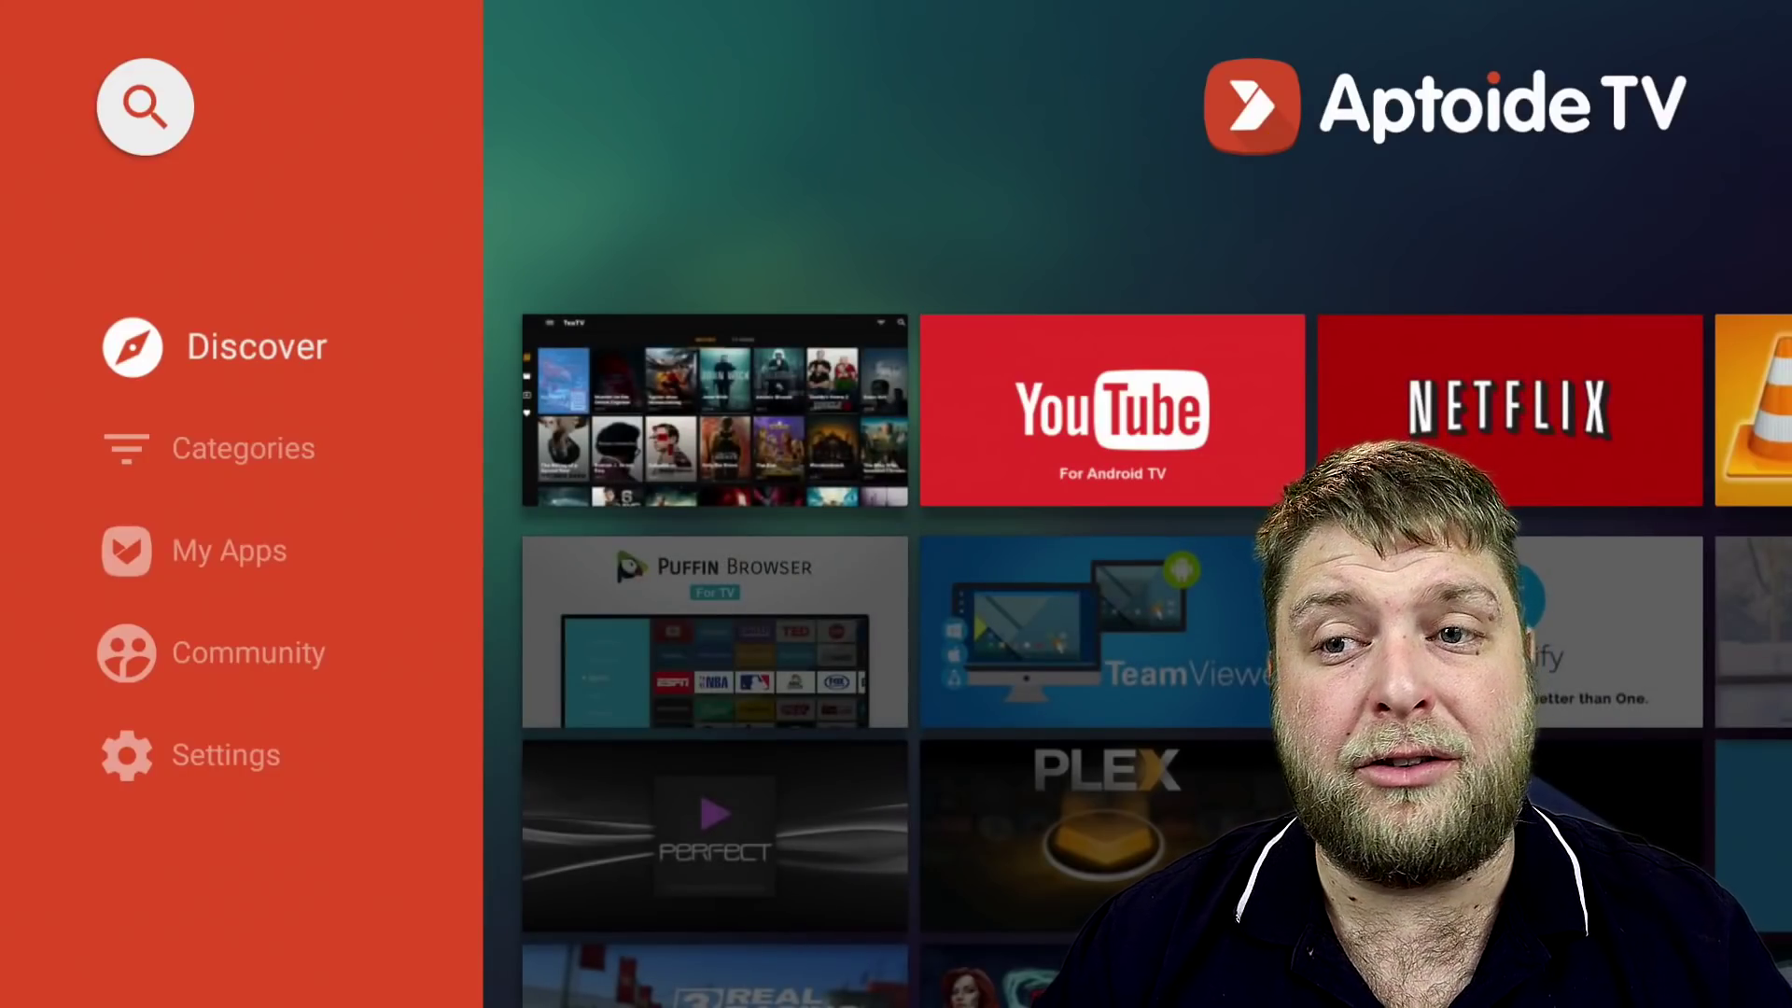
{"action": "key", "text": "Right"}
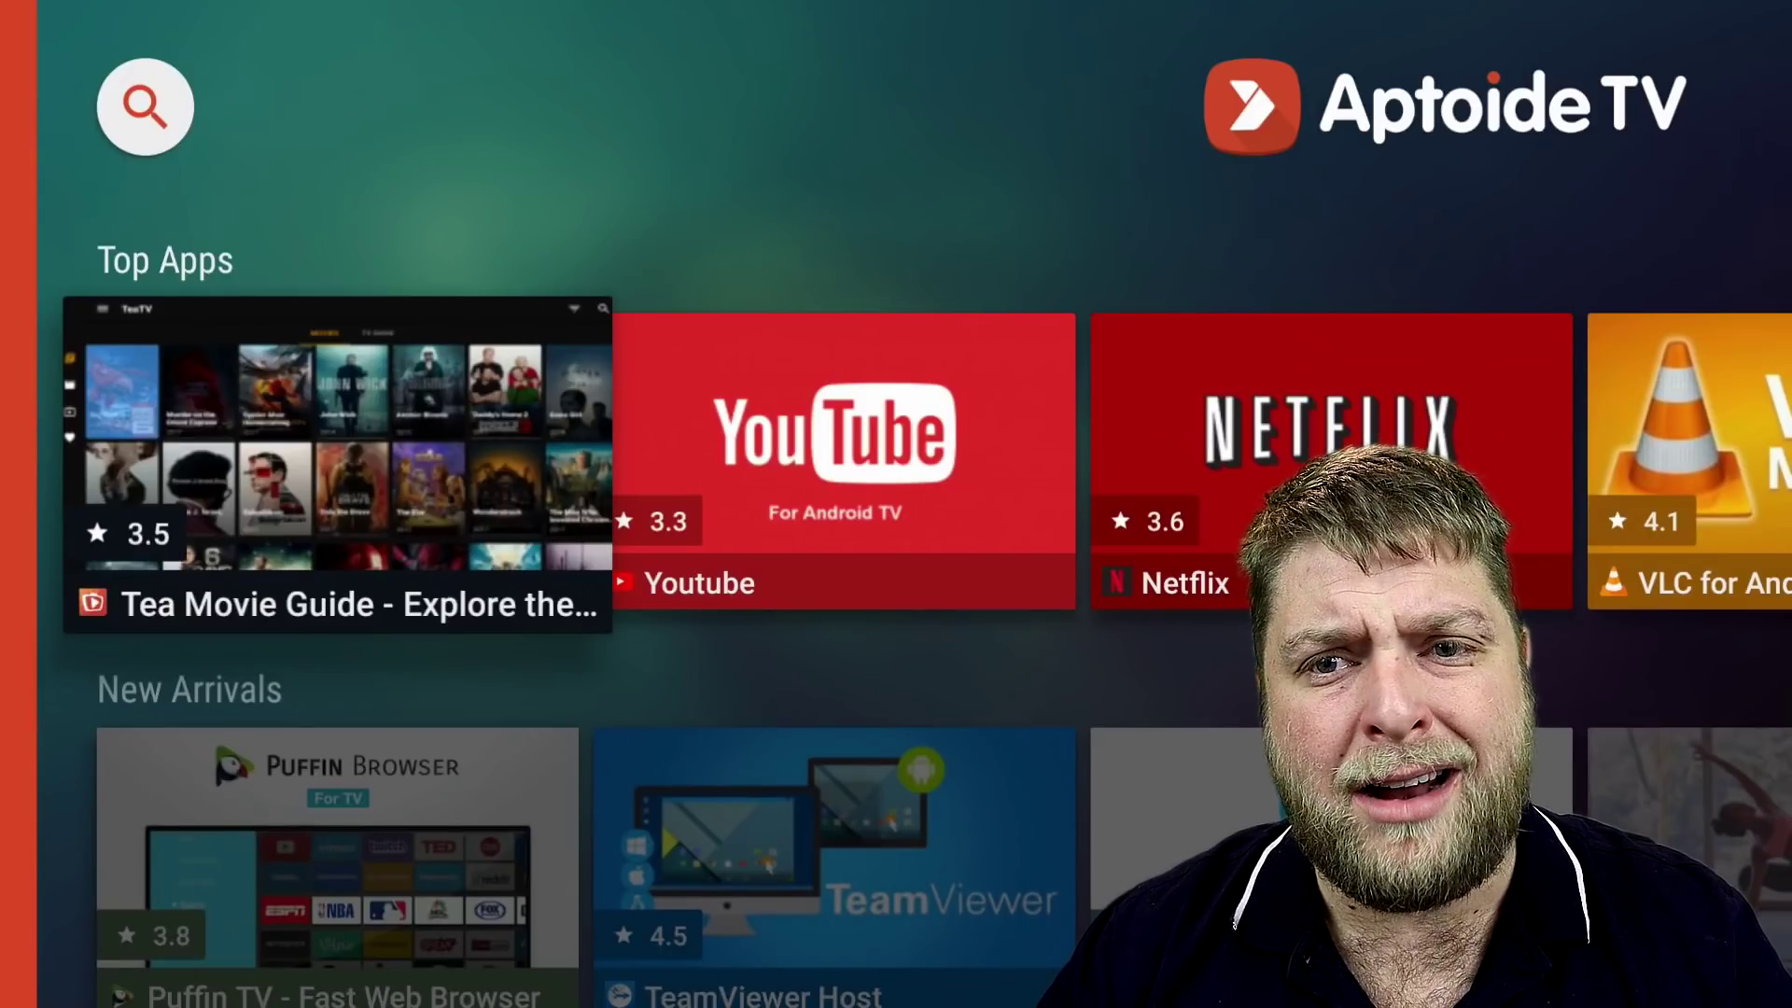
{"action": "key", "text": "Right"}
{"action": "key", "text": "Right"}
{"action": "key", "text": "Right"}
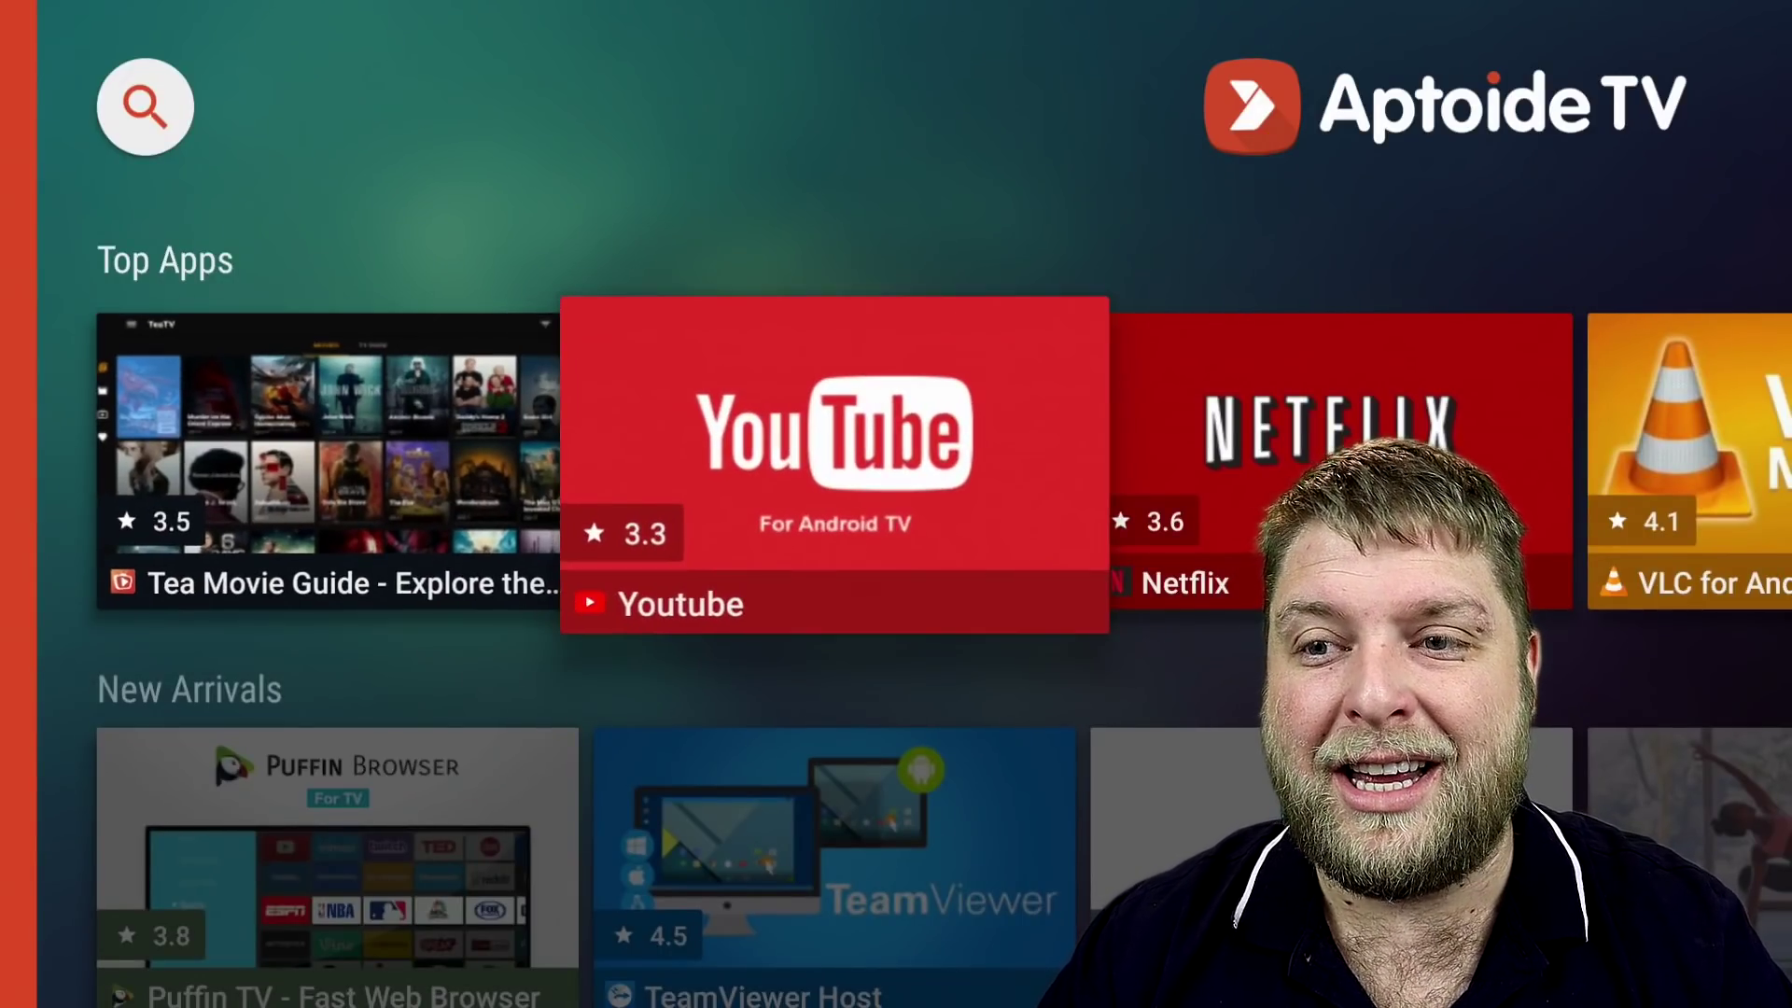
{"action": "key", "text": "Right"}
{"action": "key", "text": "Right"}
{"action": "key", "text": "Right"}
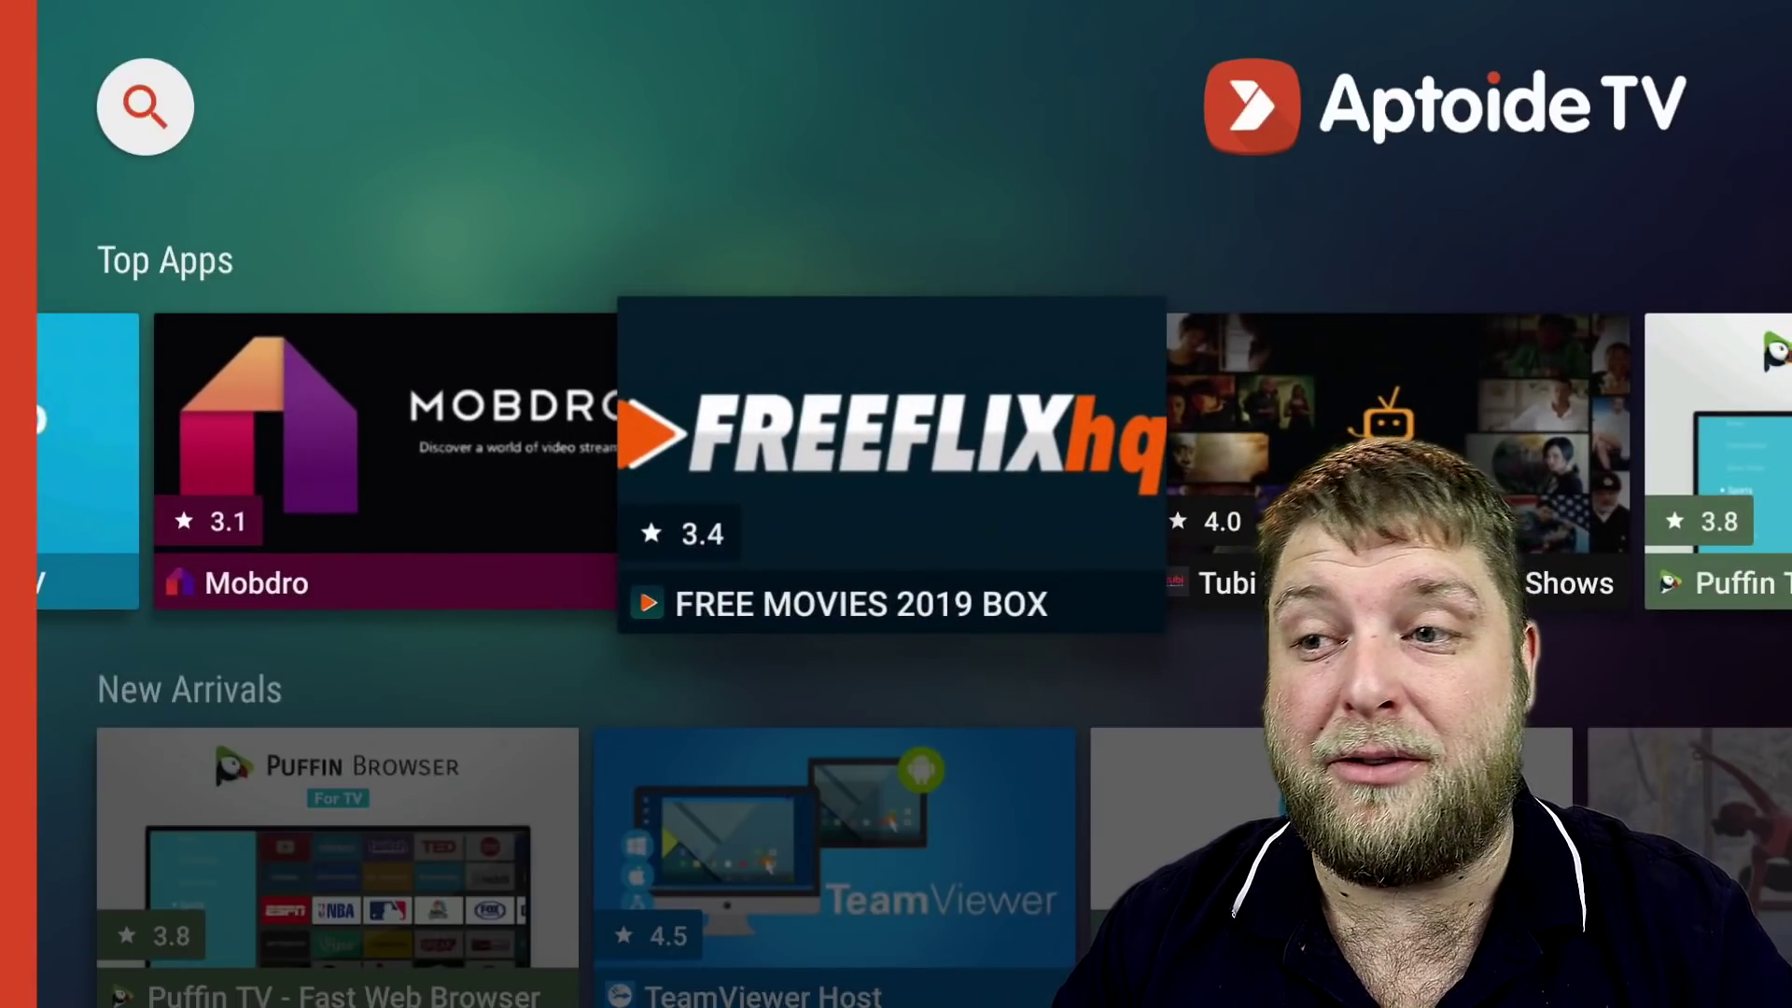
{"action": "key", "text": "Right"}
{"action": "key", "text": "Right"}
{"action": "key", "text": "Right"}
{"action": "key", "text": "Right"}
{"action": "key", "text": "Right"}
{"action": "key", "text": "Right"}
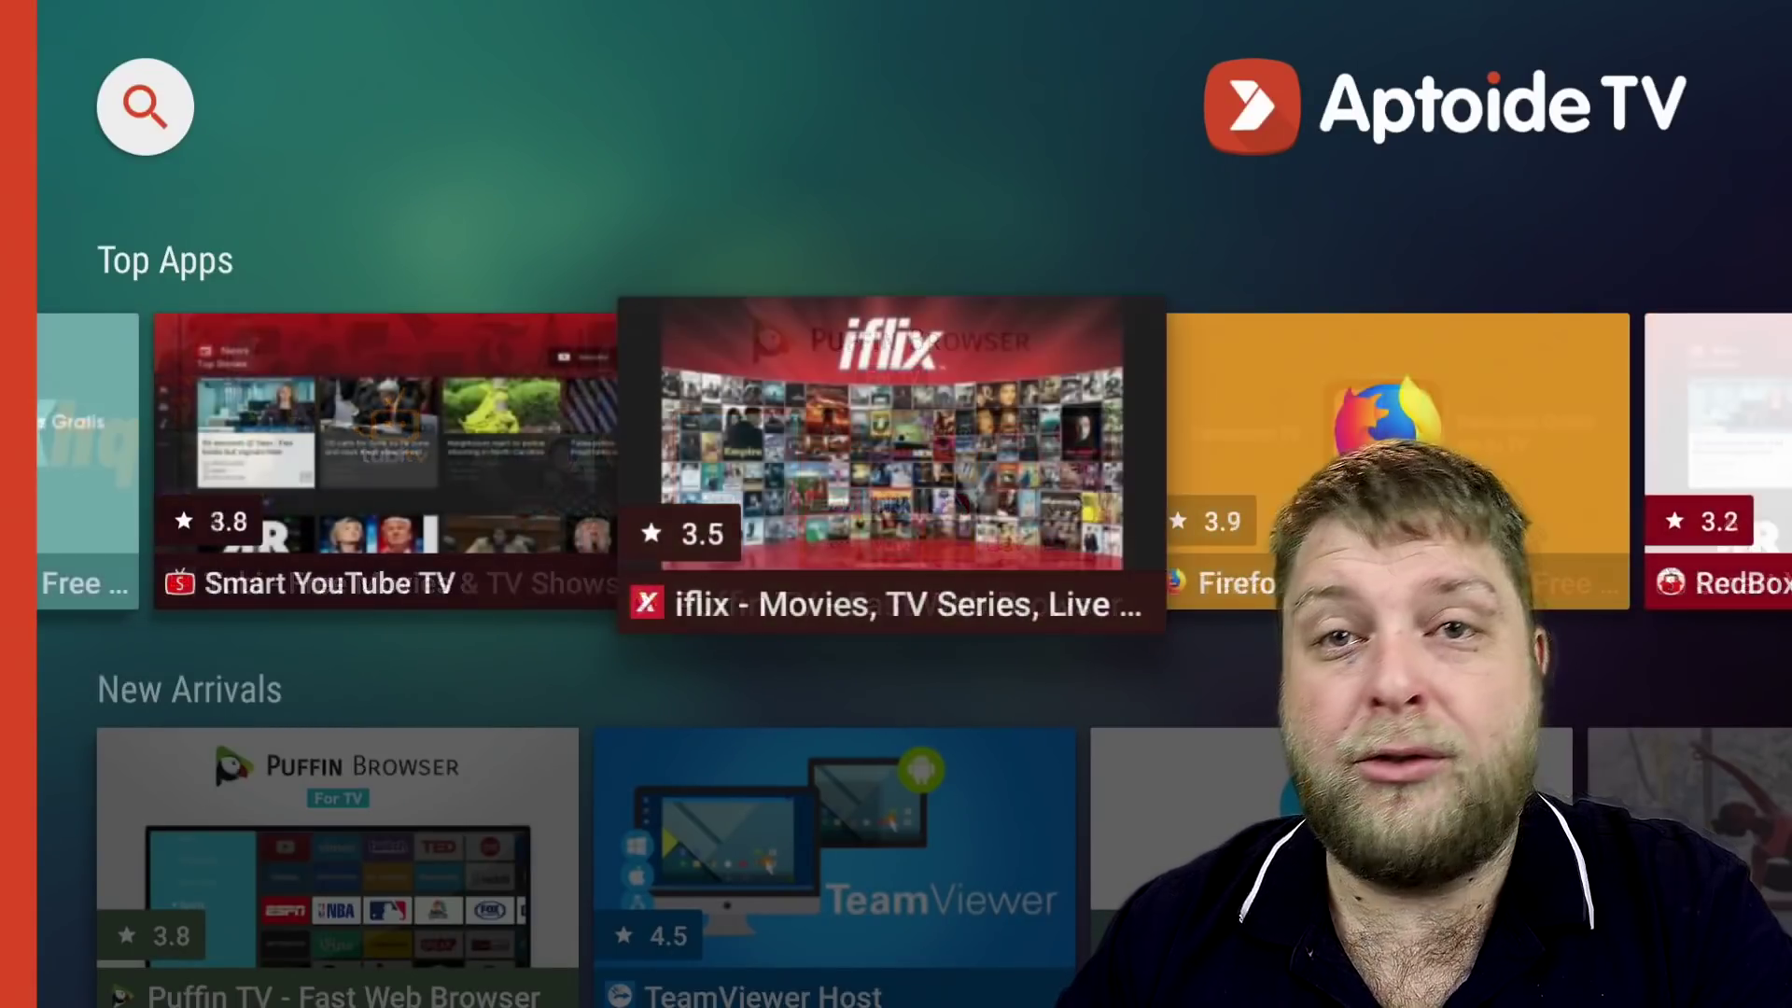
{"action": "key", "text": "Right"}
{"action": "key", "text": "Right"}
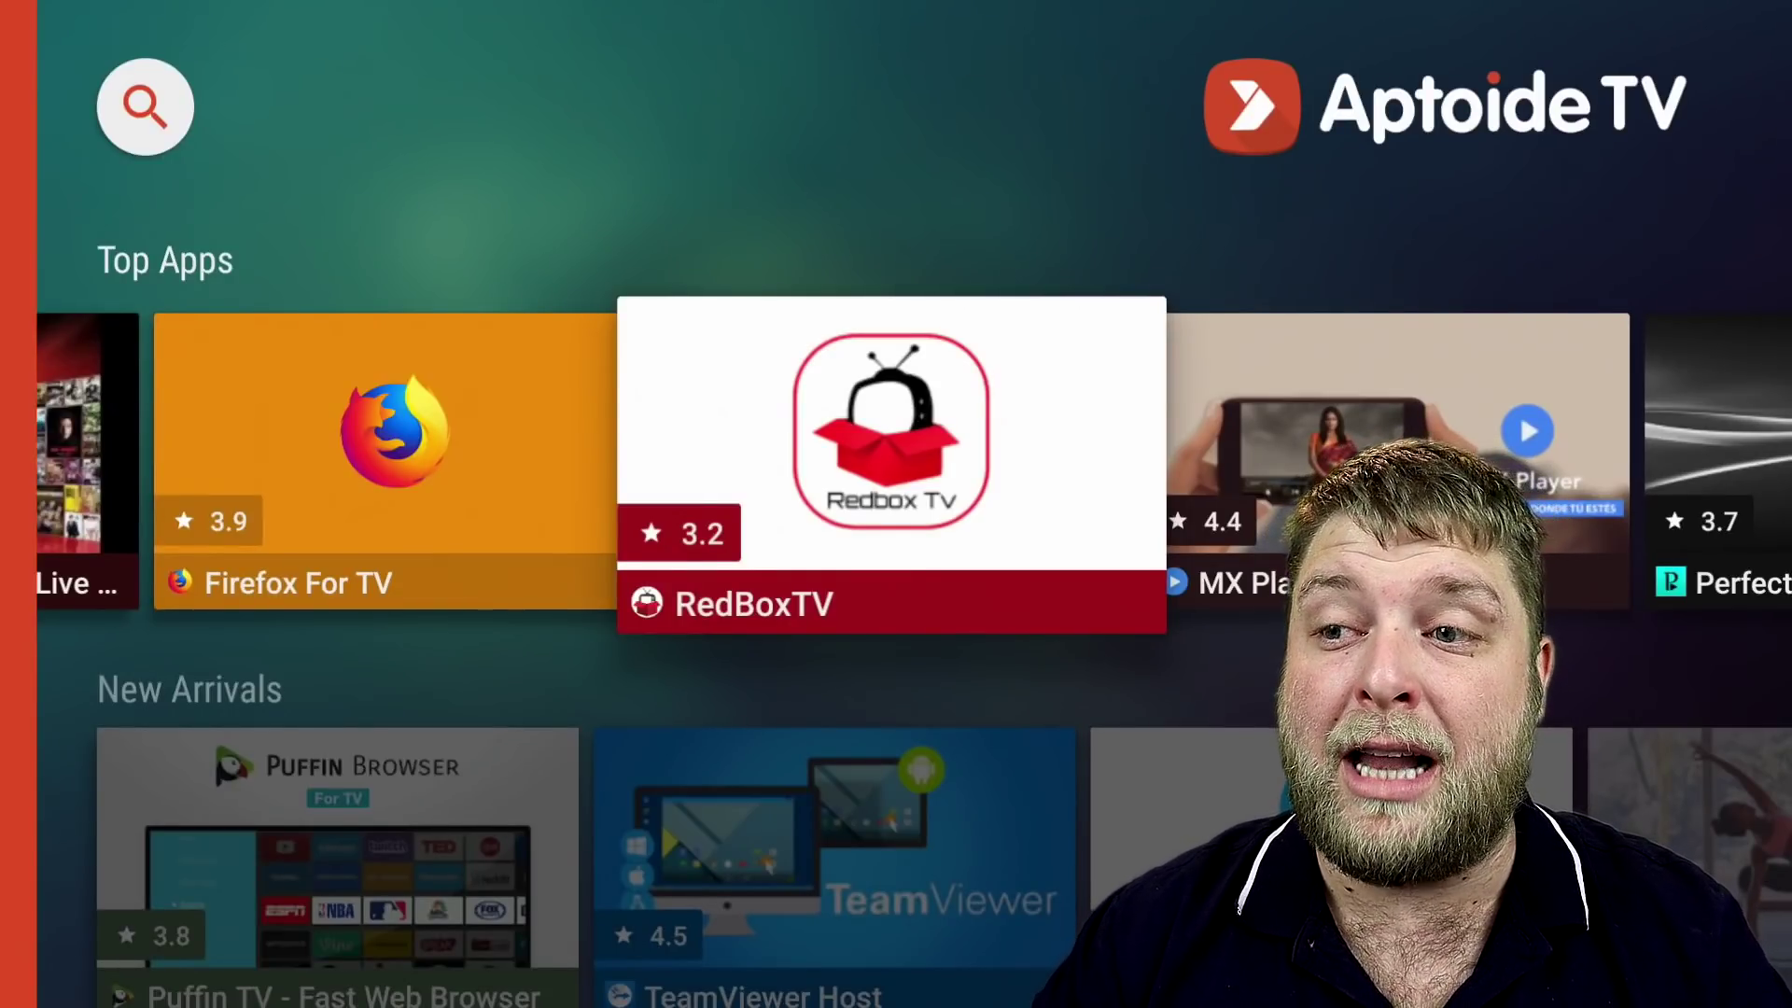
- Show the app categories and My Apps from Aptoide TV's side menu
{"action": "key", "text": "Right"}
{"action": "key", "text": "Right"}
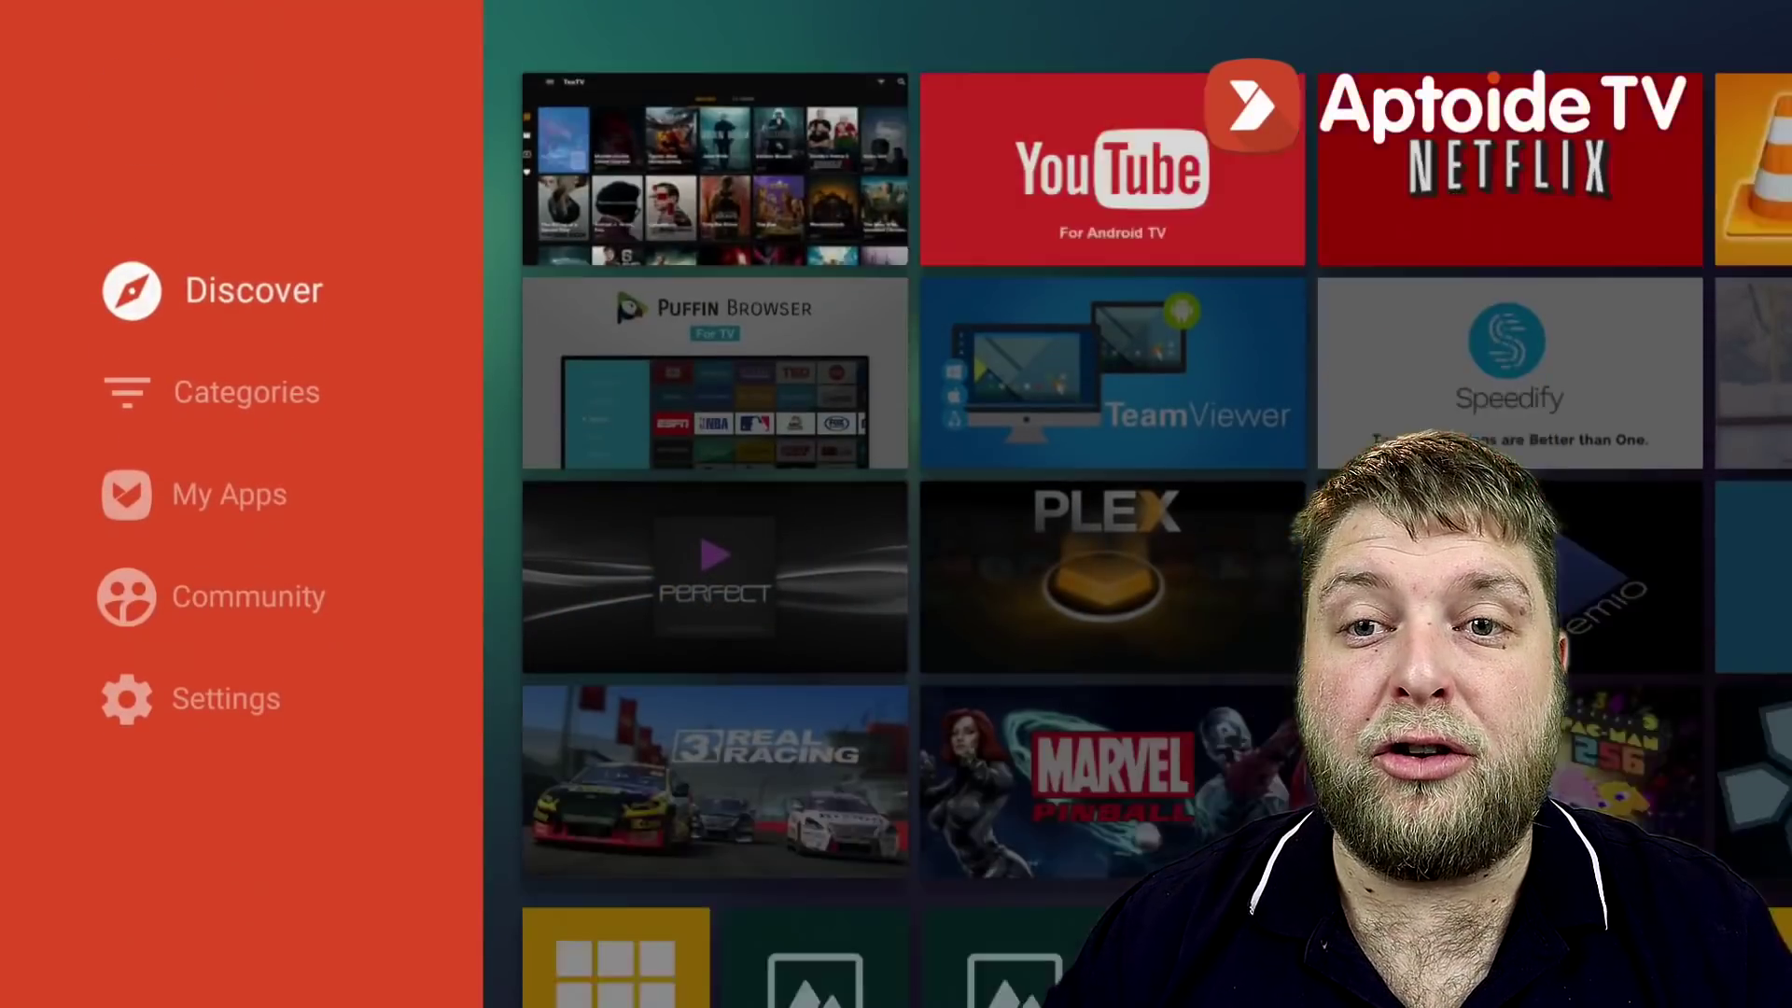
{"action": "key", "text": "Down"}
{"action": "key", "text": "Down"}
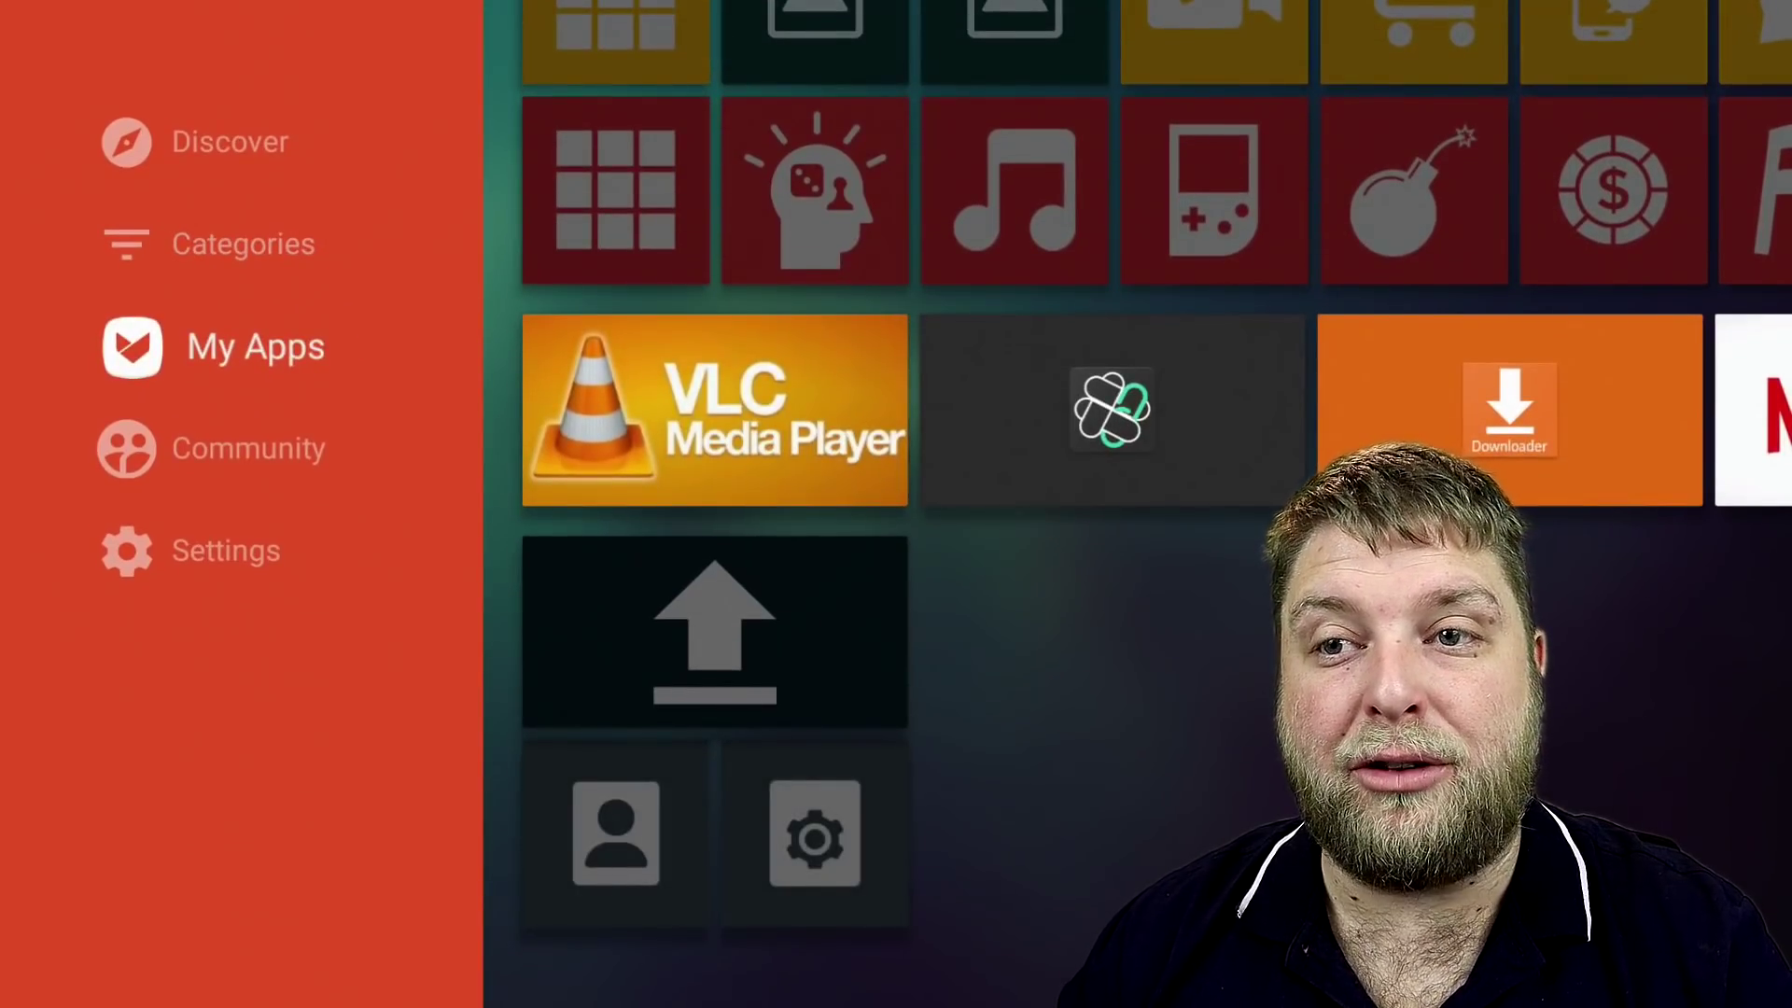
- Browse the Games and Applications categories, then open the Tea Movie Guide page from Top Apps
{"action": "key", "text": "Up"}
{"action": "key", "text": "Right"}
{"action": "key", "text": "Down"}
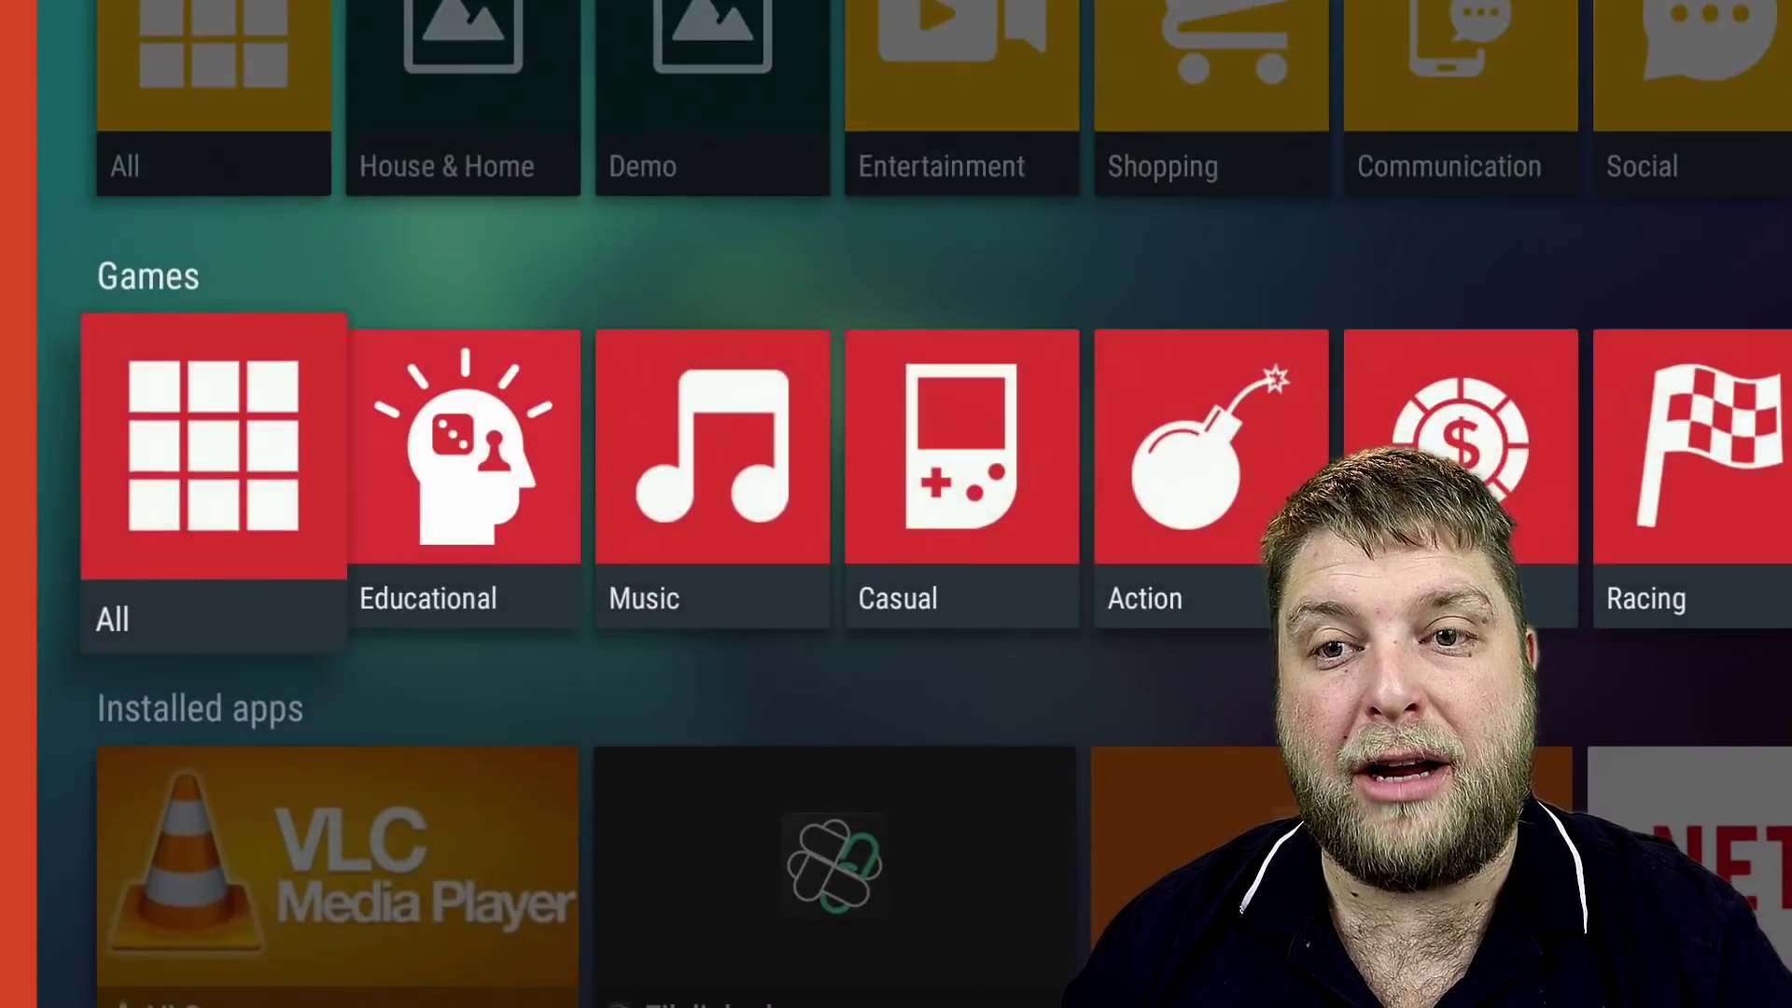
{"action": "key", "text": "Left"}
{"action": "key", "text": "Right"}
{"action": "key", "text": "Right"}
{"action": "key", "text": "Right"}
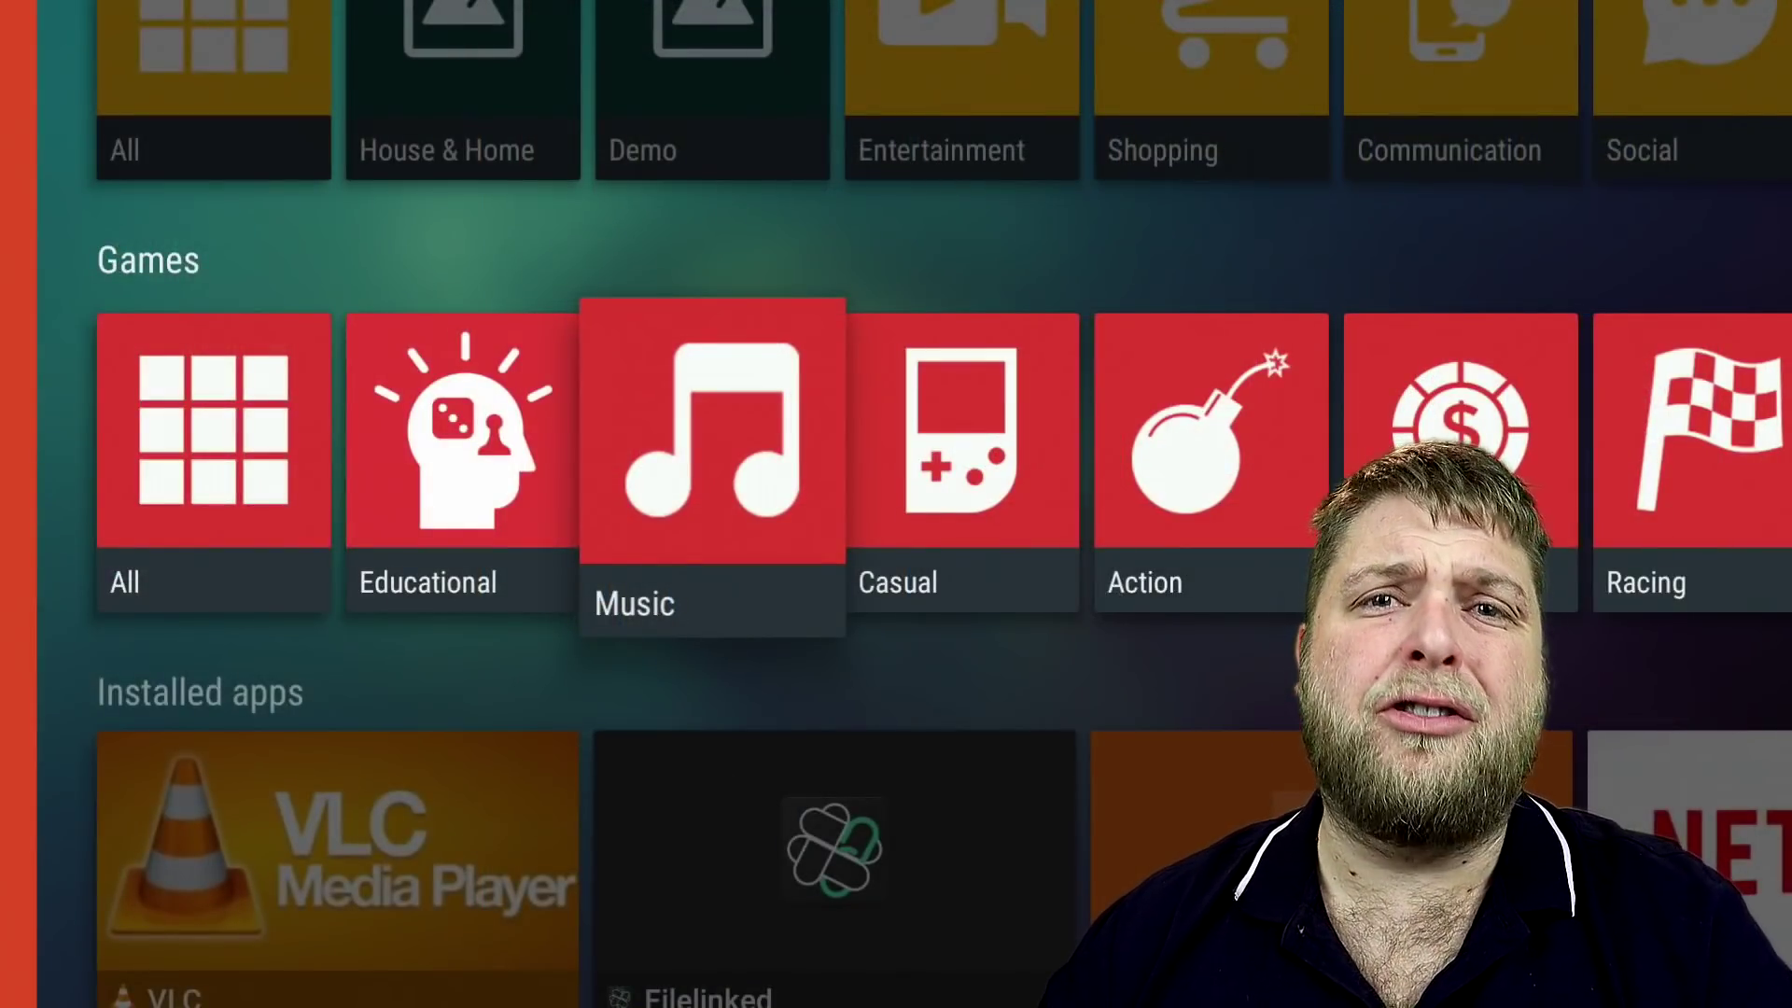
{"action": "key", "text": "Up"}
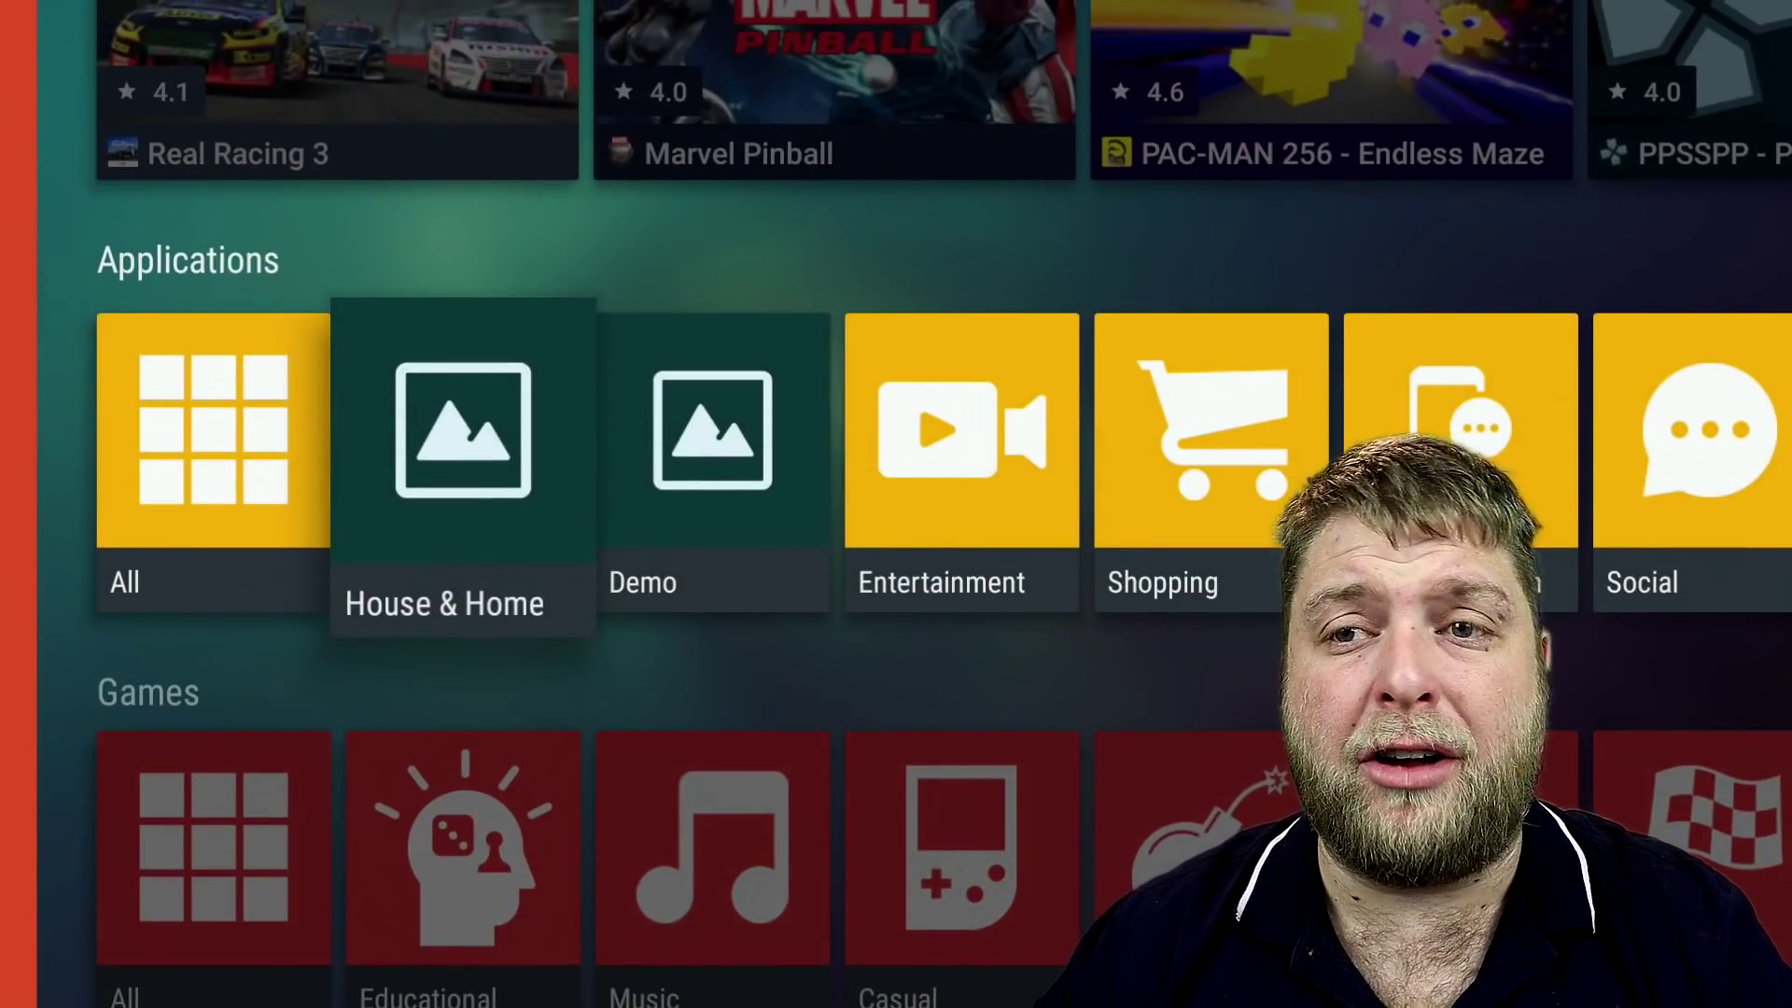
{"action": "key", "text": "Up"}
{"action": "key", "text": "Up"}
{"action": "key", "text": "Up"}
{"action": "key", "text": "Up"}
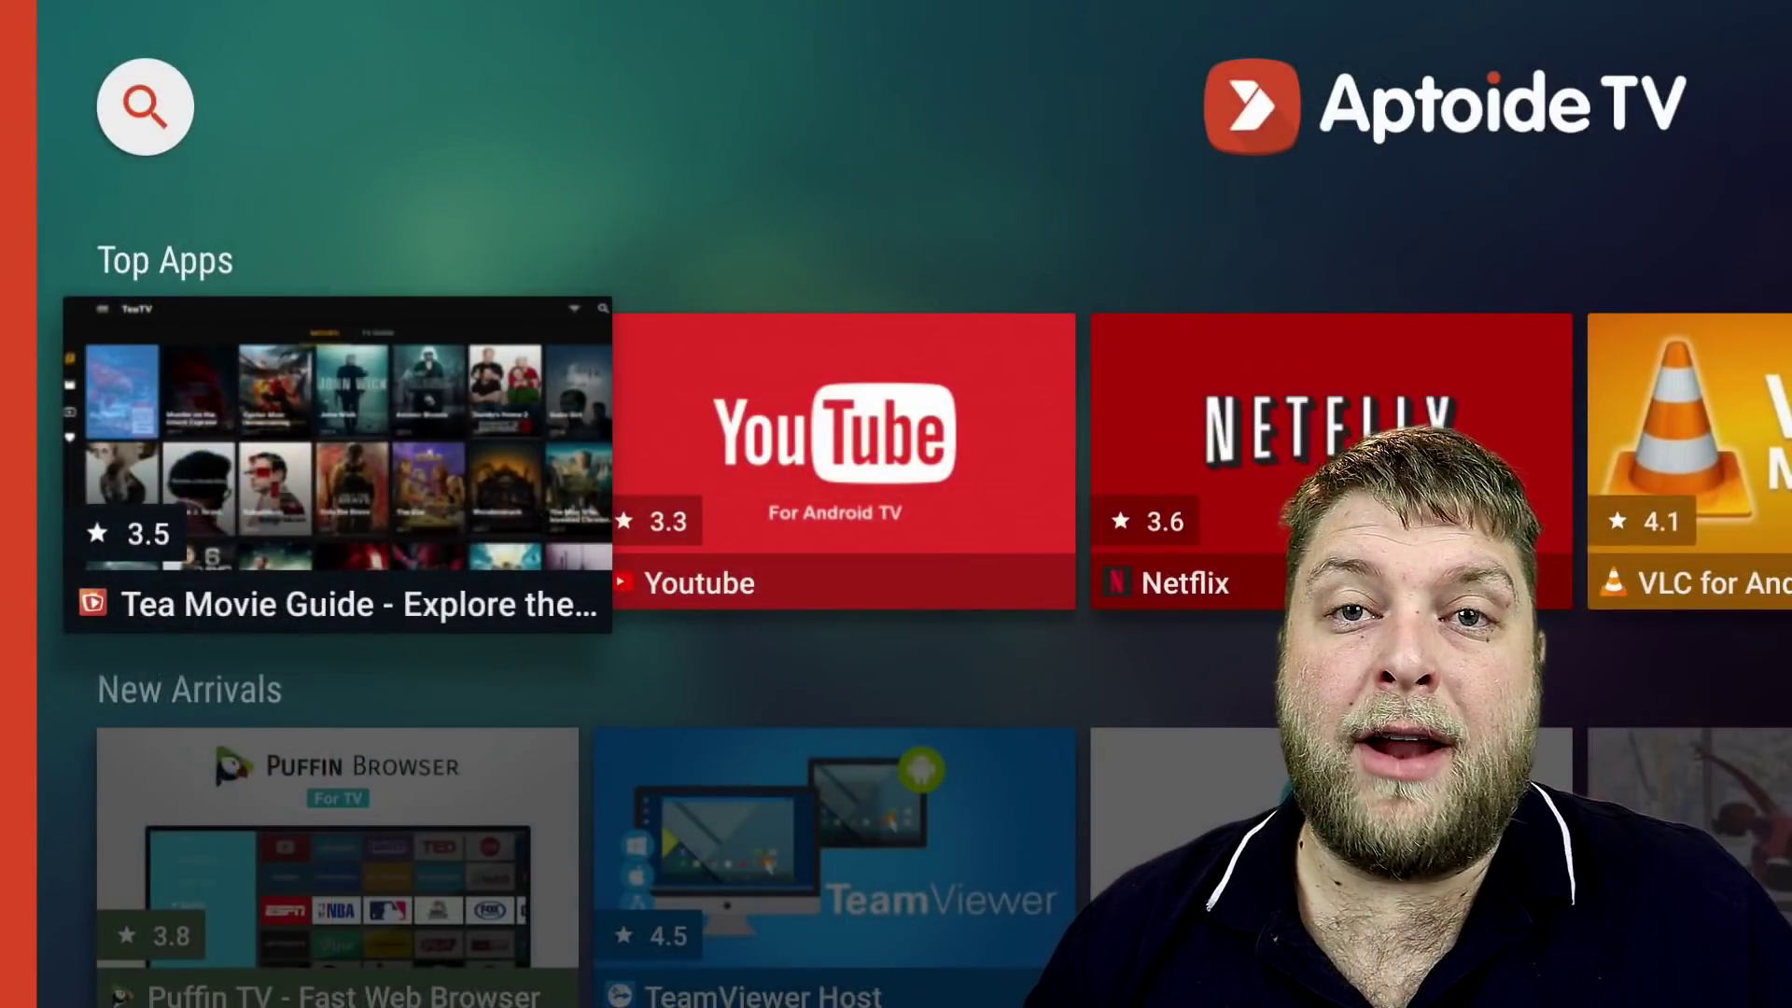
{"action": "key", "text": "Return"}
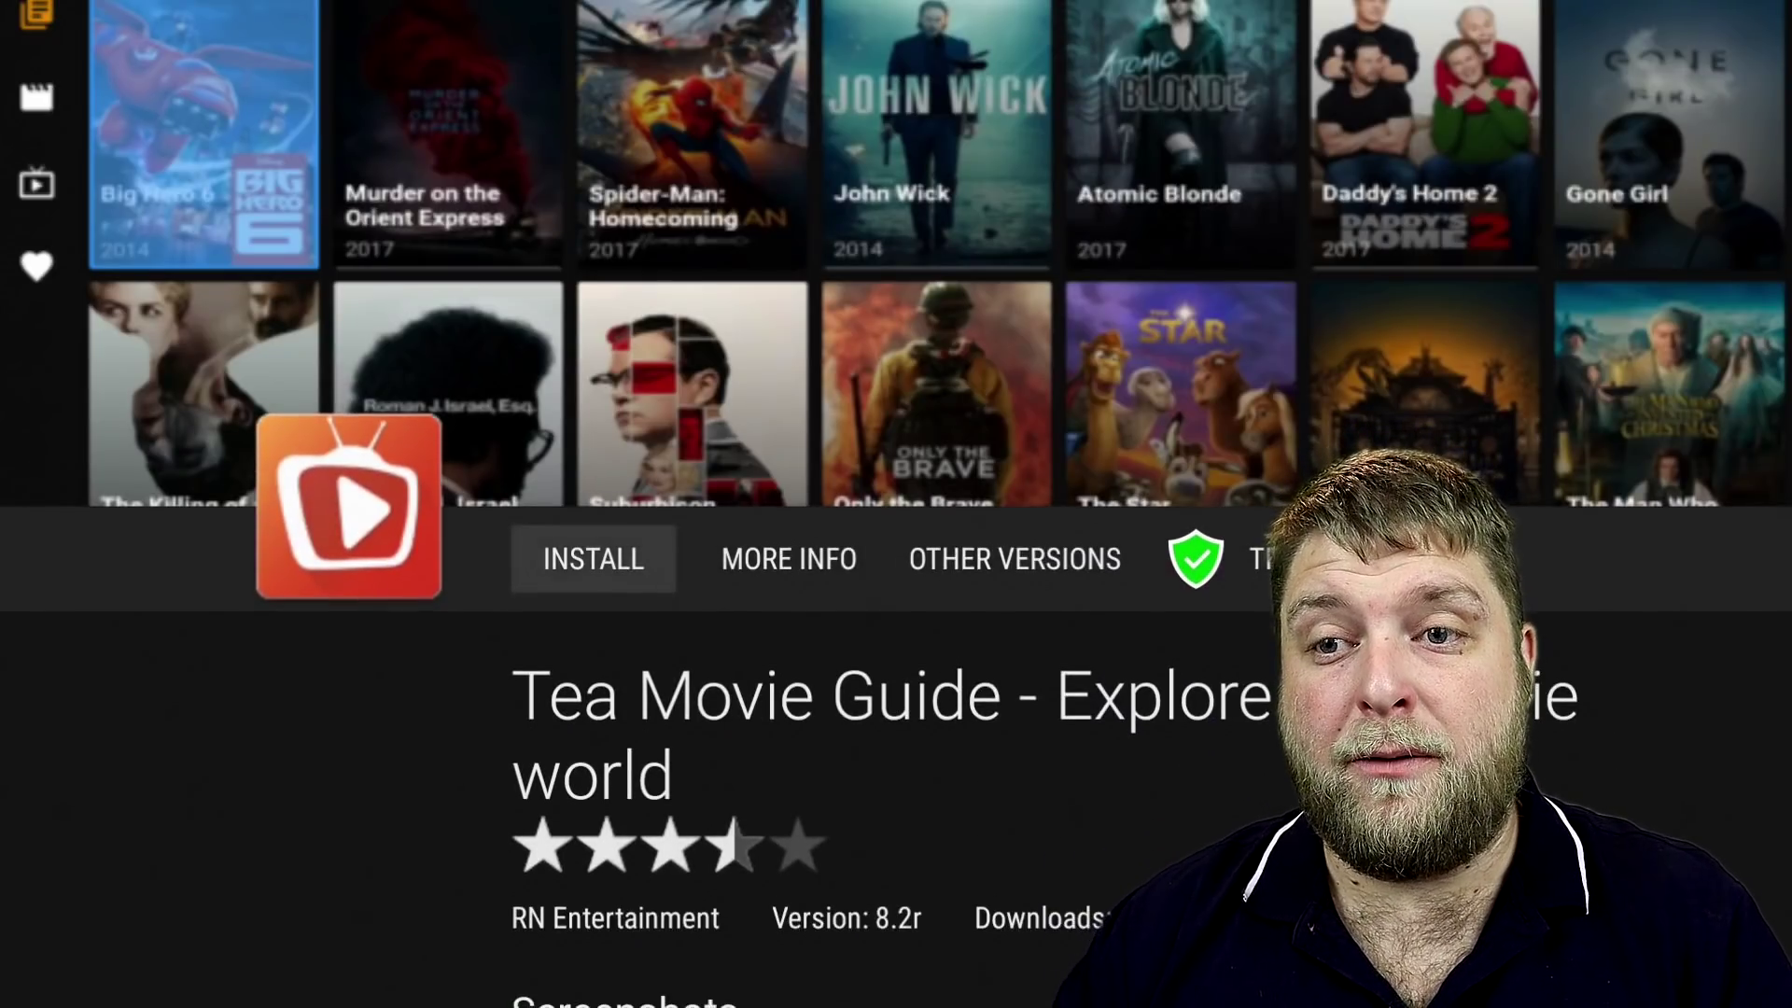
- Install TeaTV from Aptoide TV and open its info page in Manage Installed Applications
{"action": "key", "text": "Return"}
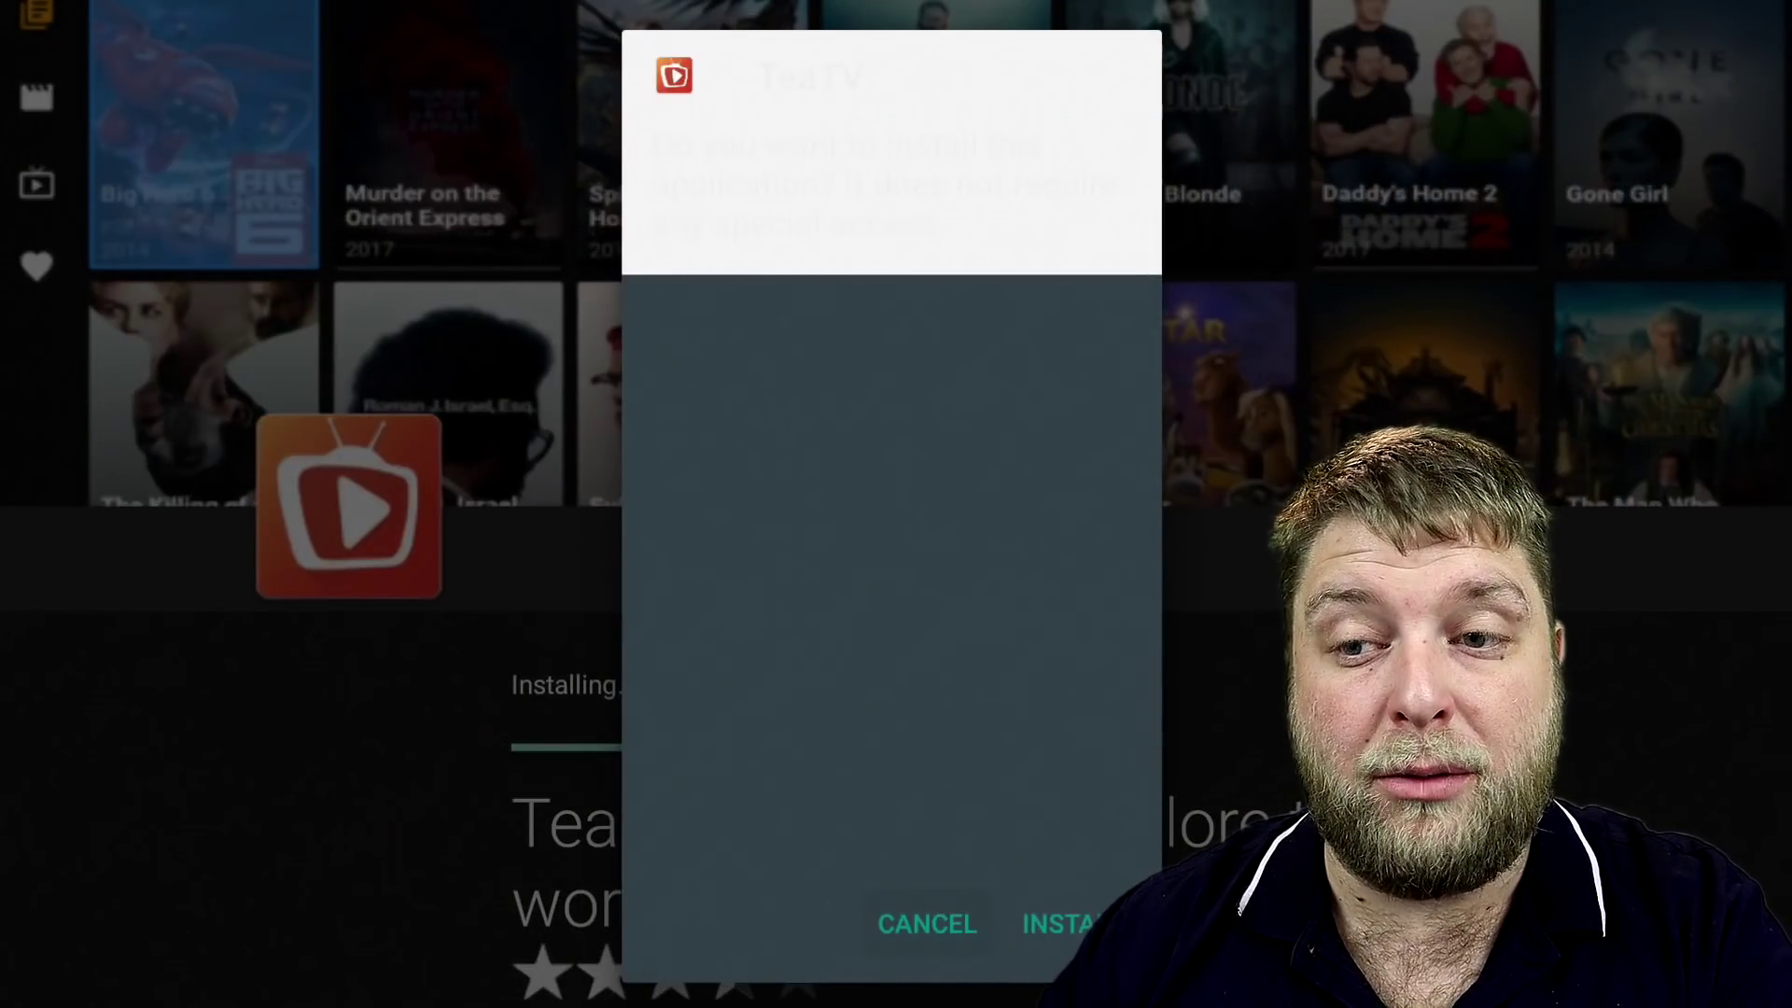
{"action": "key", "text": "Return"}
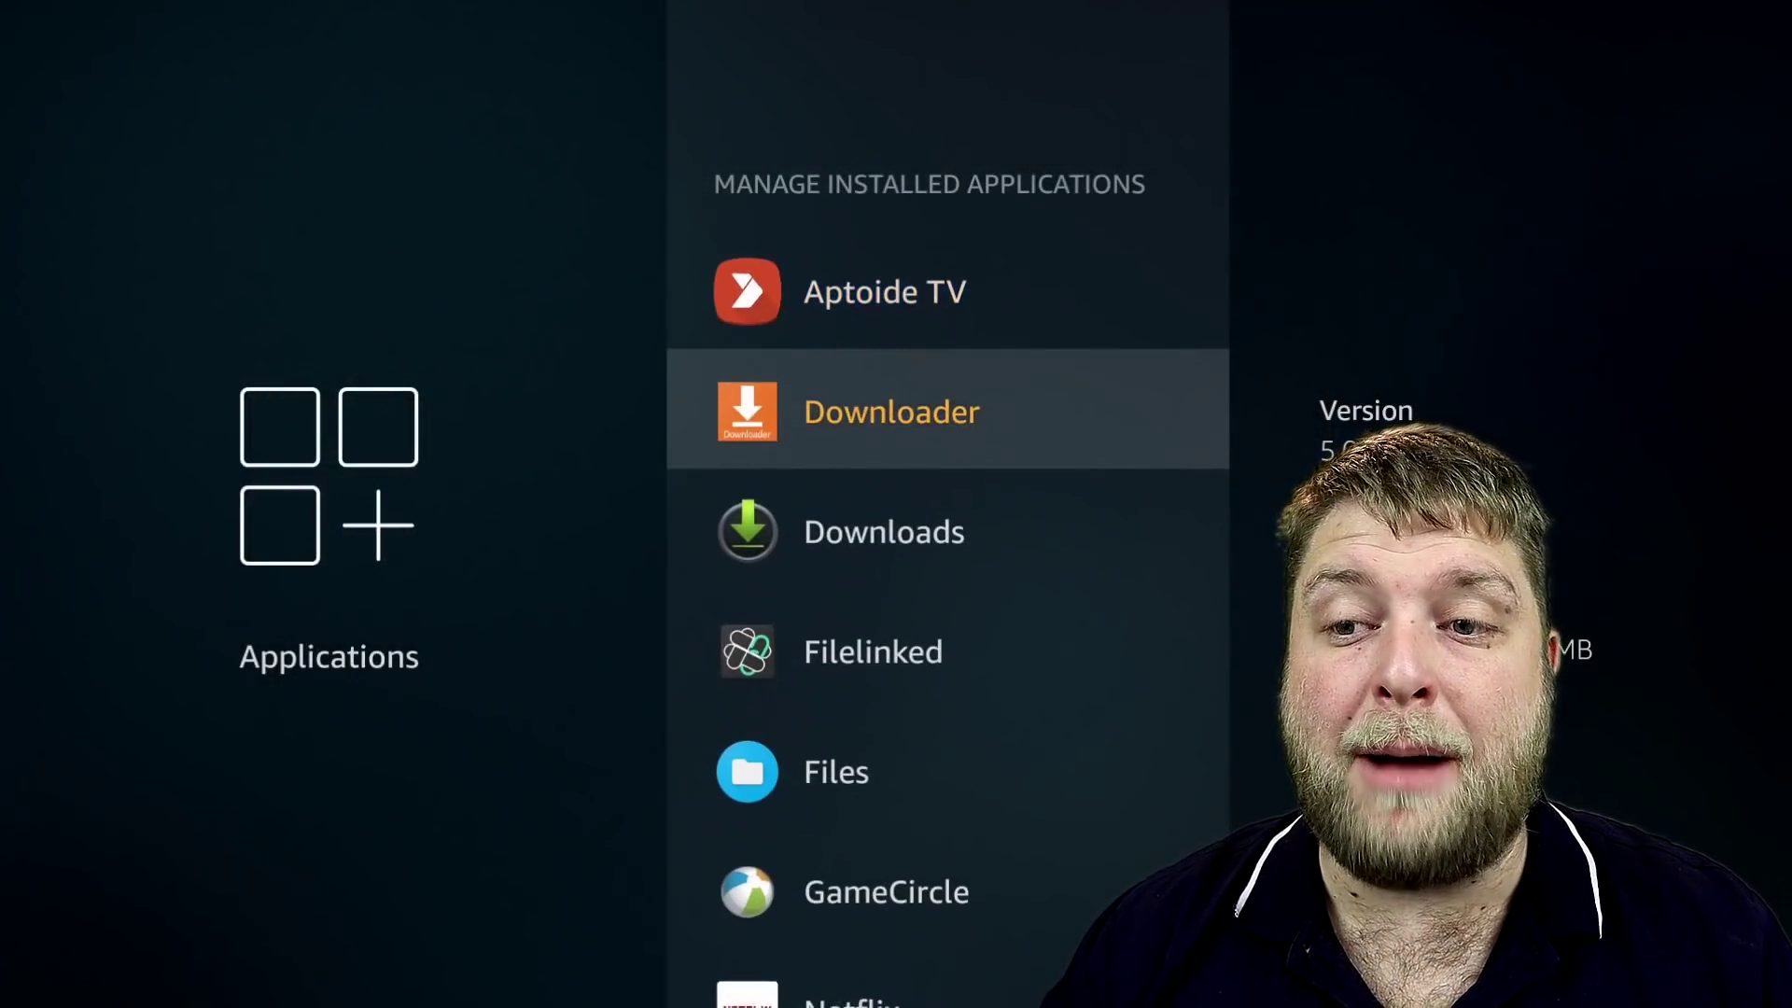
{"action": "key", "text": "Down"}
{"action": "key", "text": "Down"}
{"action": "key", "text": "Down"}
{"action": "key", "text": "Down"}
{"action": "key", "text": "Down"}
{"action": "key", "text": "Down"}
{"action": "key", "text": "Down"}
{"action": "key", "text": "Down"}
{"action": "key", "text": "Return"}
{"action": "key", "text": "Down"}
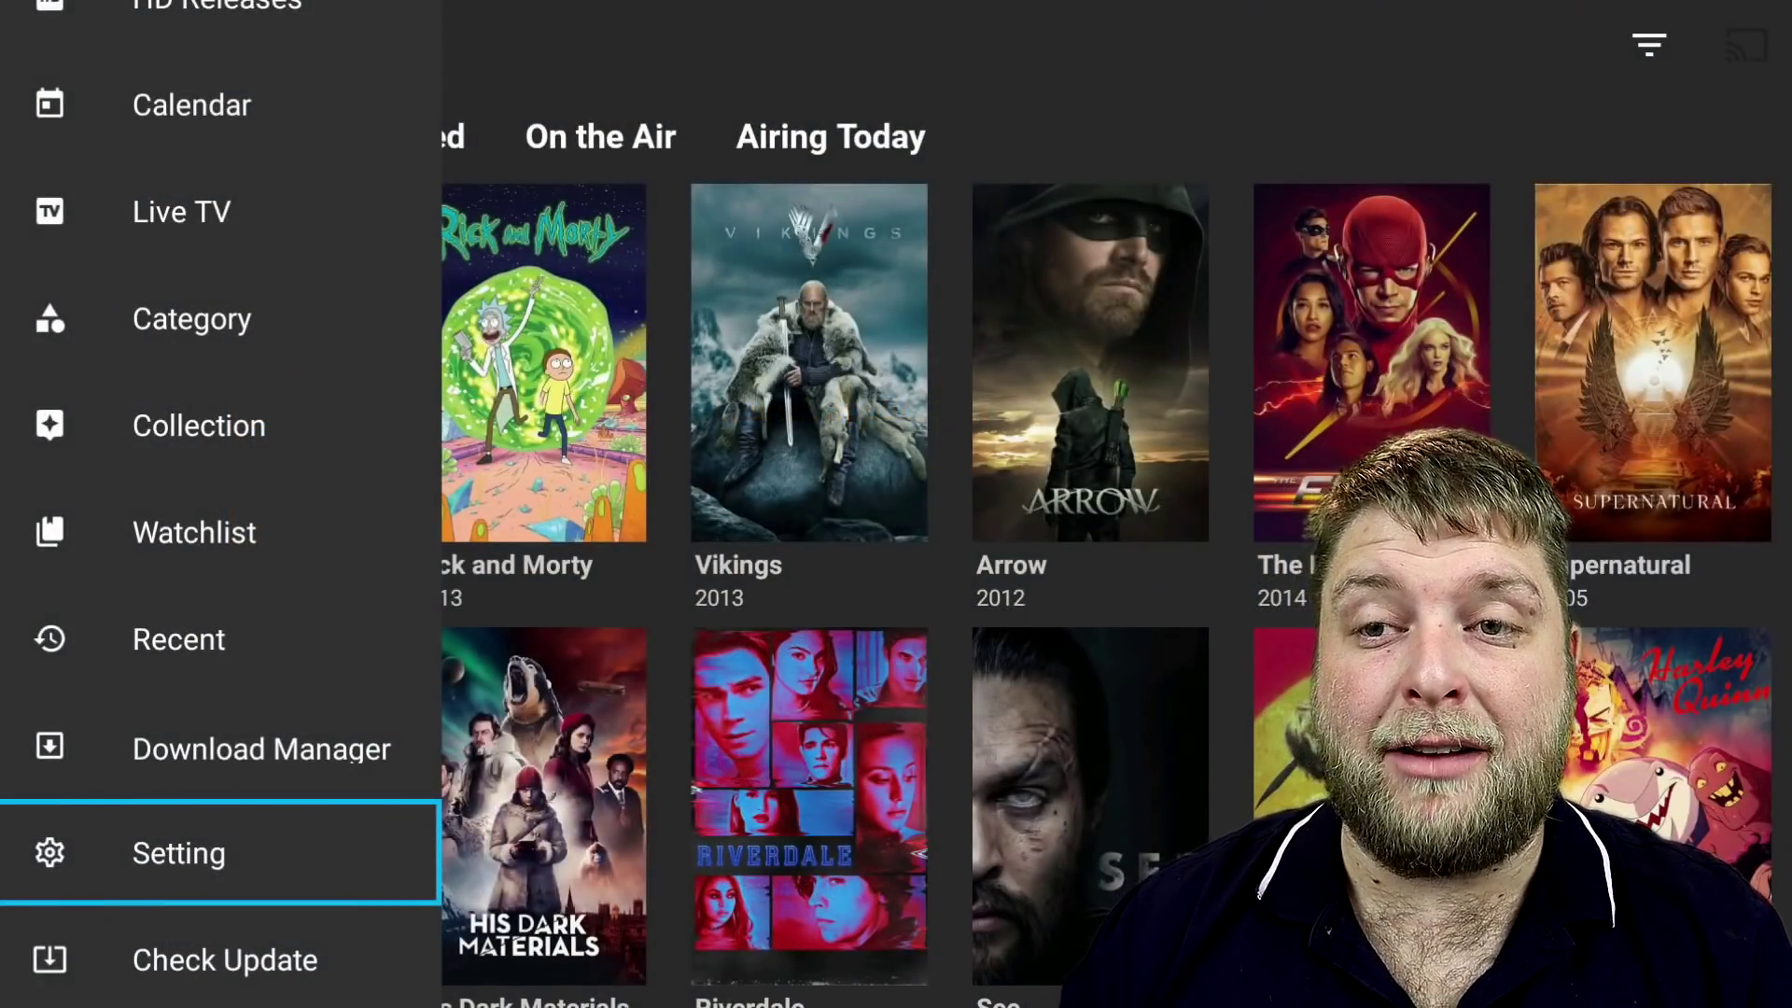
- Open TeaTV's Setting page and move through its options to Wifi only
{"action": "key", "text": "Return"}
{"action": "key", "text": "Down"}
{"action": "key", "text": "Down"}
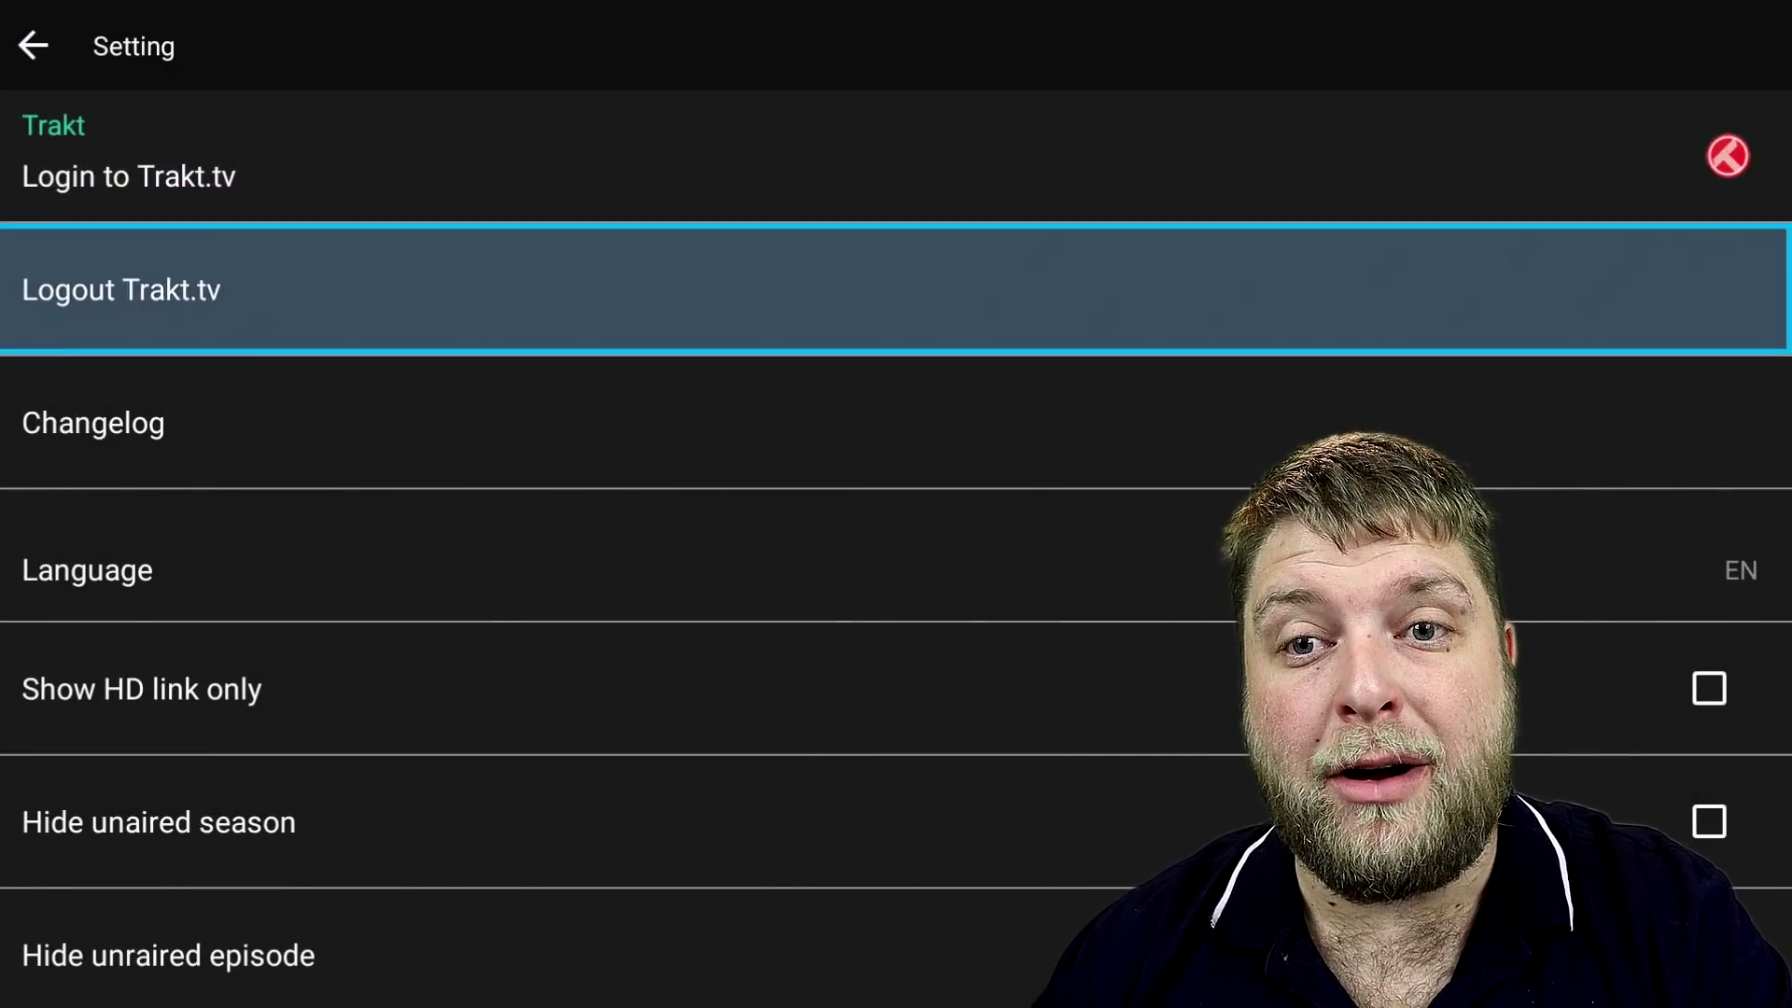
{"action": "key", "text": "Down"}
{"action": "key", "text": "Down"}
{"action": "key", "text": "Down"}
{"action": "key", "text": "Down"}
{"action": "key", "text": "Down"}
{"action": "key", "text": "Down"}
{"action": "key", "text": "Down"}
{"action": "key", "text": "Down"}
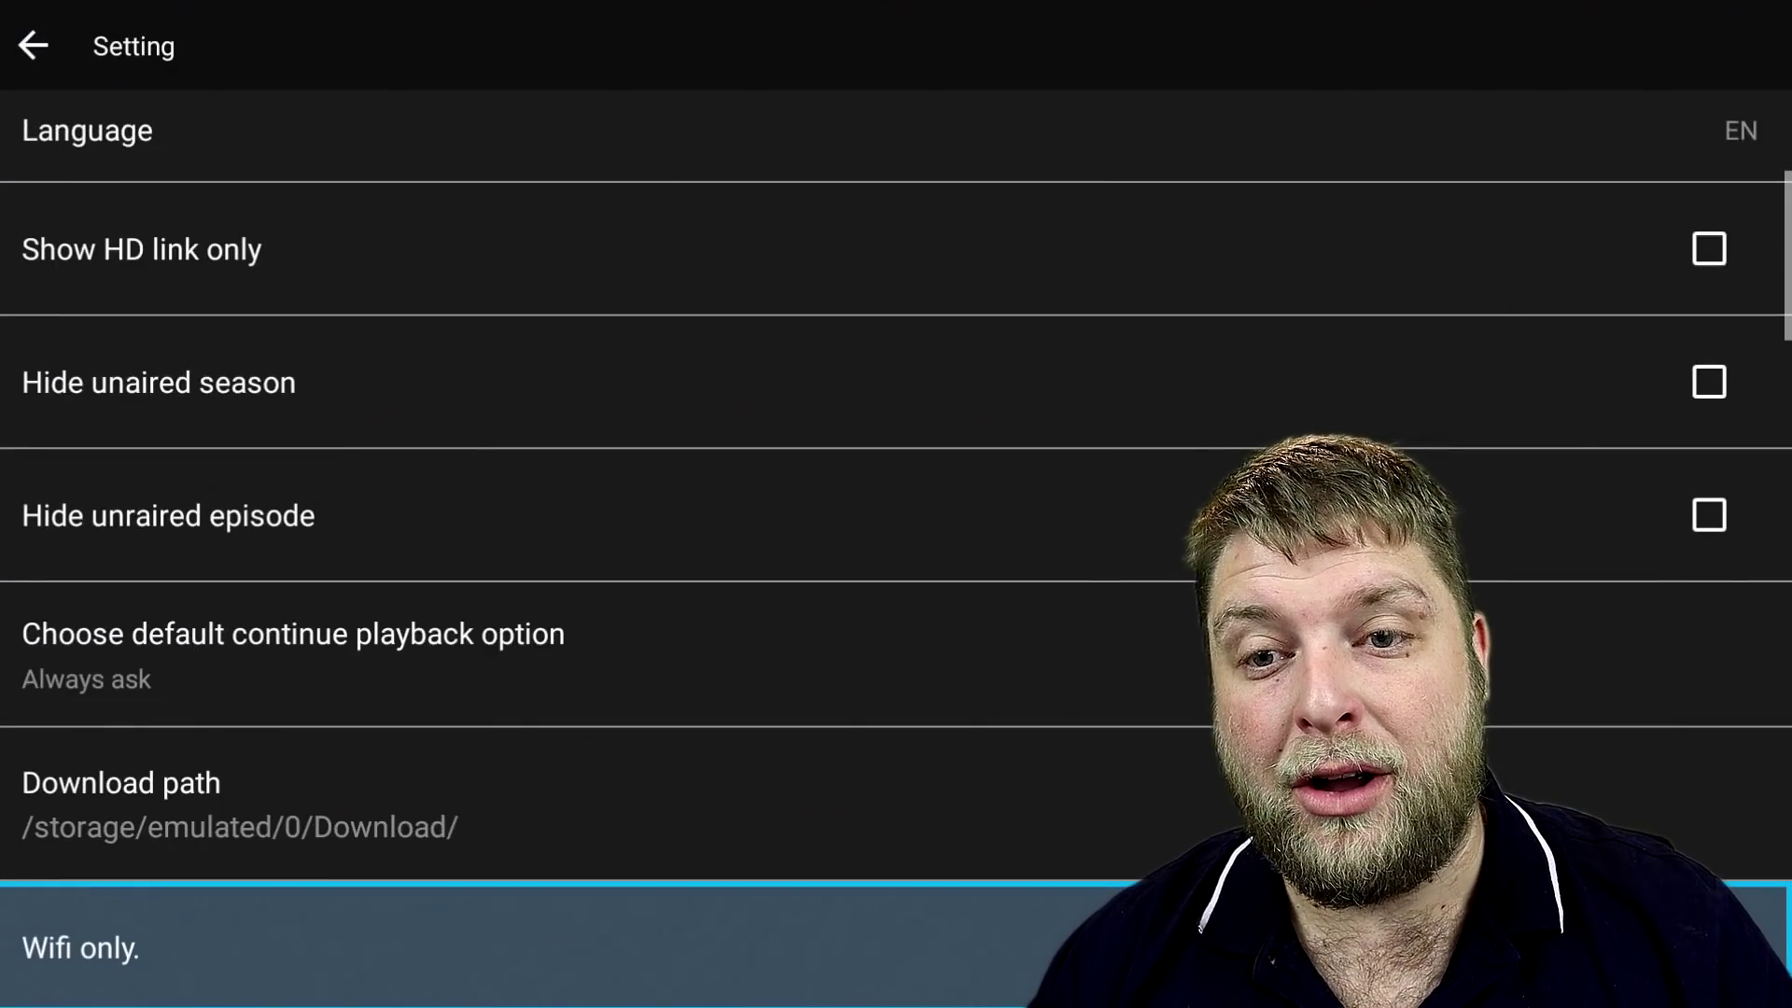
{"action": "key", "text": "Return"}
{"action": "key", "text": "Down"}
{"action": "key", "text": "Up"}
{"action": "key", "text": "Up"}
{"action": "key", "text": "Up"}
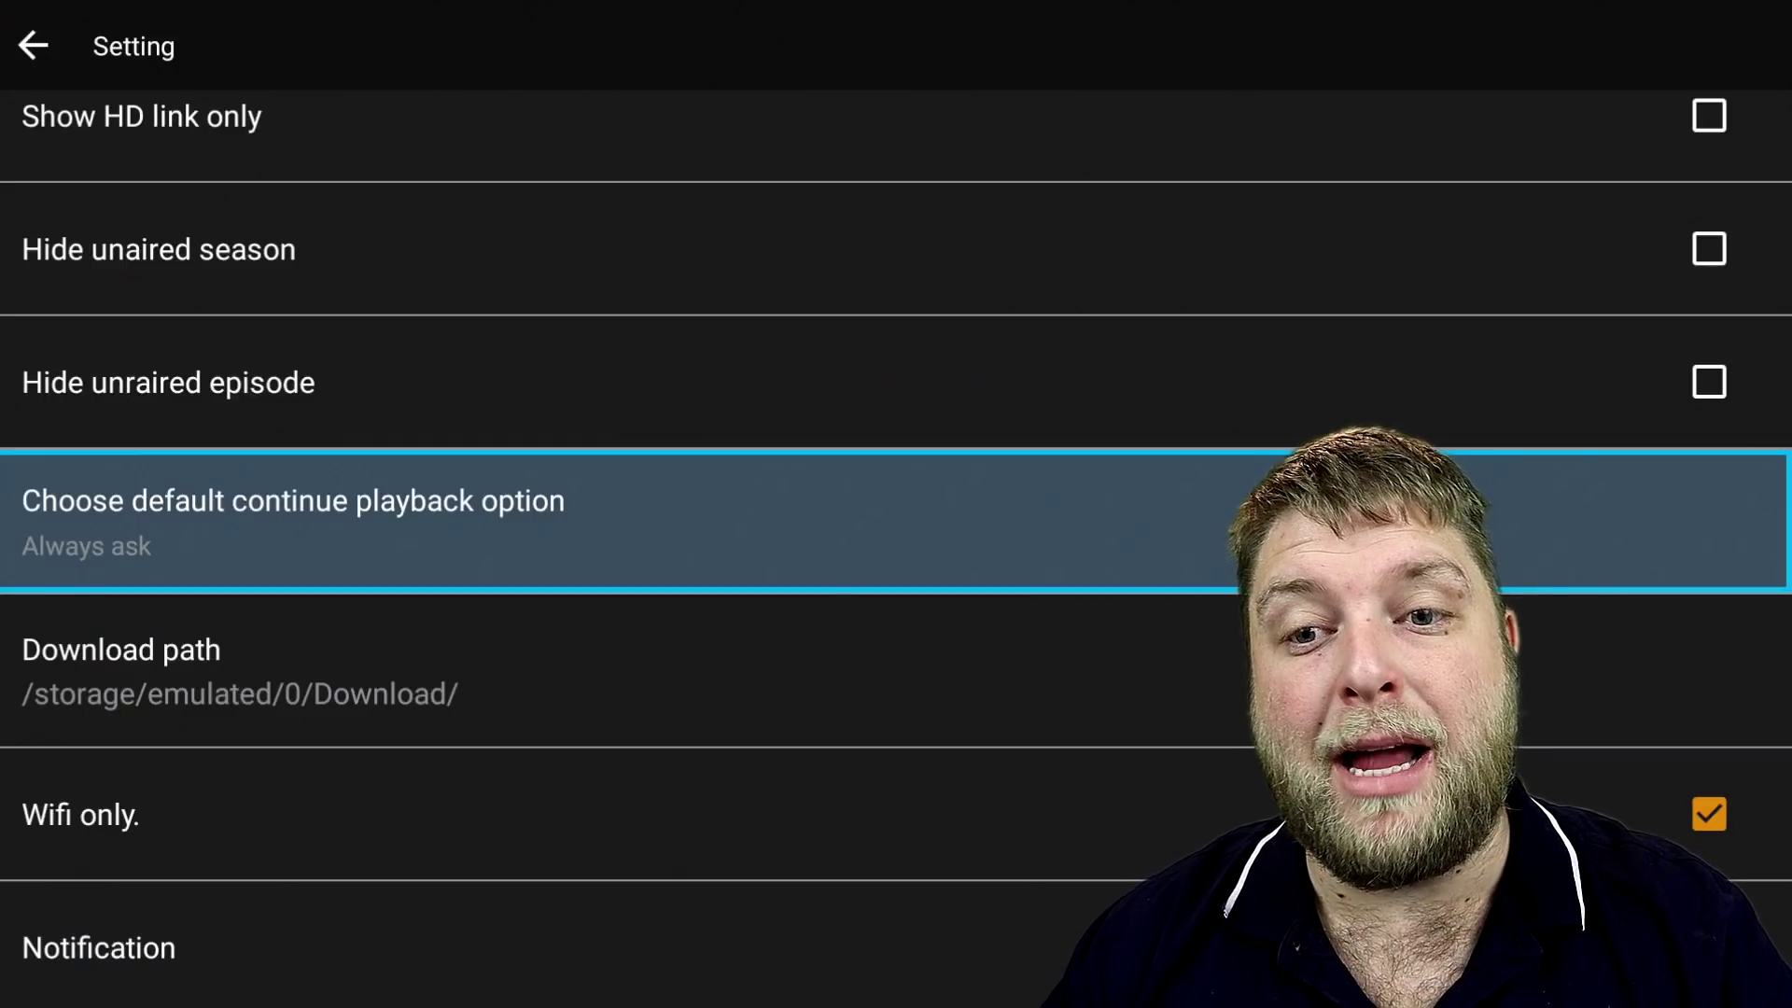
- Keep Internal player as TeaTV's default player
{"action": "key", "text": "Down"}
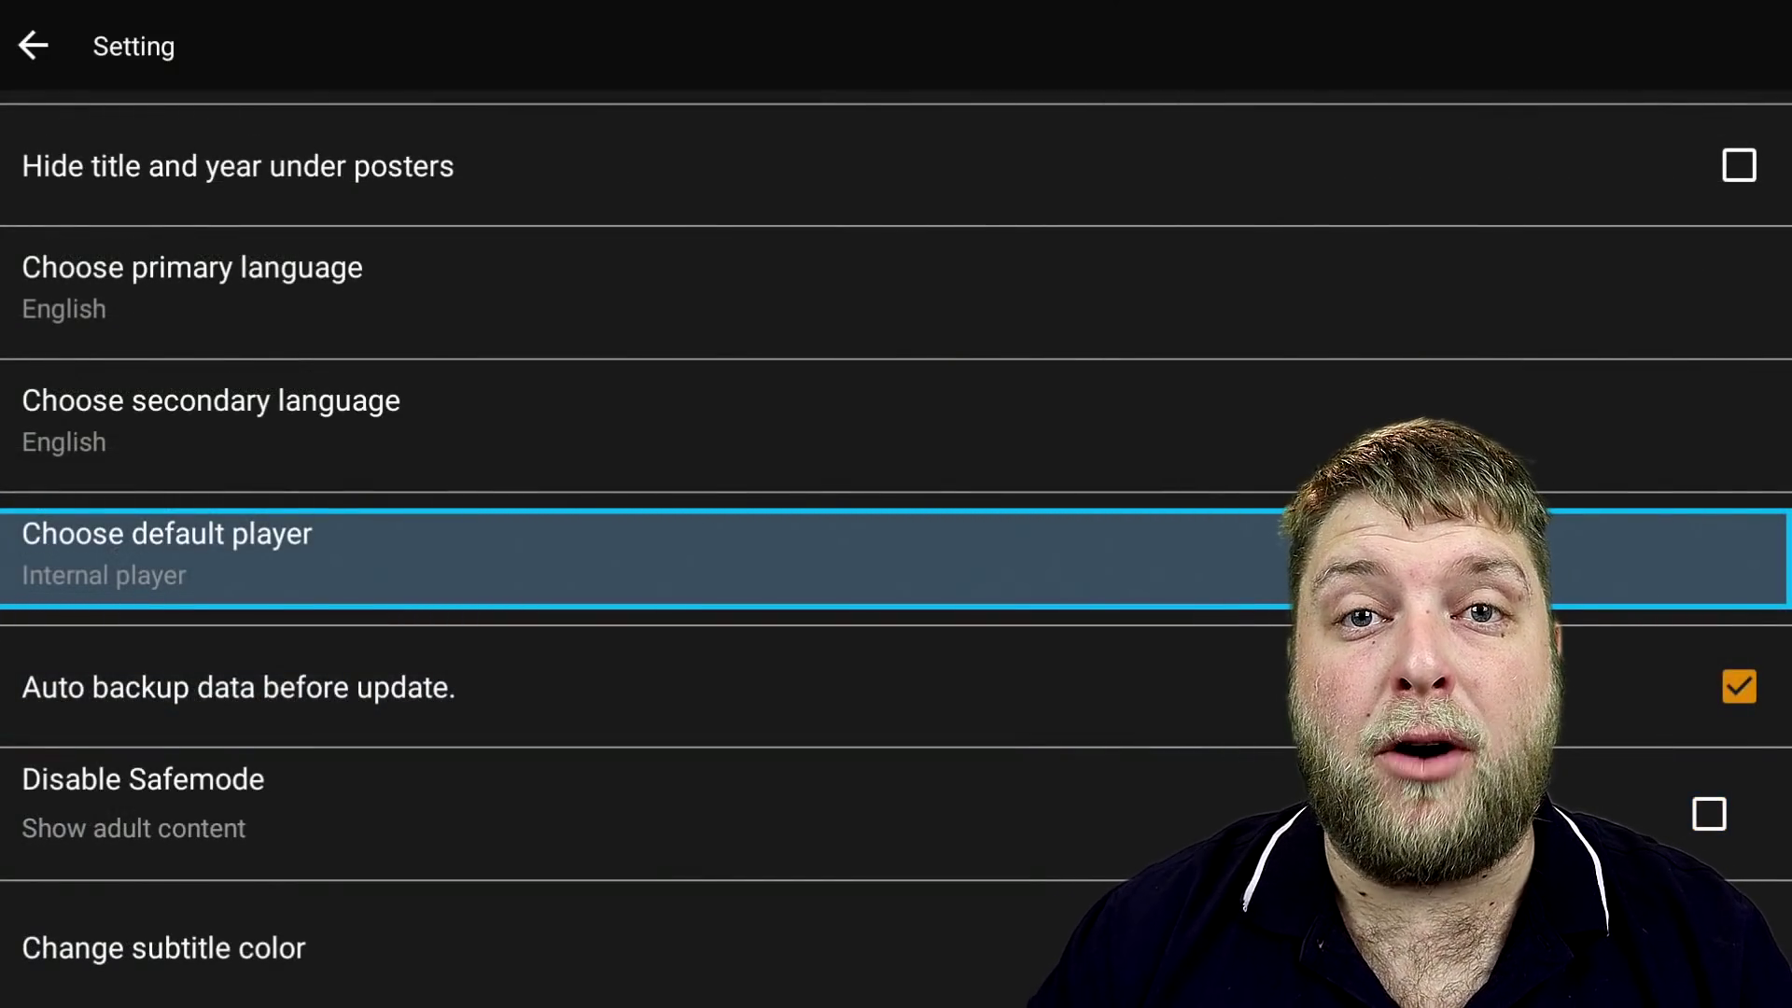
{"action": "key", "text": "Return"}
{"action": "key", "text": "Down"}
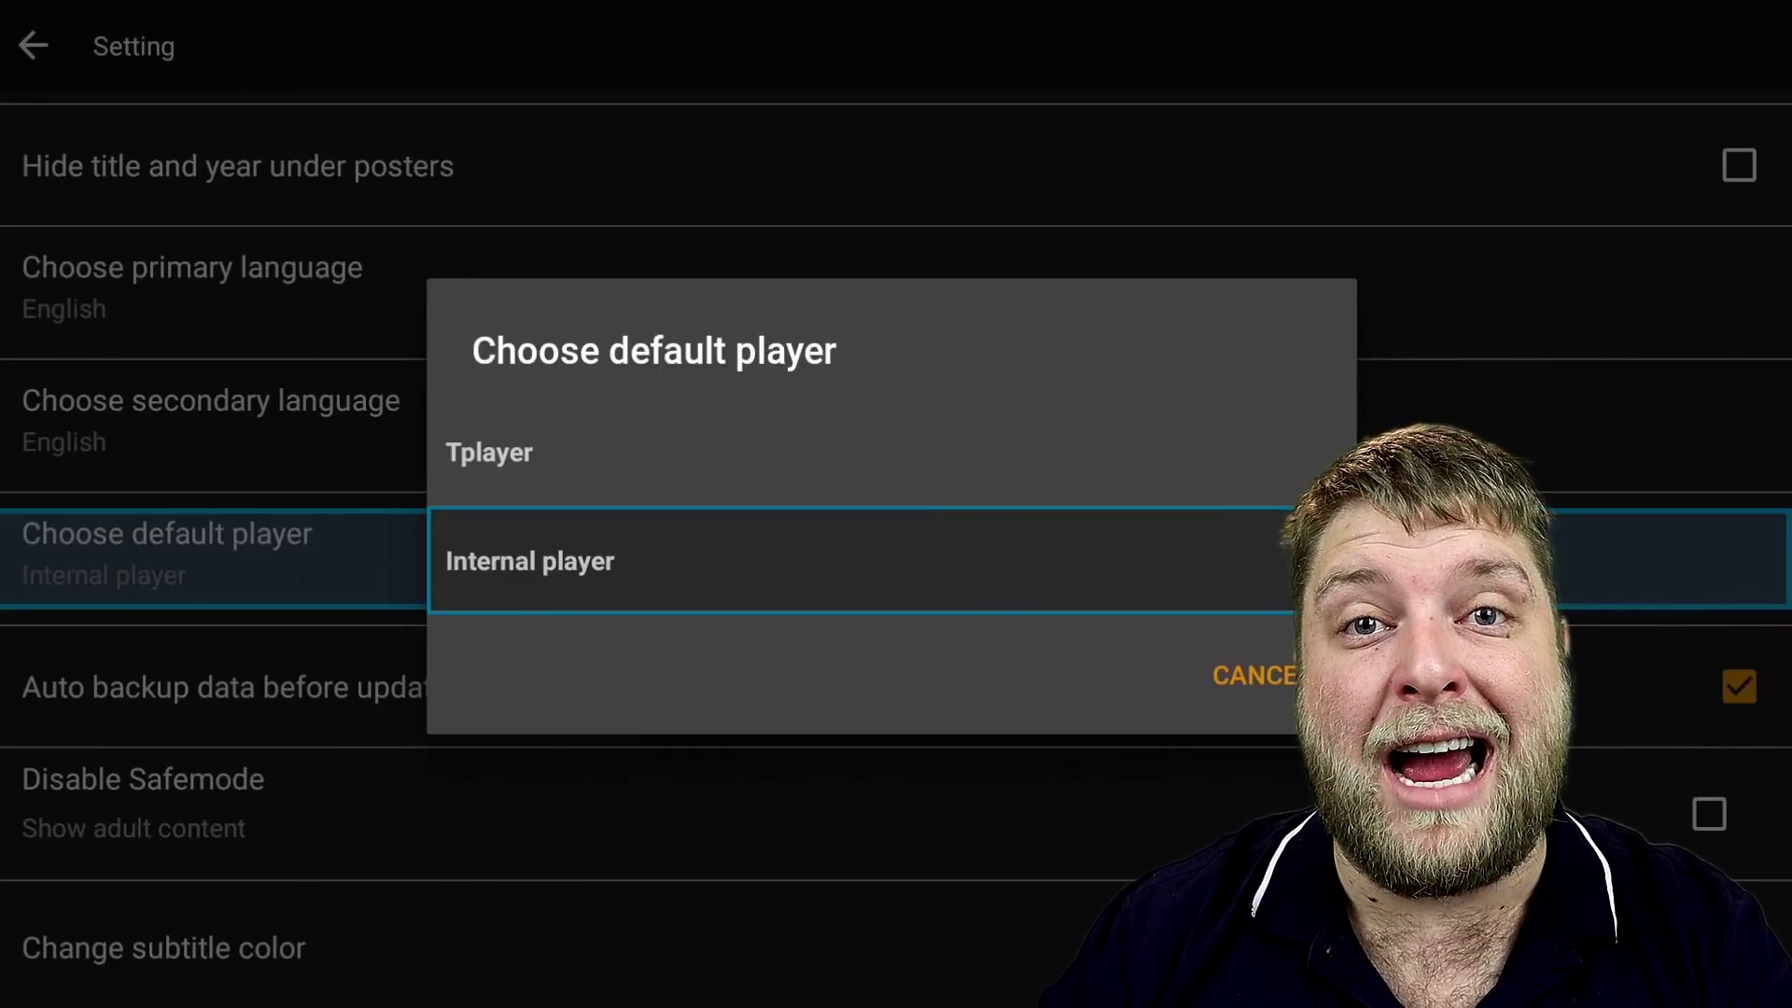
{"action": "key", "text": "Return"}
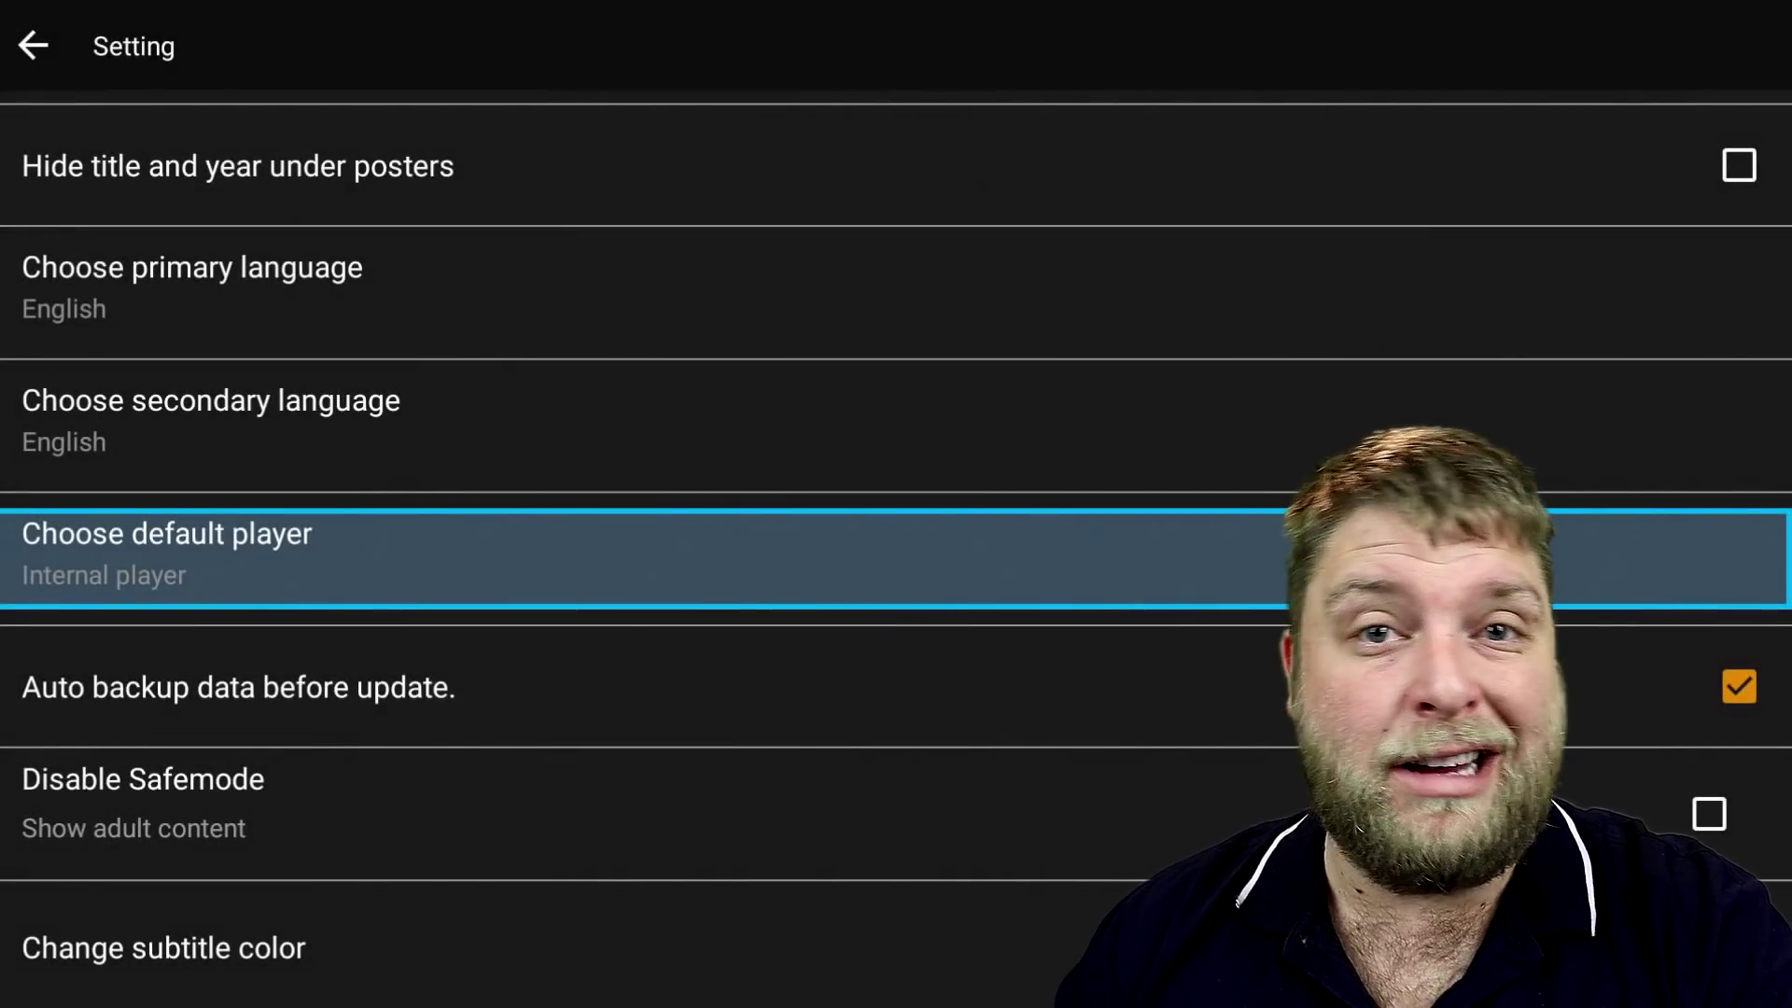